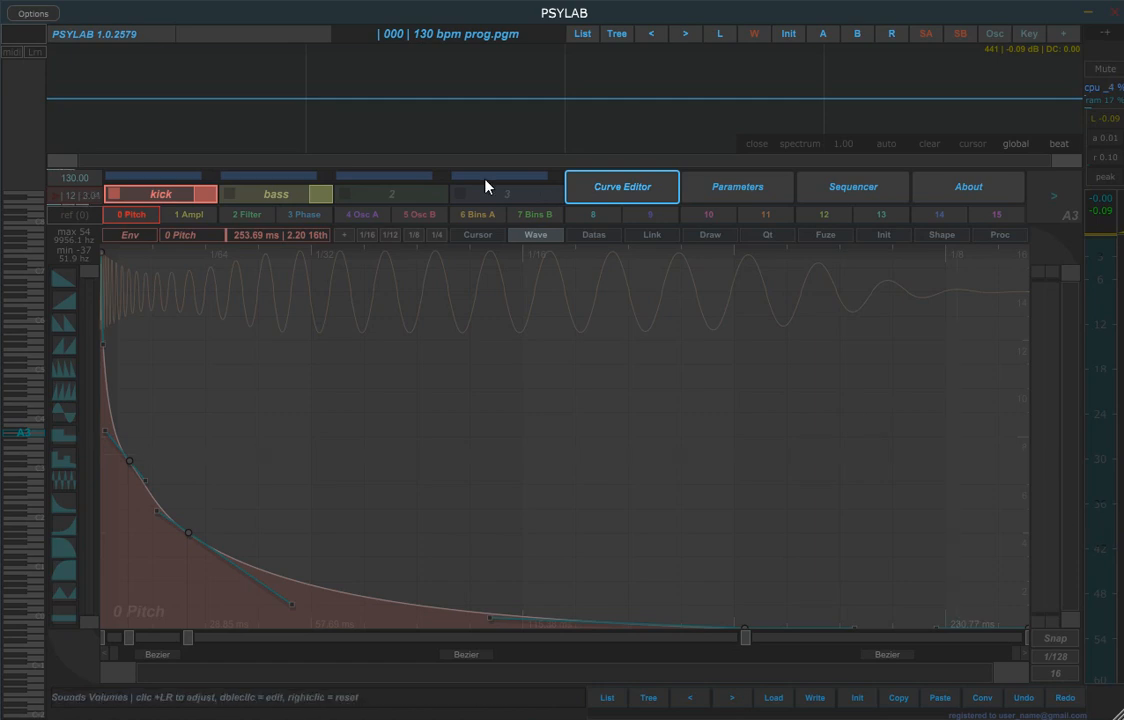
# - Load the 130 bpm prog preset from the 00_KBB PSY folder, close the preset list and start playback
pyautogui.click(500, 45)
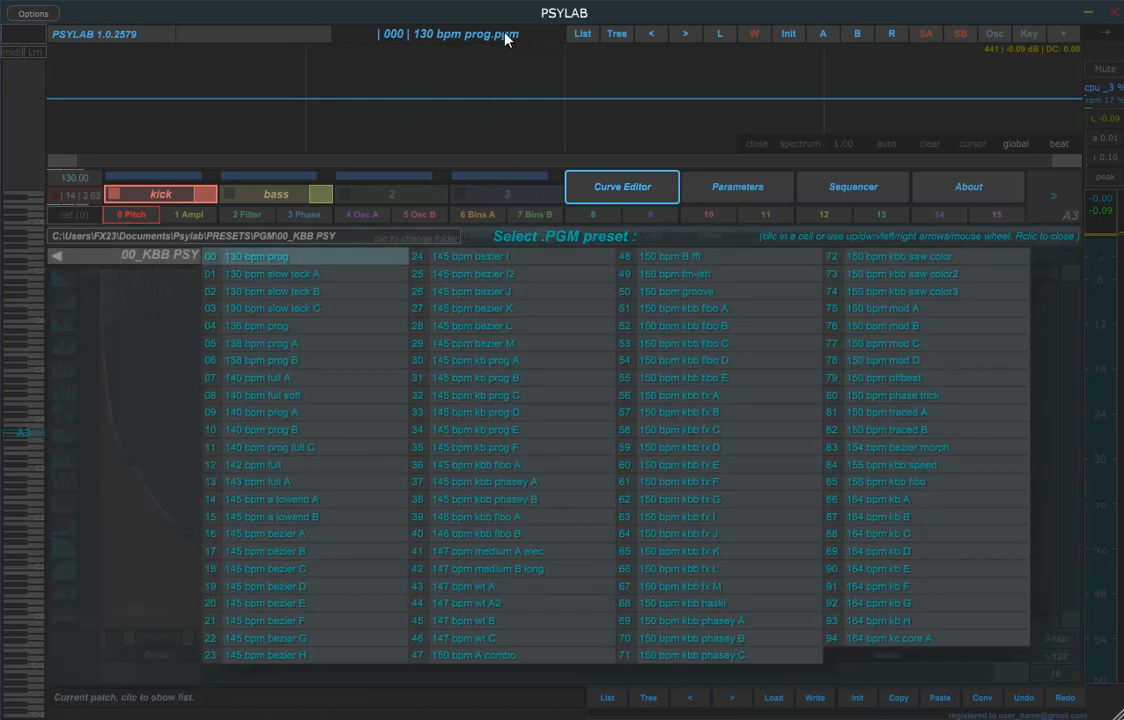
pyautogui.click(146, 256)
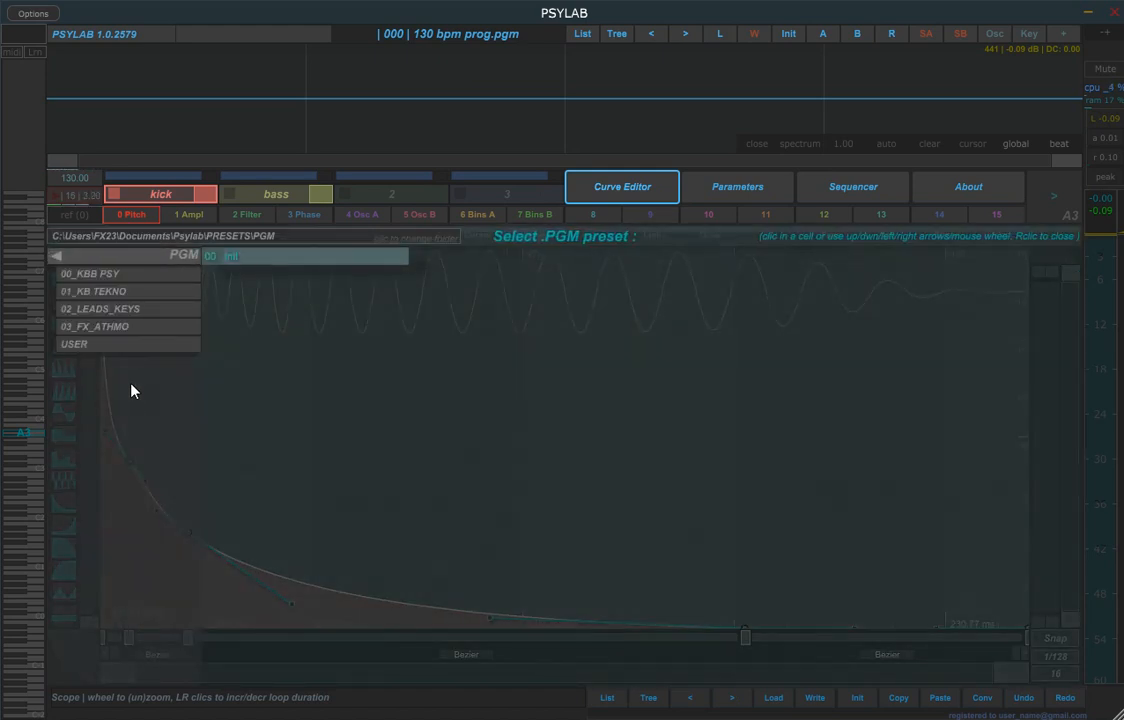
pyautogui.click(132, 278)
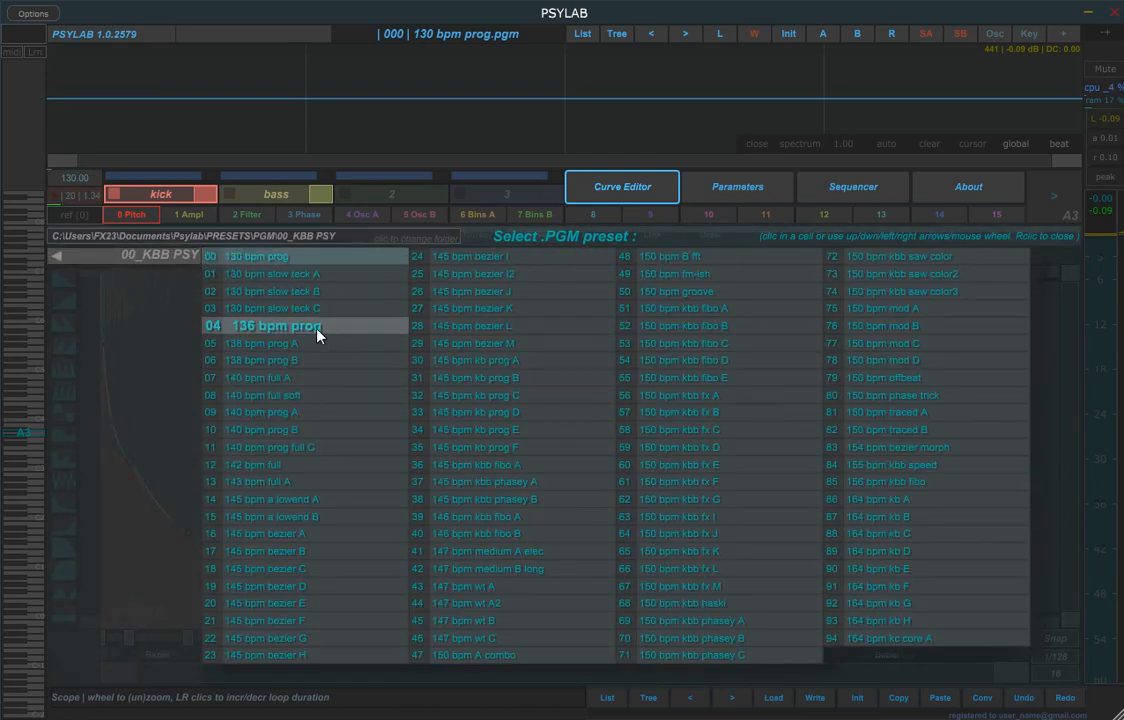
pyautogui.click(330, 278)
pyautogui.scroll(3, 329, 276)
pyautogui.click(331, 254)
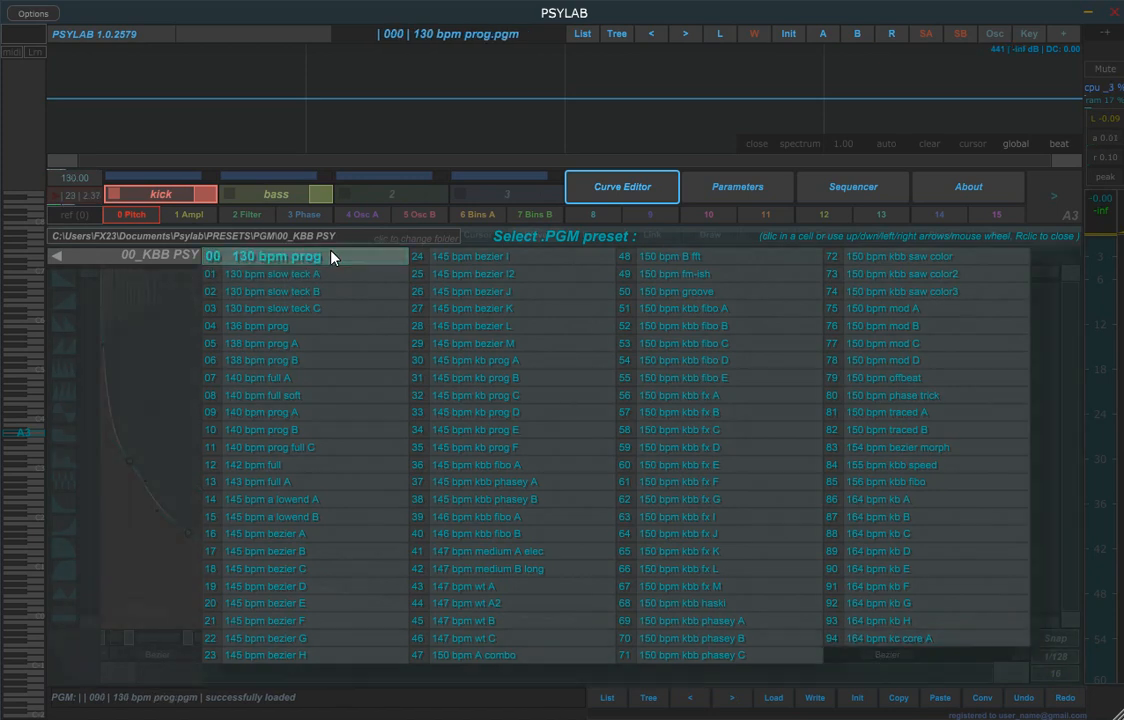
pyautogui.rightClick(313, 258)
pyautogui.click(79, 197)
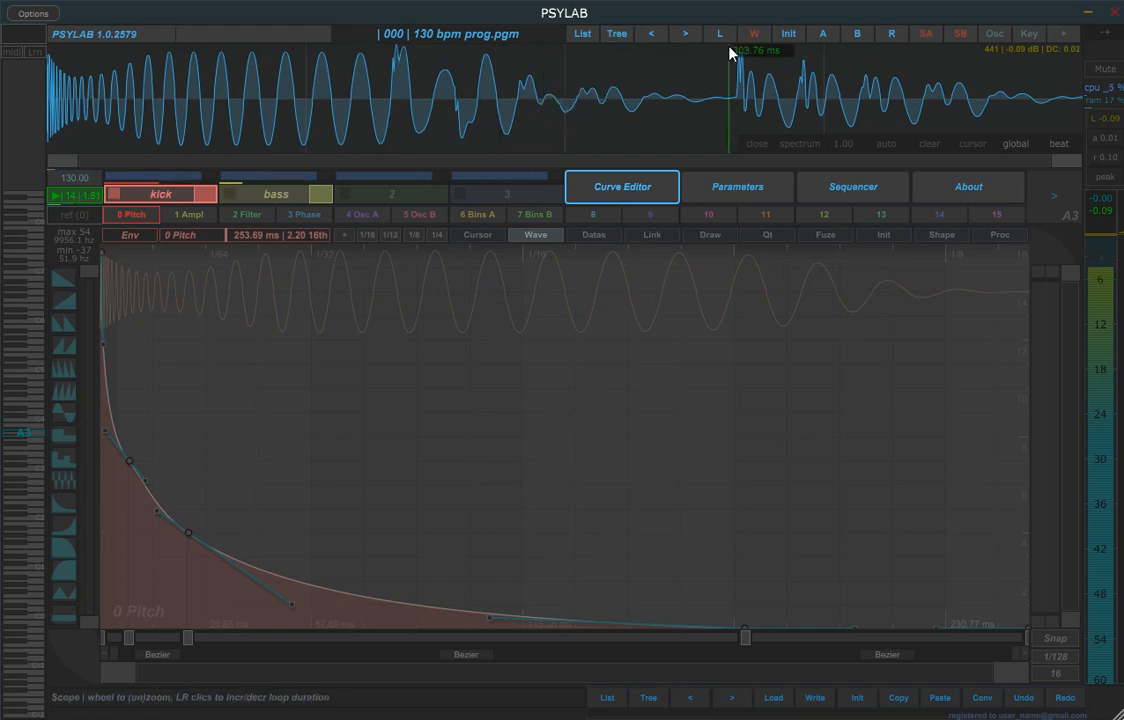
# - Audition the 138 bpm prog A and 140 bpm prog B presets from the list, returning to 130 bpm prog
pyautogui.click(590, 38)
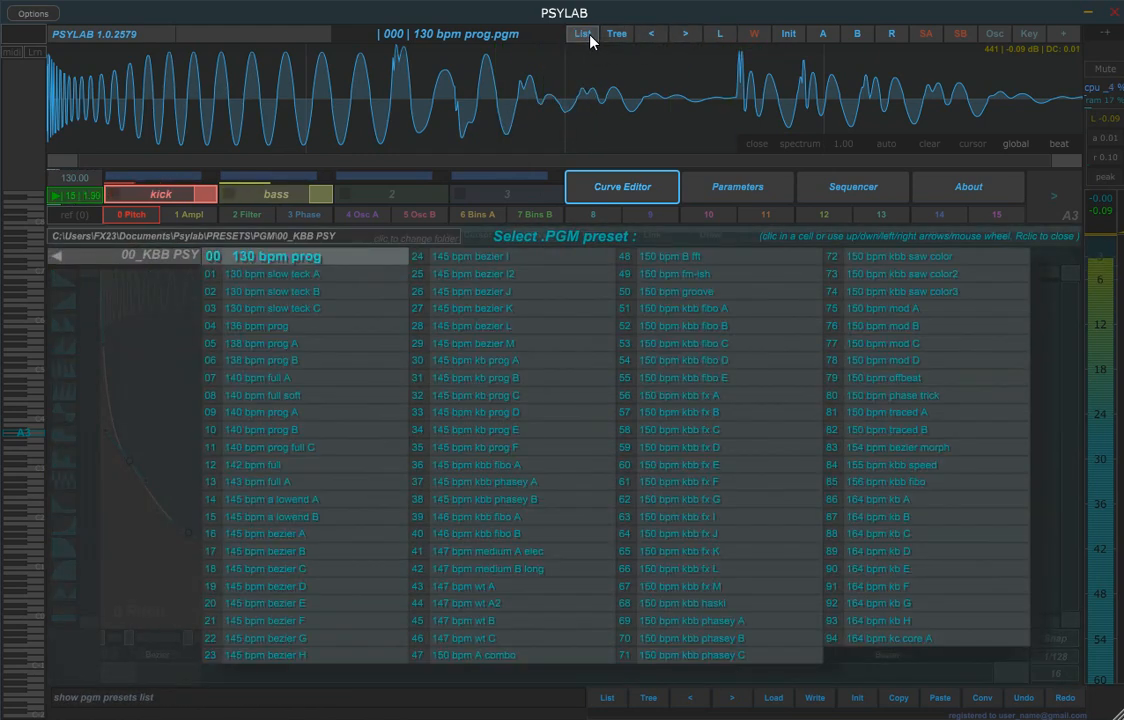
pyautogui.click(342, 343)
pyautogui.click(338, 430)
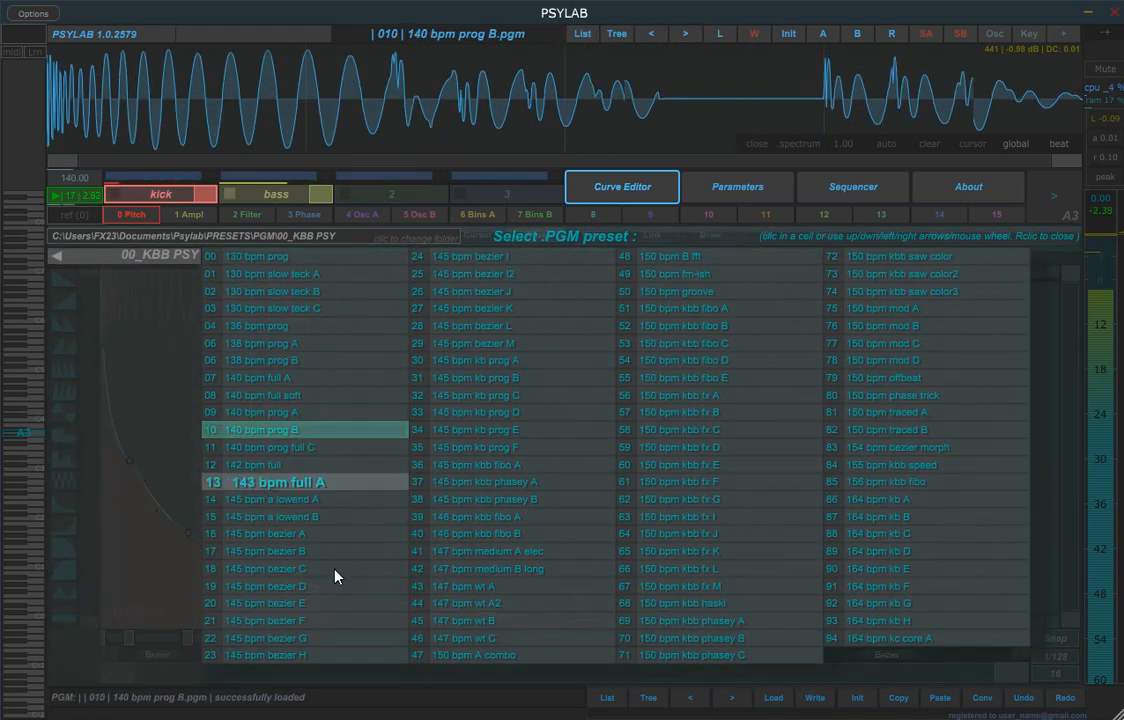
pyautogui.click(320, 257)
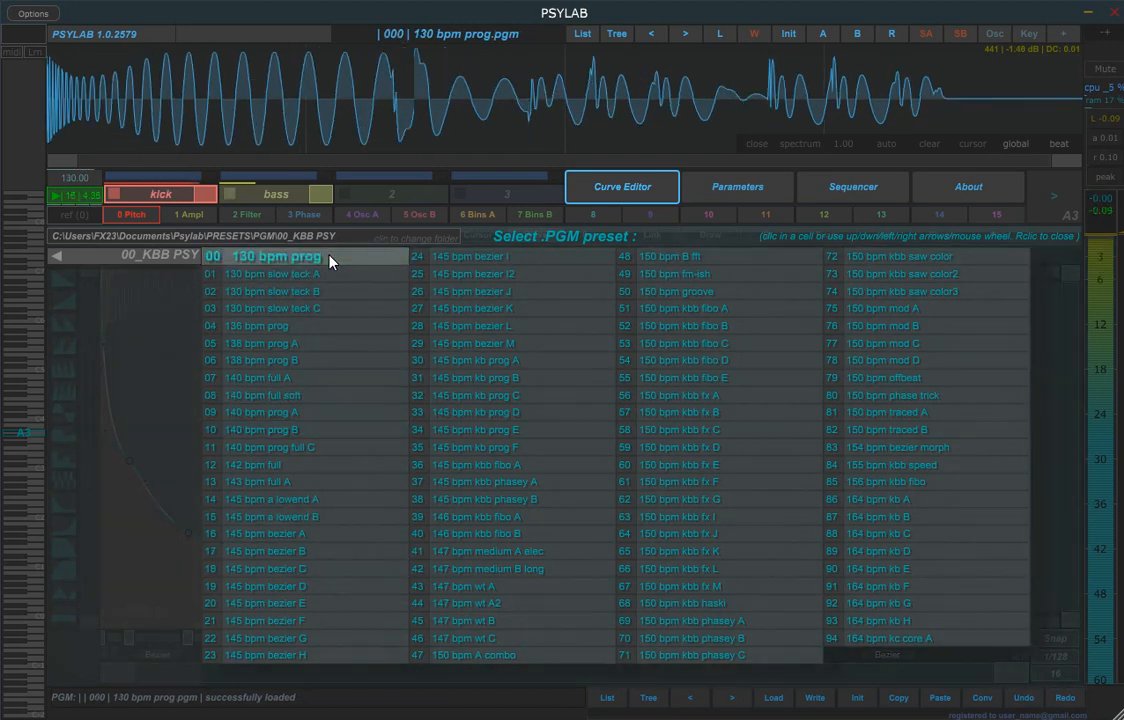
# - Advance two presets to 130 bpm slow teck B and close the preset list
pyautogui.click(684, 38)
pyautogui.click(684, 38)
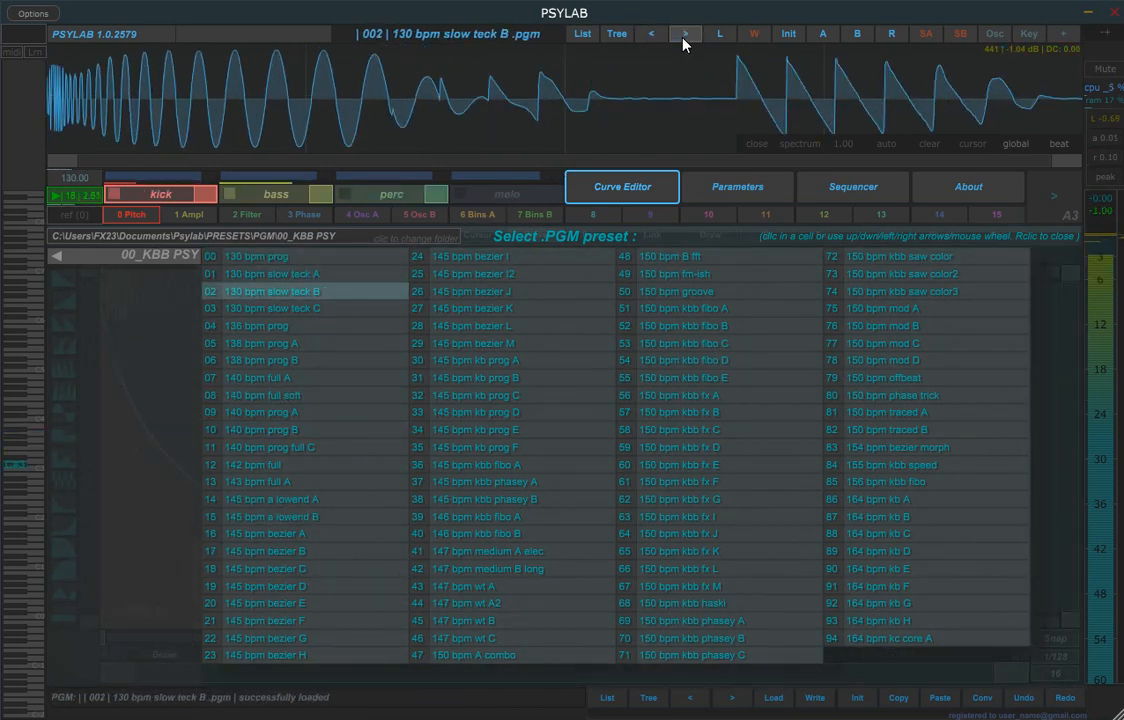
pyautogui.rightClick(354, 301)
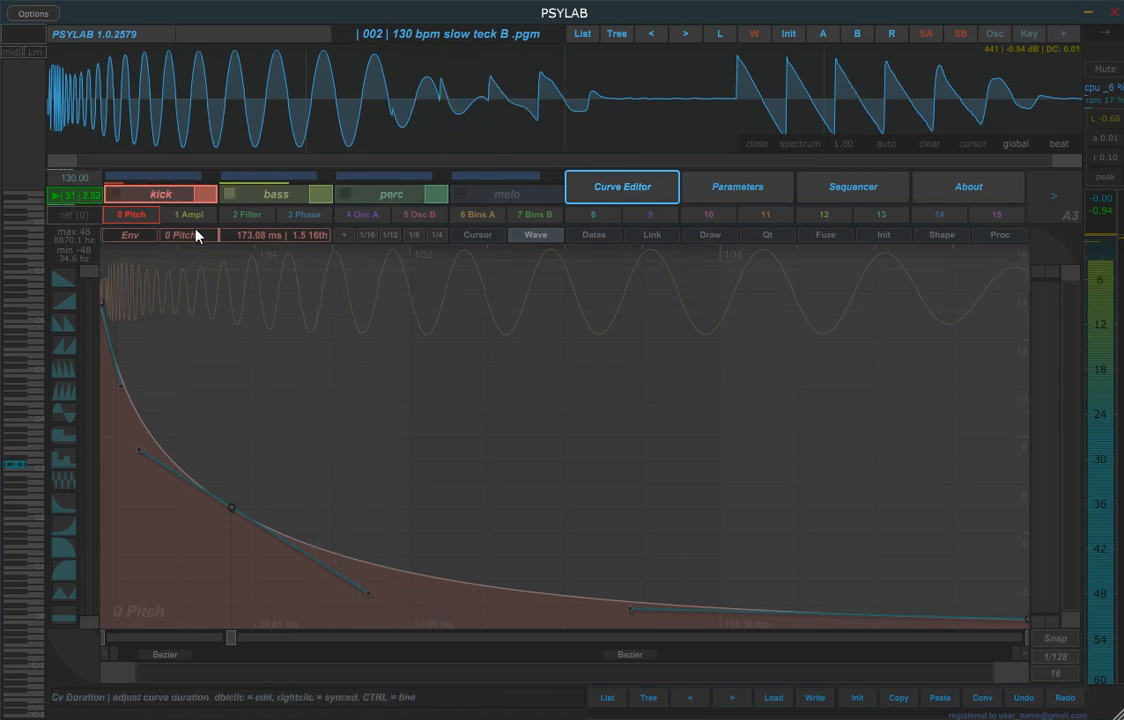
# - Display the kick's Phase curve and examine the oscilloscope waveform at several zoom levels and positions, finishing at the default zoom
pyautogui.click(293, 215)
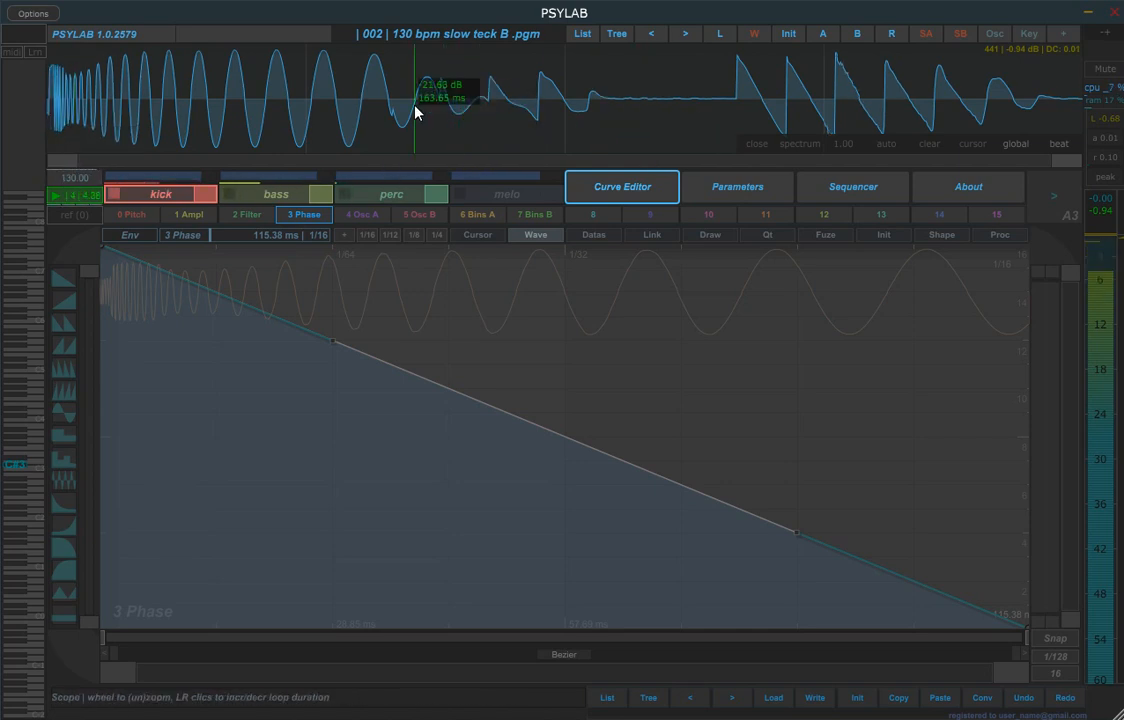
pyautogui.scroll(3, 181, 118)
pyautogui.scroll(-5, 885, 115)
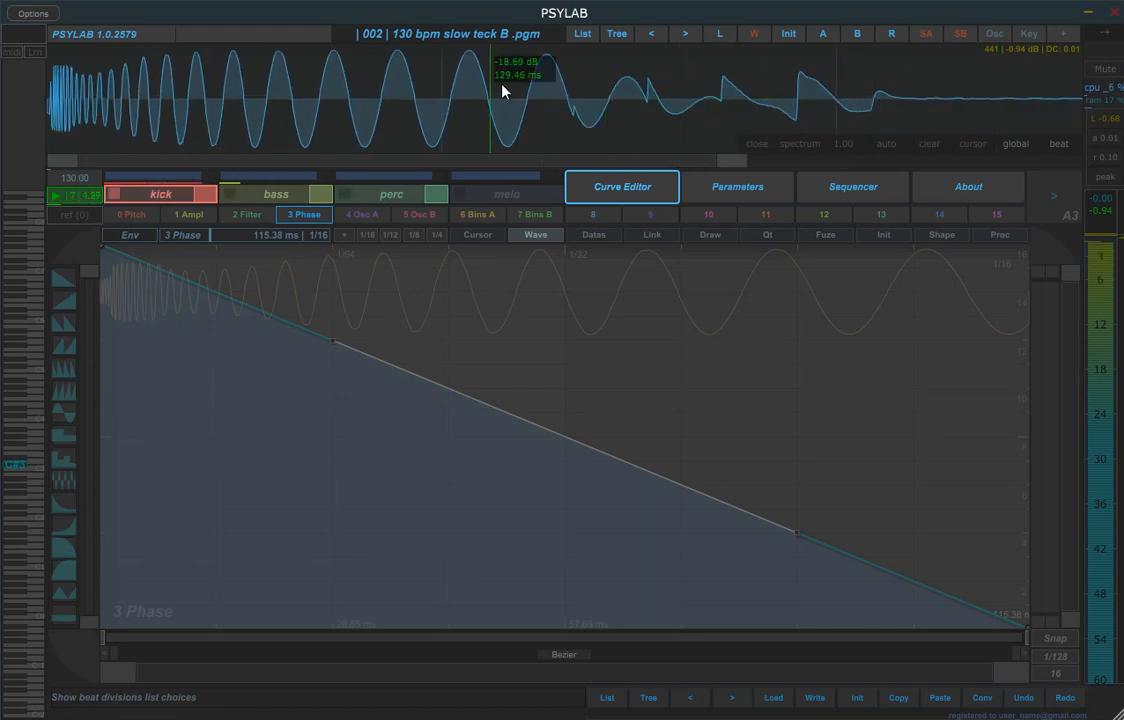
pyautogui.scroll(4, 620, 70)
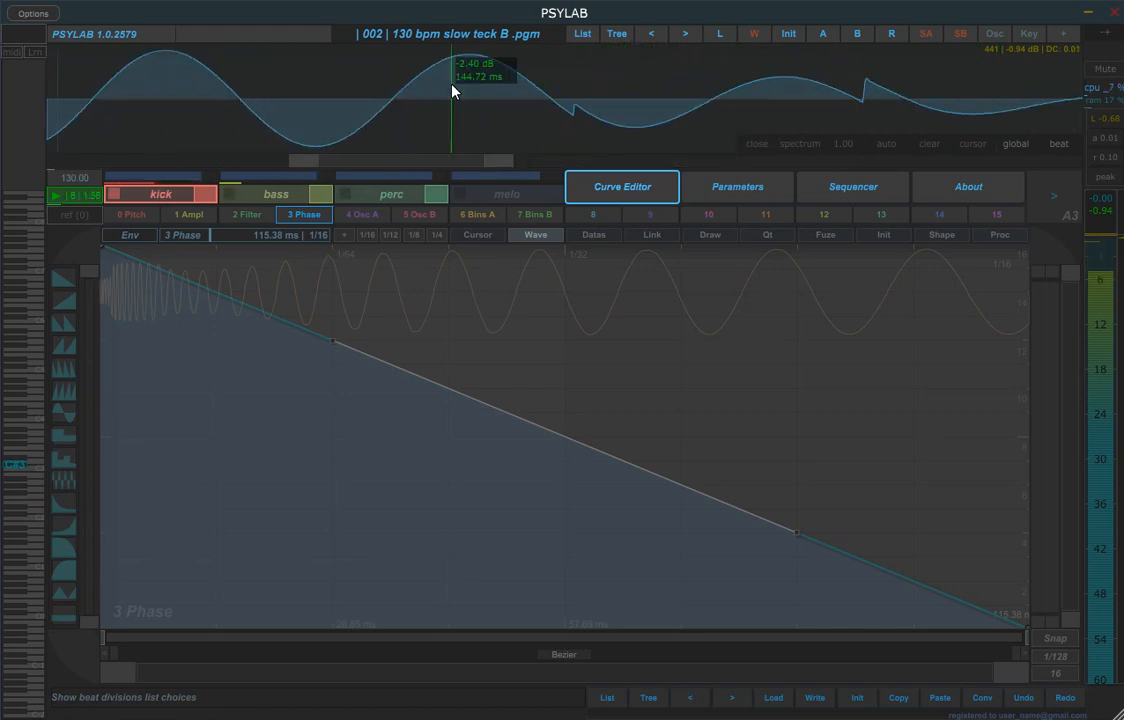
pyautogui.scroll(-5, 454, 143)
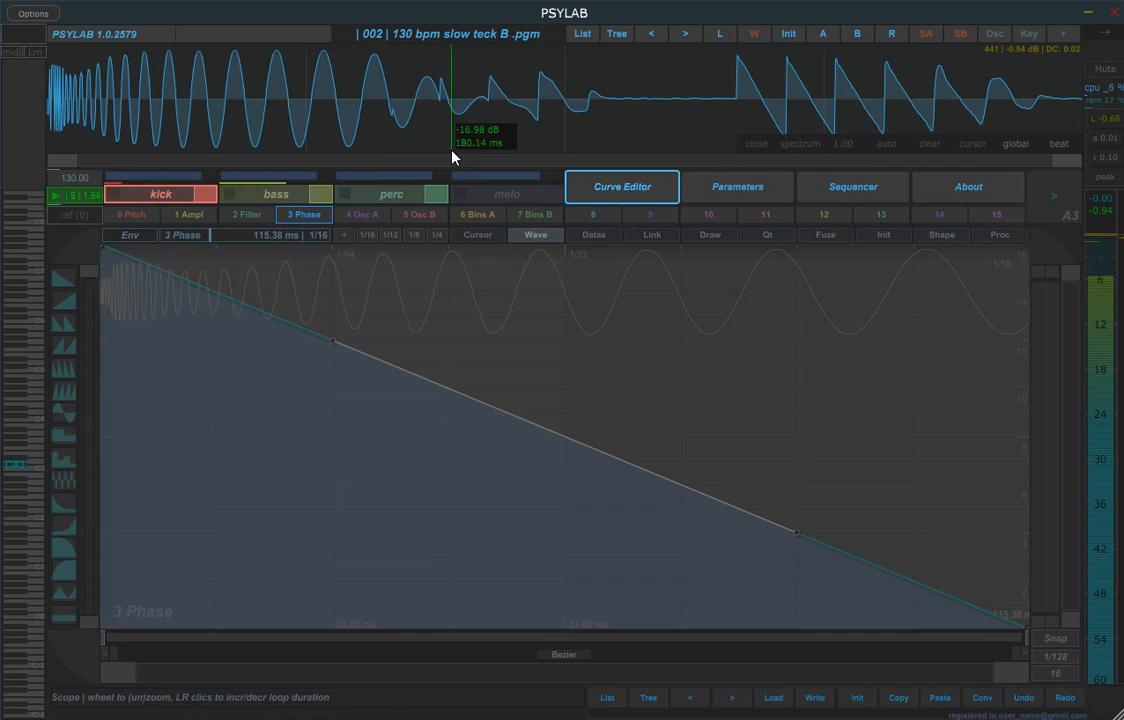
pyautogui.moveTo(554, 163); pyautogui.dragTo(438, 198)
pyautogui.moveTo(633, 161); pyautogui.dragTo(621, 161)
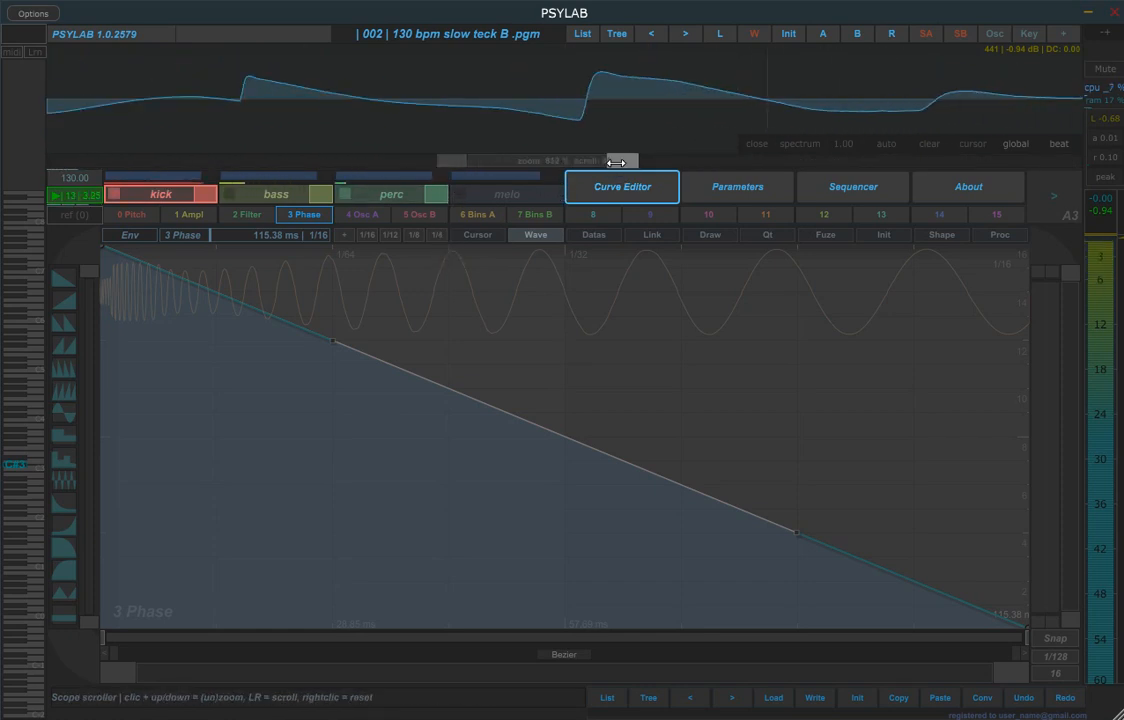
pyautogui.rightClick(515, 168)
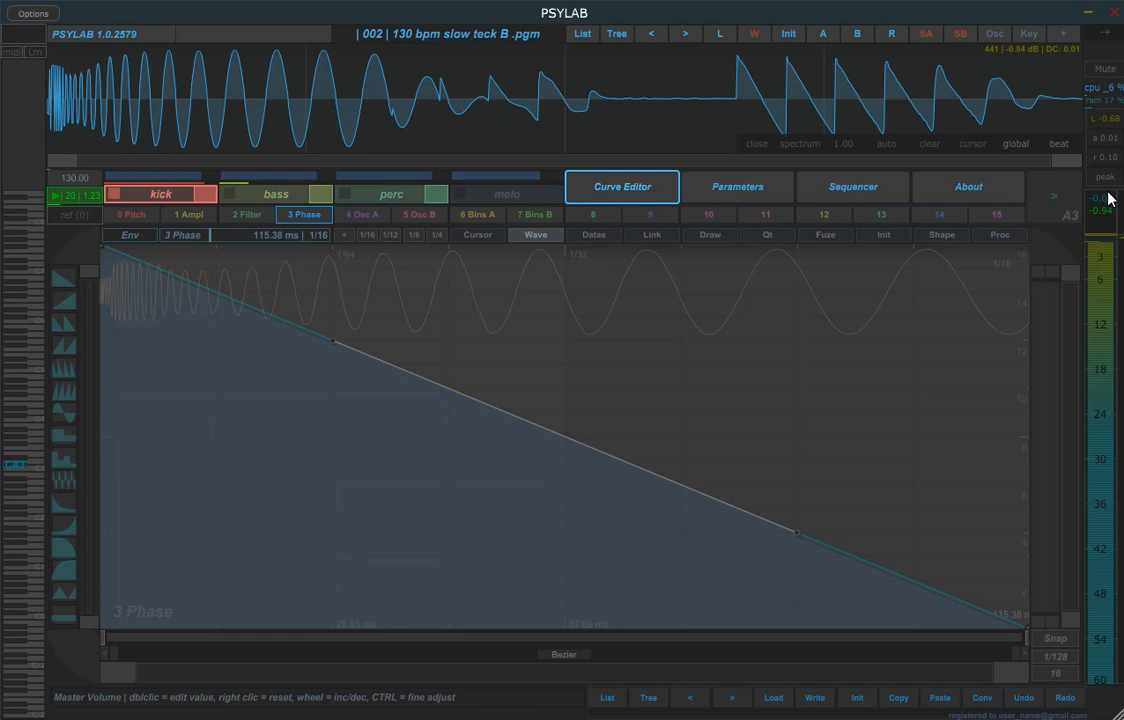
# - Turn on Mute for the master output and keep the oscilloscope's sync division at beat
pyautogui.click(1105, 69)
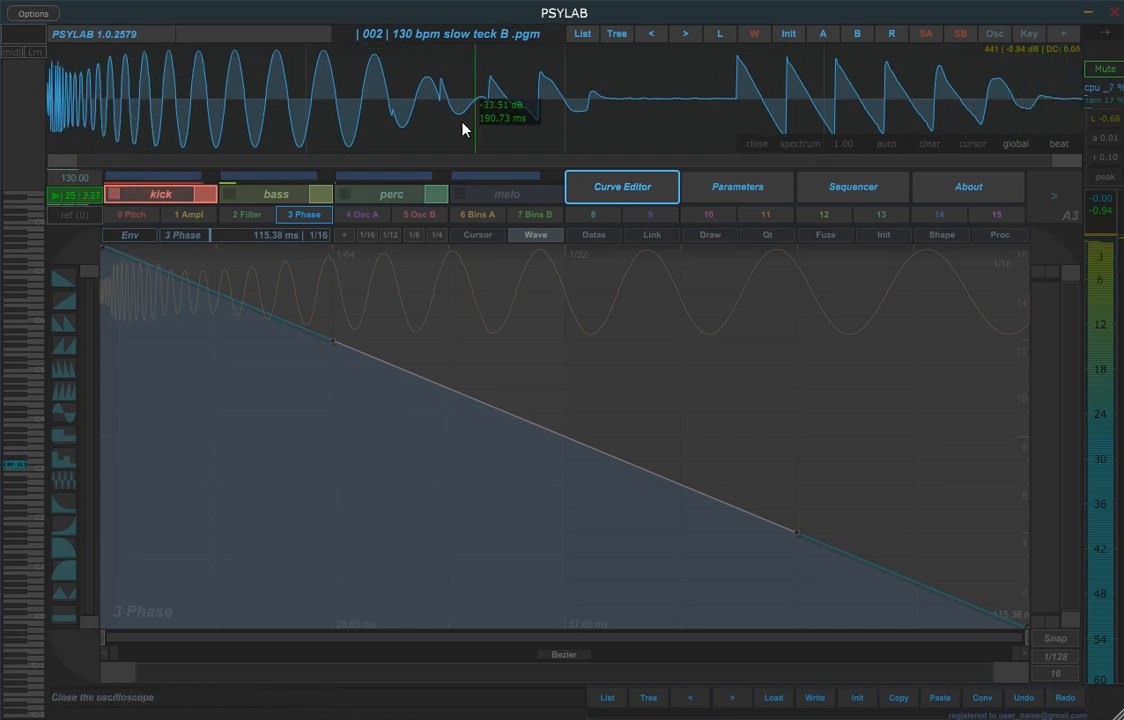
pyautogui.click(1063, 145)
pyautogui.click(1036, 281)
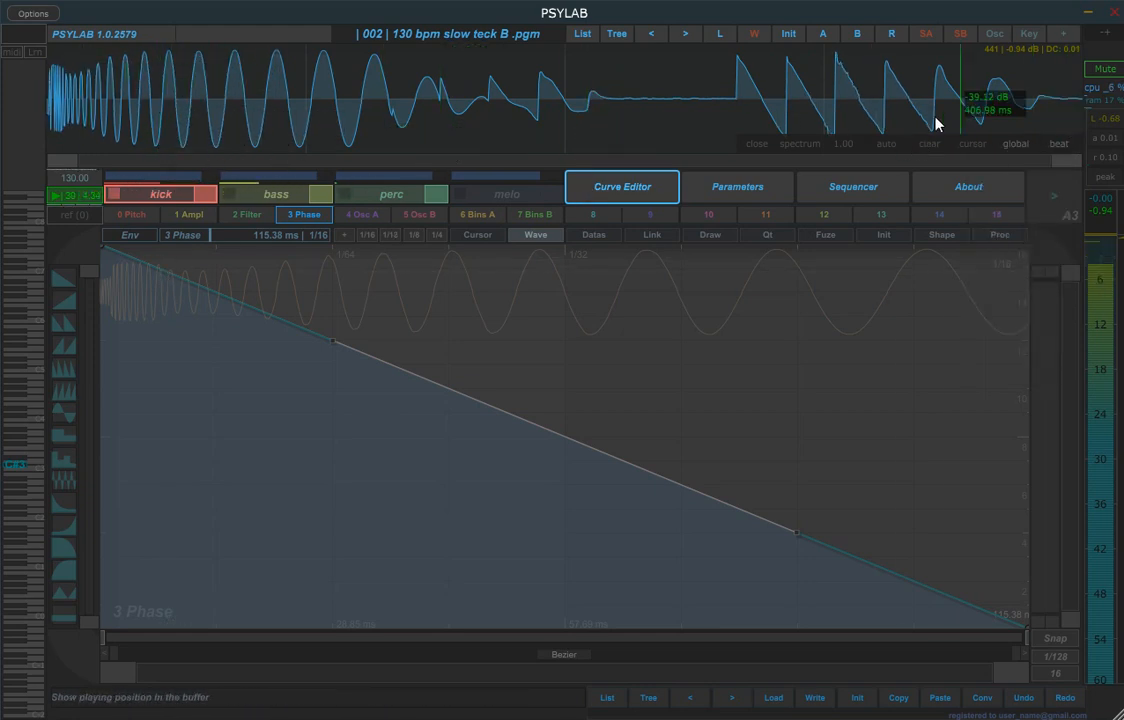
# - Step forward through the presets to 008, 140 bpm full soft
pyautogui.click(696, 38)
pyautogui.click(696, 38)
pyautogui.click(696, 38)
pyautogui.click(696, 38)
pyautogui.click(696, 38)
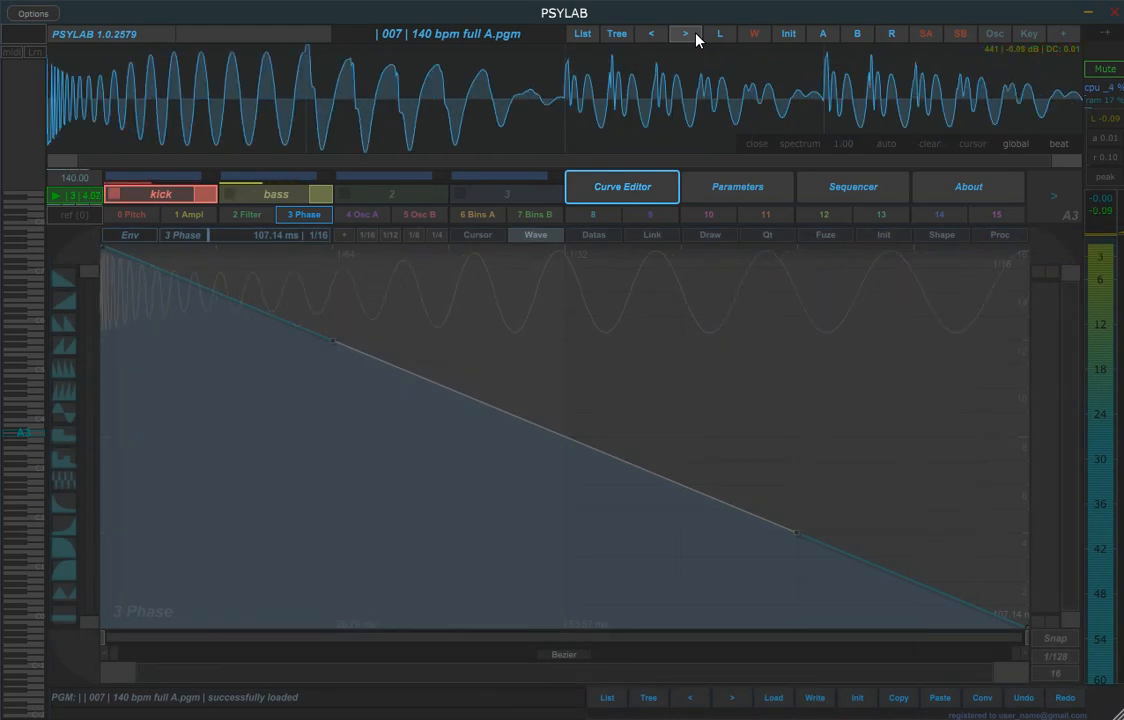
pyautogui.click(696, 38)
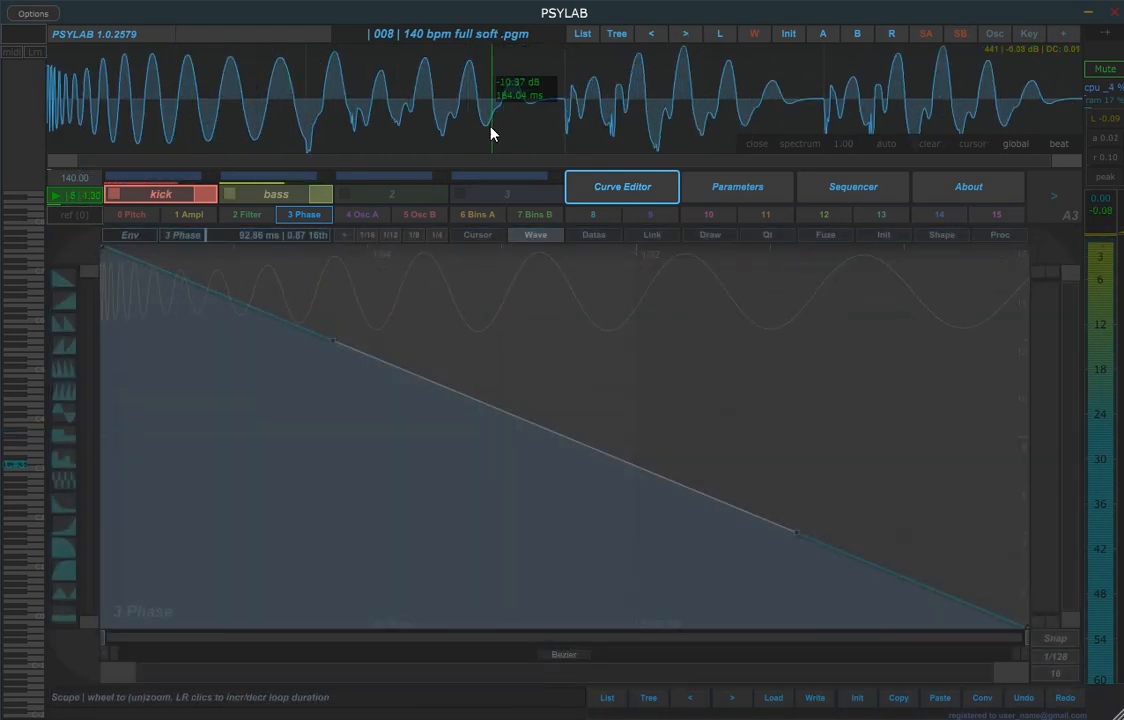
# - Set the oscilloscope's sync division to 2 beats and on to bar, and turn on its playing-position cursor
pyautogui.click(1056, 144)
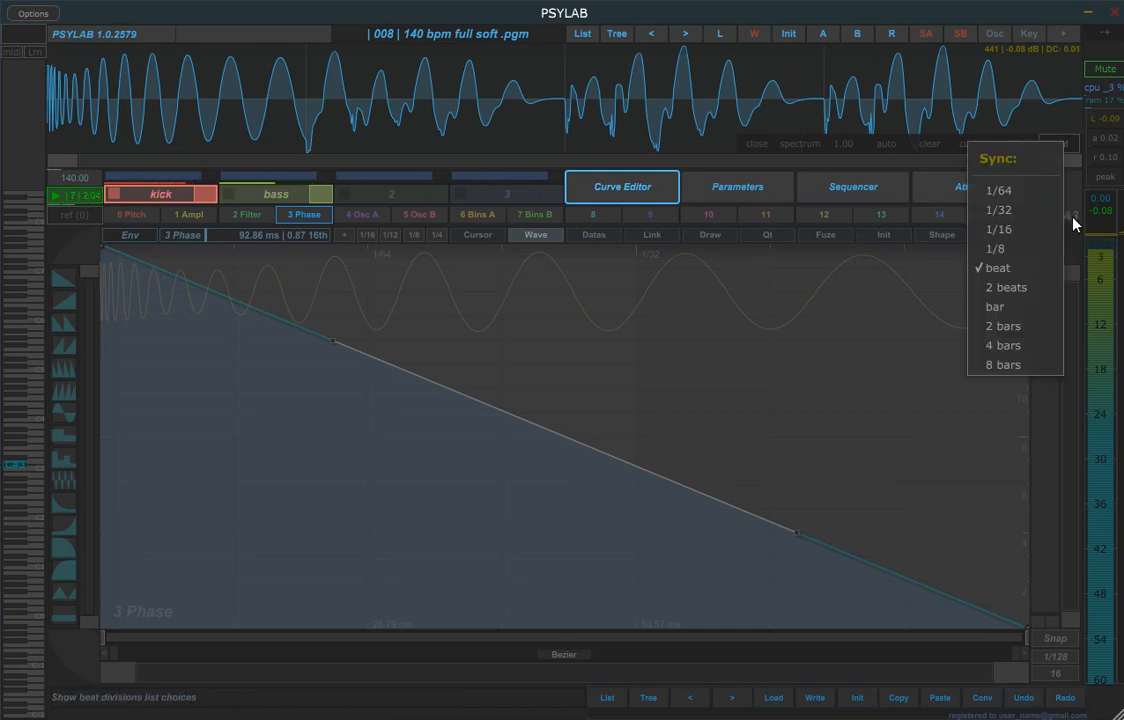
pyautogui.click(1041, 293)
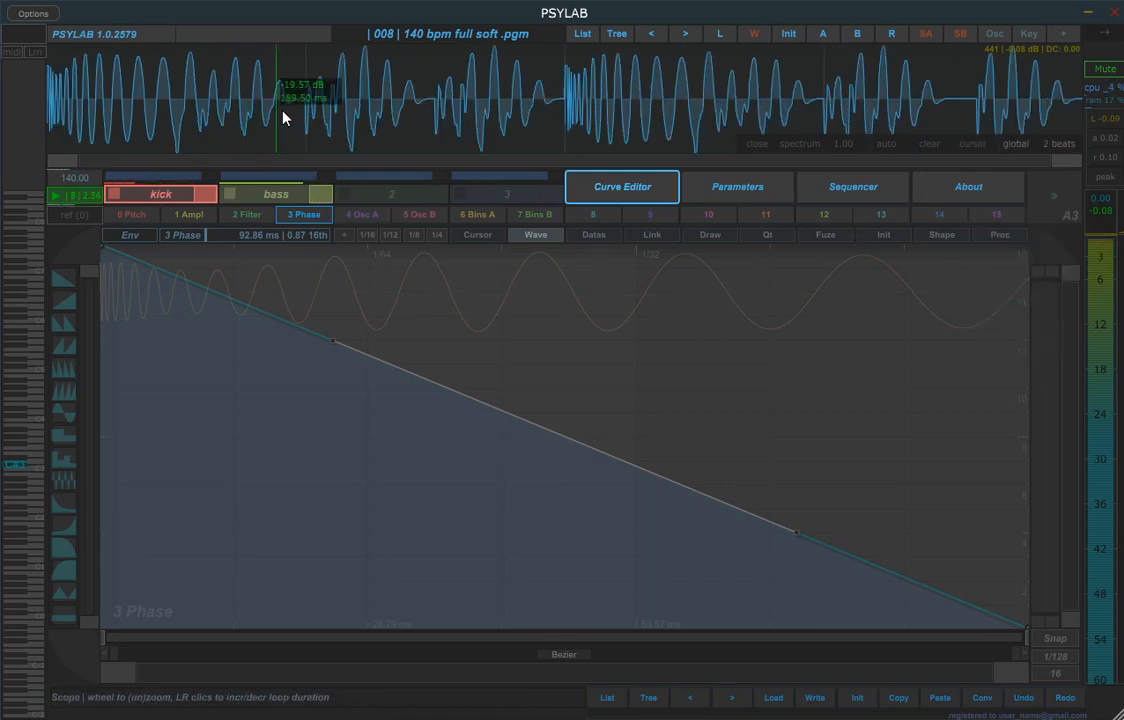
pyautogui.click(1058, 145)
pyautogui.click(1032, 309)
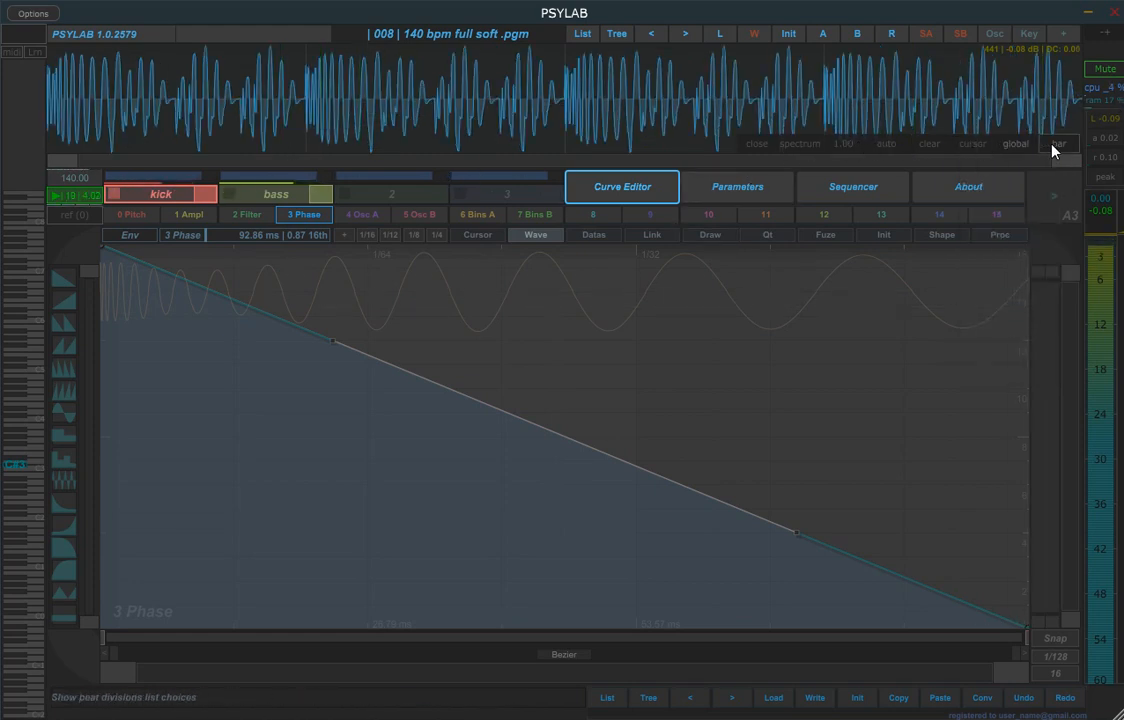
pyautogui.click(986, 144)
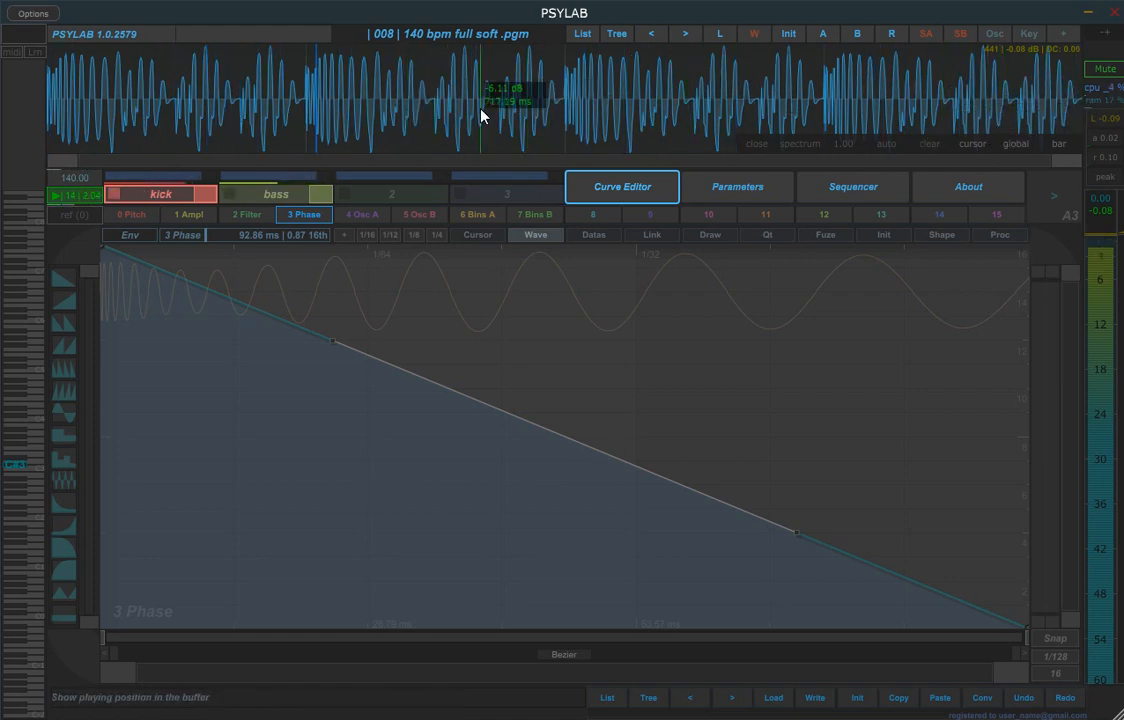
# - Return the oscilloscope's duration to one beat and scan across the displayed waveform
pyautogui.scroll(2, 481, 111)
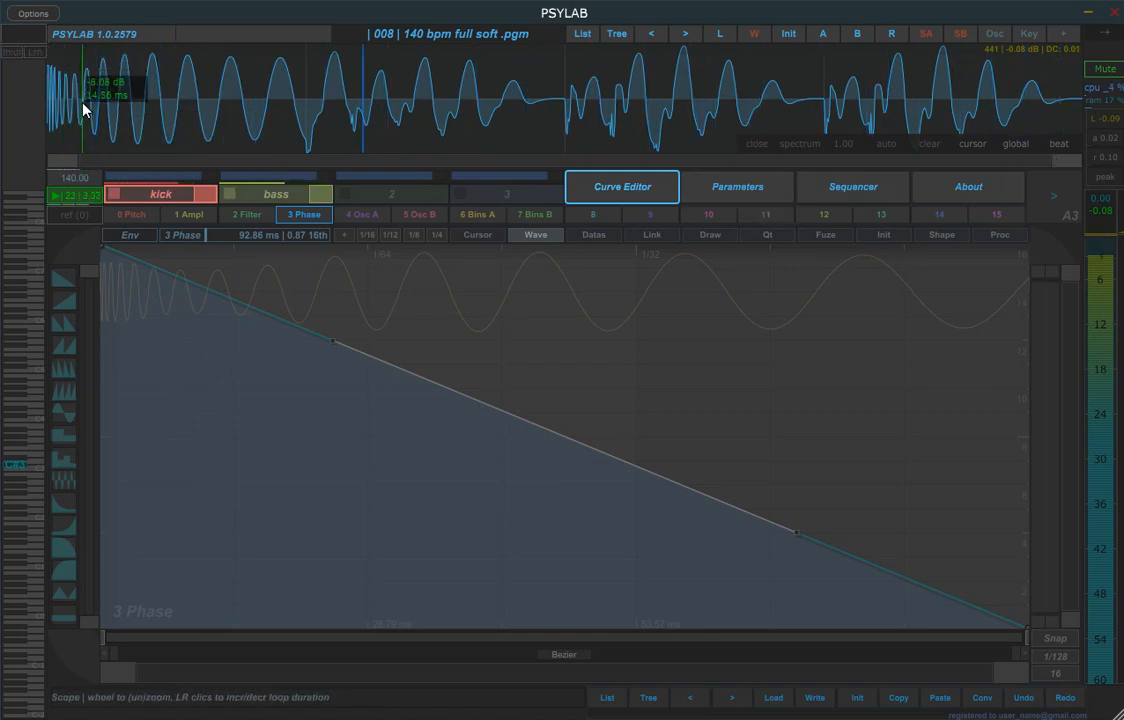
pyautogui.moveTo(1080, 168); pyautogui.dragTo(8, 158)
pyautogui.moveTo(141, 161); pyautogui.dragTo(1072, 161)
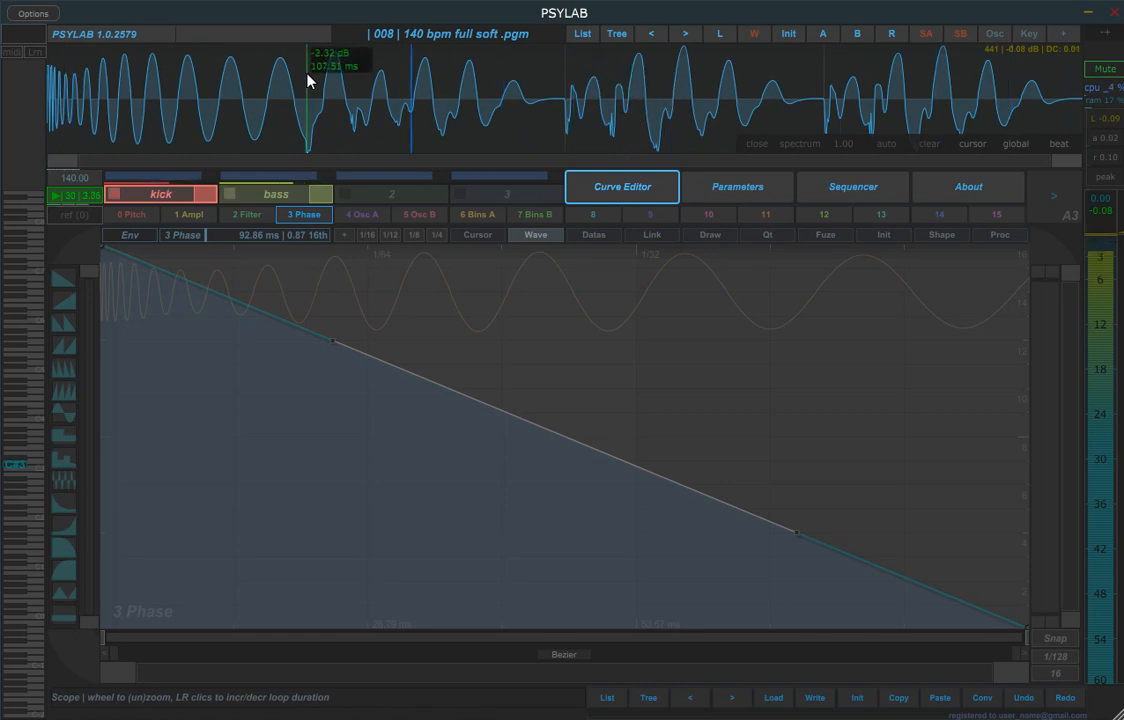
# - Compare the oscilloscope's Layers and single-sound display modes for kick and bass, and restore the global display
pyautogui.click(1016, 144)
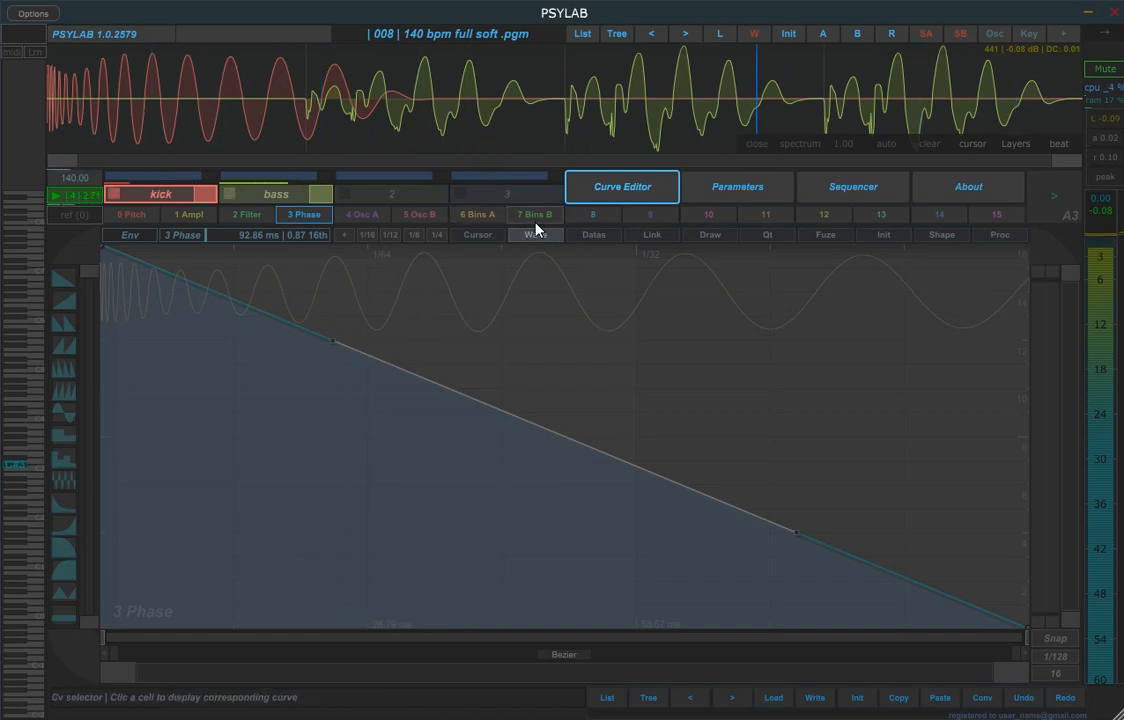
pyautogui.click(1014, 150)
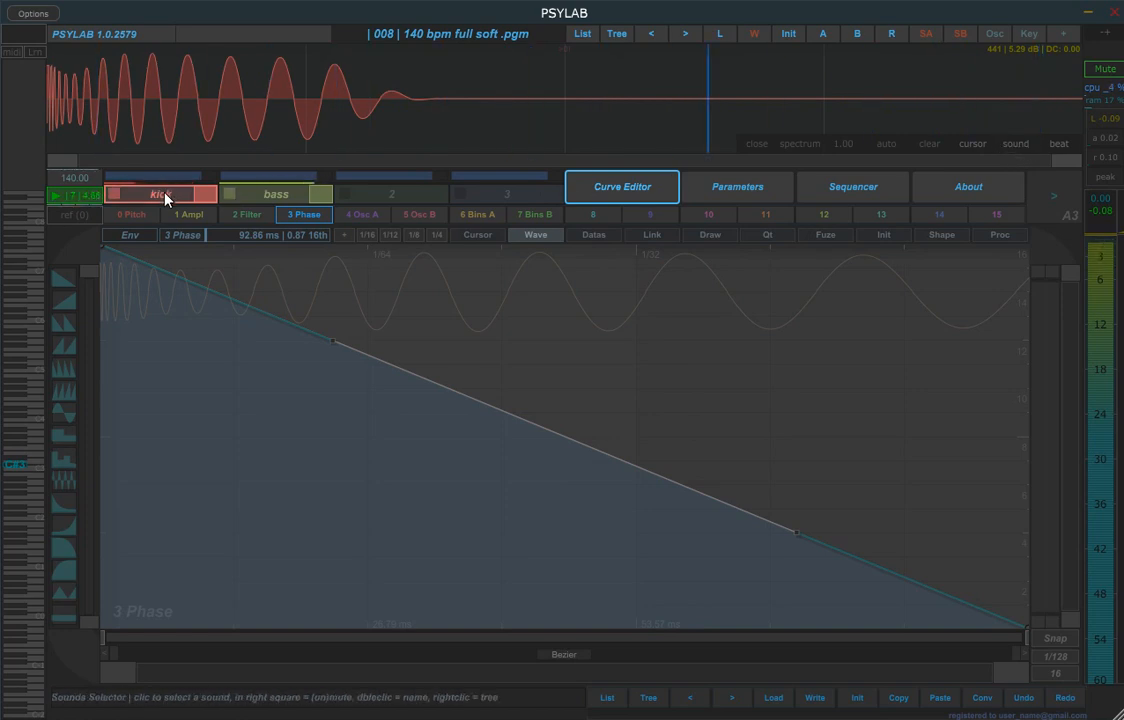
pyautogui.click(270, 193)
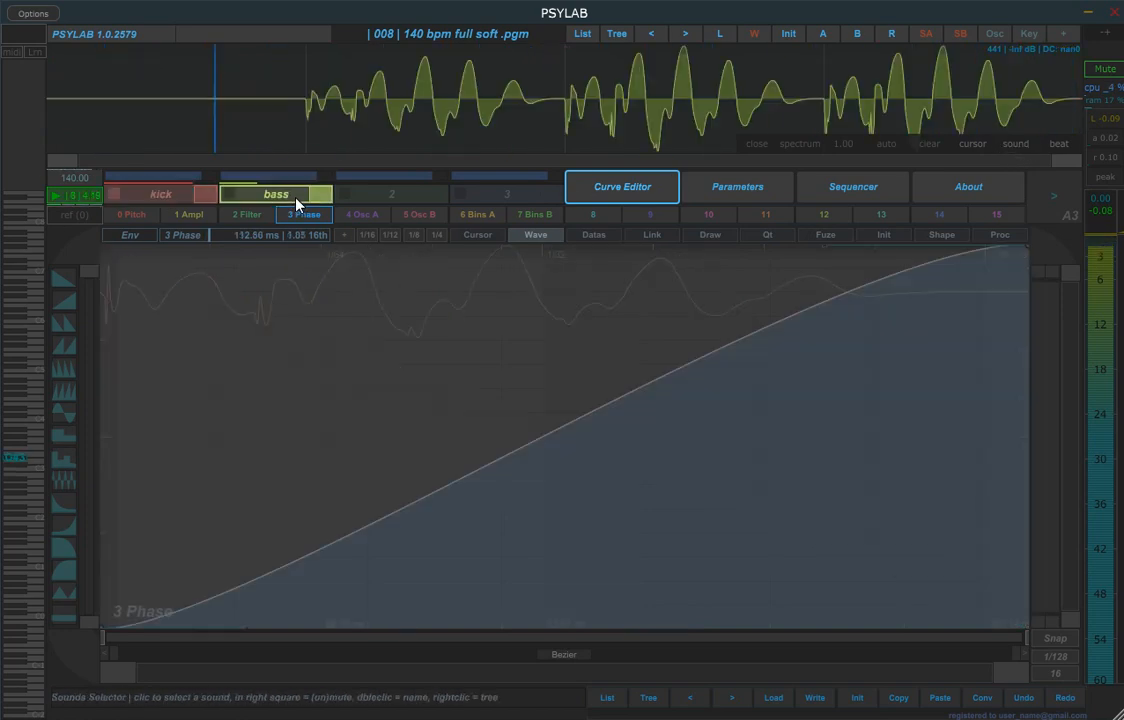
pyautogui.click(143, 195)
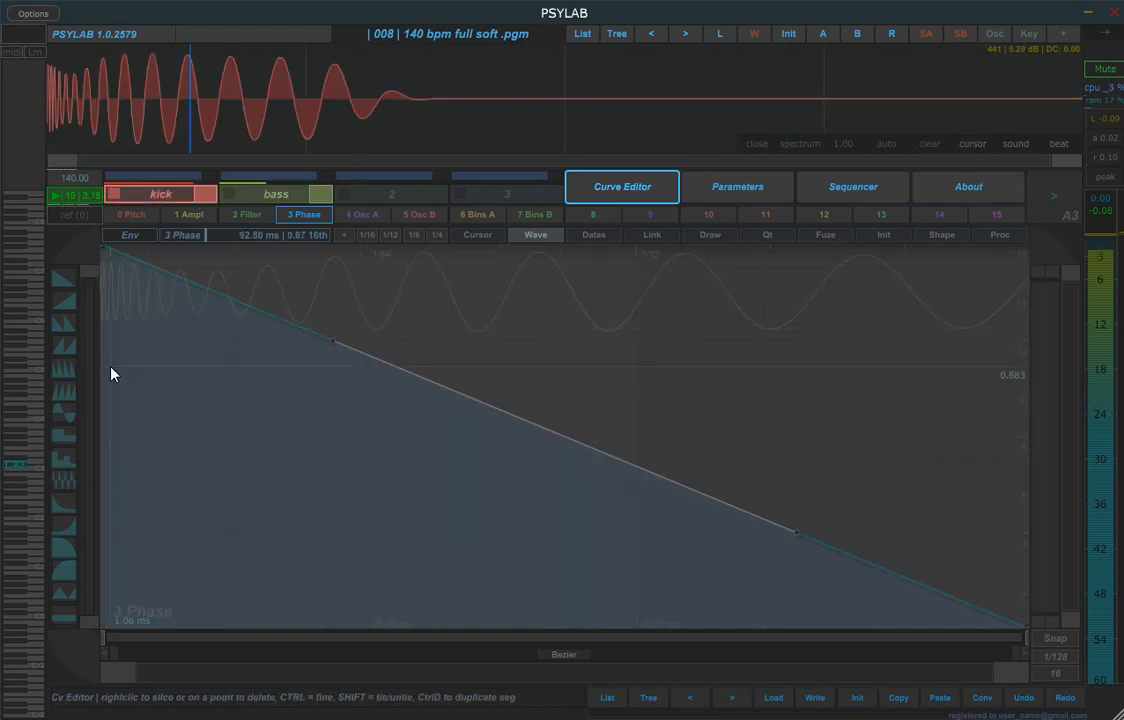
pyautogui.rightClick(1016, 146)
pyautogui.rightClick(1016, 146)
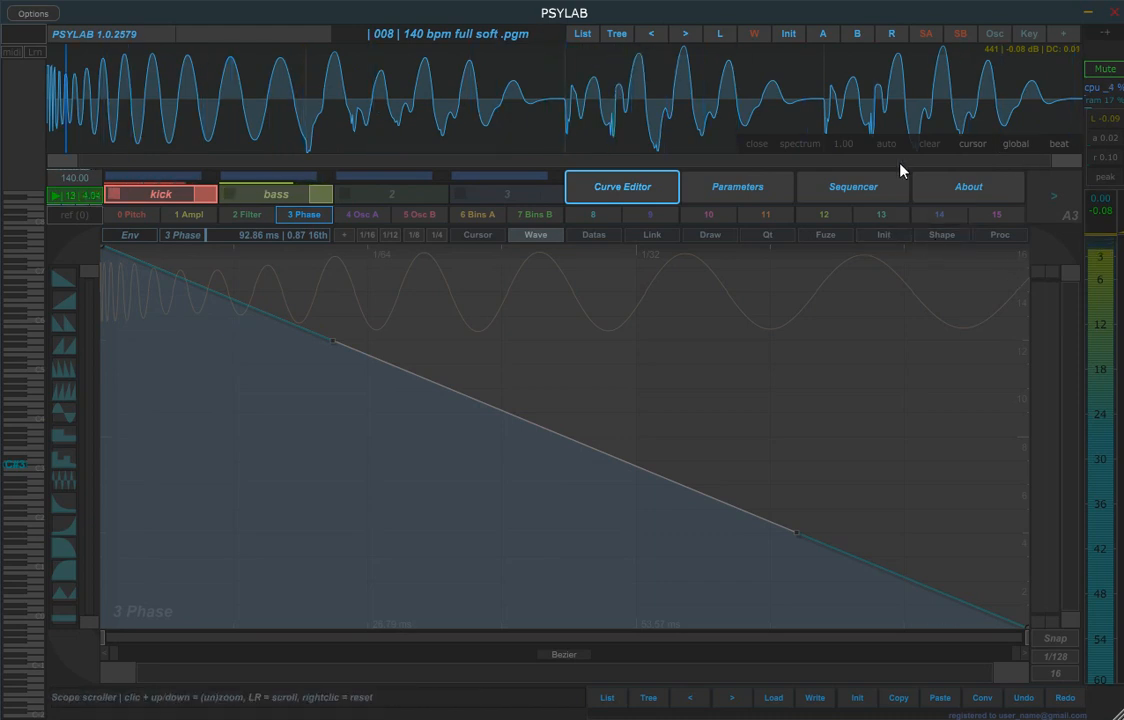
# - Close and reopen the oscilloscope, and switch its spectrum overlay on and off
pyautogui.click(758, 148)
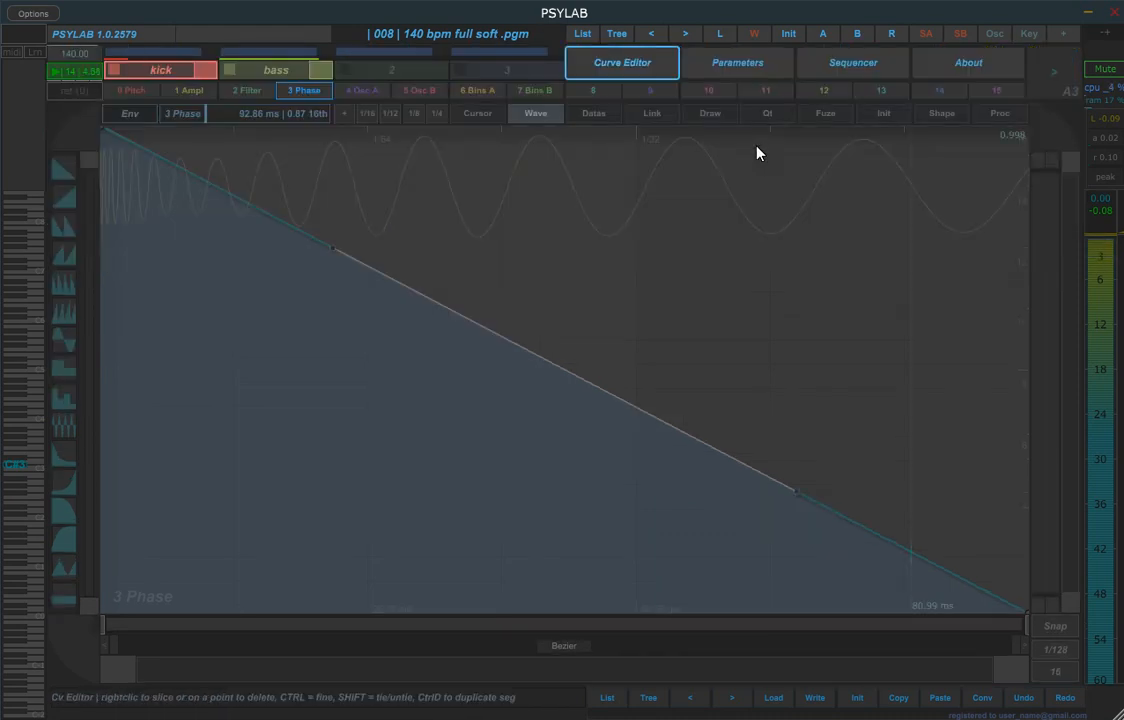
pyautogui.click(998, 36)
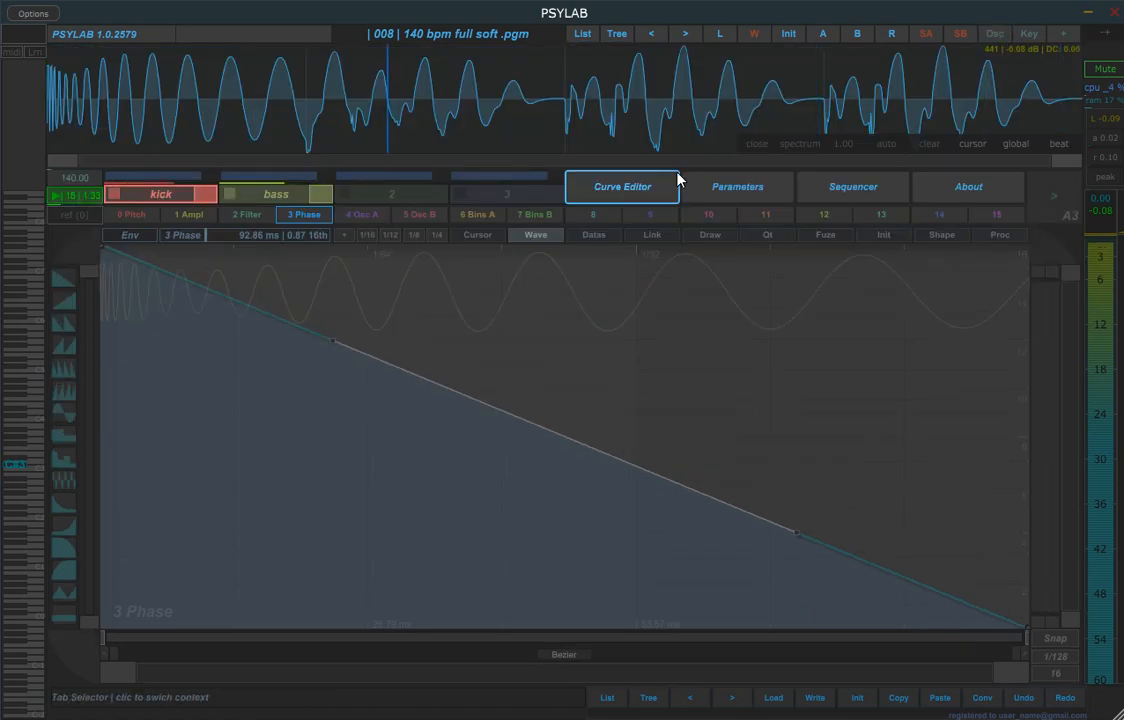
pyautogui.click(796, 146)
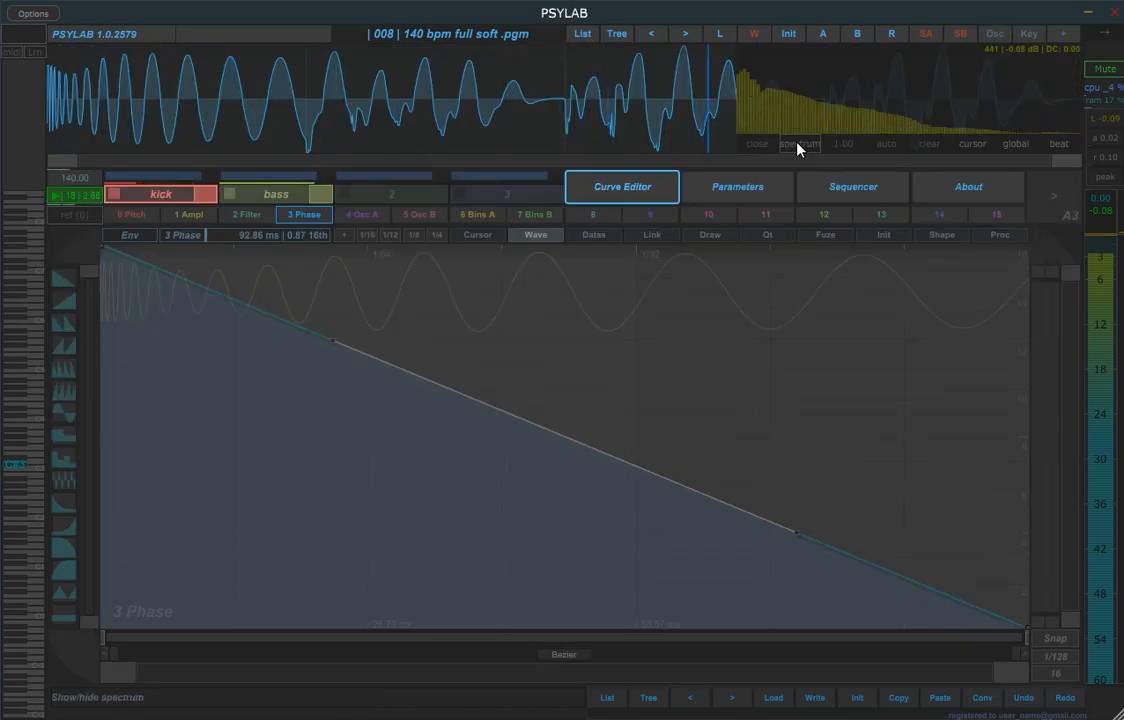
pyautogui.click(799, 146)
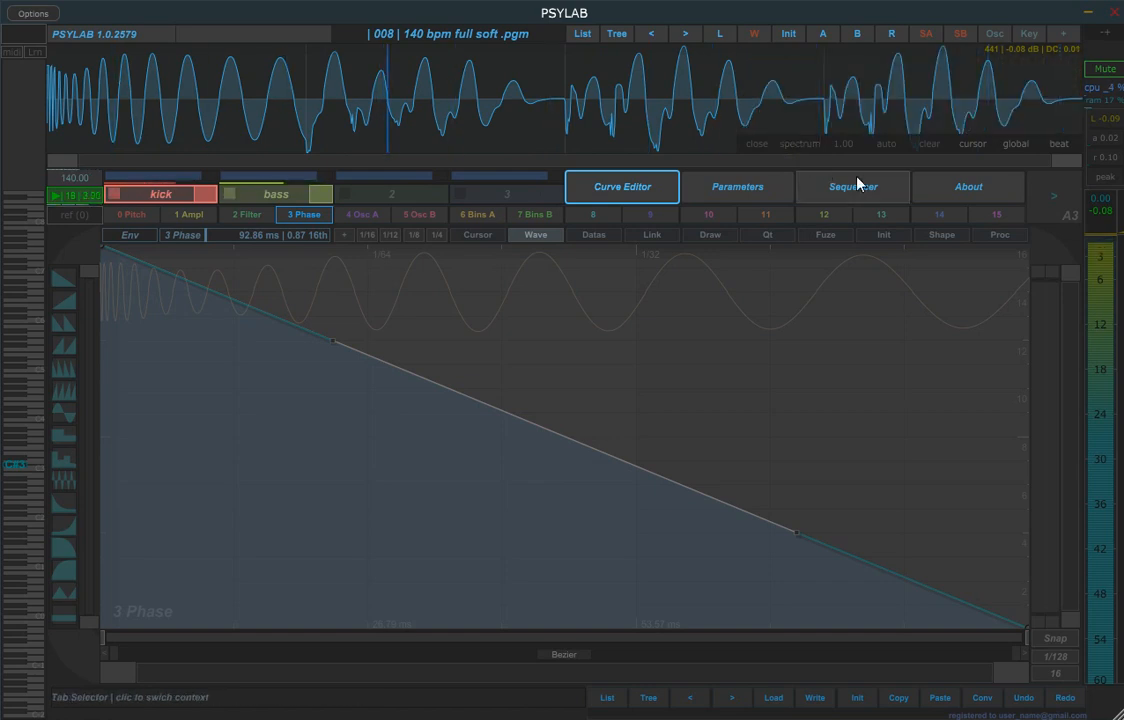
# - Try out the oscilloscope's zoom factor and restore it to 1.00
pyautogui.moveTo(851, 142); pyautogui.dragTo(861, 171)
pyautogui.rightClick(848, 144)
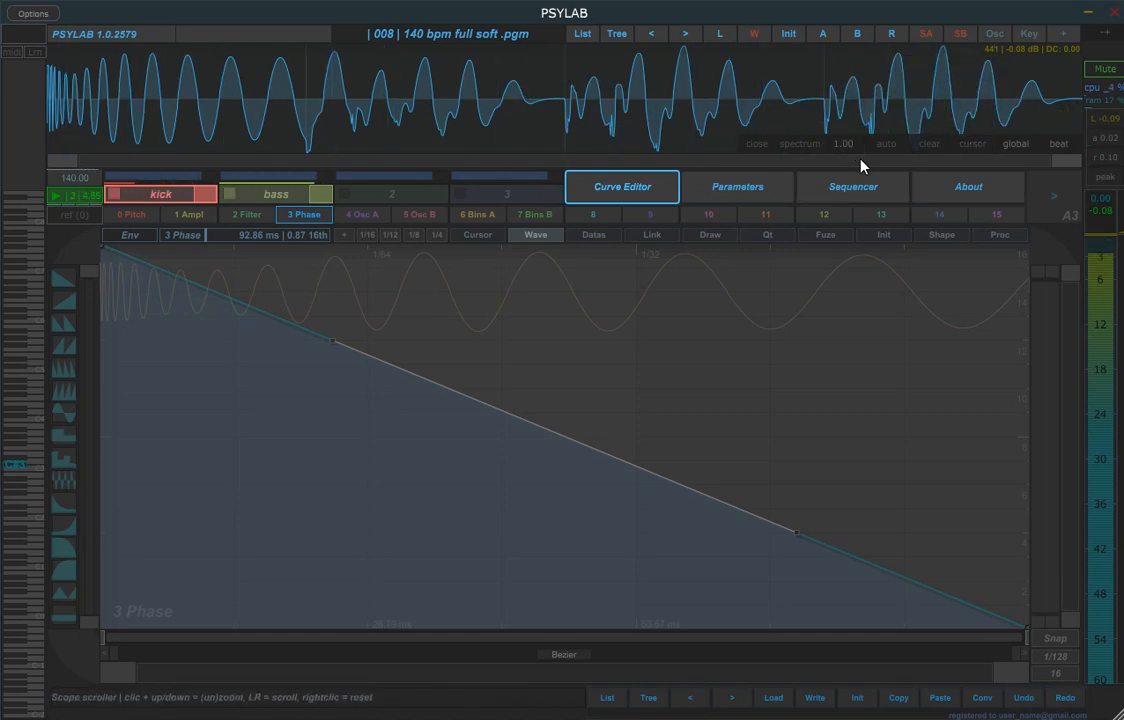
pyautogui.scroll(4, 596, 107)
pyautogui.scroll(-4, 545, 110)
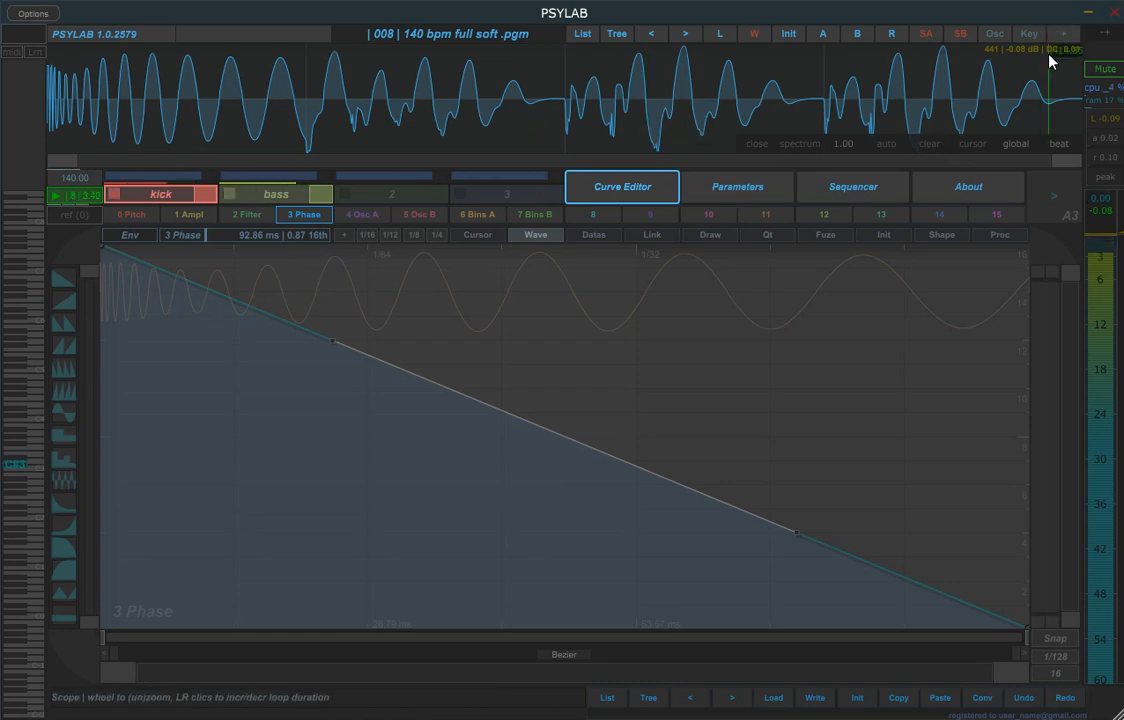
# - Export the oscilloscope content to a WAV file named test.wav in the Psylab TEMP folder
pyautogui.click(1066, 35)
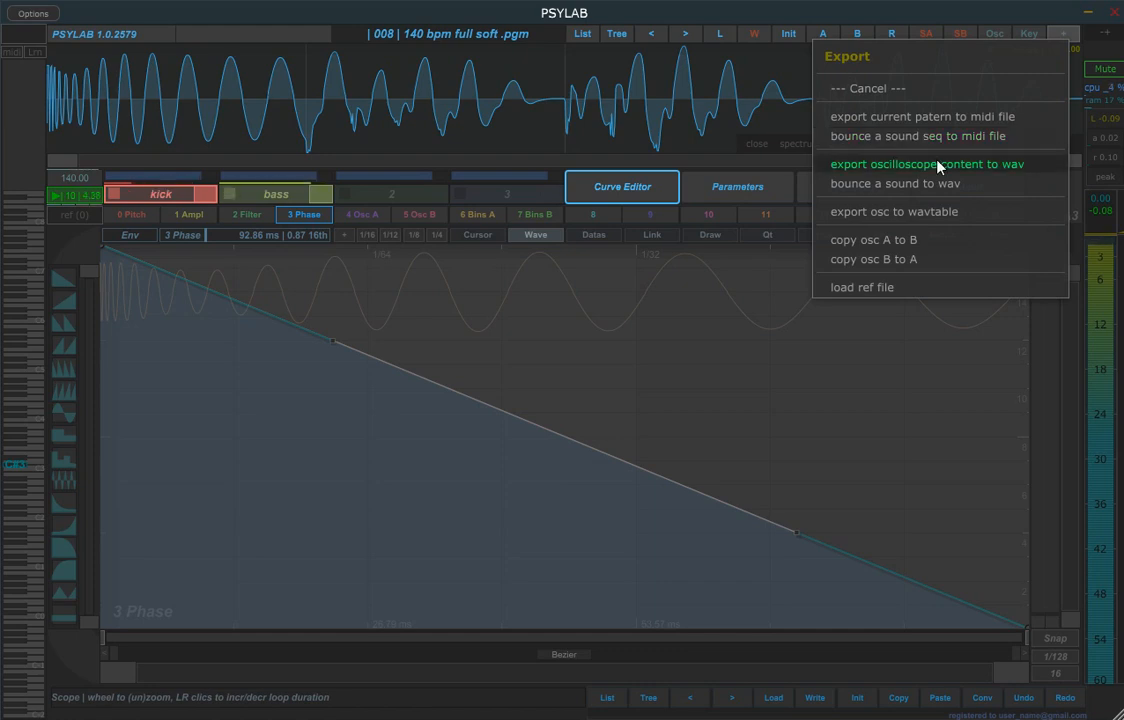
pyautogui.click(1025, 176)
pyautogui.click(467, 525)
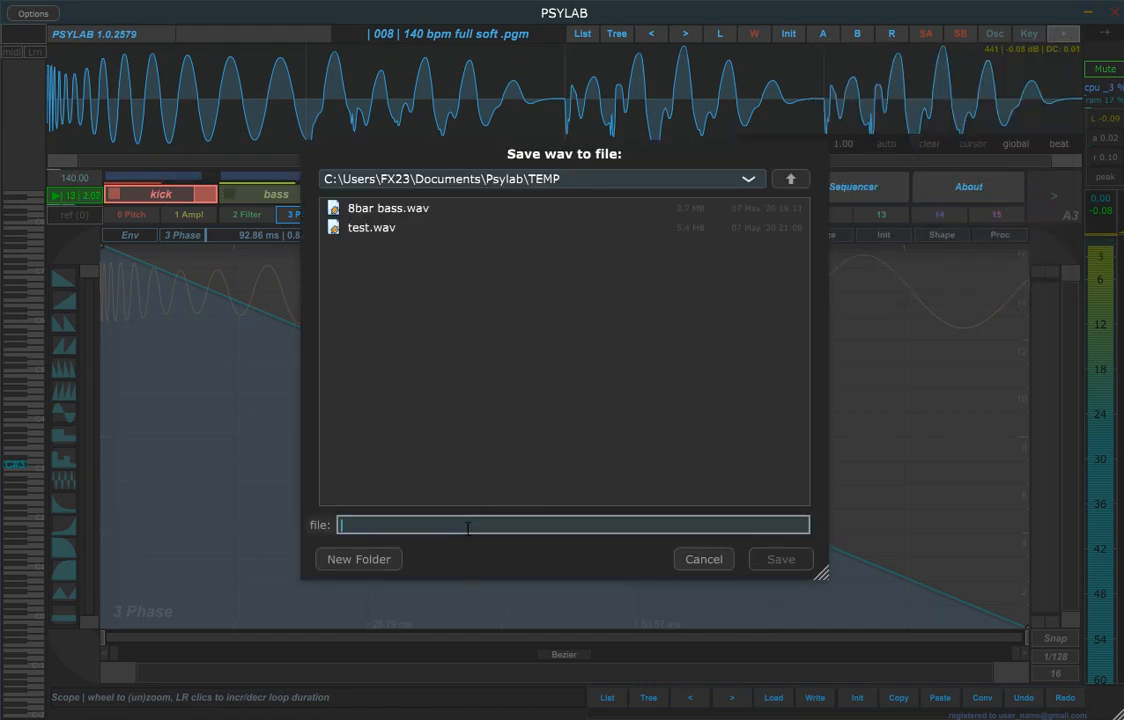
pyautogui.press('Return')
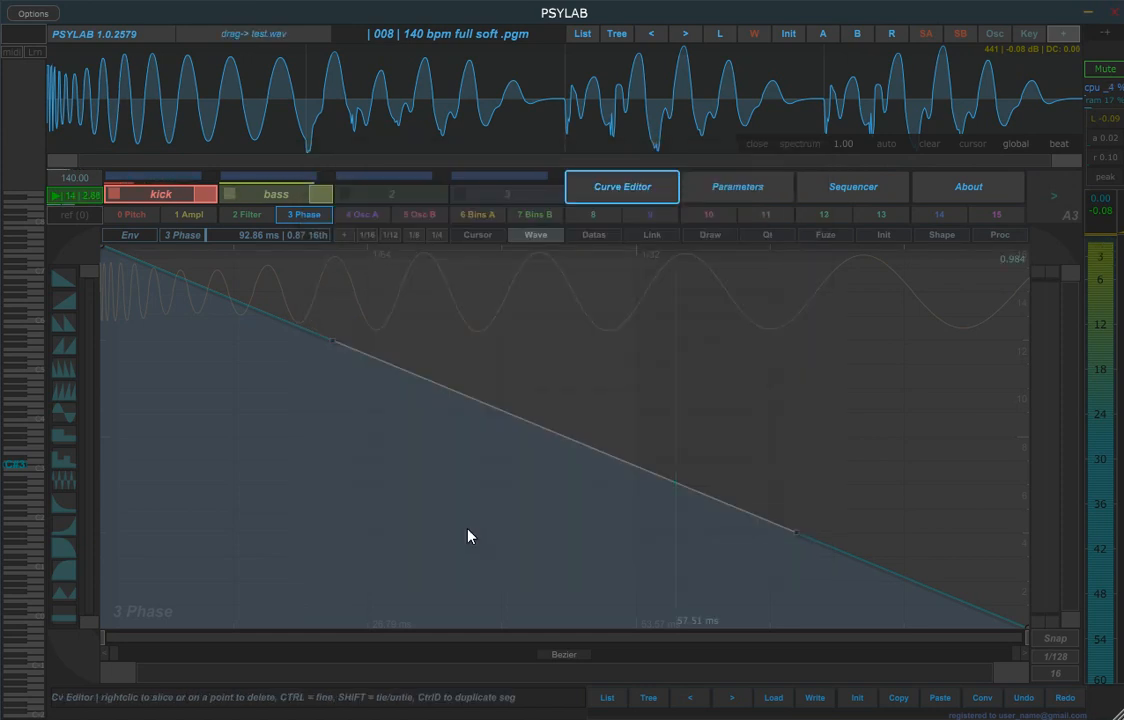
pyautogui.moveTo(357, 20); pyautogui.dragTo(250, 1)
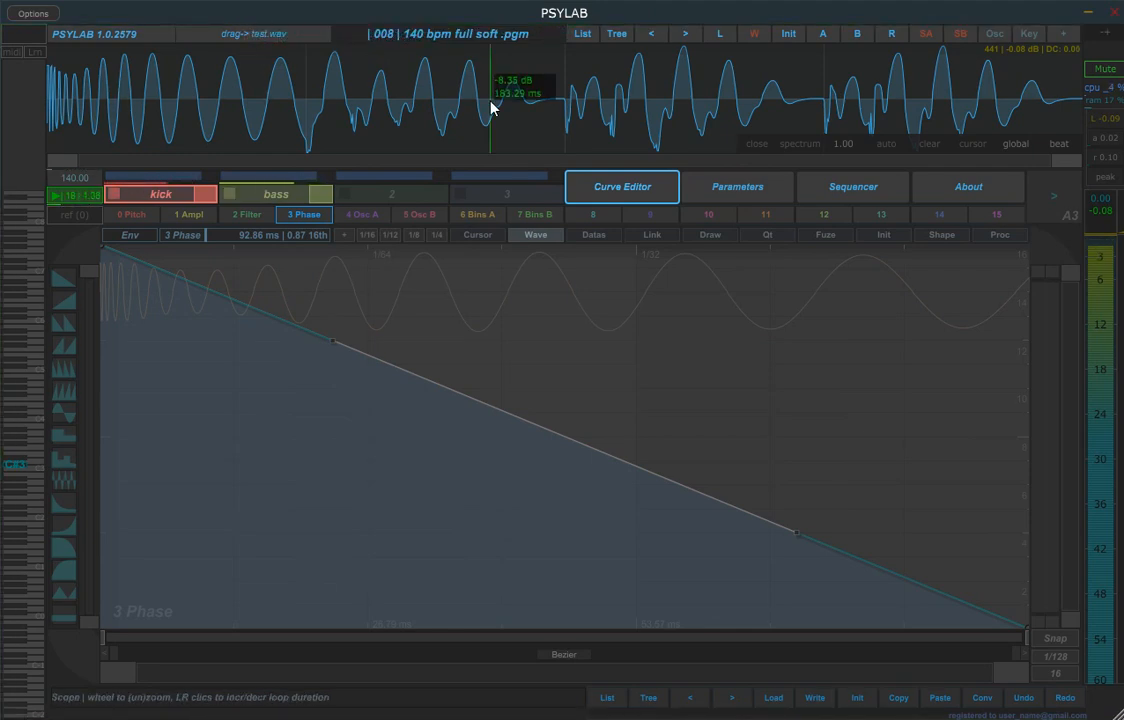
# - Show single sounds in the oscilloscope, switch between bass and kick, and return it to the global display
pyautogui.click(1015, 152)
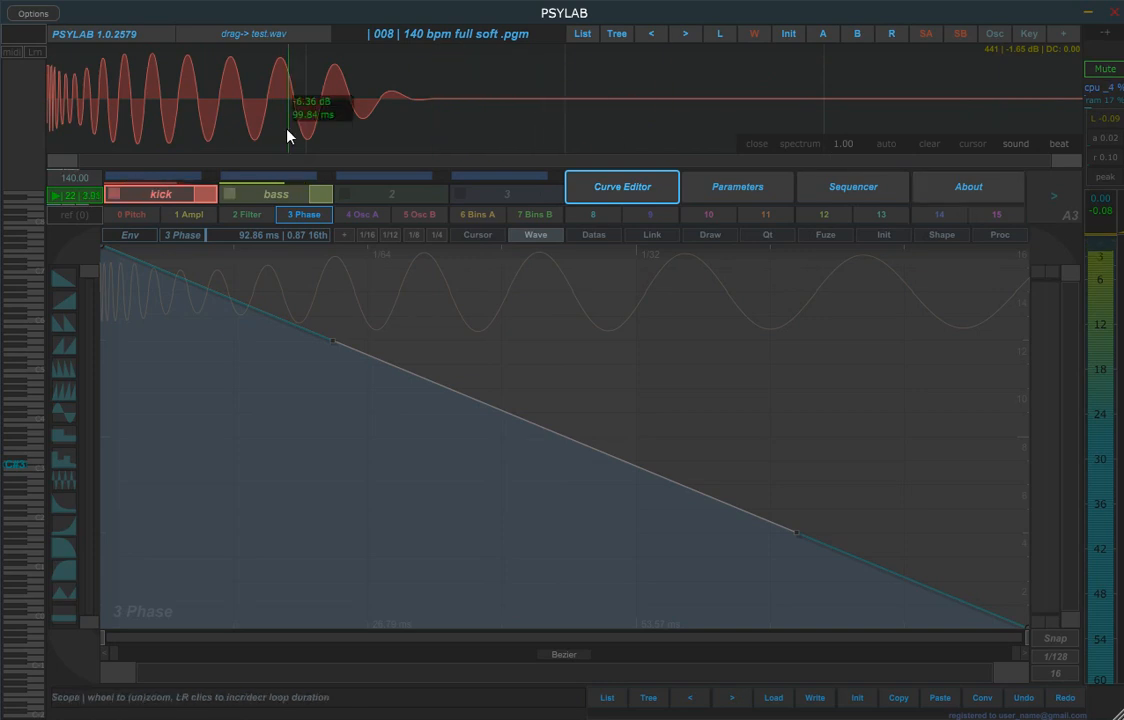
pyautogui.click(249, 199)
pyautogui.click(153, 193)
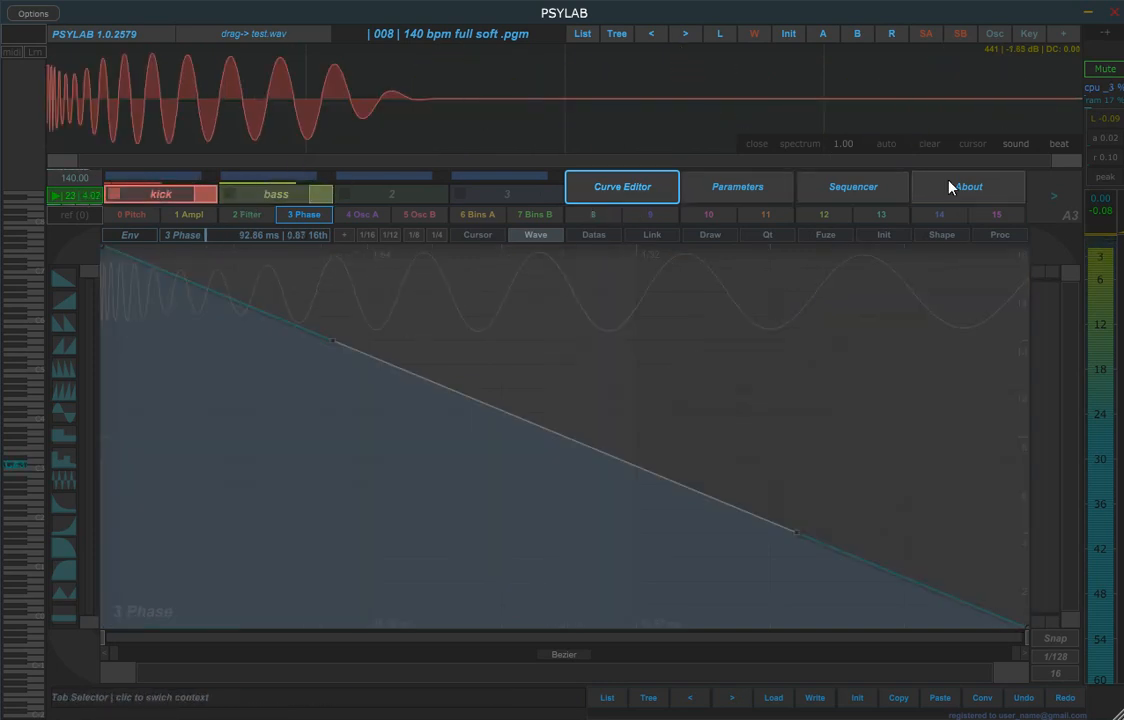
pyautogui.click(1015, 146)
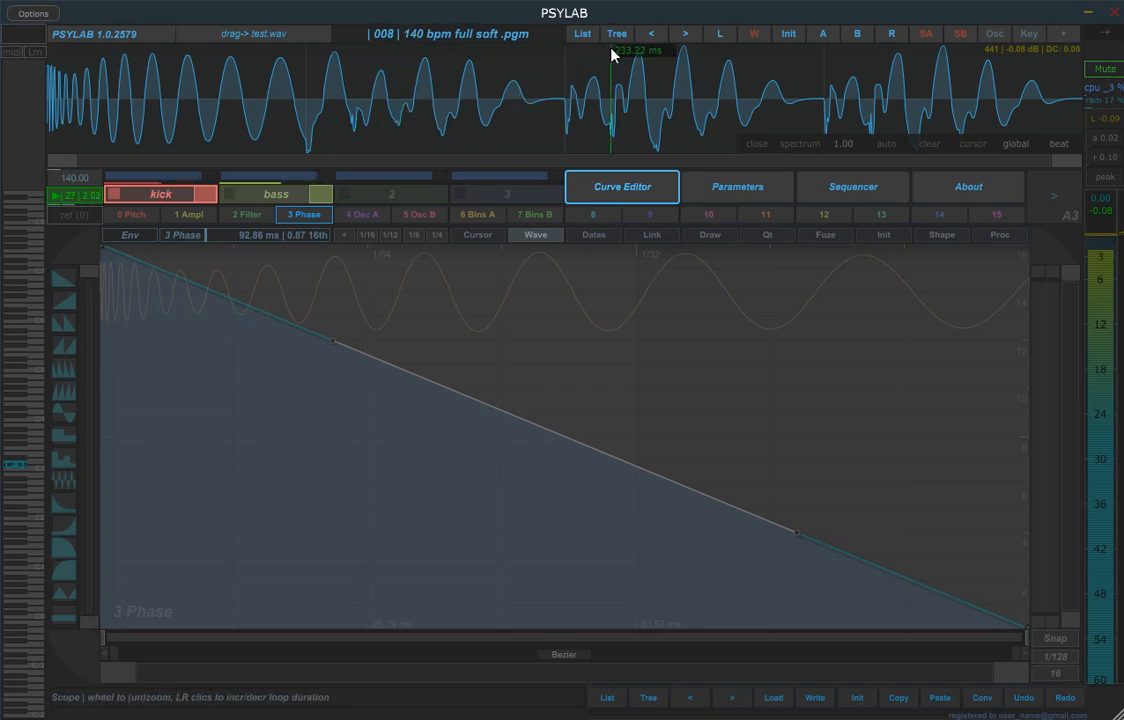
# - Check the preset loading dialog without loading anything, and save the current preset as "140 bpm full soft .pgm" in the USER folder
pyautogui.click(719, 33)
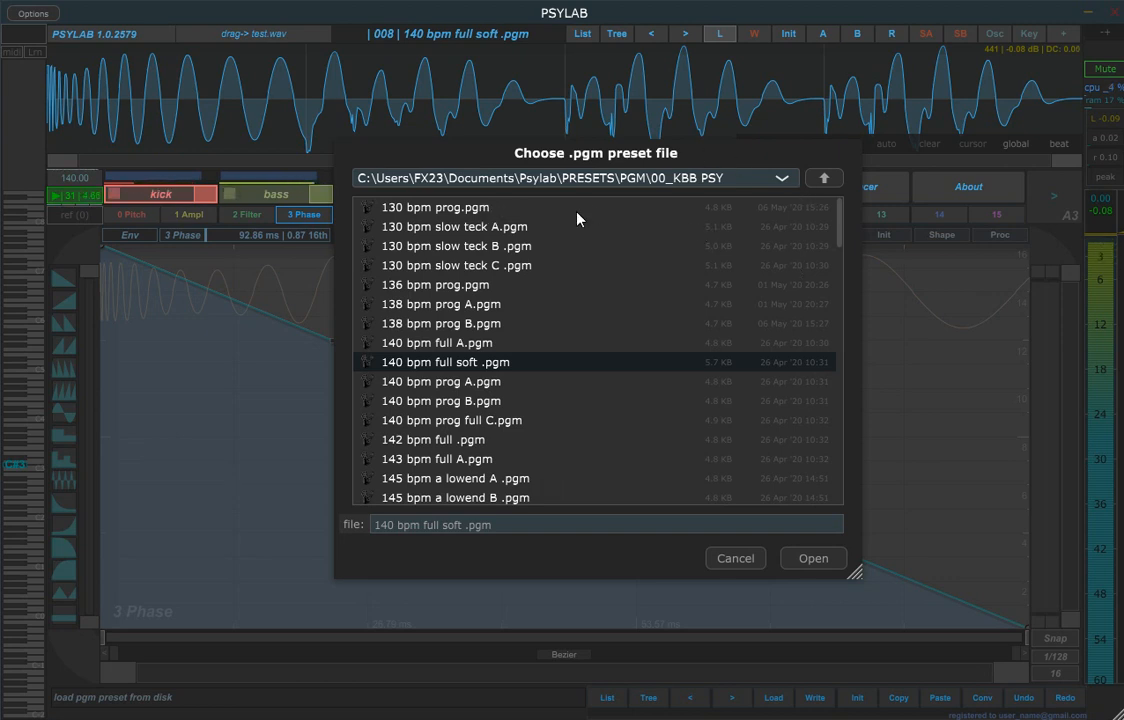
pyautogui.click(740, 562)
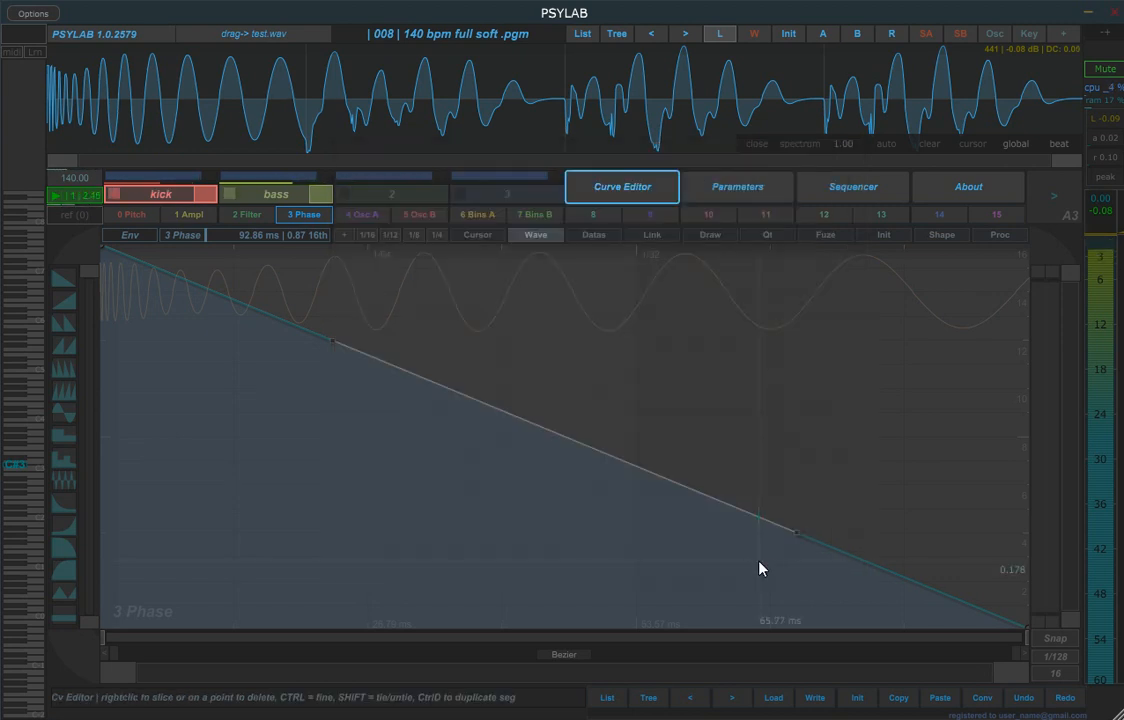
pyautogui.click(754, 33)
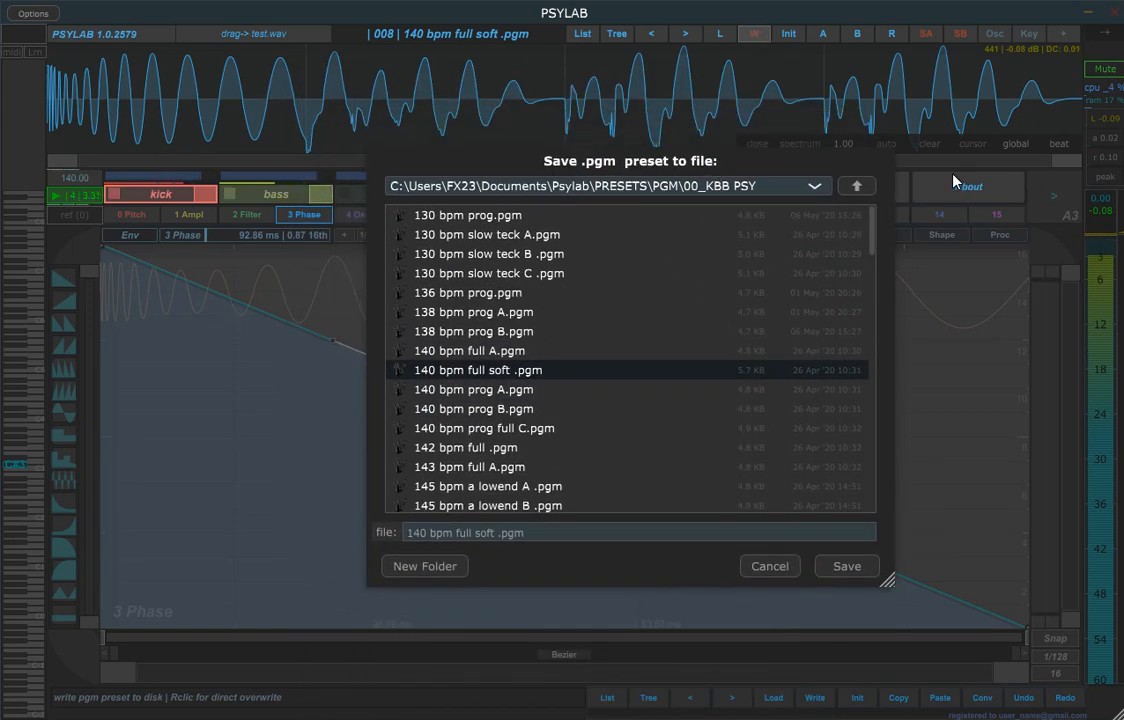
pyautogui.click(858, 187)
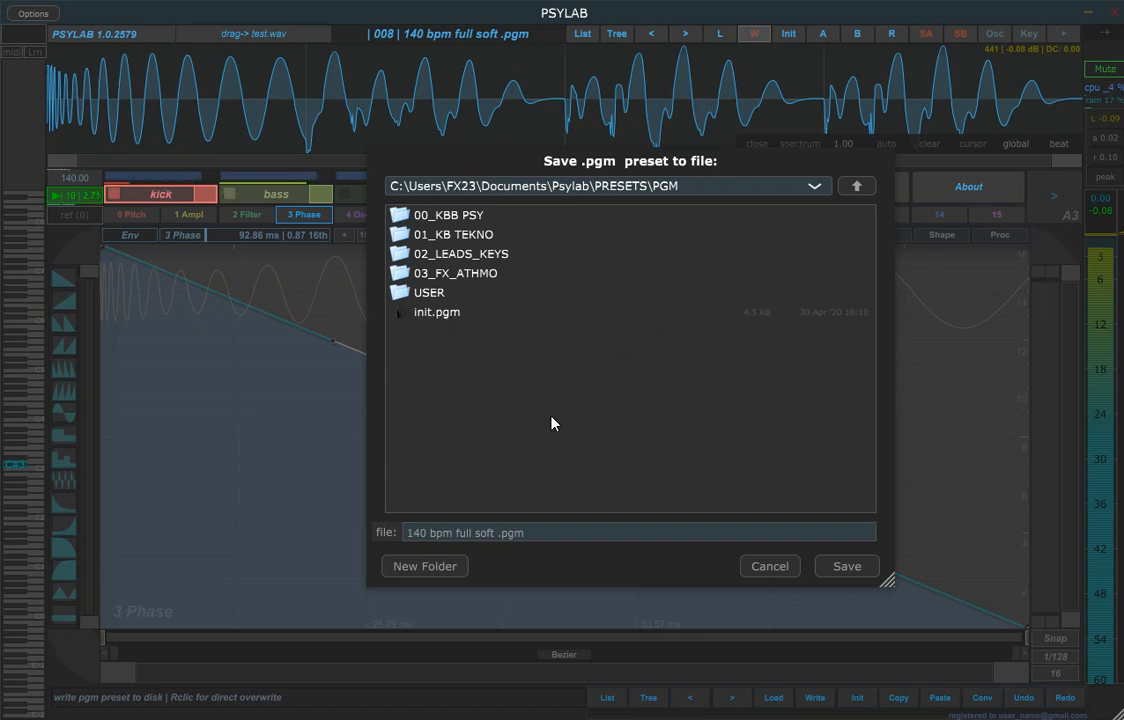
pyautogui.doubleClick(428, 292)
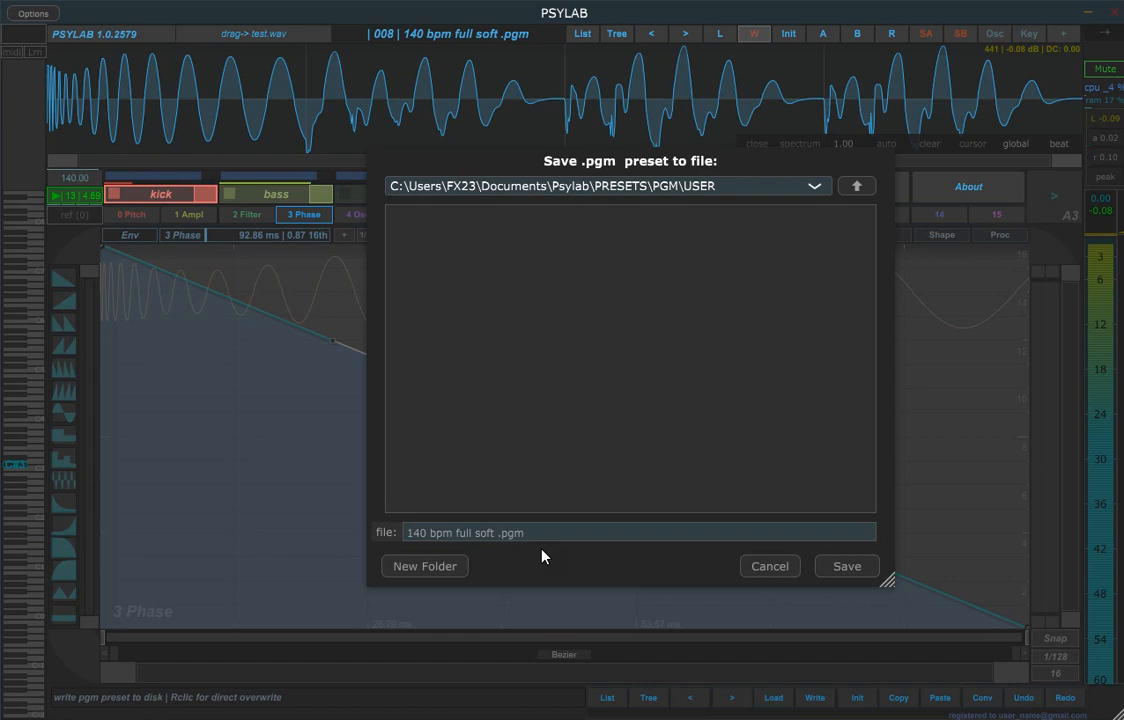
pyautogui.click(845, 566)
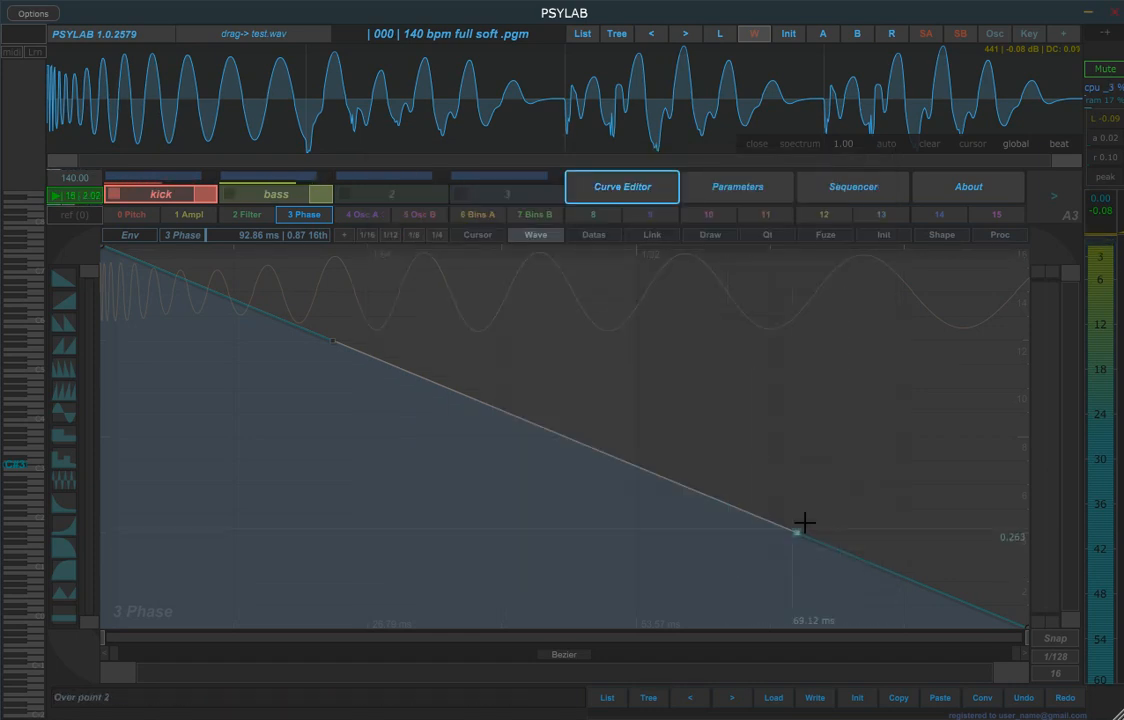
# - Initialize the current program to an empty INIT preset
pyautogui.click(789, 34)
pyautogui.click(515, 403)
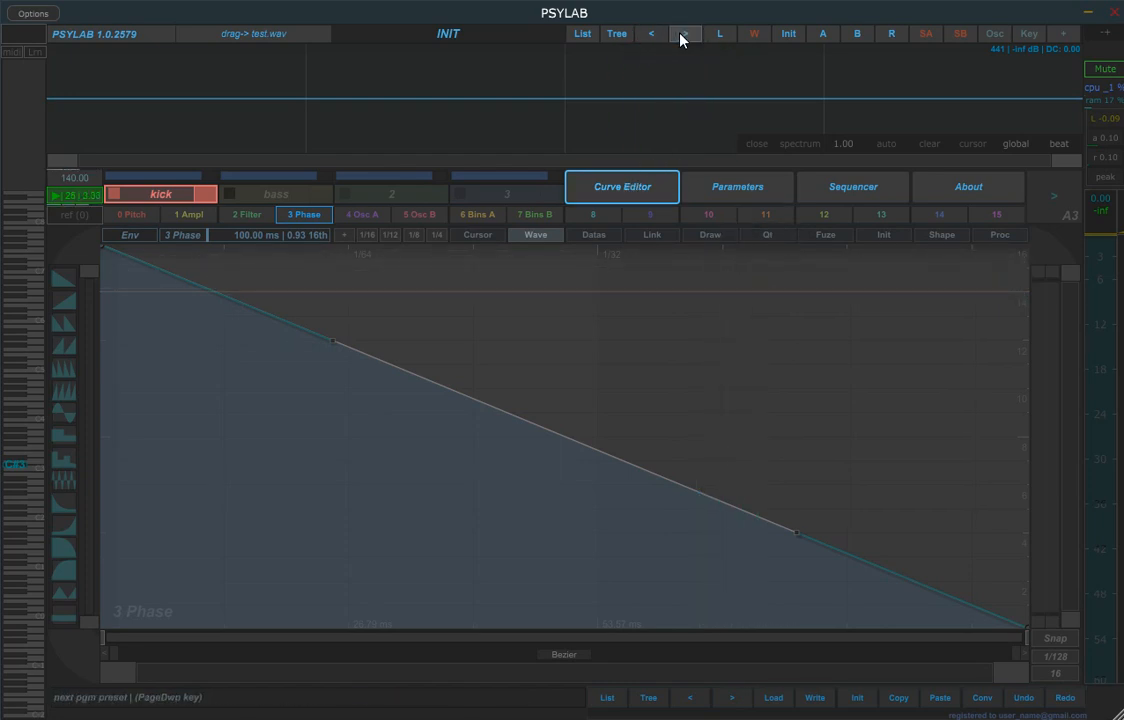
# - Browse the 00_KBB PSY preset folder, load 140 bpm full soft, and replace it with 143 bpm full A
pyautogui.click(477, 34)
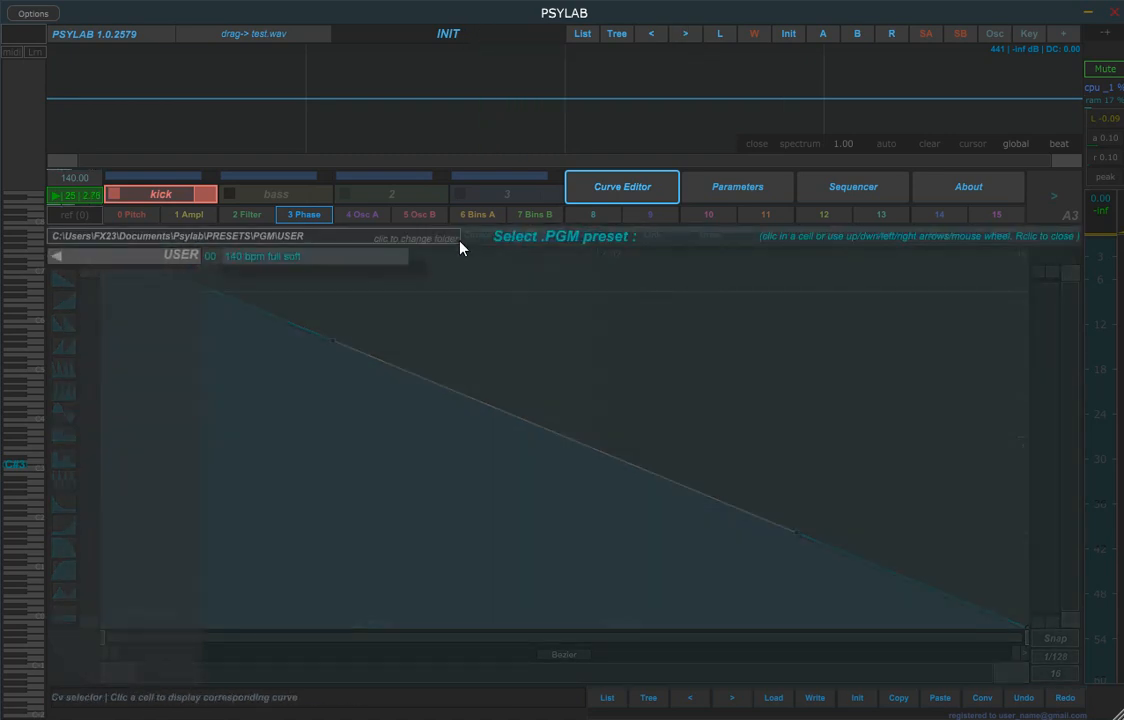
pyautogui.click(138, 262)
pyautogui.click(122, 276)
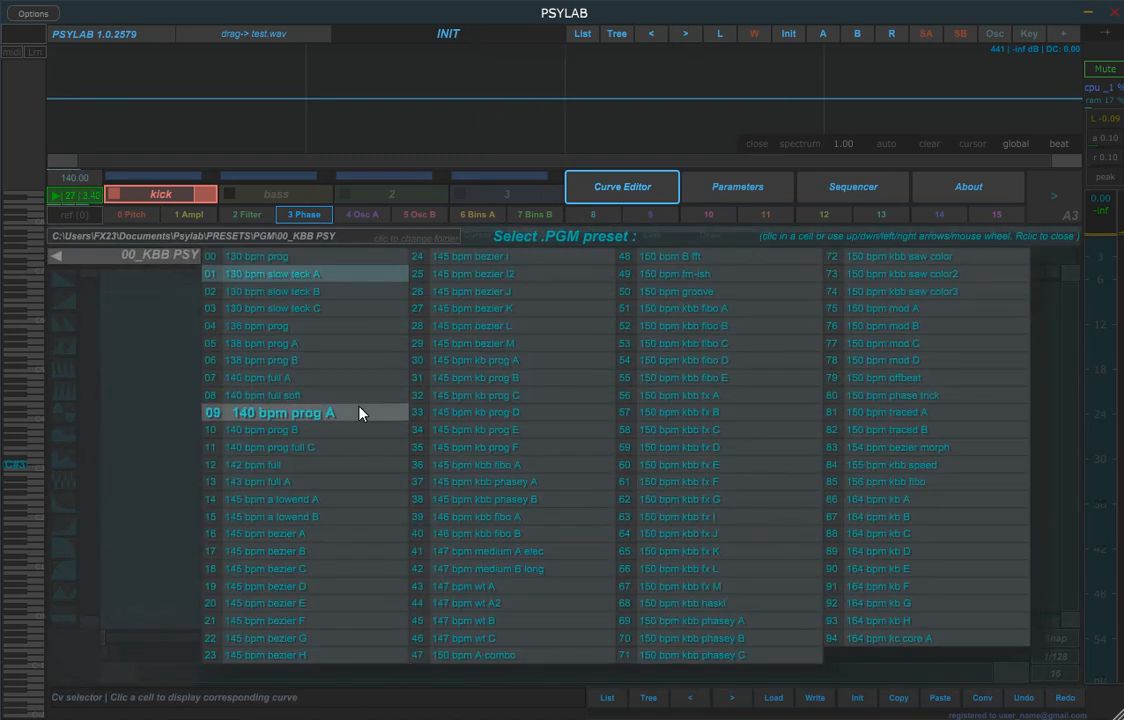
pyautogui.click(301, 395)
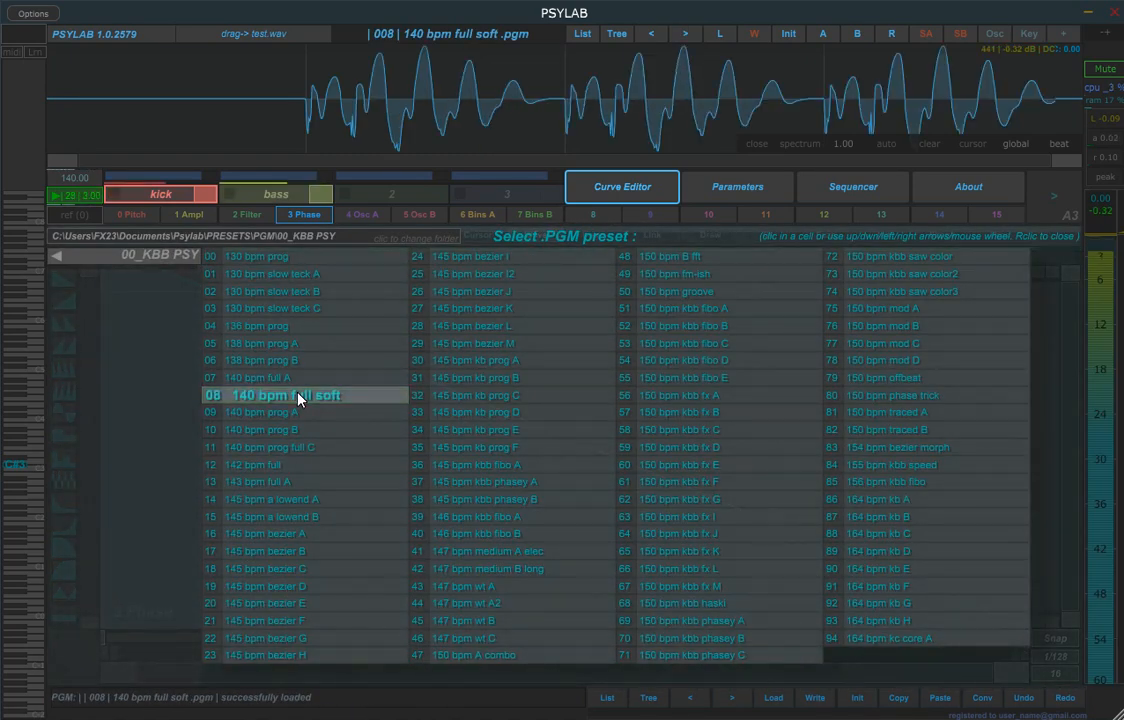
pyautogui.click(289, 480)
pyautogui.click(299, 476)
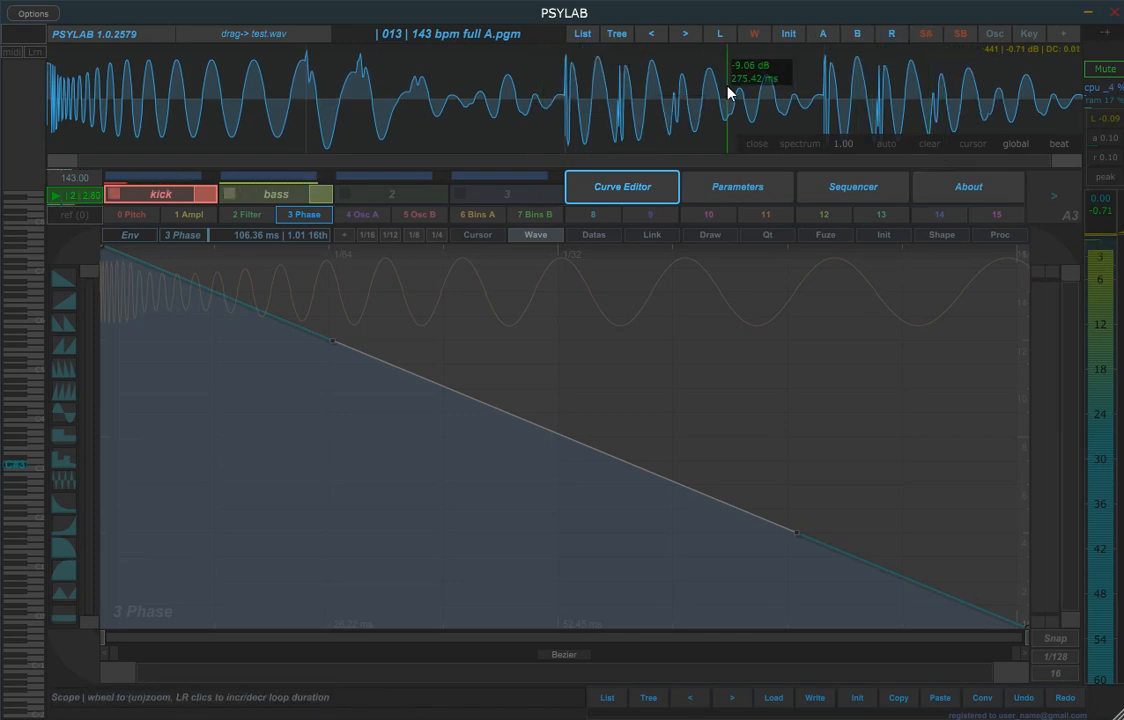
# - Store the kick with oscillator shape 1.00 in memory B and with shape 0.00 in memory A
pyautogui.click(750, 190)
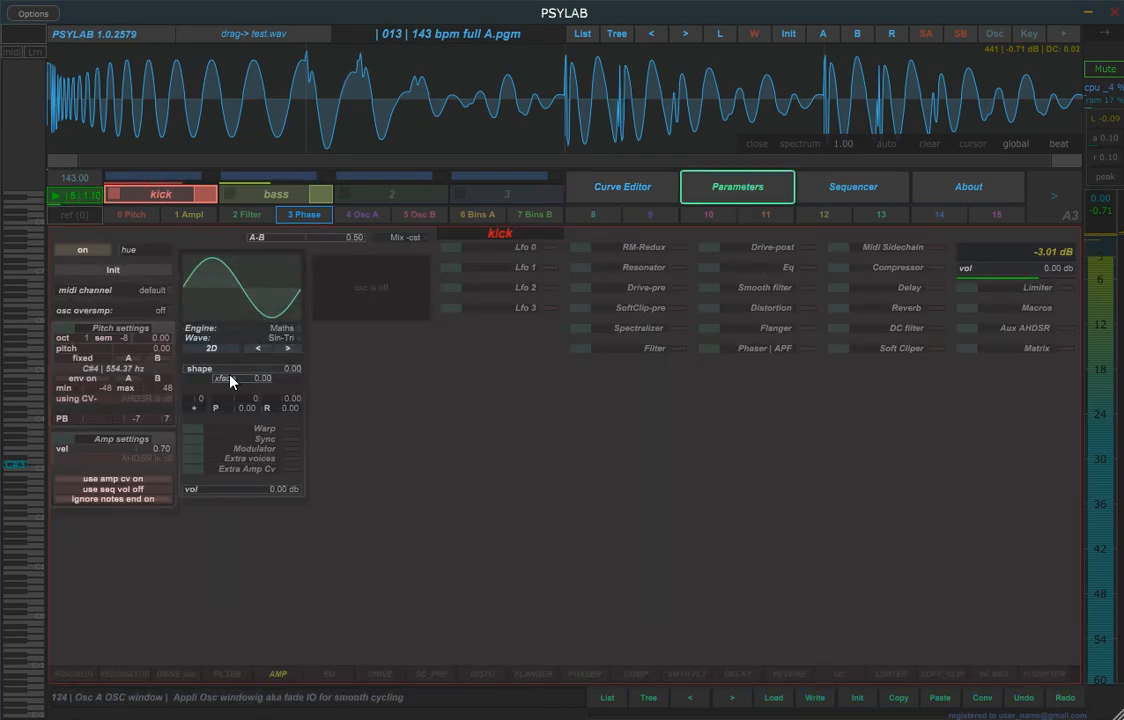
pyautogui.moveTo(225, 370); pyautogui.dragTo(271, 414)
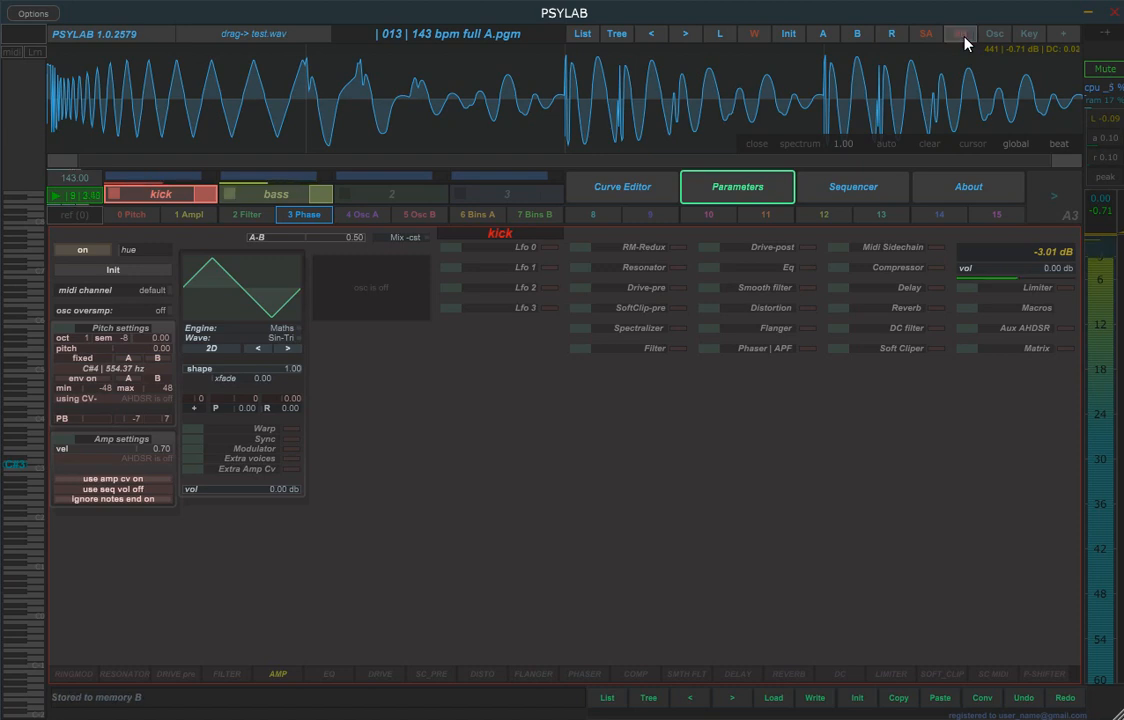
pyautogui.moveTo(271, 369); pyautogui.dragTo(148, 482)
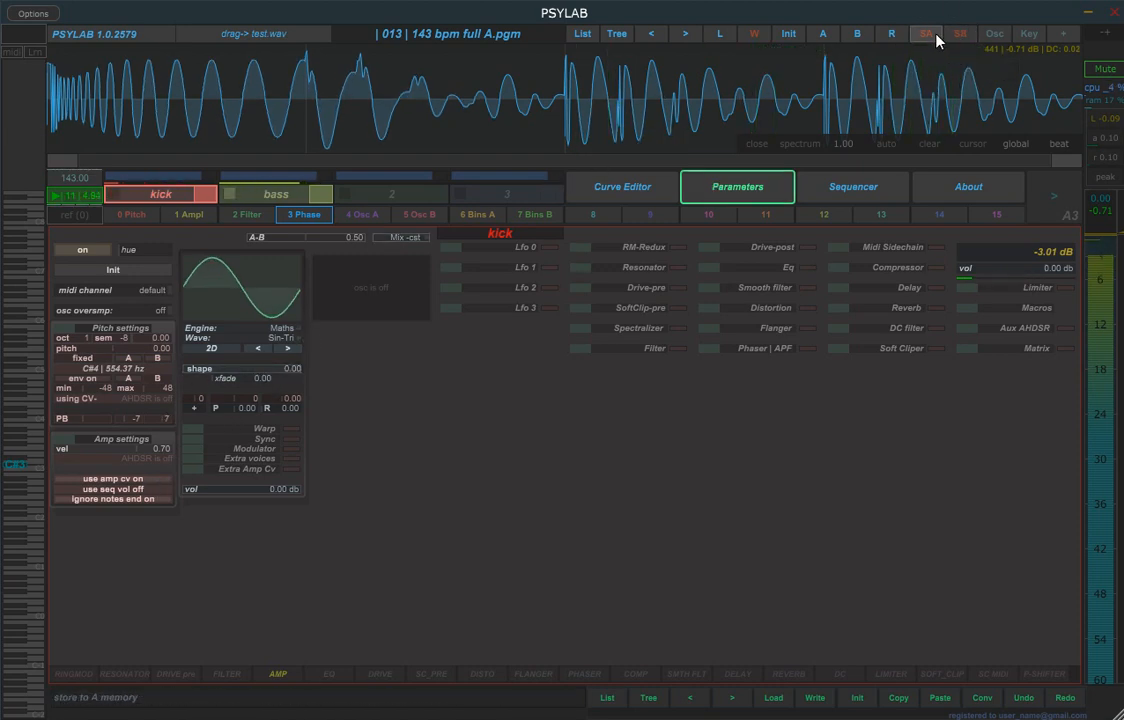
# - Compare the two stored kick versions by alternately recalling memories A and B, ending on B
pyautogui.click(825, 35)
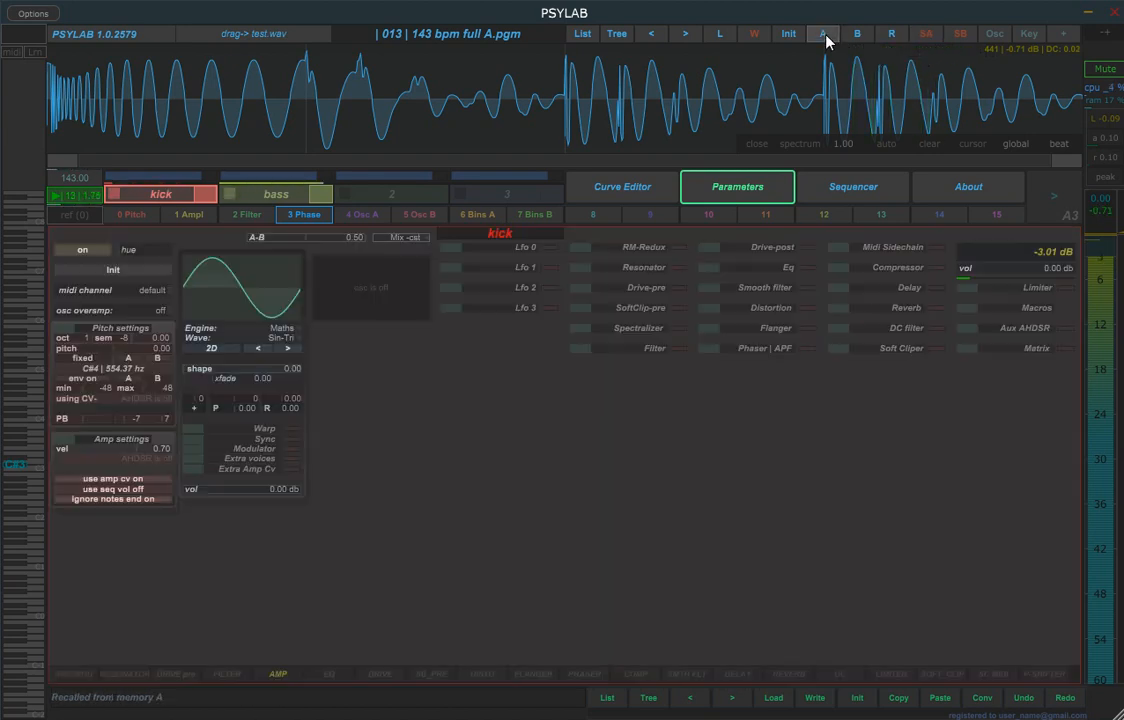
pyautogui.click(857, 36)
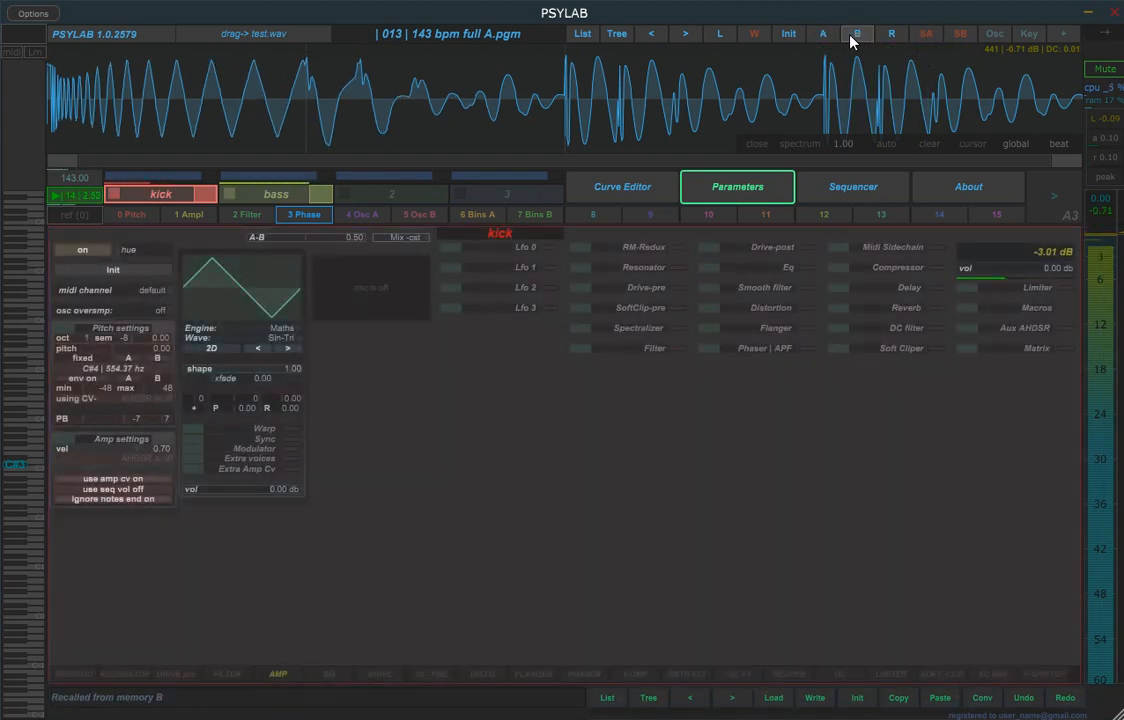
pyautogui.click(825, 35)
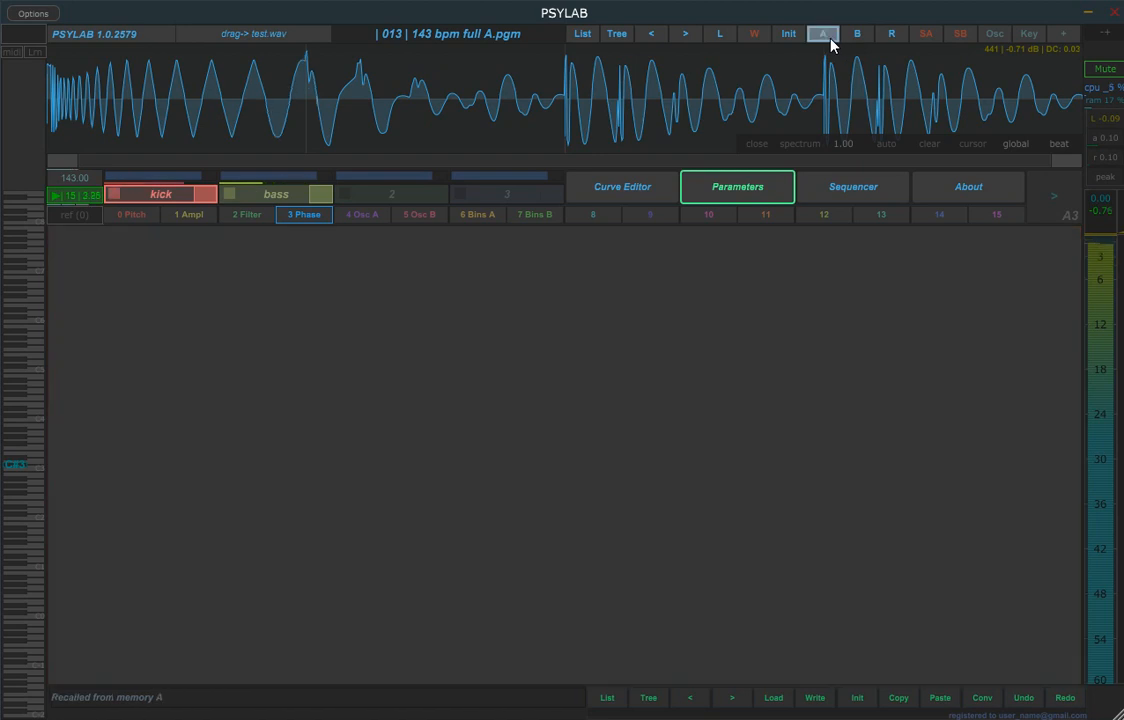
pyautogui.click(857, 35)
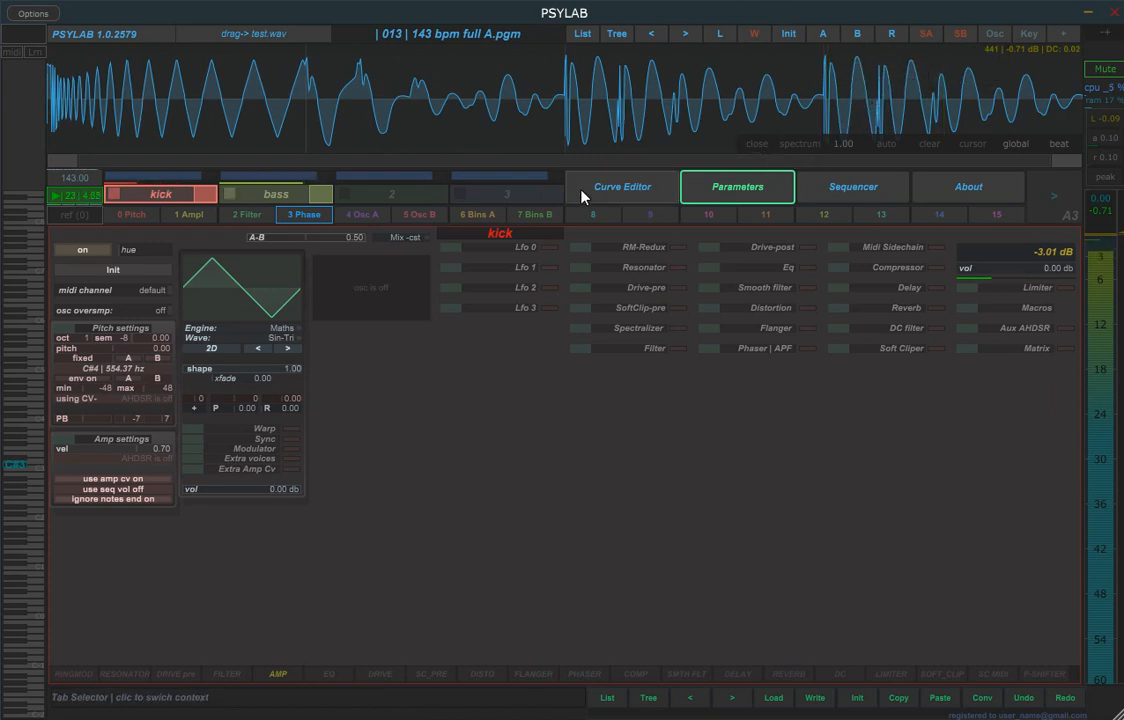
# - Return to the curve editor and review the available export functions without running any
pyautogui.click(668, 197)
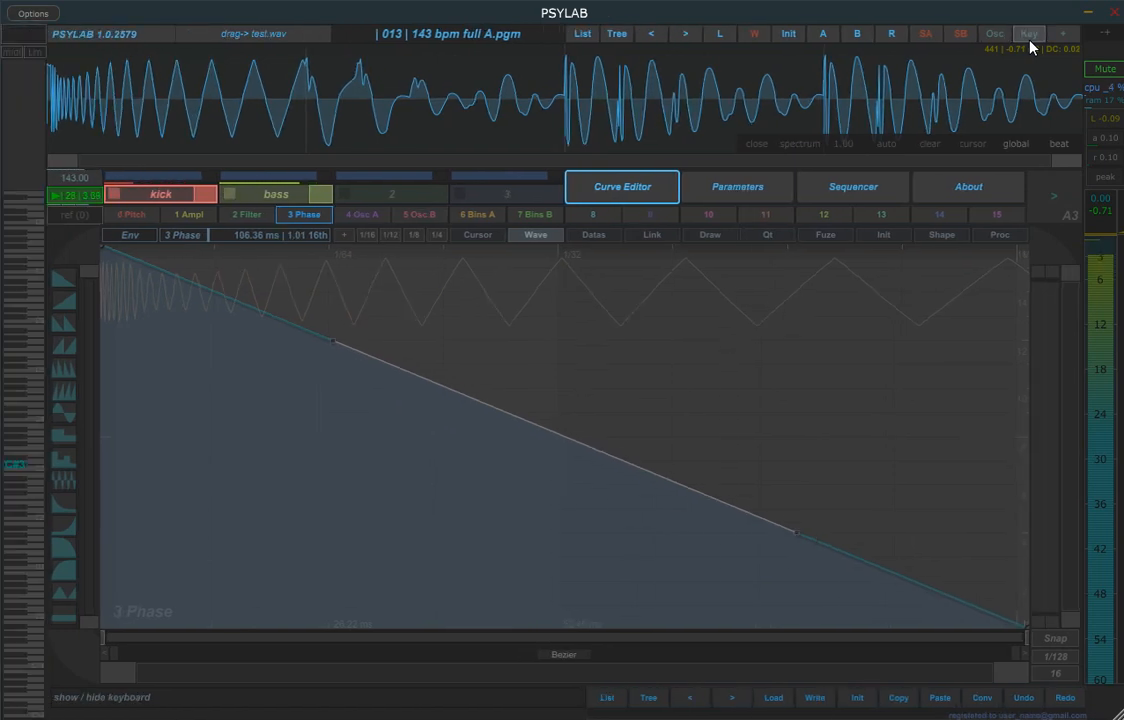
pyautogui.click(1061, 36)
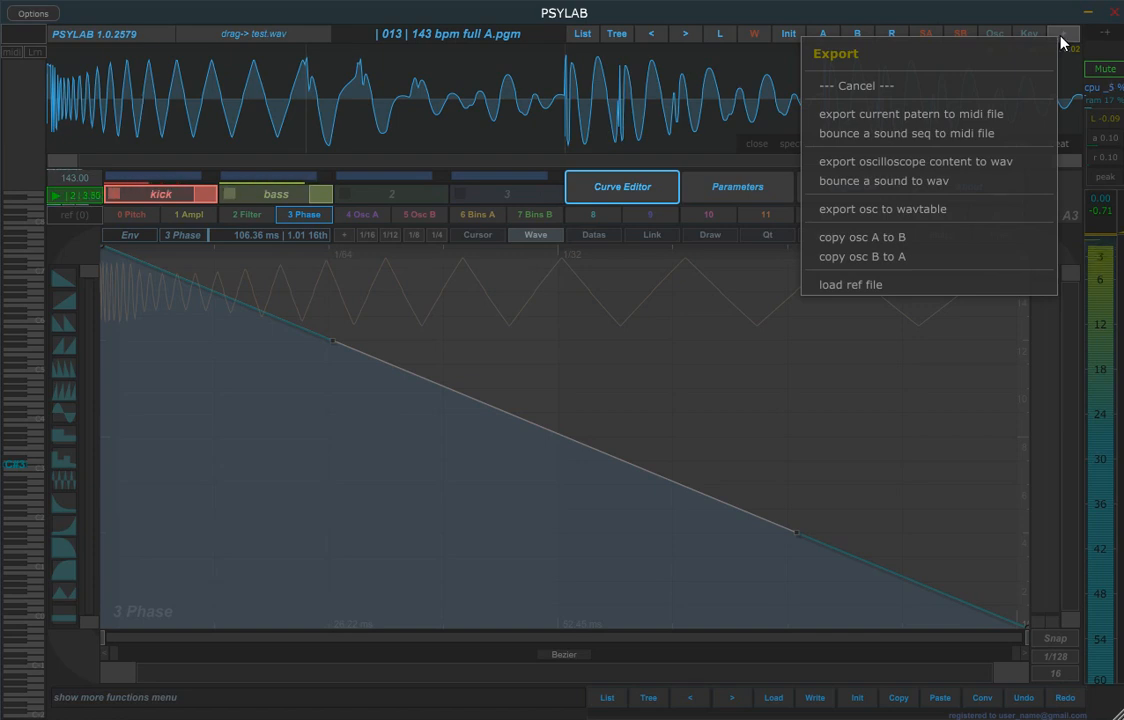
pyautogui.click(1060, 36)
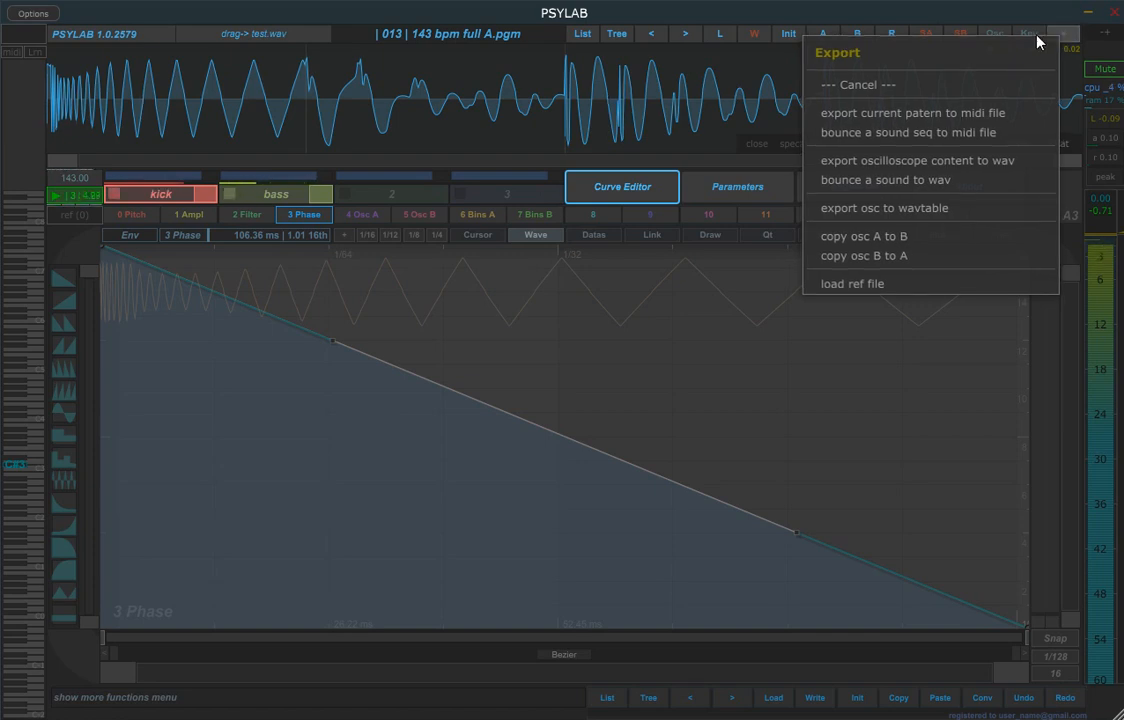
pyautogui.click(925, 85)
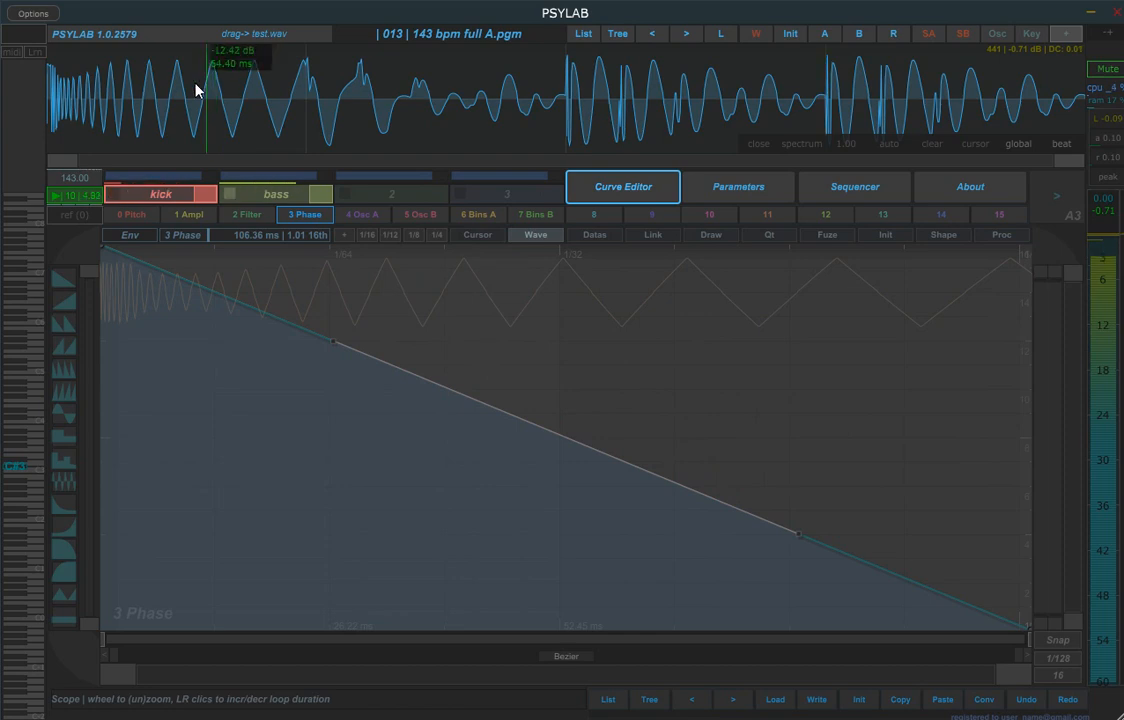
# - Set the tempo to 150 BPM, lower it to 144, and raise it to 147
pyautogui.moveTo(77, 183)
pyautogui.mouseDown()
pyautogui.moveTo(75, 138)
pyautogui.moveTo(77, 265)
pyautogui.moveTo(79, 185)
pyautogui.mouseUp()
pyautogui.doubleClick(77, 185)
pyautogui.write('150')
pyautogui.press('Return')
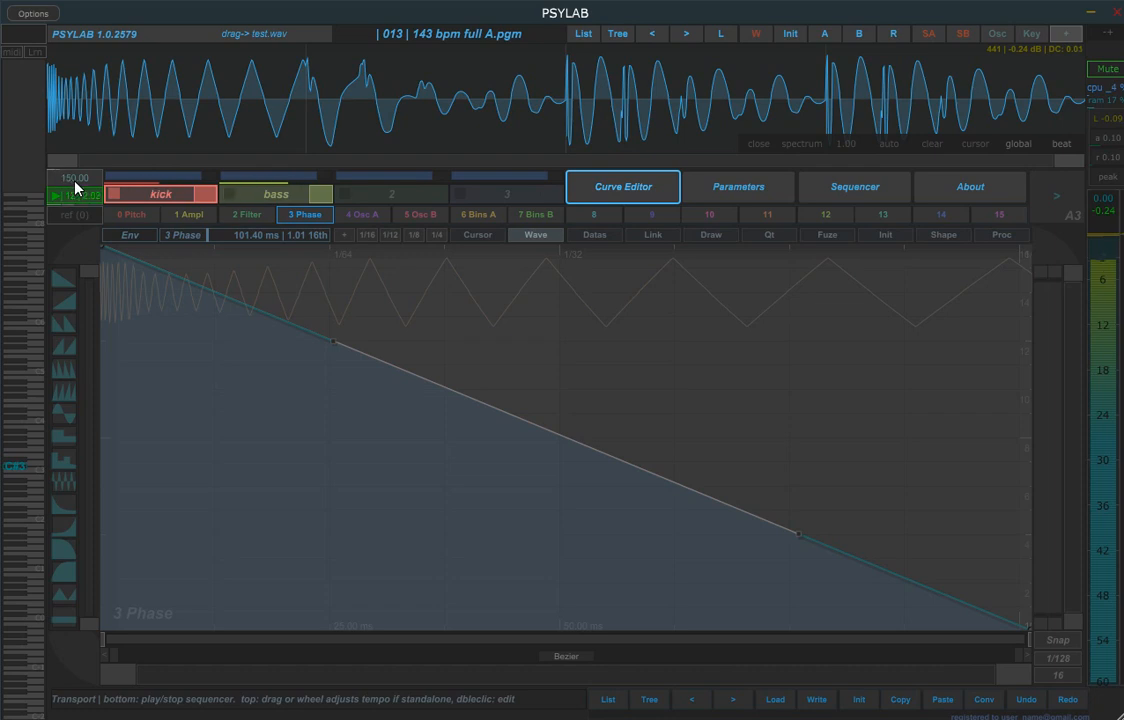
pyautogui.moveTo(75, 183); pyautogui.dragTo(74, 237)
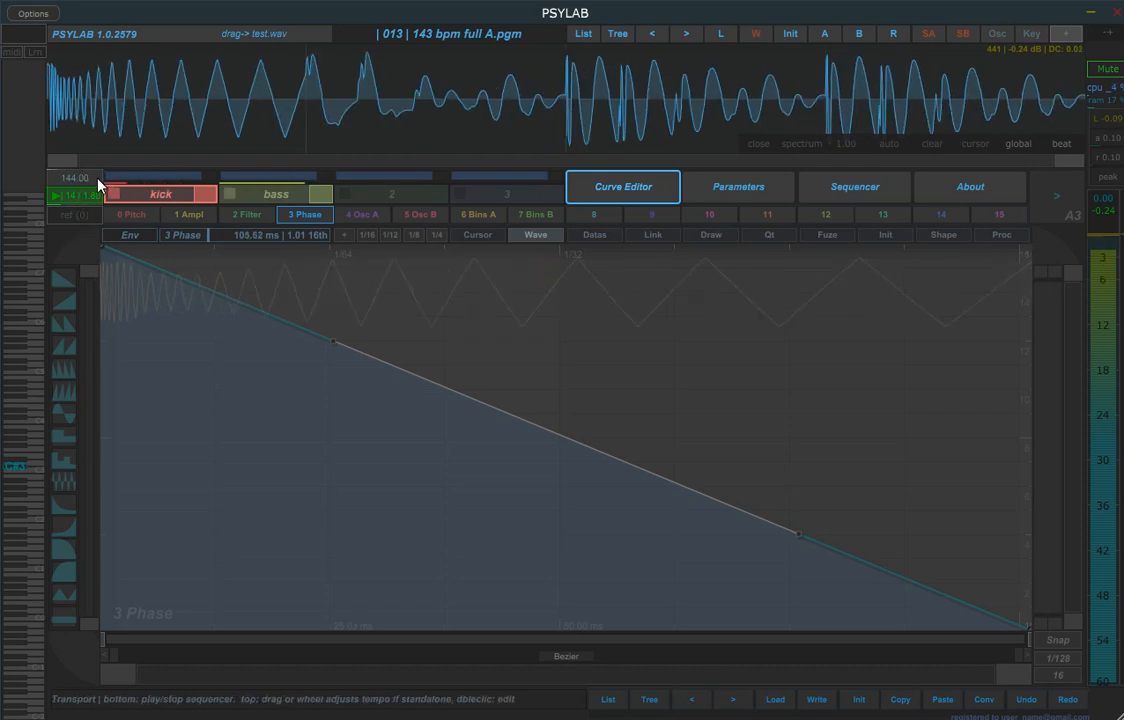
pyautogui.scroll(3, 78, 185)
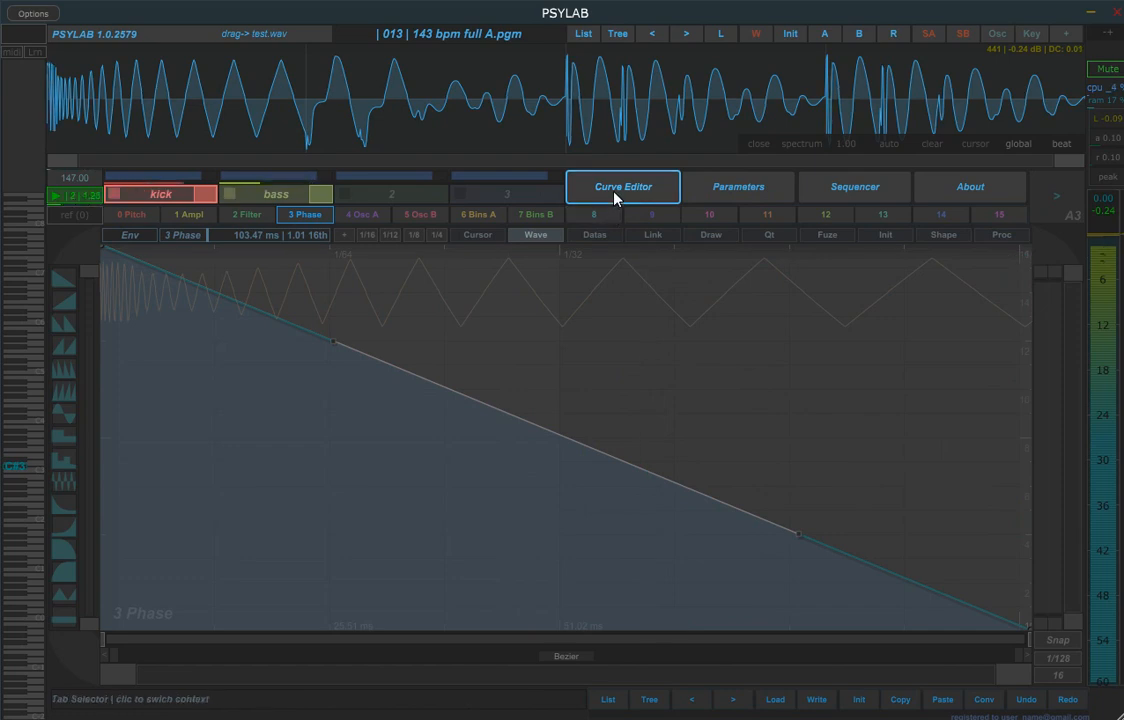
# - Look through the Parameters and Sequencer pages for the kick and return to the Curve Editor
pyautogui.click(727, 190)
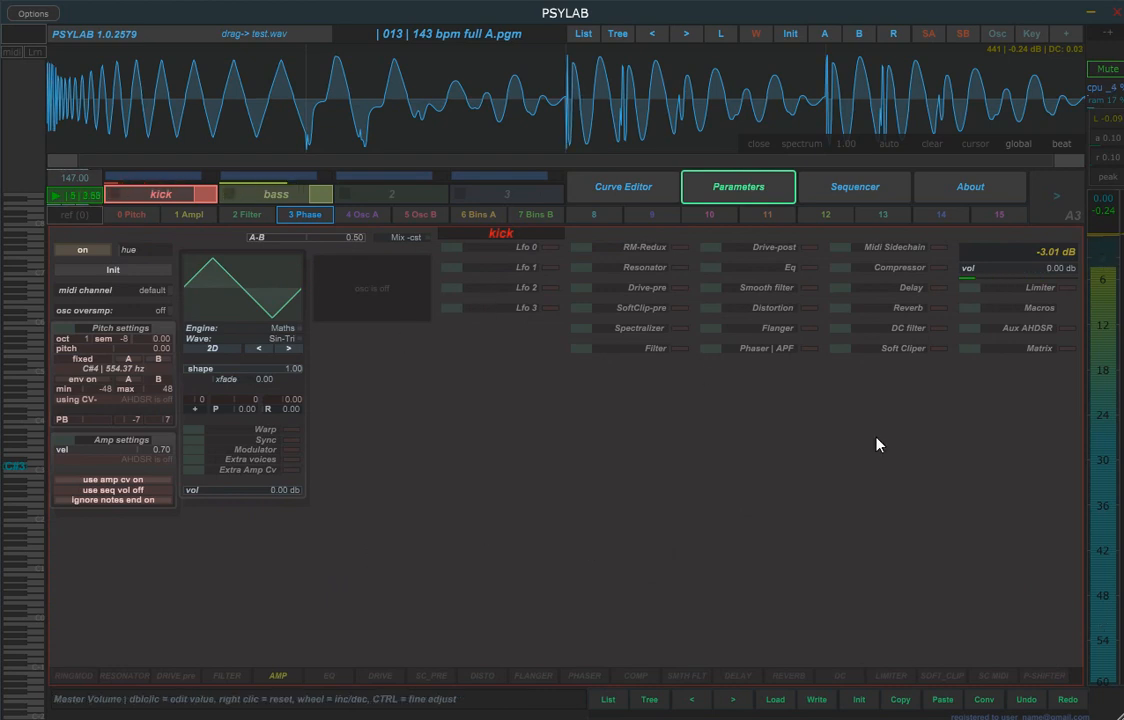
pyautogui.click(846, 192)
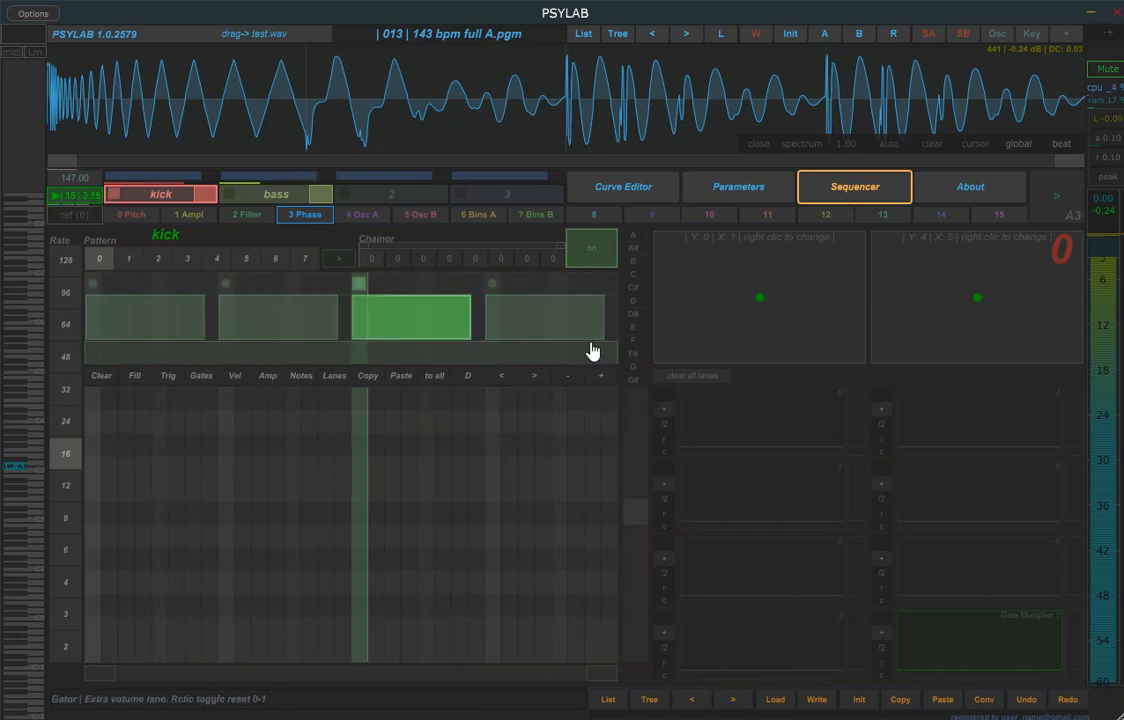
pyautogui.click(745, 188)
pyautogui.click(640, 193)
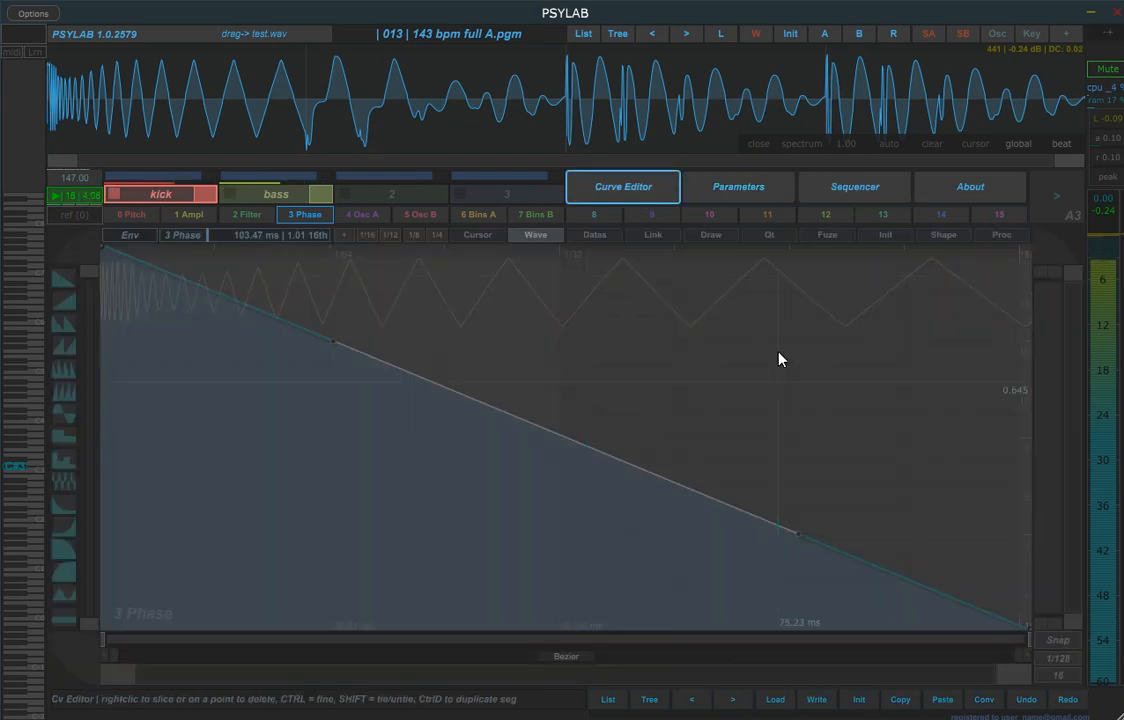
pyautogui.click(752, 190)
pyautogui.click(647, 196)
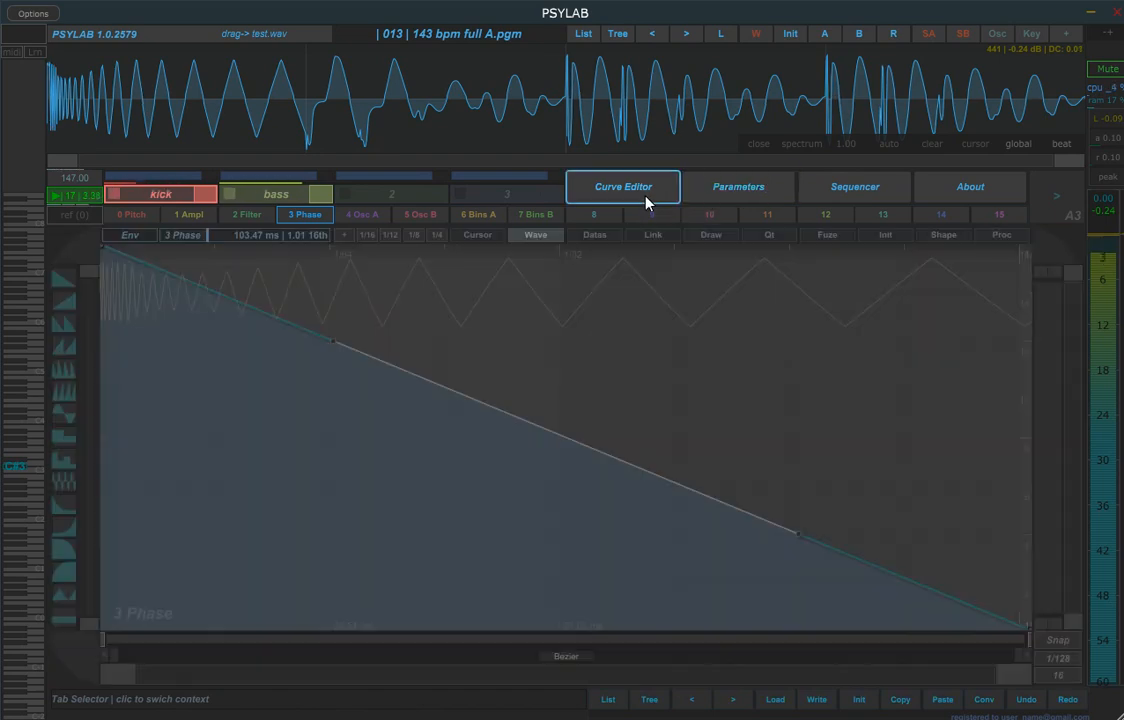
pyautogui.click(808, 196)
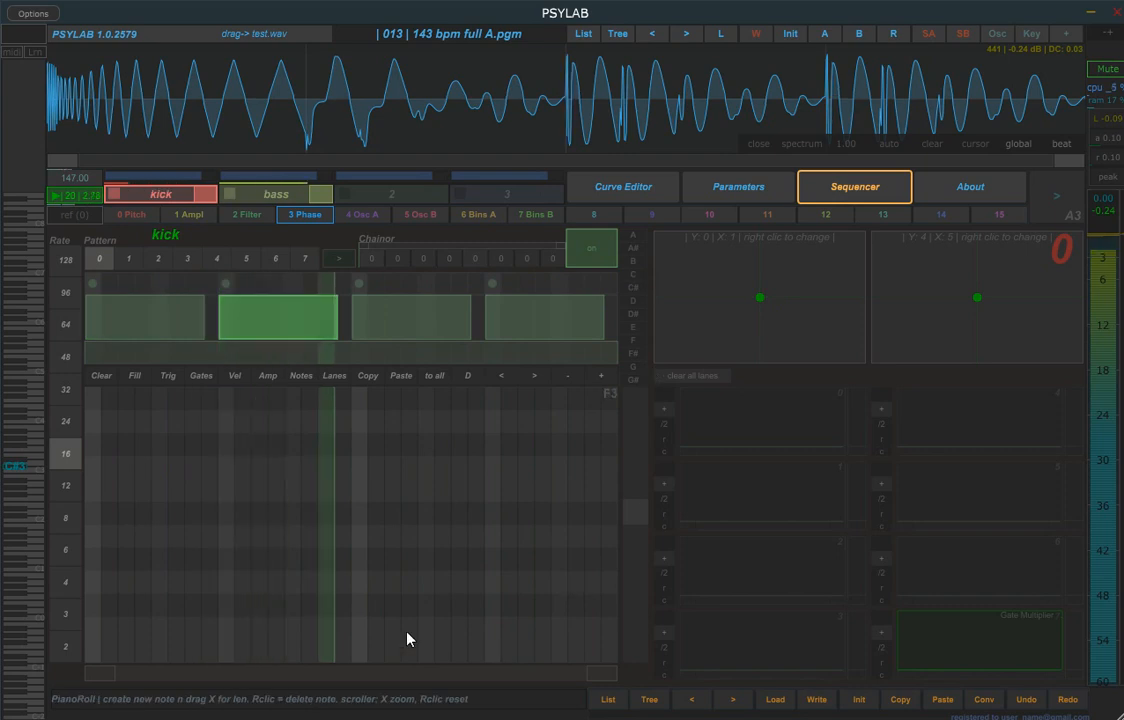
pyautogui.click(640, 188)
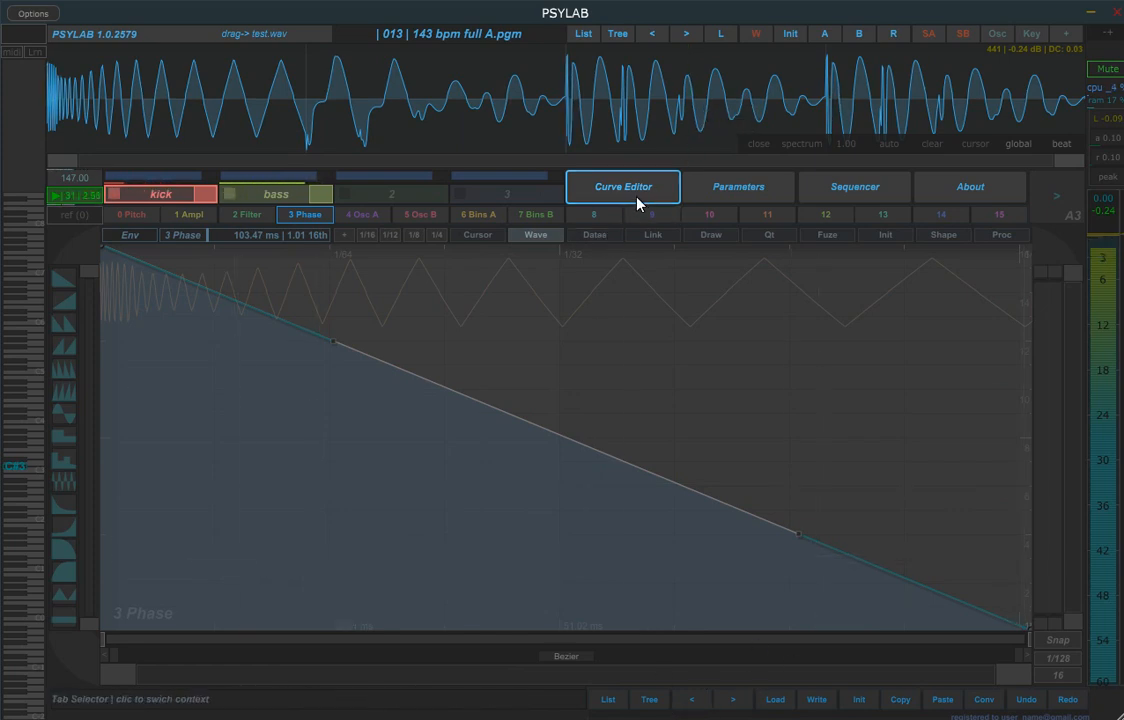
# - Add a point to the kick's Phase curve, shape it into a sagging decay, and view the available curve presets
pyautogui.moveTo(509, 411); pyautogui.dragTo(402, 526)
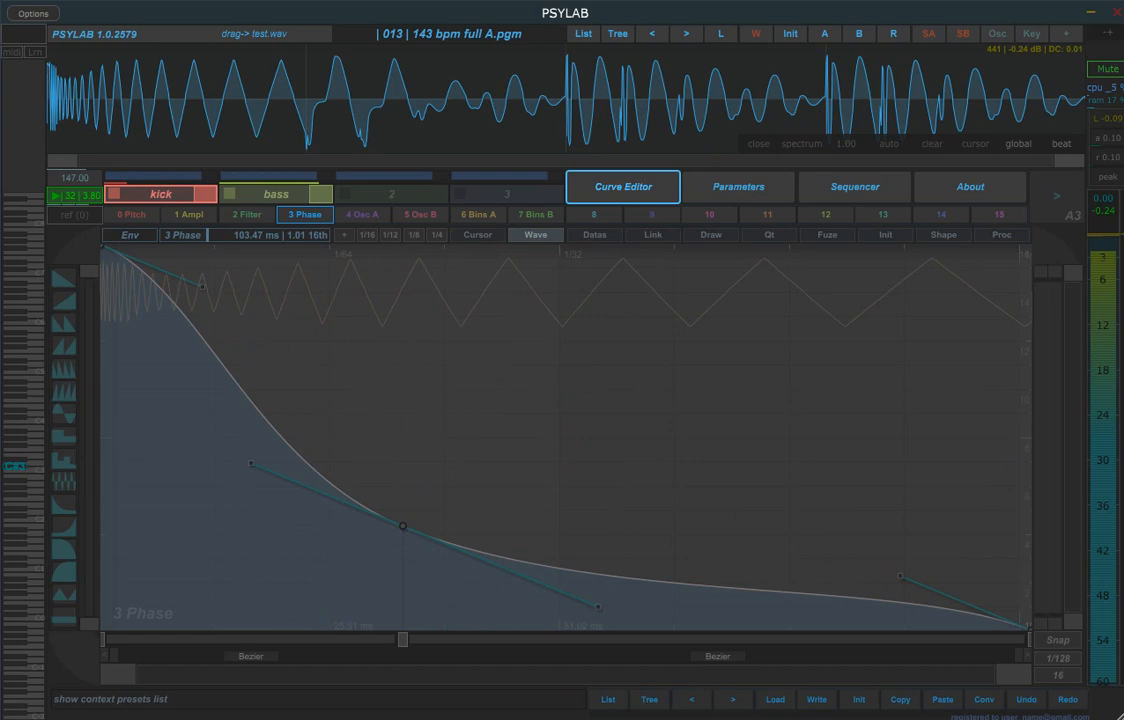
pyautogui.click(619, 705)
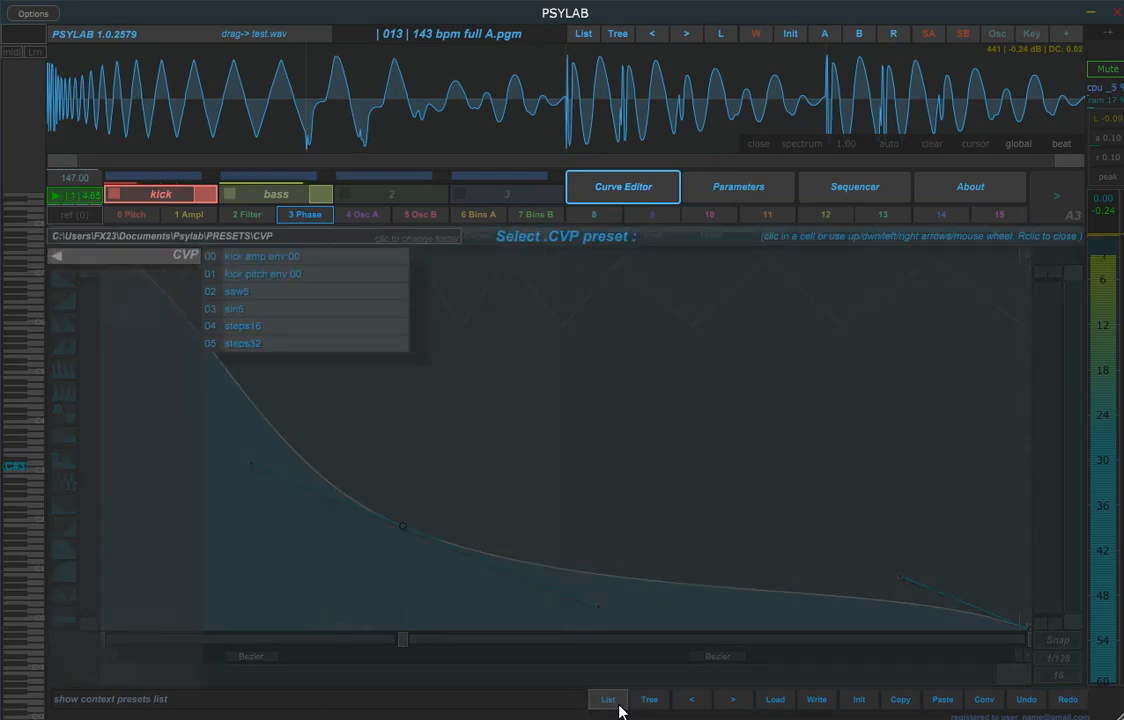
pyautogui.click(619, 705)
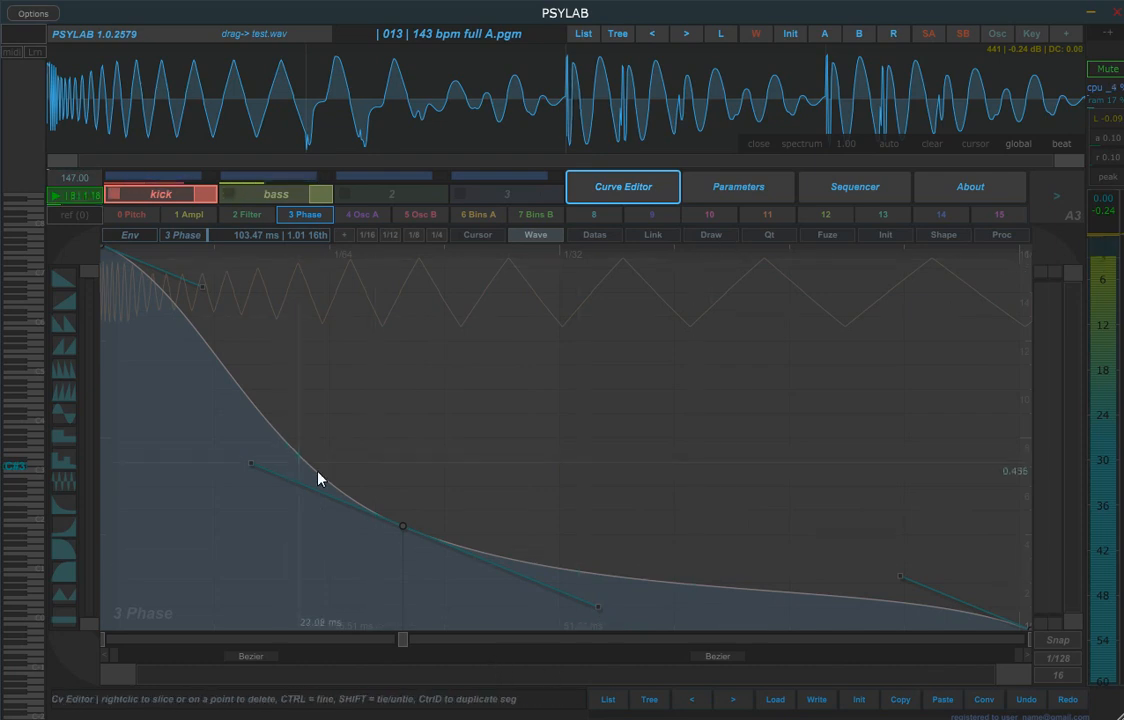
pyautogui.moveTo(391, 524); pyautogui.dragTo(385, 522)
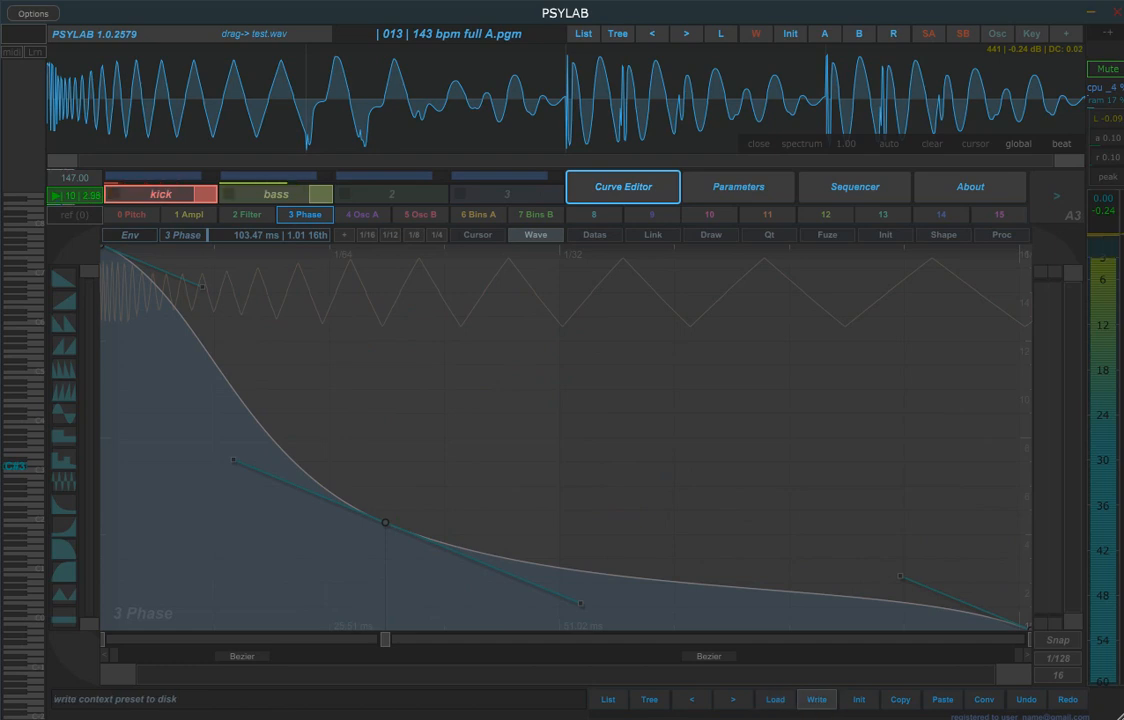
# - Save the Phase curve to disk as a curve preset named test
pyautogui.click(816, 699)
pyautogui.click(594, 521)
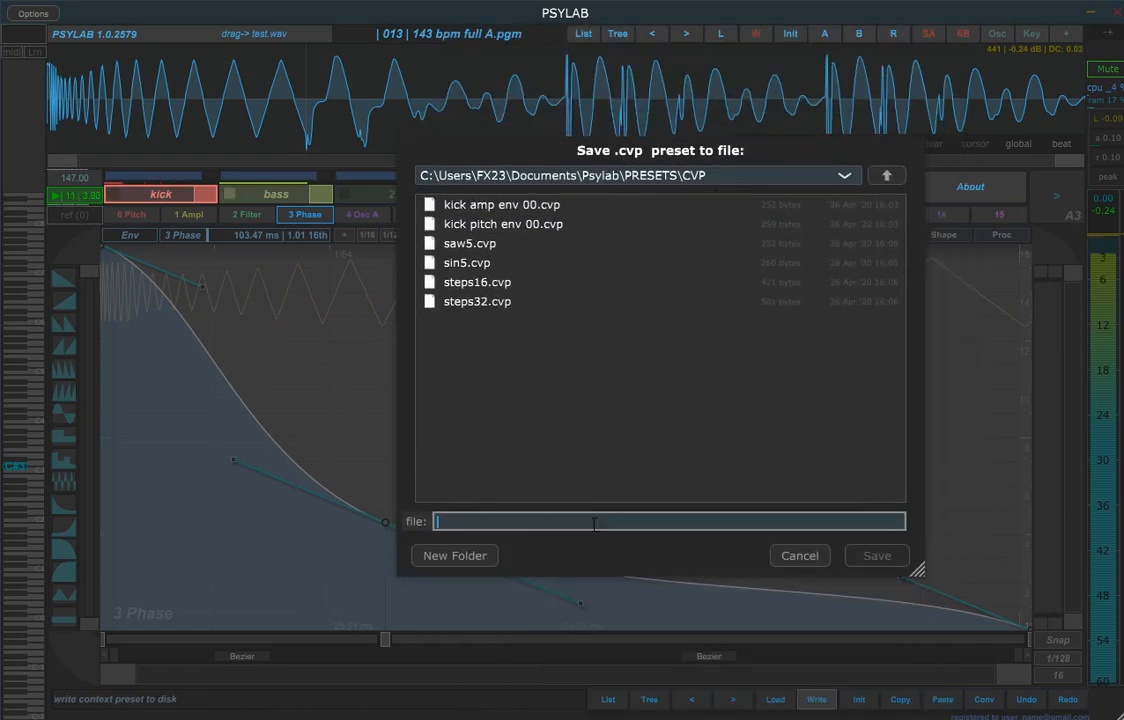
pyautogui.write('test')
pyautogui.press('Return')
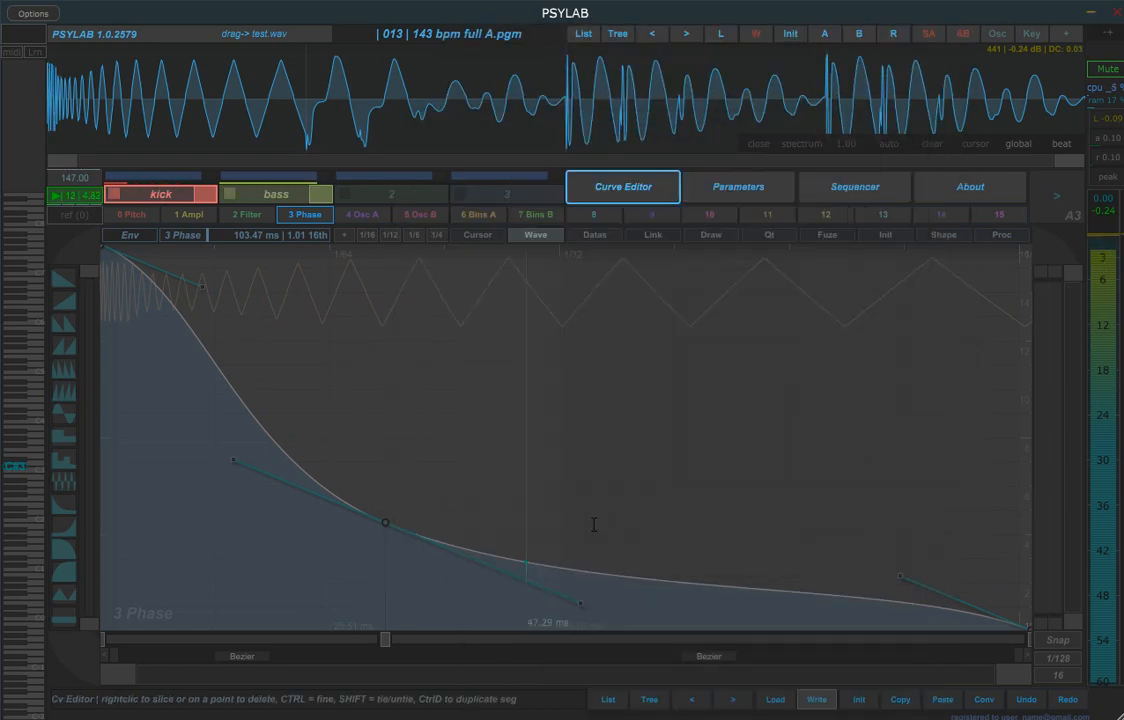
# - Bend the Phase curve upward and restore its saved shape by loading the test preset
pyautogui.moveTo(388, 521); pyautogui.dragTo(573, 361)
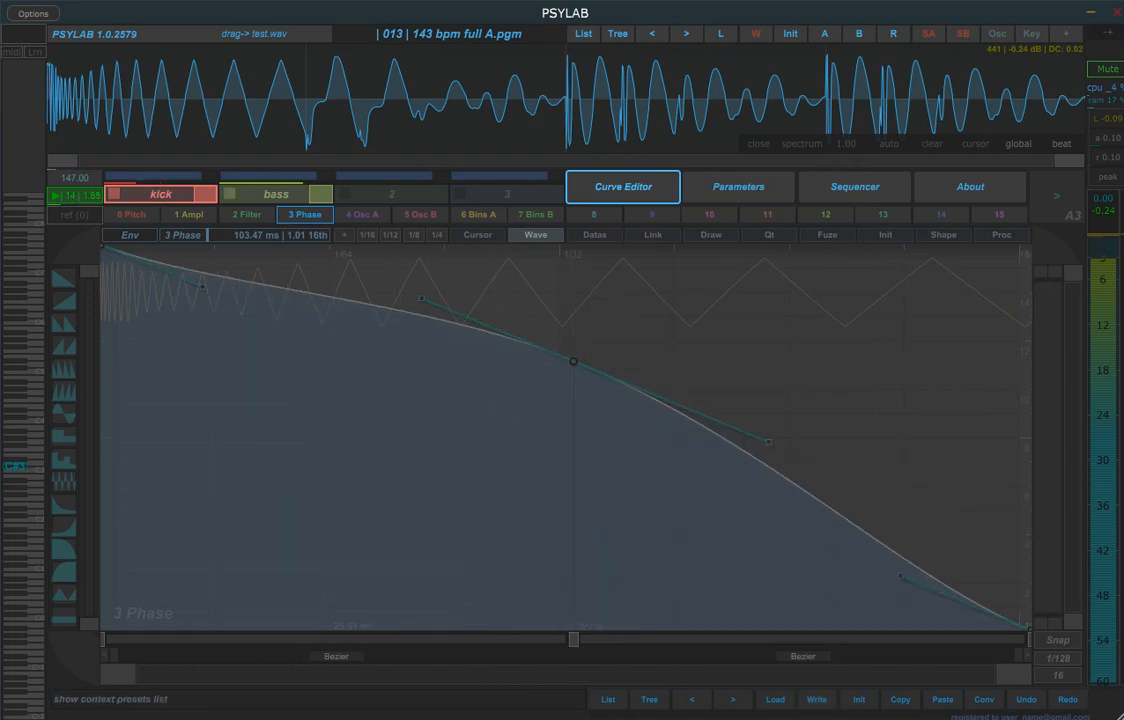
pyautogui.click(608, 700)
pyautogui.click(250, 361)
pyautogui.rightClick(368, 388)
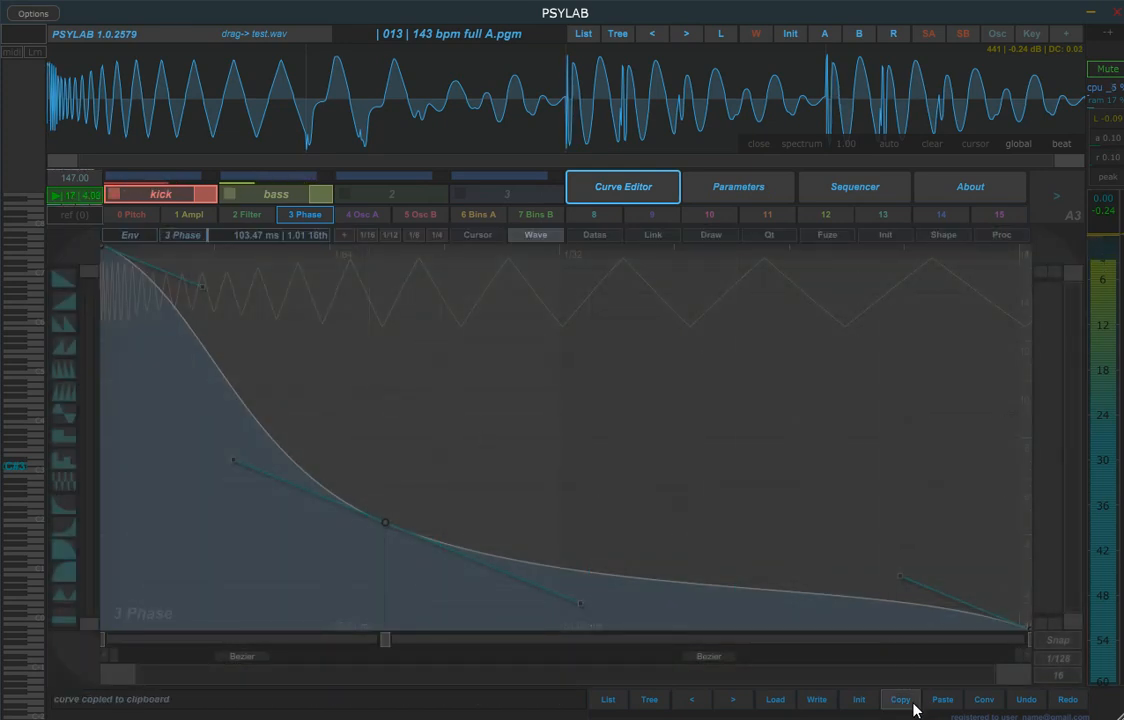
# - Copy the Phase curve and paste it into the kick's Filter curve
pyautogui.click(242, 216)
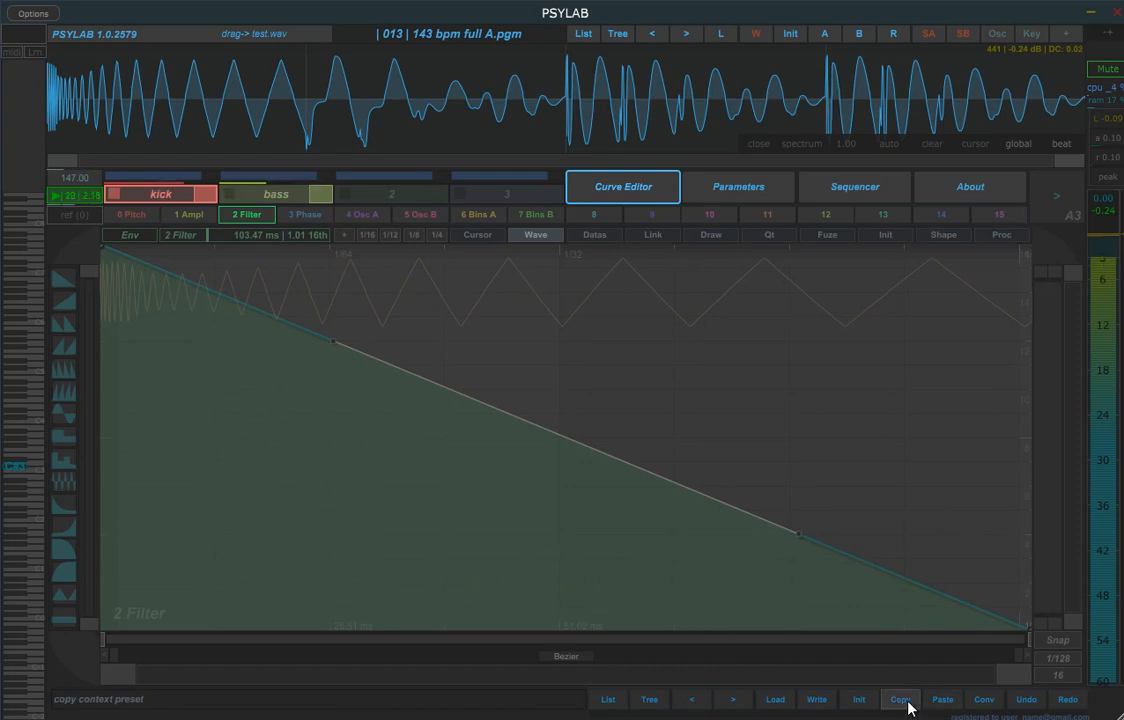
pyautogui.click(942, 702)
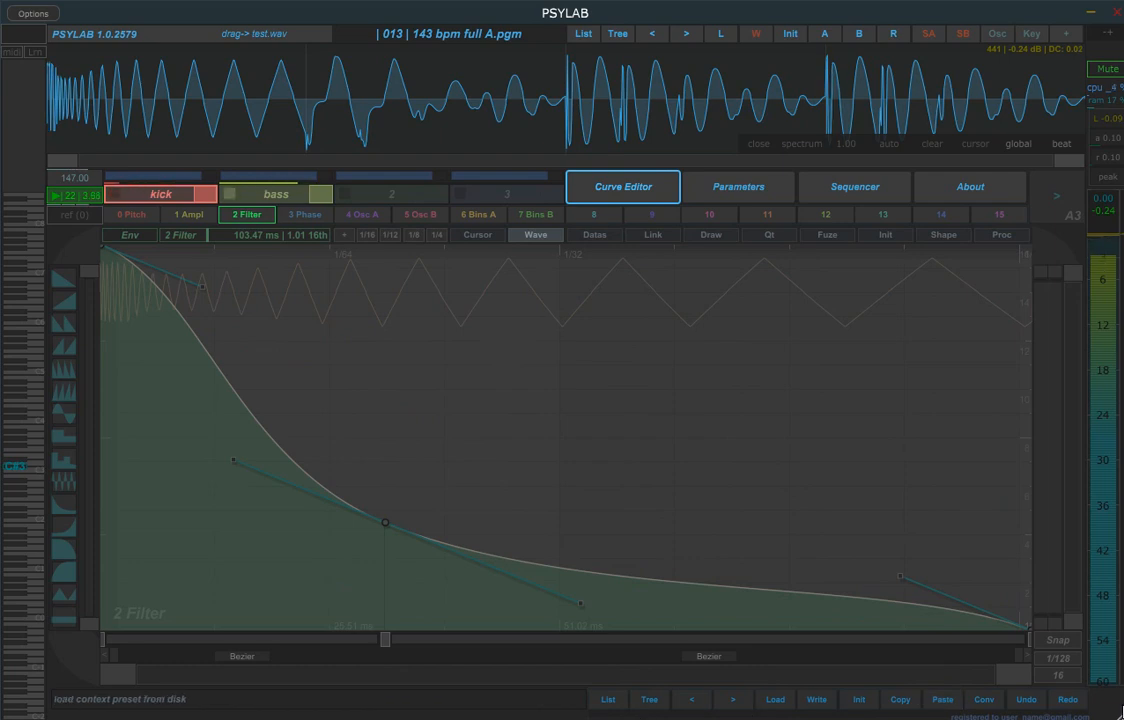
# - Step through stored presets on the Filter curve, including steps16, and reset the curve to its initial shape
pyautogui.click(725, 704)
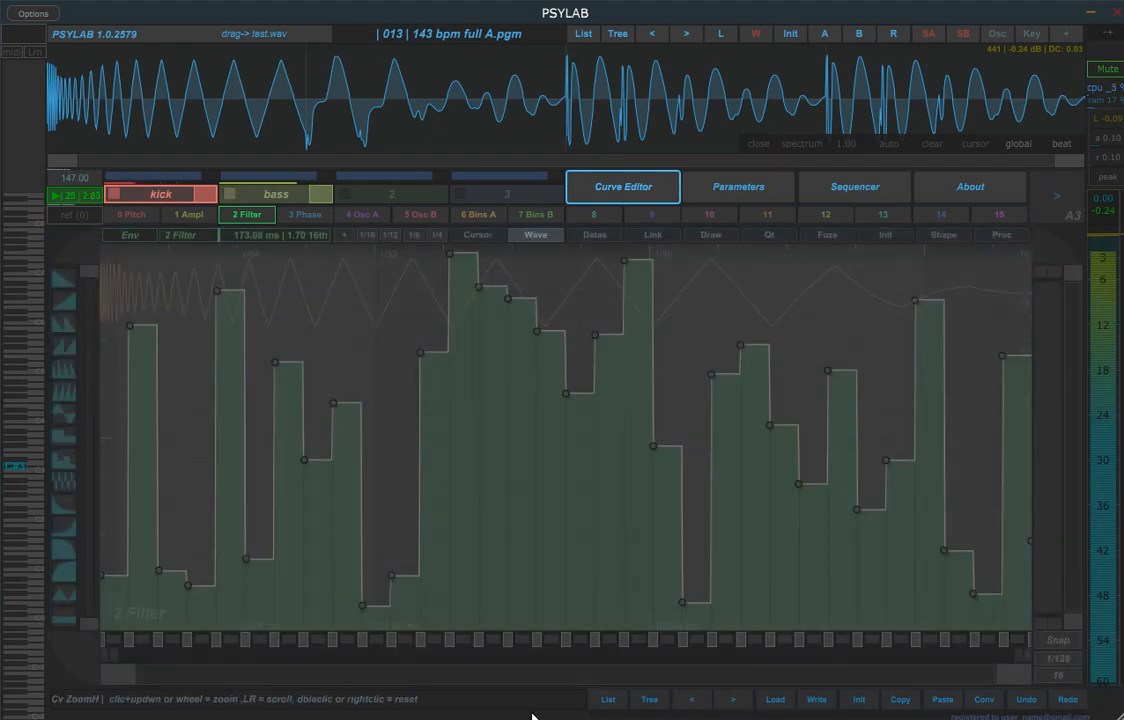
pyautogui.click(691, 702)
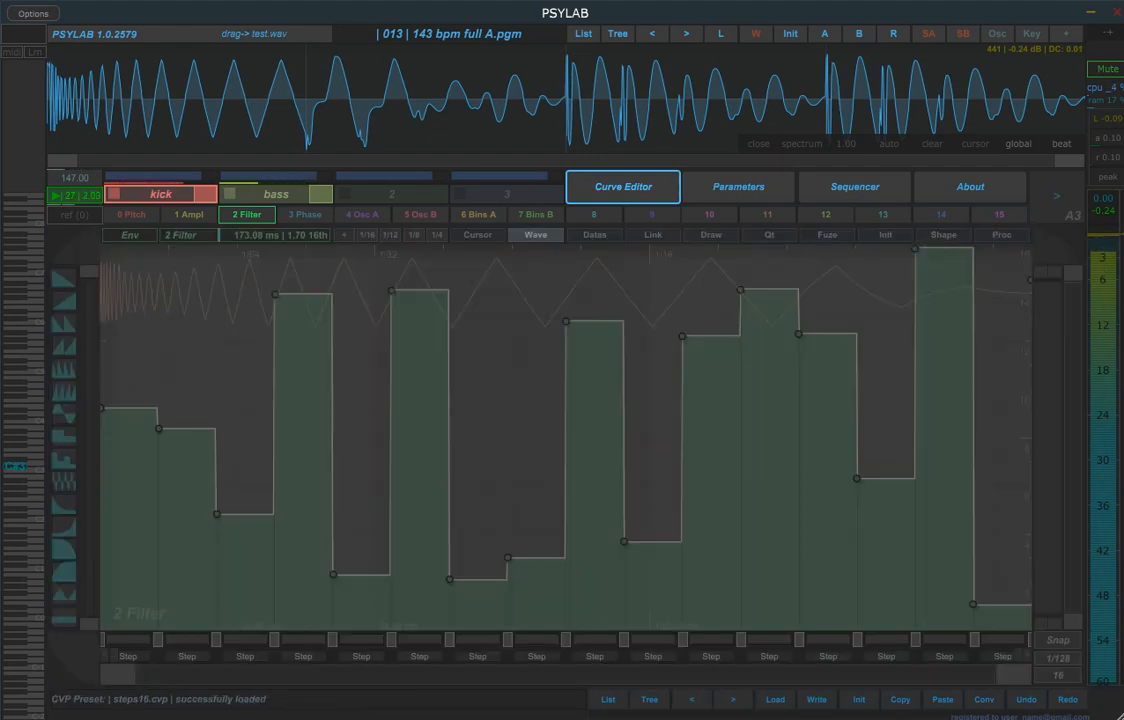
pyautogui.click(860, 702)
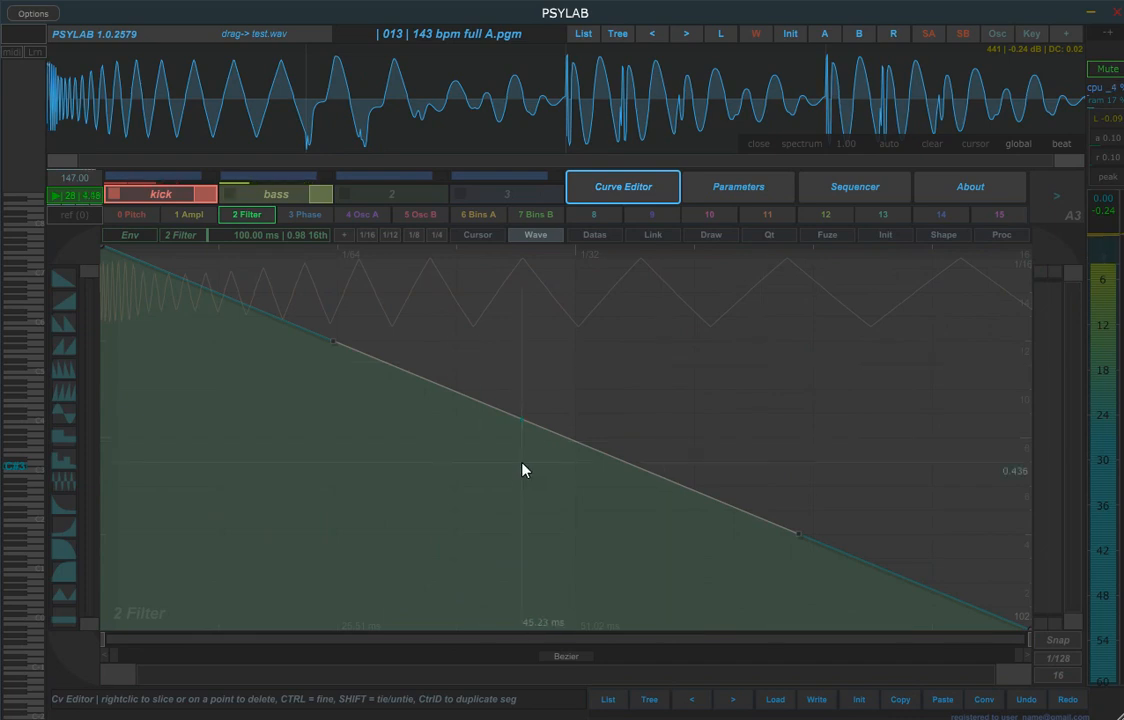
# - Reshape the kick's Pitch curve by moving its middle point later, extending the start handle, and slightly lowering the start point
pyautogui.click(127, 215)
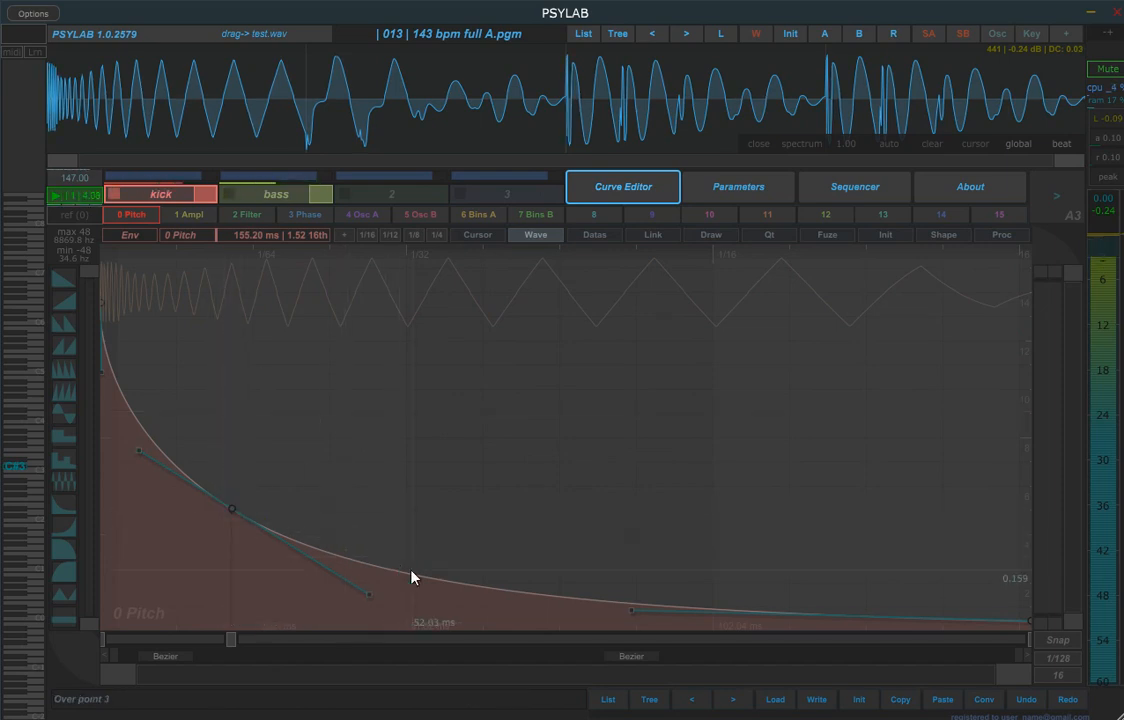
pyautogui.moveTo(245, 527); pyautogui.dragTo(447, 538)
pyautogui.moveTo(103, 302); pyautogui.dragTo(257, 334)
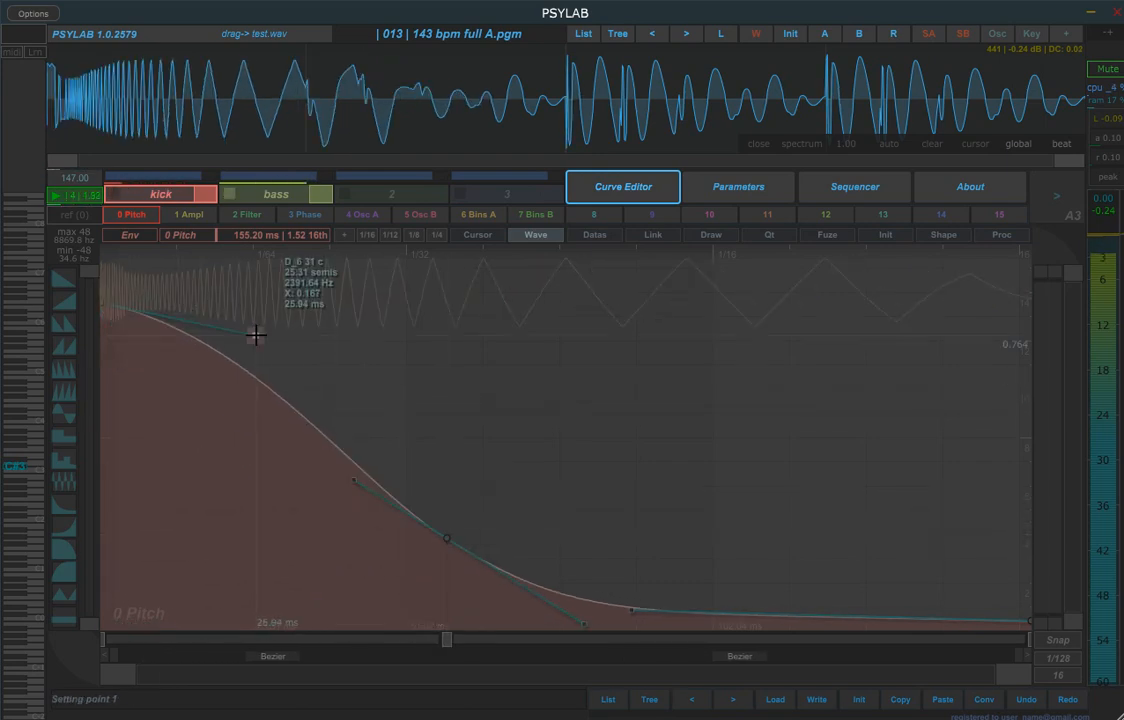
pyautogui.moveTo(106, 302); pyautogui.dragTo(103, 308)
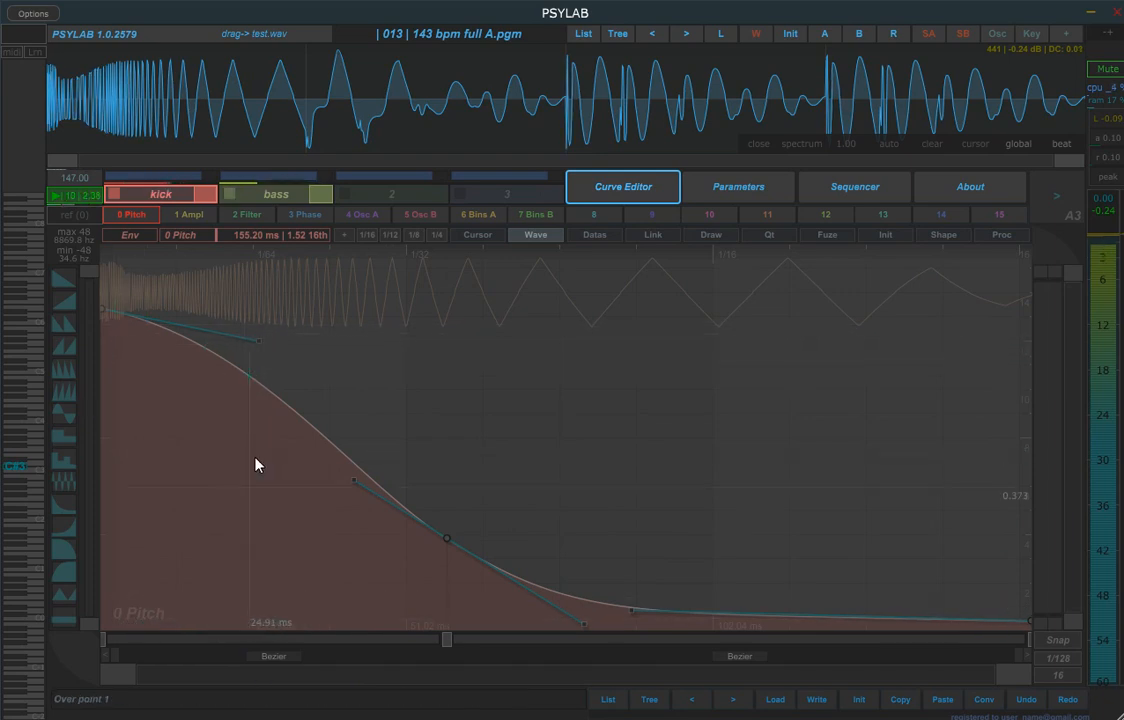
# - Level the Pitch curve's start handle at about 0.839 and flatten the incoming handle of the middle point
pyautogui.moveTo(258, 340); pyautogui.dragTo(224, 307)
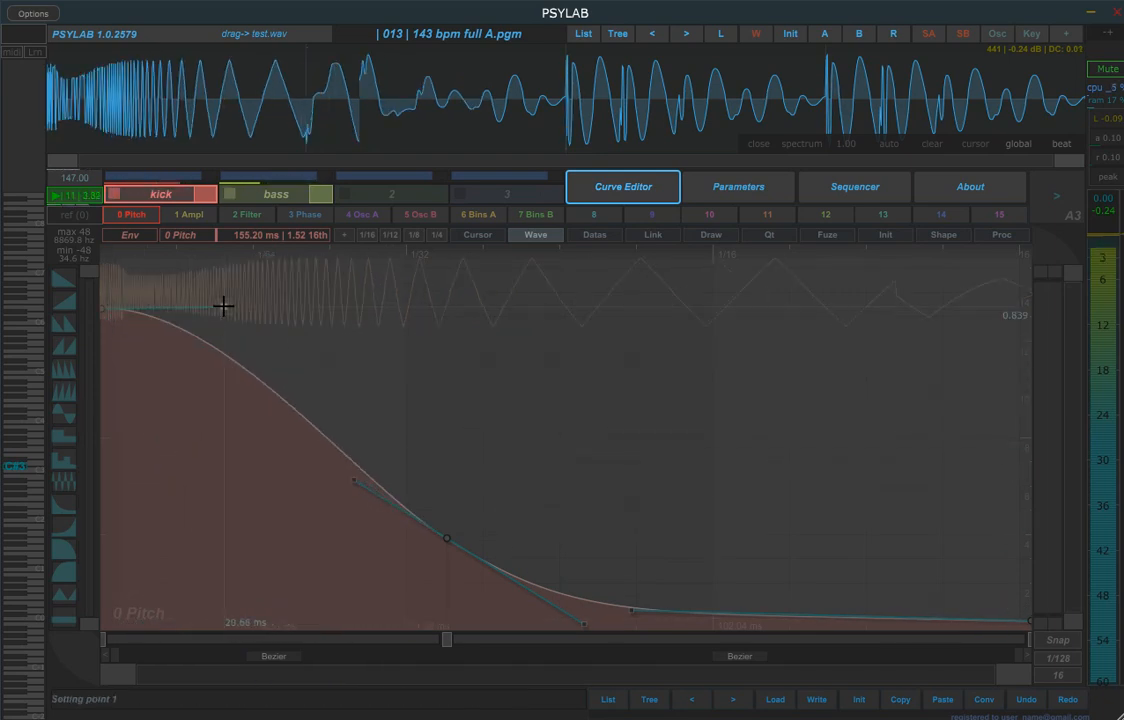
pyautogui.moveTo(354, 484); pyautogui.dragTo(268, 547)
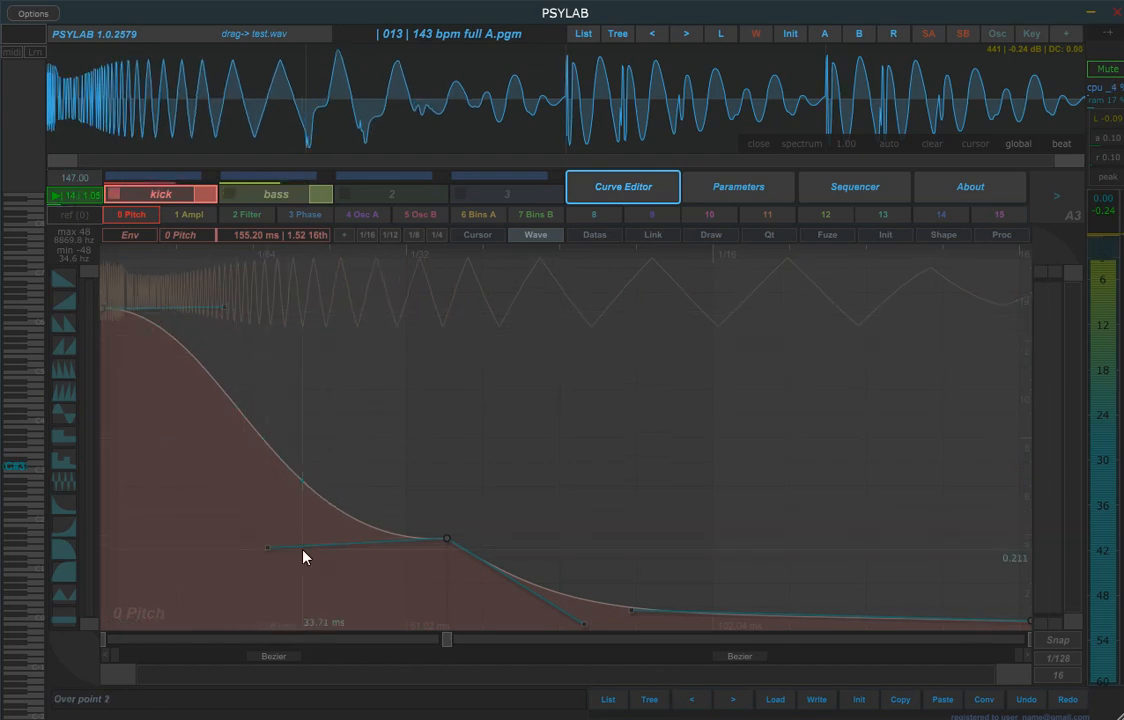
pyautogui.moveTo(273, 547); pyautogui.dragTo(275, 526)
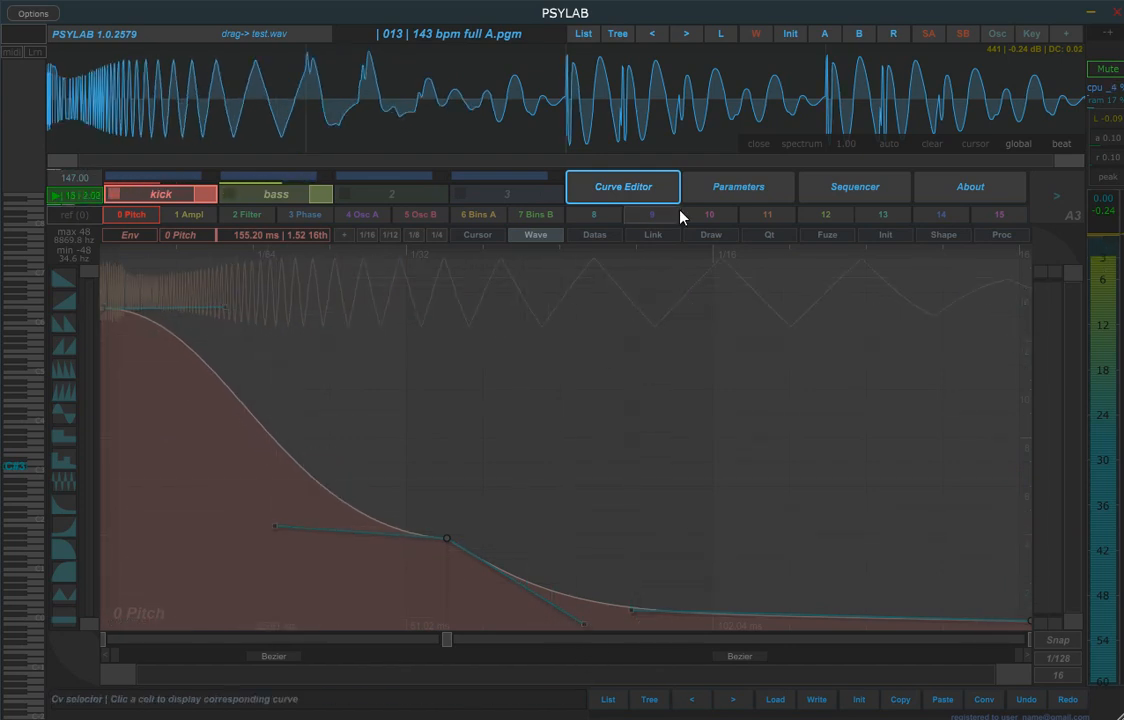
# - Link the Pitch curve's handles, level those of the middle point, and raise that point to about 56.9 ms at 0.470
pyautogui.click(645, 236)
pyautogui.moveTo(276, 526); pyautogui.dragTo(314, 541)
pyautogui.click(287, 550)
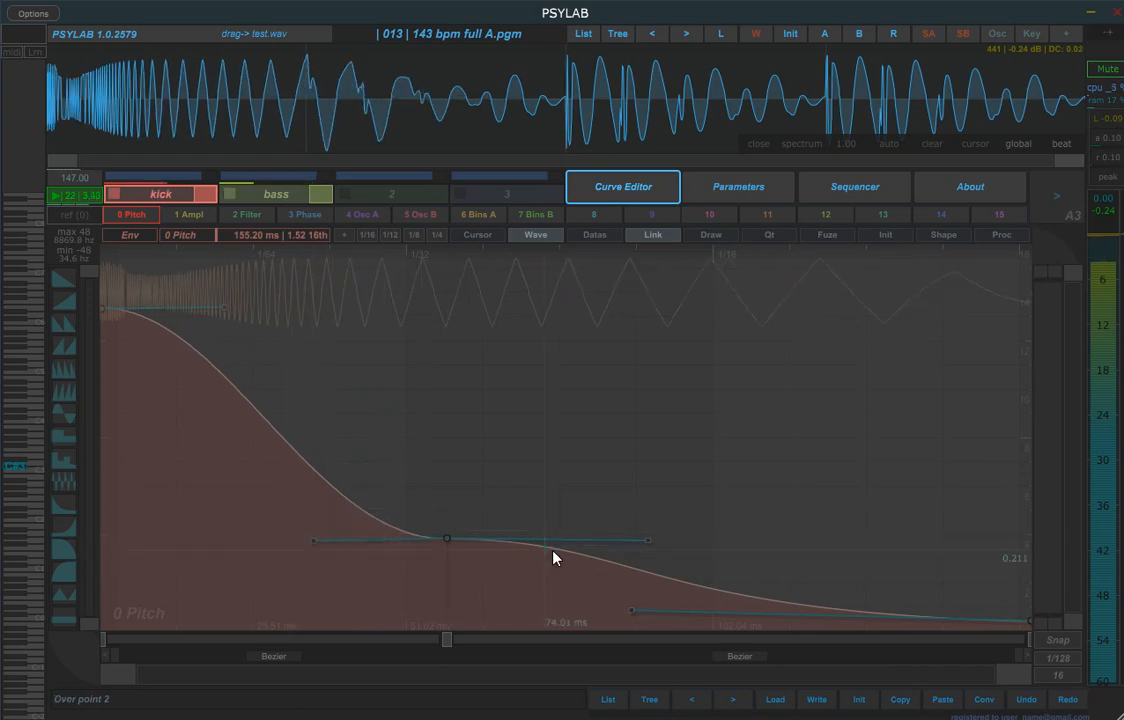
pyautogui.moveTo(447, 538); pyautogui.dragTo(426, 510)
pyautogui.moveTo(449, 463)
pyautogui.mouseDown()
pyautogui.moveTo(441, 413)
pyautogui.moveTo(441, 542)
pyautogui.moveTo(504, 519)
pyautogui.moveTo(444, 449)
pyautogui.mouseUp()
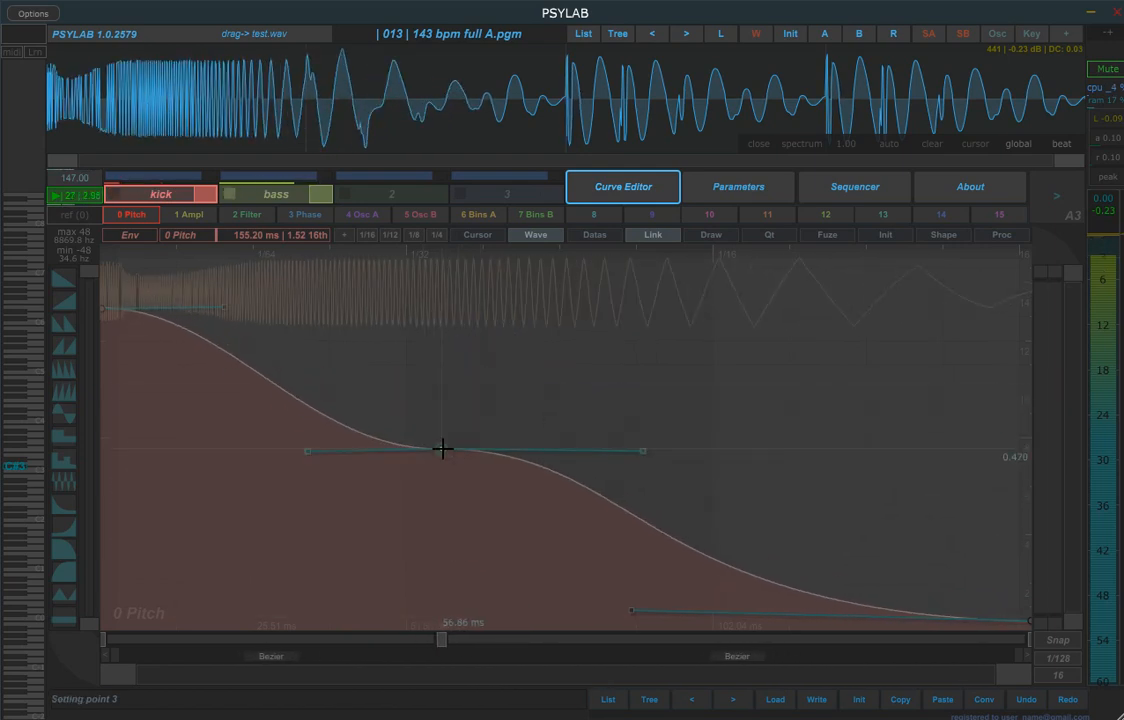
# - Try the grid snap and move the middle Pitch point down to the 1/32 line, then over between 1/32 and 1/16
pyautogui.click(1058, 640)
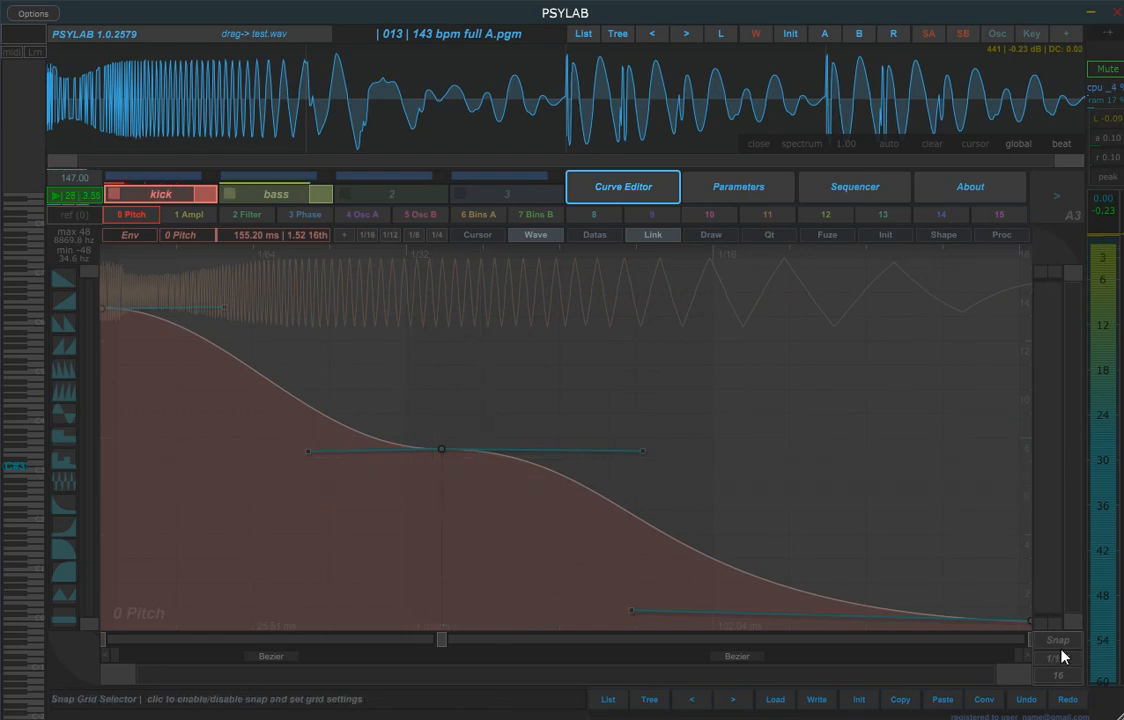
pyautogui.moveTo(441, 449); pyautogui.dragTo(406, 505)
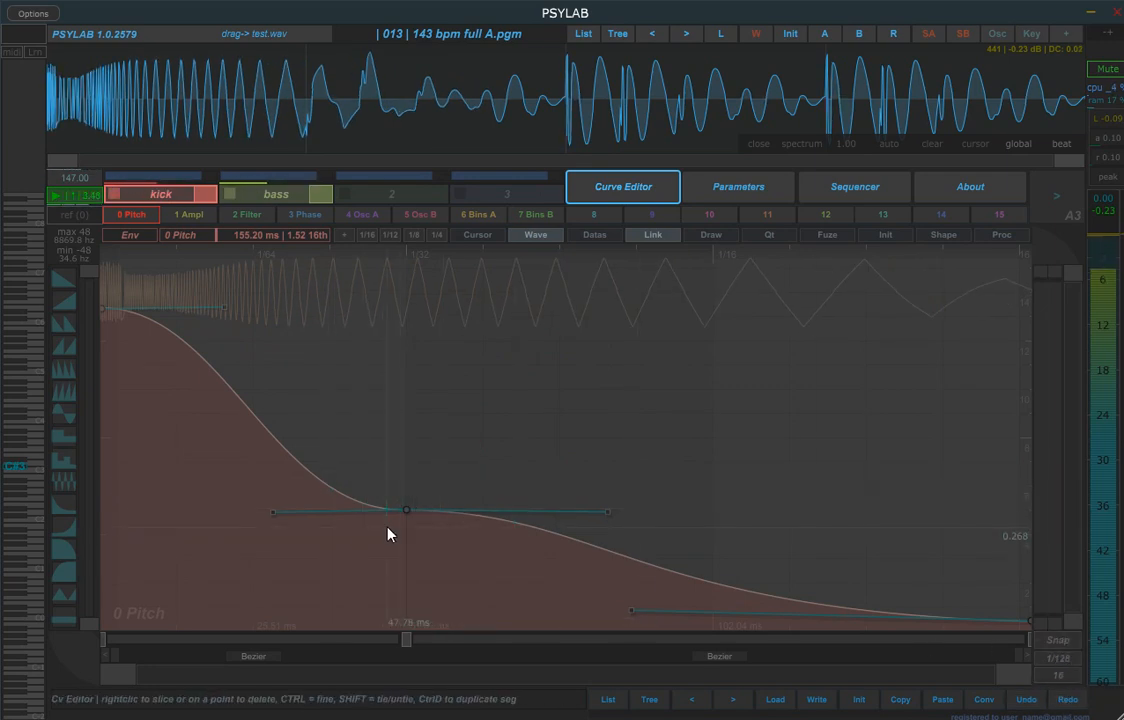
pyautogui.moveTo(408, 509); pyautogui.dragTo(534, 507)
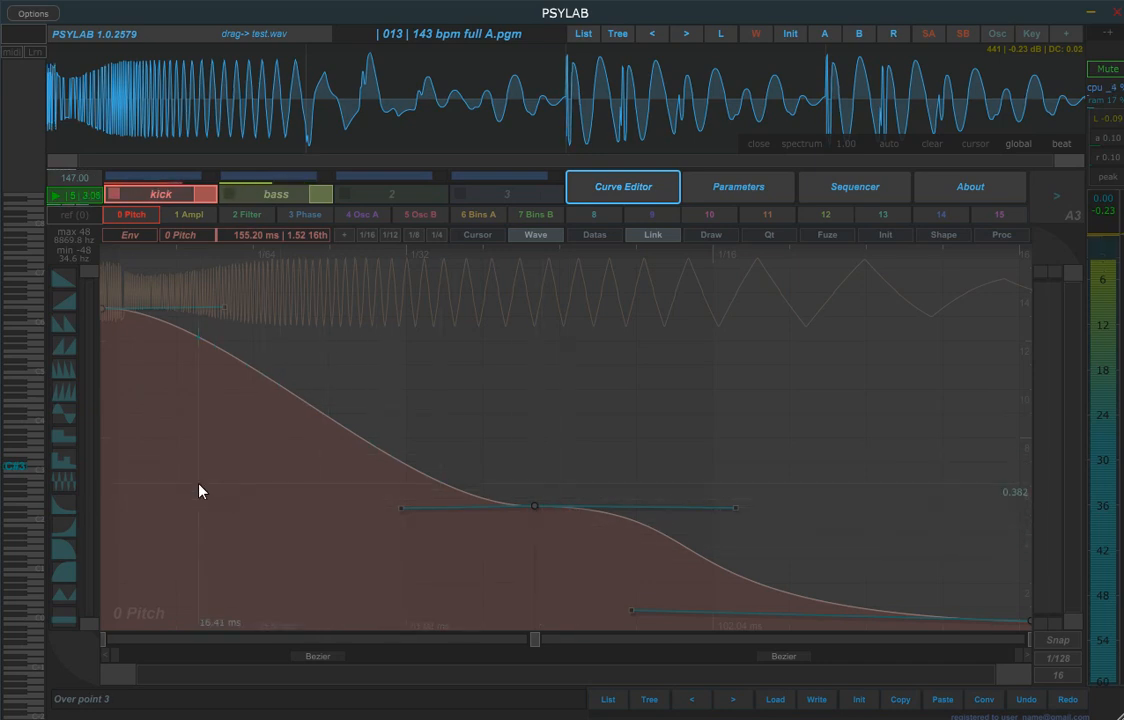
# - Add a point to the Pitch curve's first segment, delete it, and add a replacement placed near the 1/64 line
pyautogui.click(288, 503)
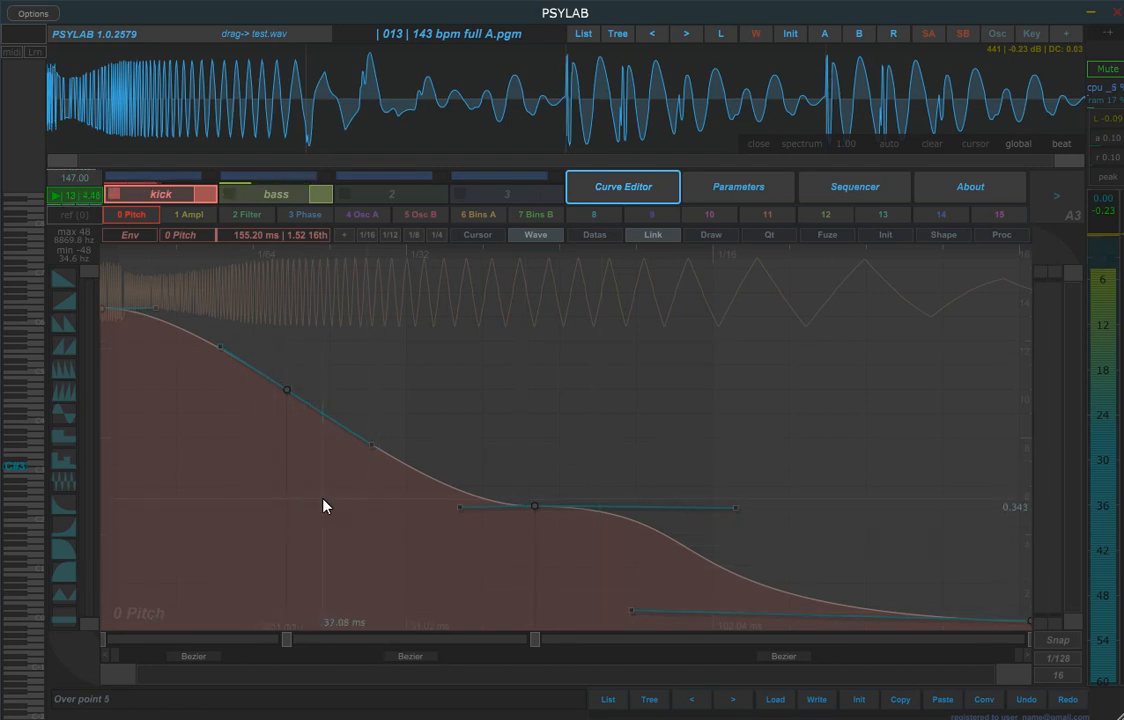
pyautogui.rightClick(287, 389)
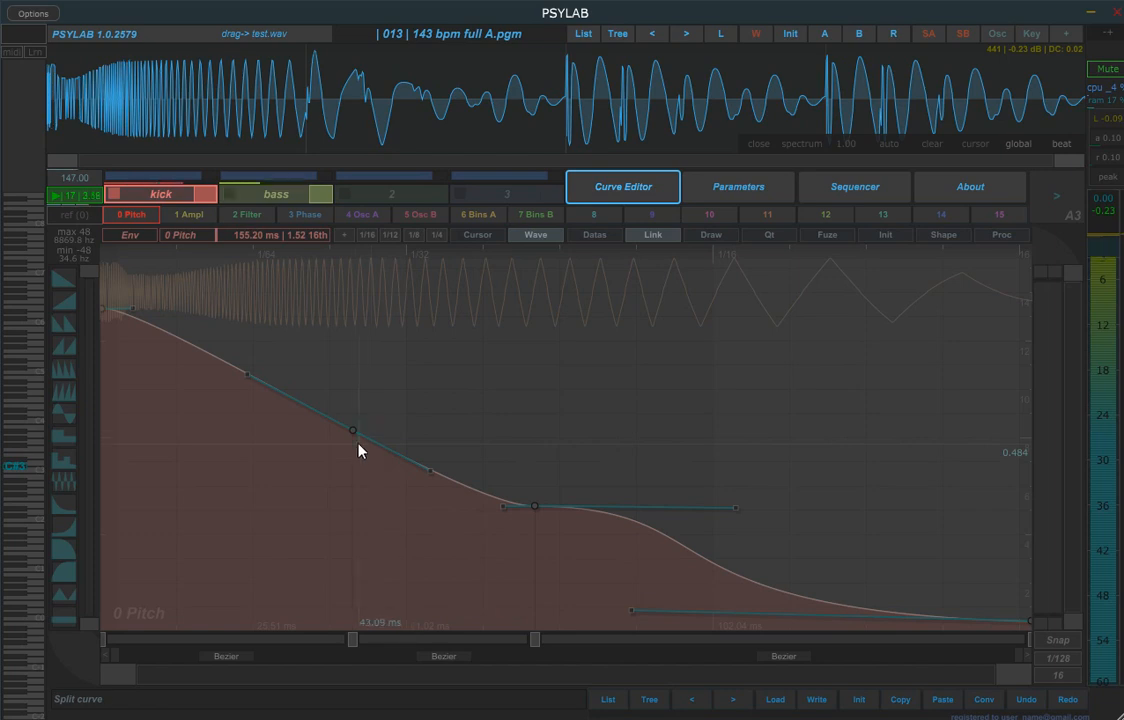
pyautogui.click(268, 414)
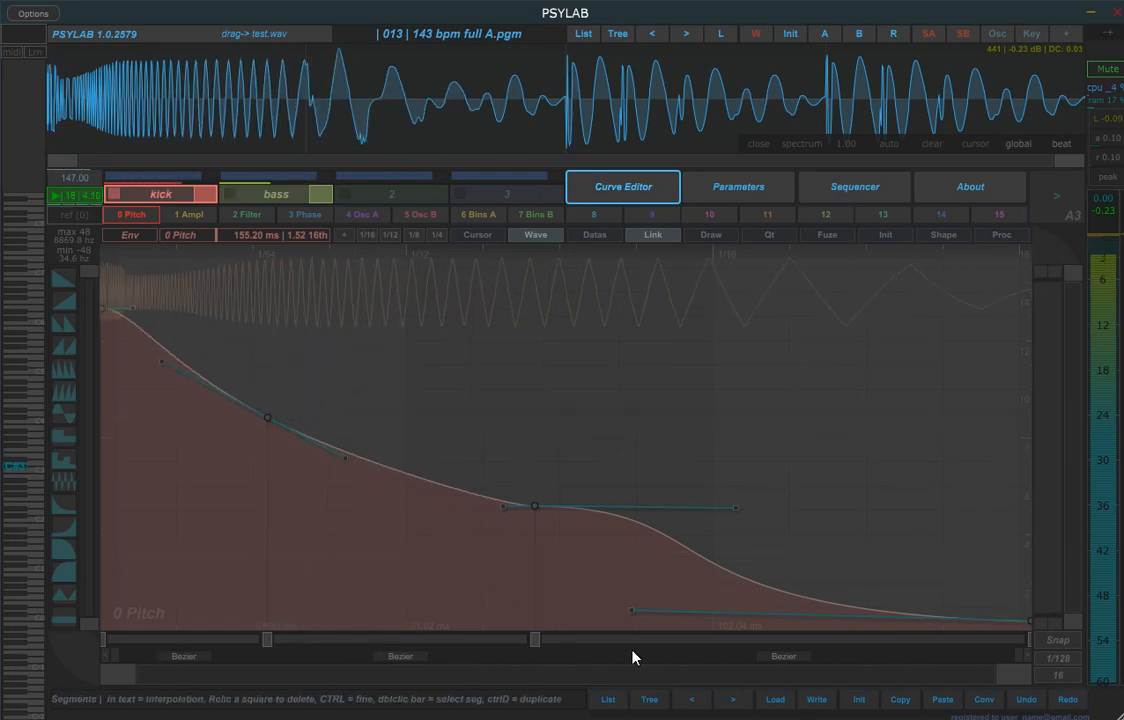
# - Shift the new Pitch point slightly later in time, then move the whole second segment slightly earlier
pyautogui.moveTo(266, 640); pyautogui.dragTo(291, 641)
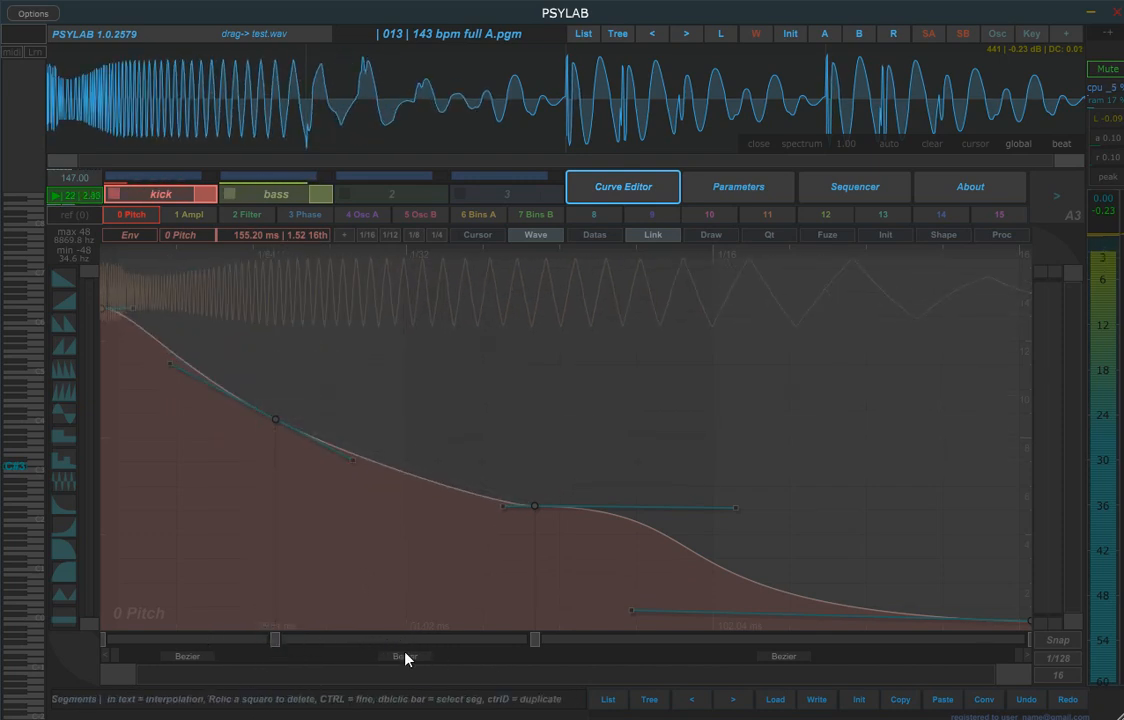
pyautogui.moveTo(405, 646)
pyautogui.mouseDown()
pyautogui.moveTo(602, 647)
pyautogui.moveTo(371, 650)
pyautogui.moveTo(435, 640)
pyautogui.moveTo(386, 641)
pyautogui.mouseUp()
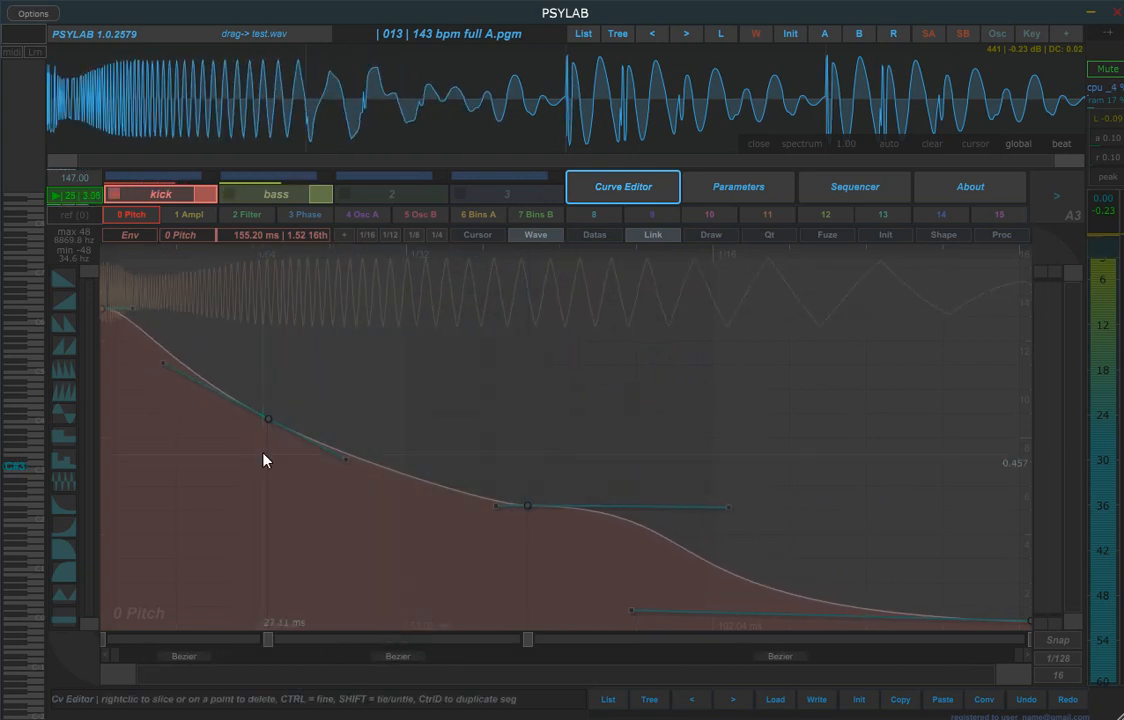
# - Replace the Pitch curve's middle points with two new ones and lower the first to about 24 ms at 0.361
pyautogui.rightClick(406, 641)
pyautogui.rightClick(301, 523)
pyautogui.rightClick(541, 522)
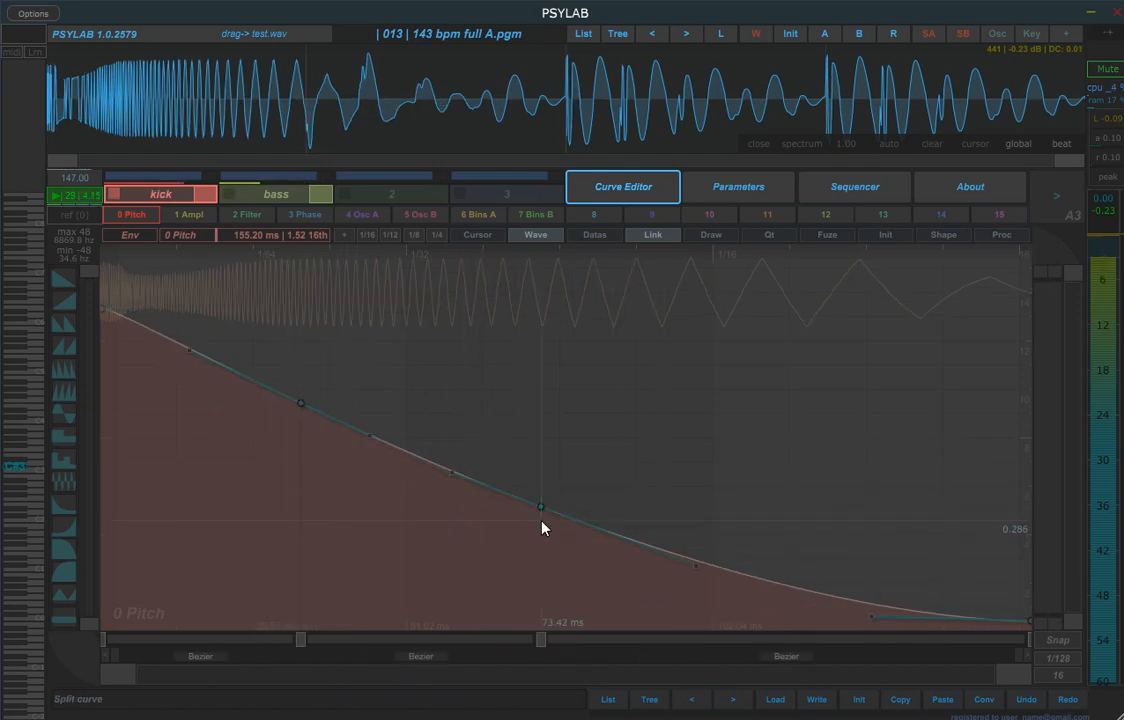
pyautogui.moveTo(300, 399); pyautogui.dragTo(244, 491)
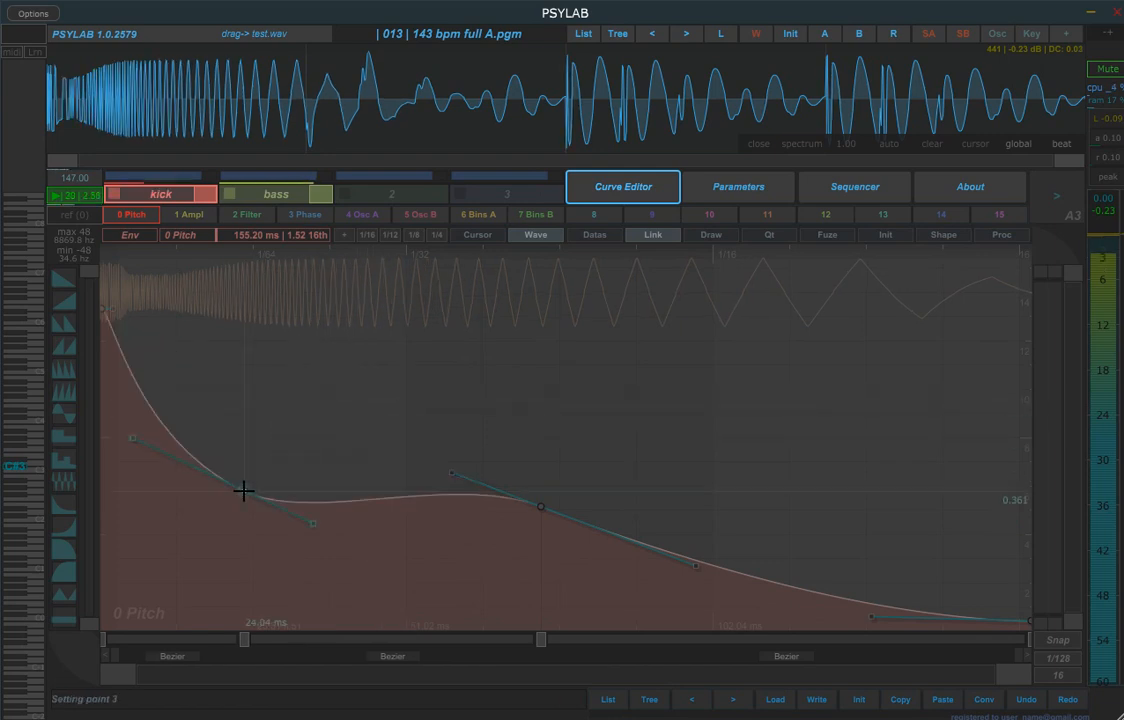
# - Delete the first middle Pitch point, add a replacement in the first segment, and lower it to between the 1/64 and 1/32 lines
pyautogui.rightClick(242, 639)
pyautogui.rightClick(265, 399)
pyautogui.moveTo(266, 383); pyautogui.dragTo(301, 465)
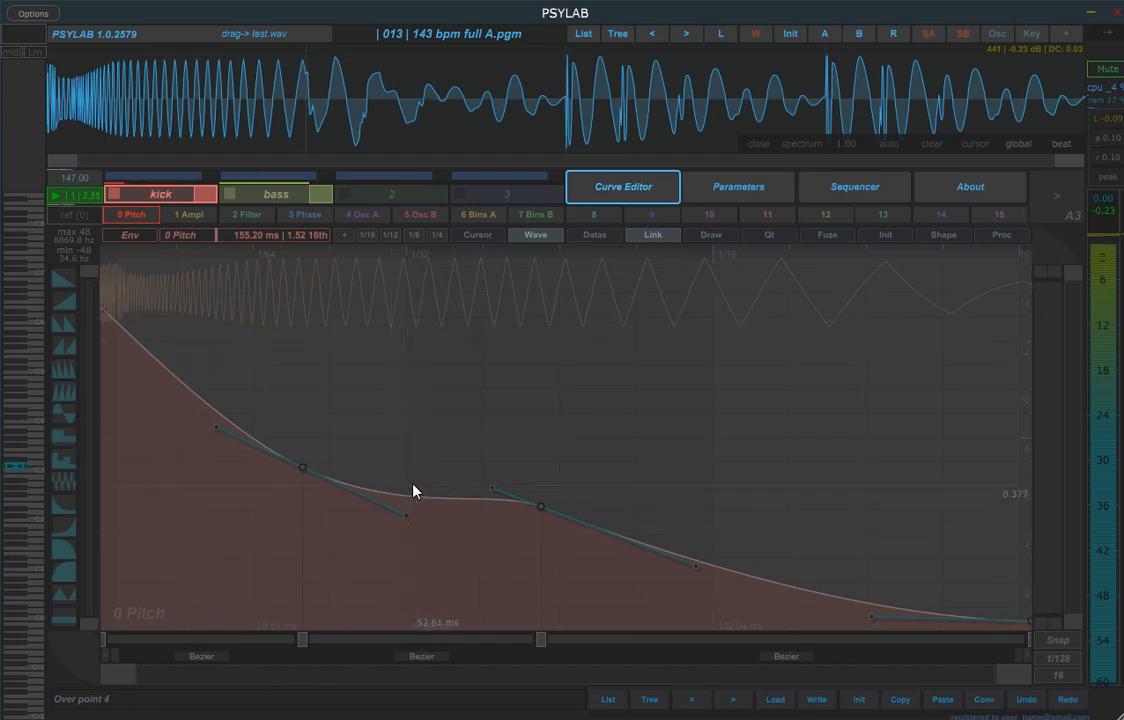
# - Add three Pitch points: one at about 11.87 ms and 0.584, a peak at about 52.76 ms and 0.811, and a lower peak near 1/16
pyautogui.rightClick(173, 384)
pyautogui.moveTo(173, 384); pyautogui.dragTo(170, 404)
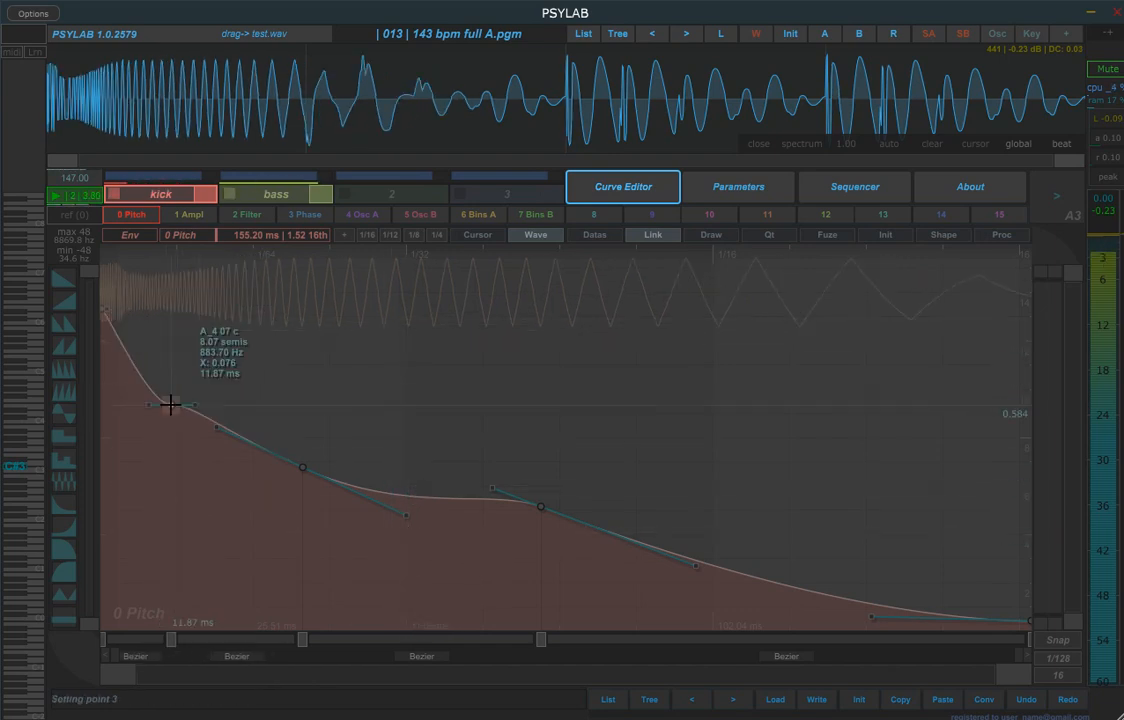
pyautogui.rightClick(412, 499)
pyautogui.moveTo(412, 499); pyautogui.dragTo(416, 317)
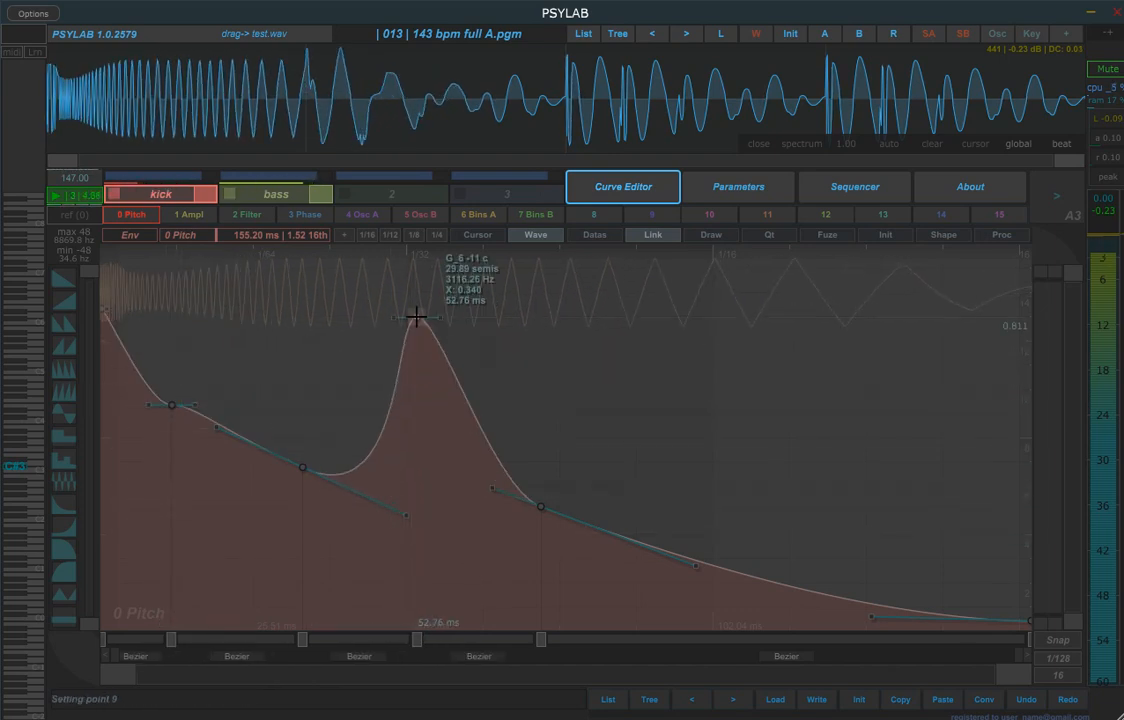
pyautogui.rightClick(712, 565)
pyautogui.moveTo(712, 565); pyautogui.dragTo(707, 371)
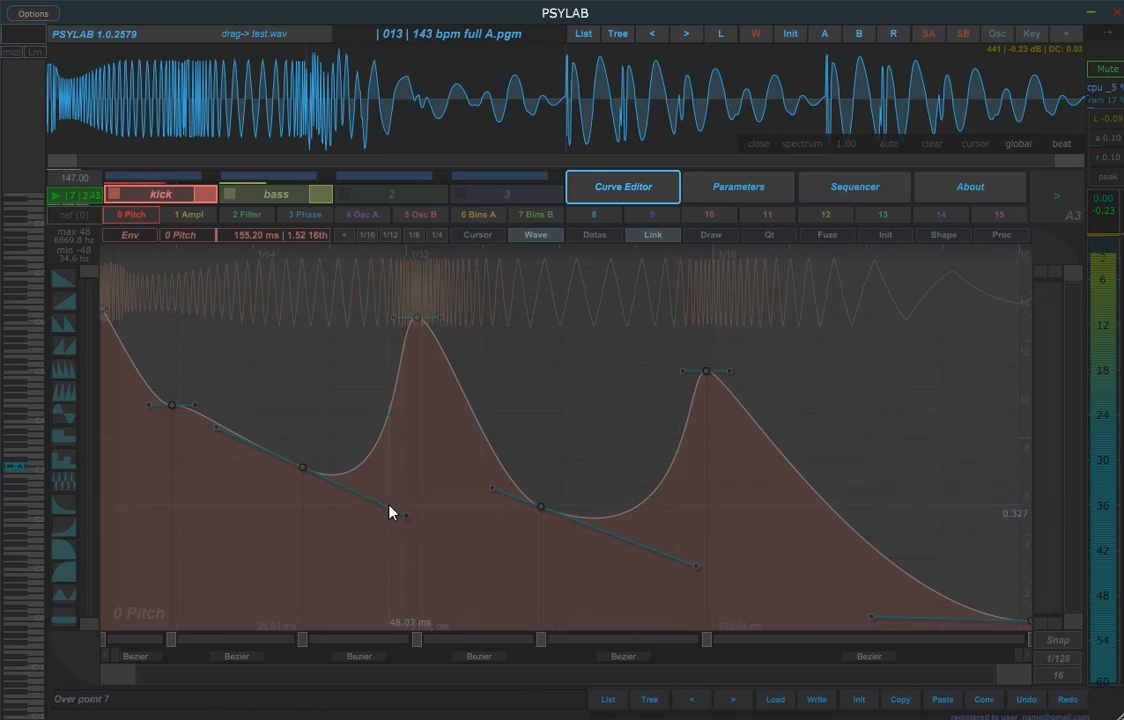
# - Box-select the last two middle Pitch points, scale the selection slightly in height, and shift it later in time
pyautogui.moveTo(835, 320); pyautogui.dragTo(482, 600)
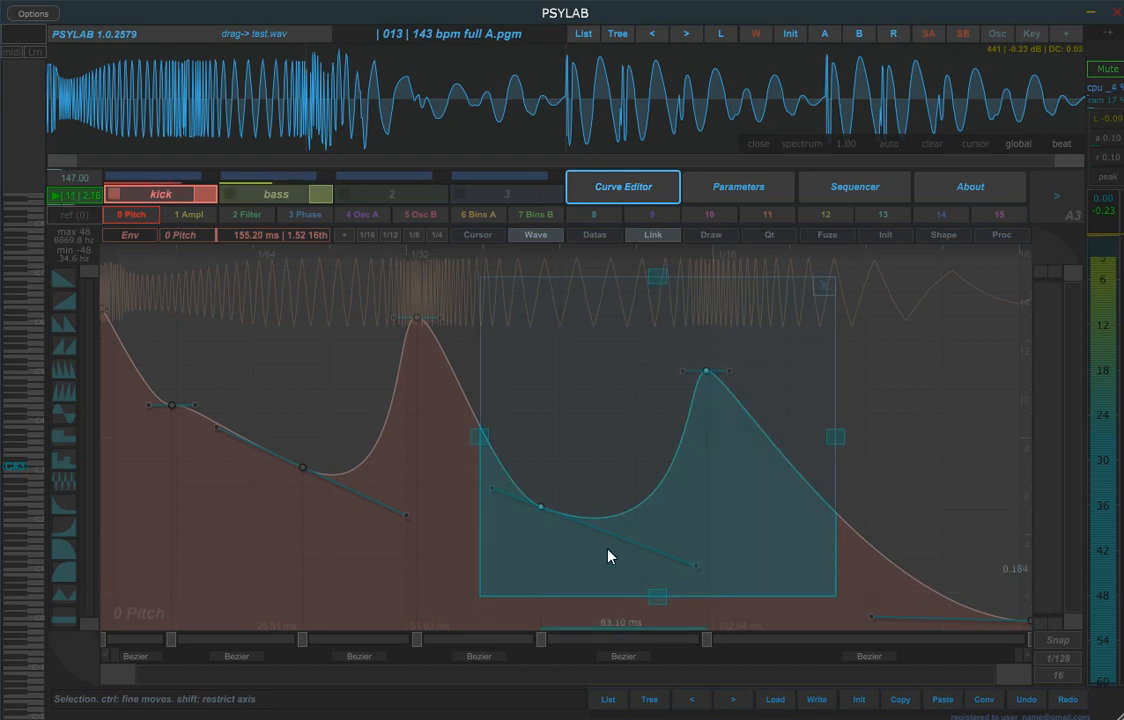
pyautogui.moveTo(659, 277); pyautogui.dragTo(674, 252)
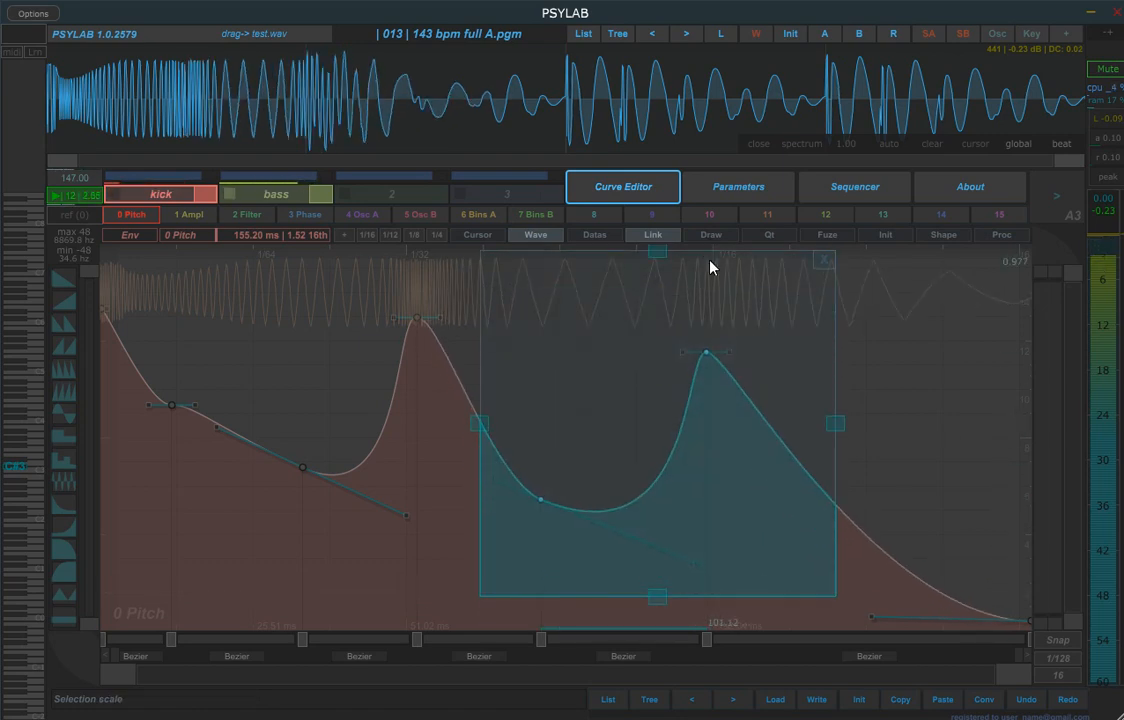
pyautogui.moveTo(651, 600); pyautogui.dragTo(695, 585)
pyautogui.moveTo(693, 468); pyautogui.dragTo(719, 496)
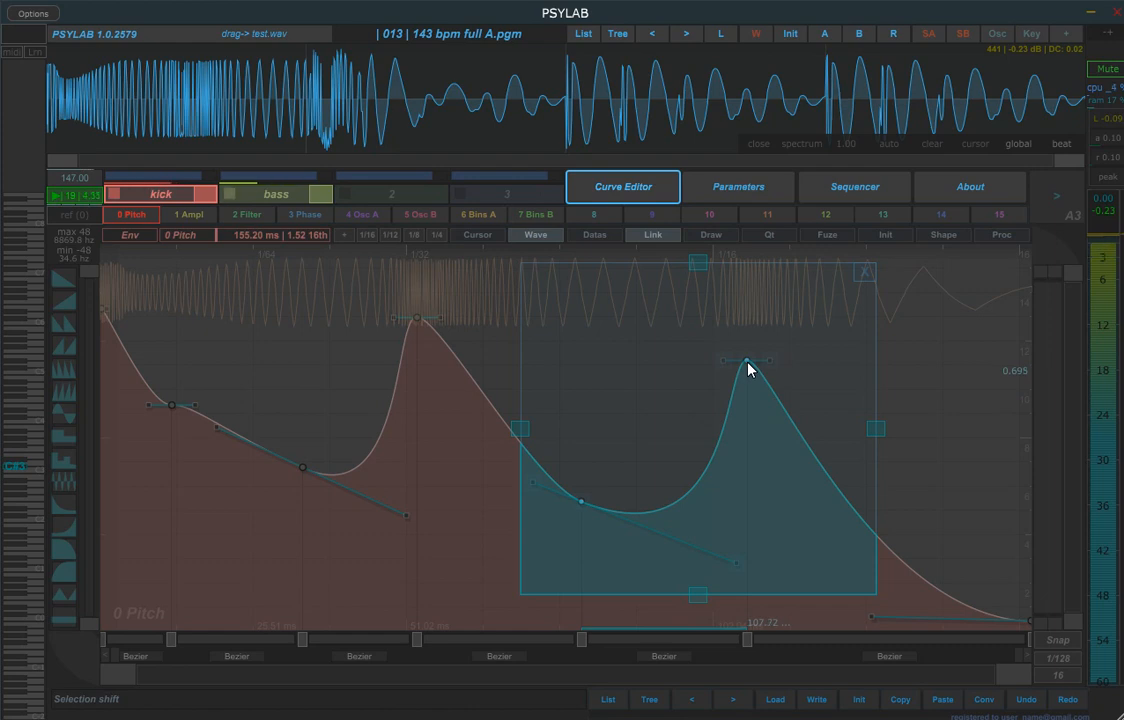
# - Replace the selected points with two new ones after the 1/32 peak, moving the first lower and slightly earlier
pyautogui.press('Delete')
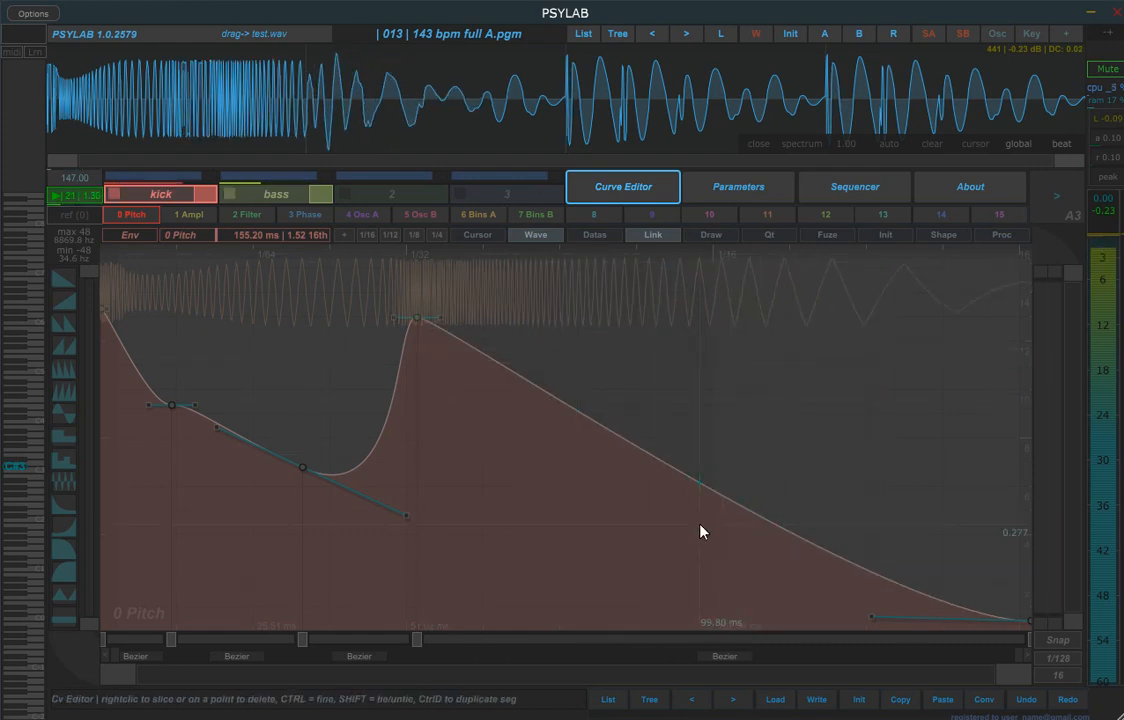
pyautogui.rightClick(596, 521)
pyautogui.rightClick(842, 500)
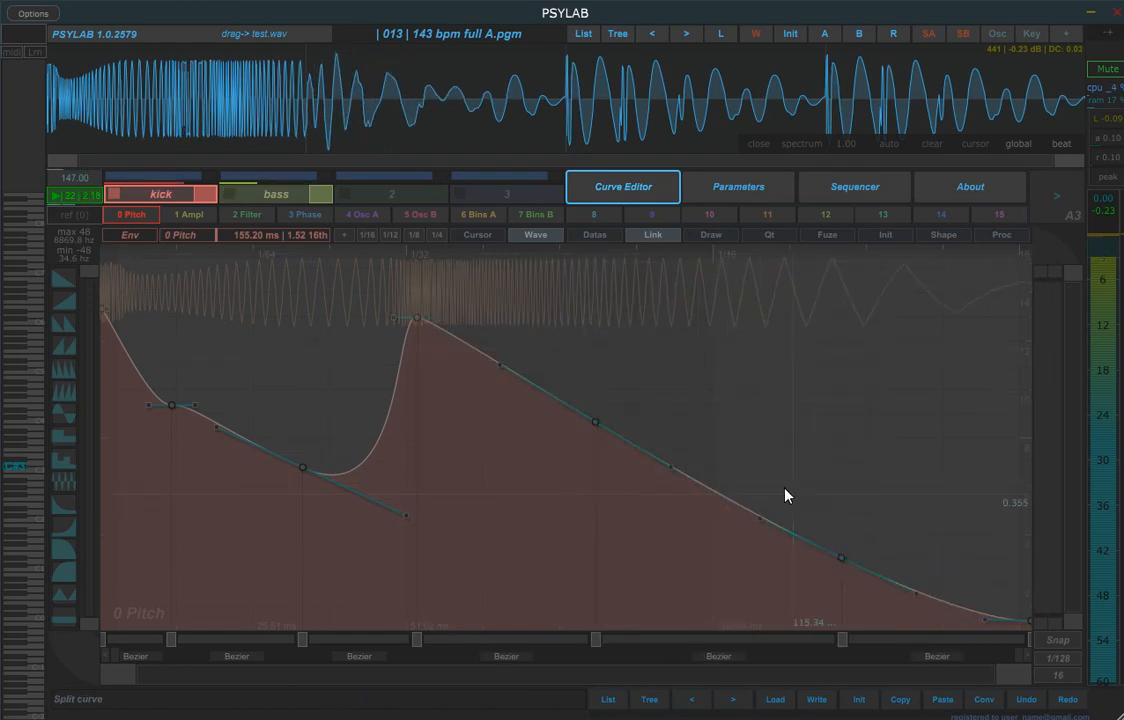
pyautogui.moveTo(596, 423); pyautogui.dragTo(589, 500)
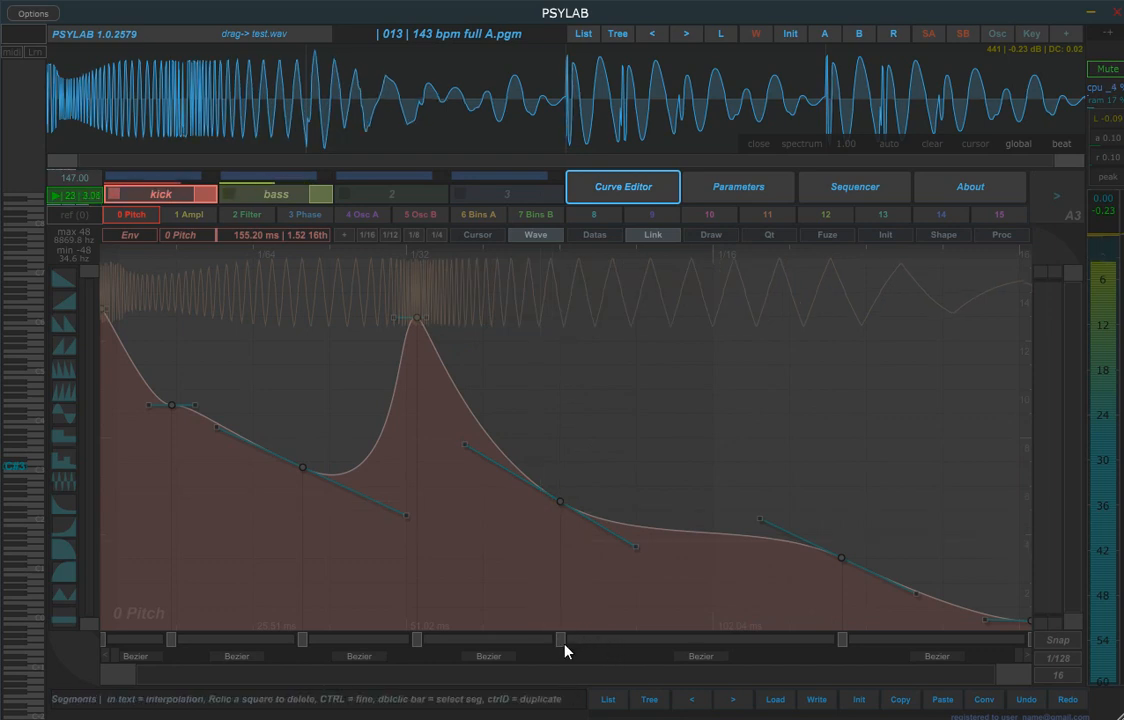
pyautogui.moveTo(589, 648); pyautogui.dragTo(571, 648)
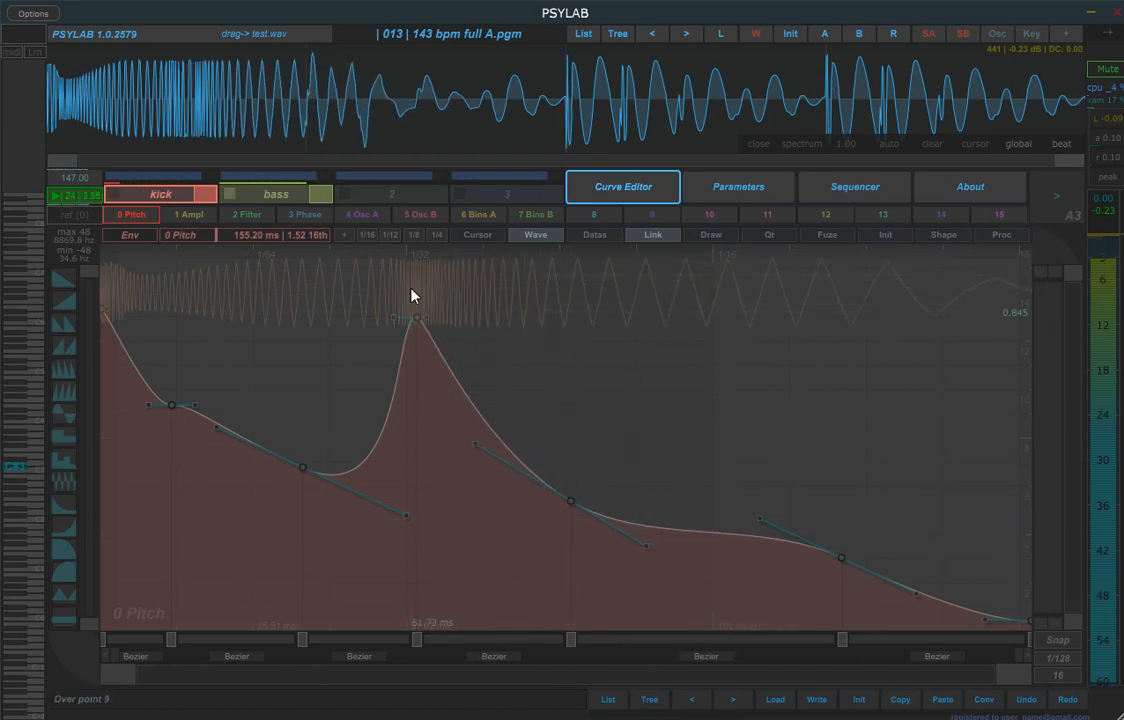
# - Select the two segments following the 1/32 peak, compress them in time so they end just past the 1/16 line, and deselect
pyautogui.click(481, 650)
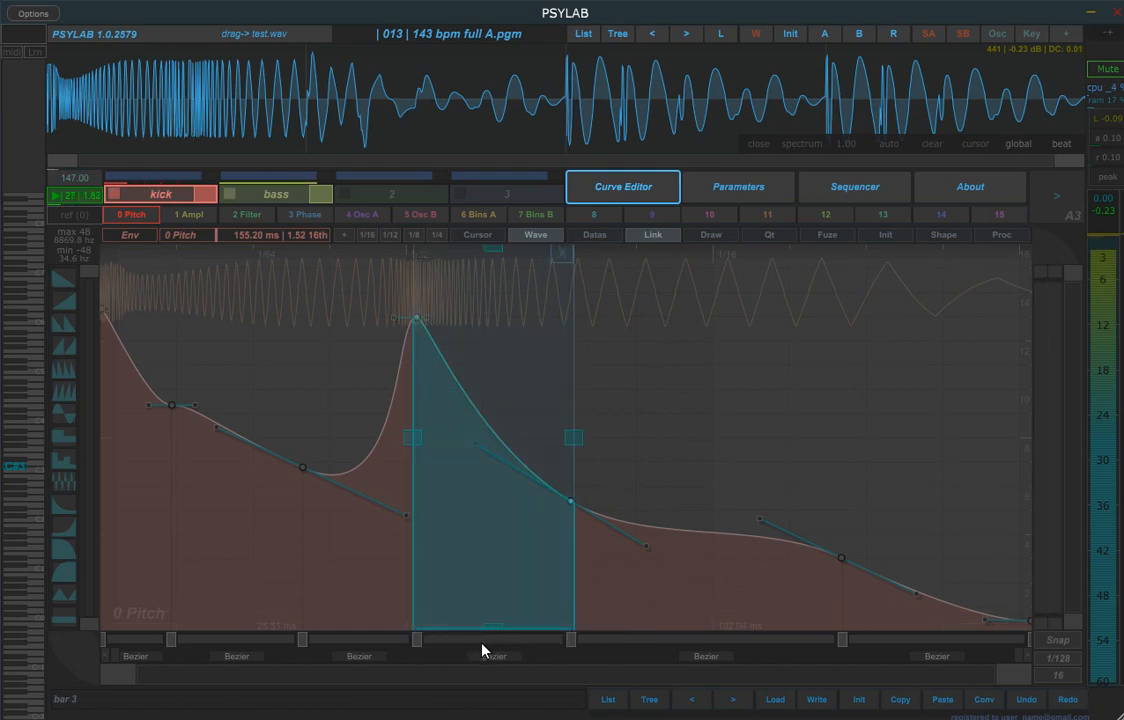
pyautogui.keyDown('shift'); pyautogui.click(697, 648); pyautogui.keyUp('shift')
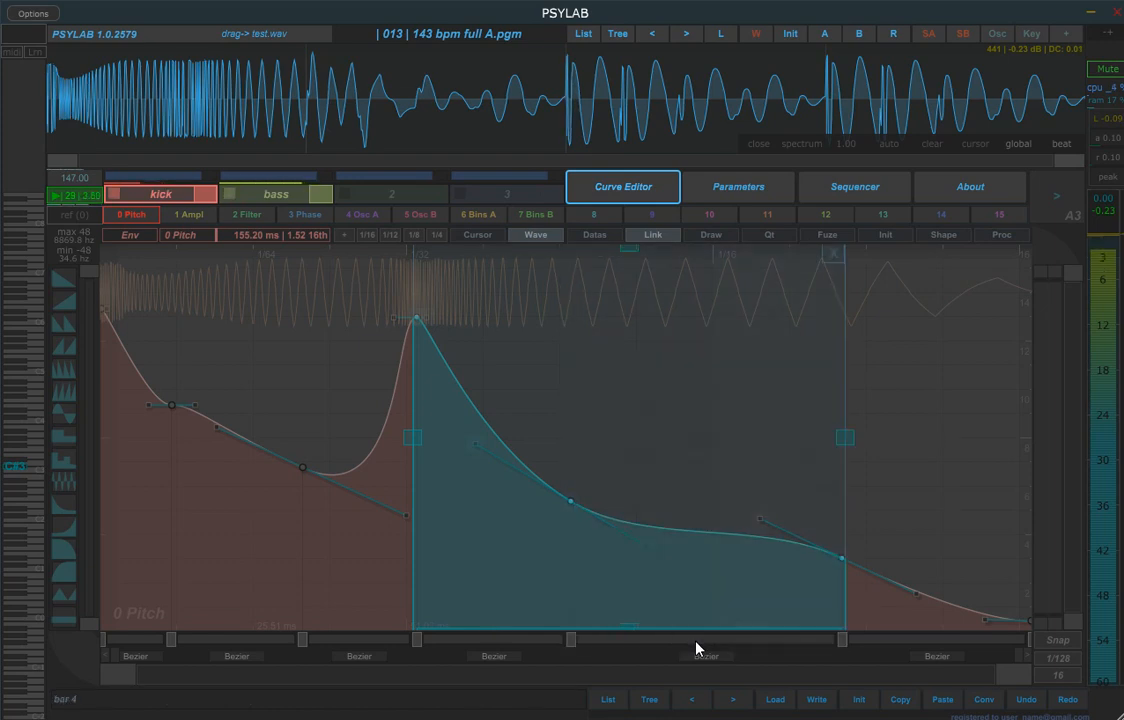
pyautogui.moveTo(847, 438); pyautogui.dragTo(745, 440)
pyautogui.click(881, 384)
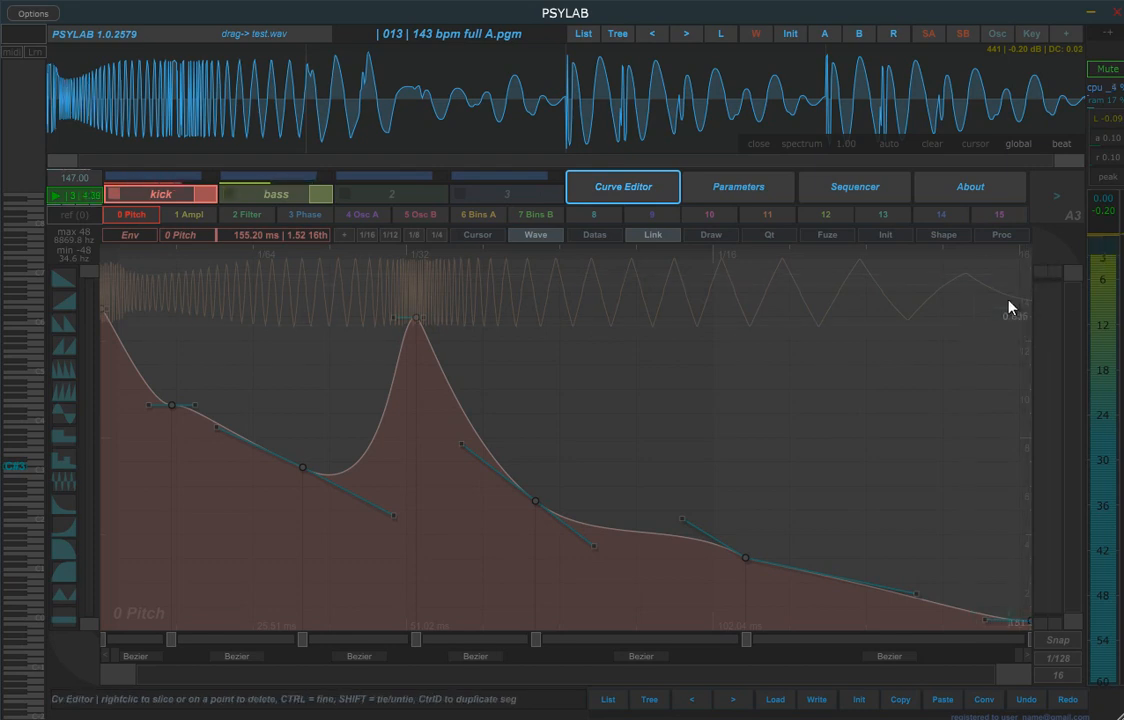
# - Compress the whole Pitch curve vertically into a narrow band around mid-height with the RangeFader
pyautogui.moveTo(1041, 281)
pyautogui.mouseDown()
pyautogui.moveTo(1047, 580)
pyautogui.moveTo(1041, 281)
pyautogui.mouseUp()
pyautogui.moveTo(1041, 628); pyautogui.dragTo(1034, 502)
pyautogui.moveTo(1041, 441)
pyautogui.mouseDown()
pyautogui.moveTo(715, 414)
pyautogui.moveTo(1042, 438)
pyautogui.mouseUp()
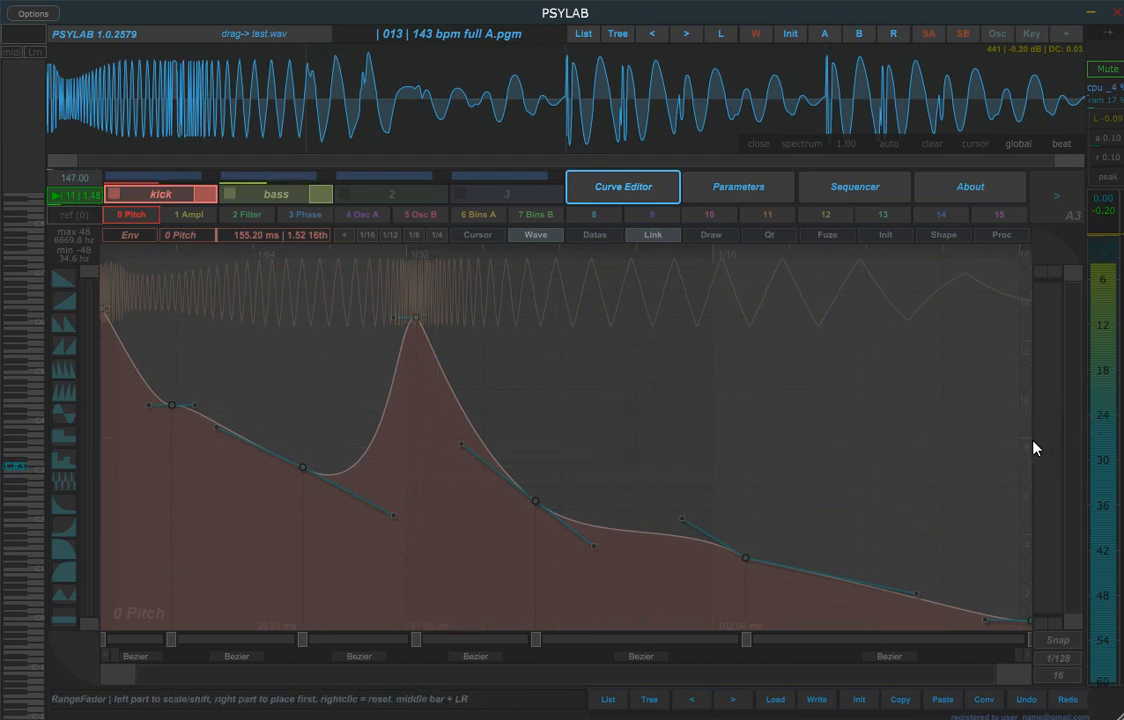
pyautogui.moveTo(1044, 447)
pyautogui.mouseDown()
pyautogui.moveTo(803, 432)
pyautogui.moveTo(1045, 444)
pyautogui.mouseUp()
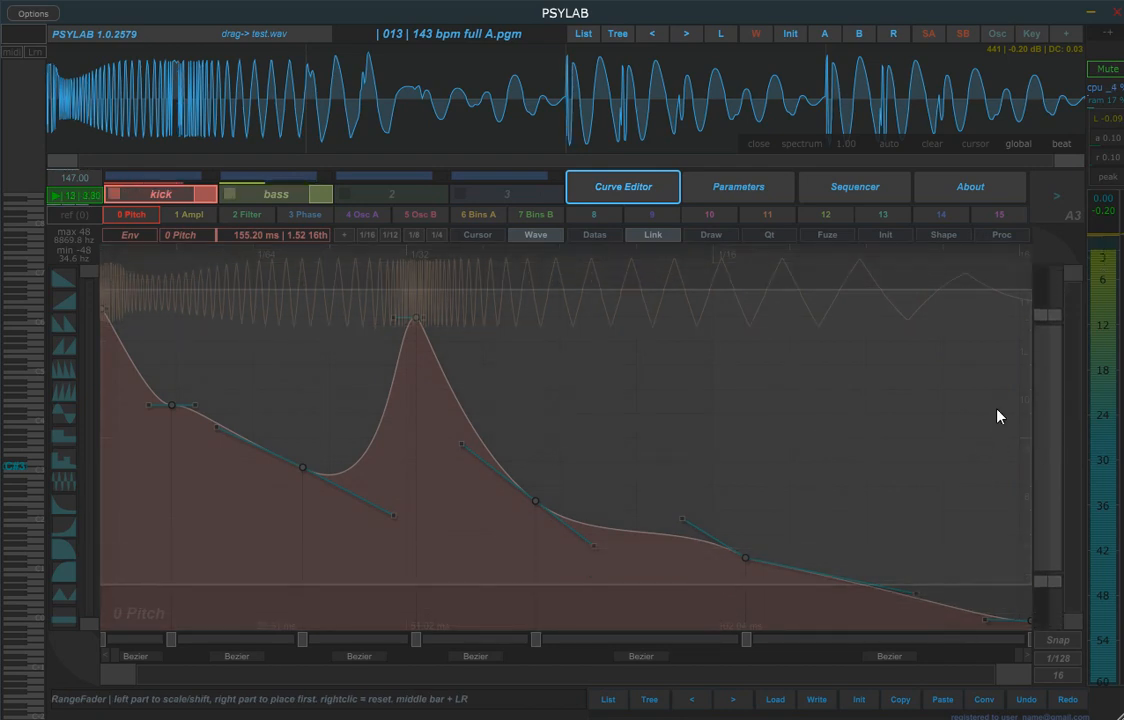
pyautogui.moveTo(1049, 434); pyautogui.dragTo(697, 339)
pyautogui.click(1058, 433)
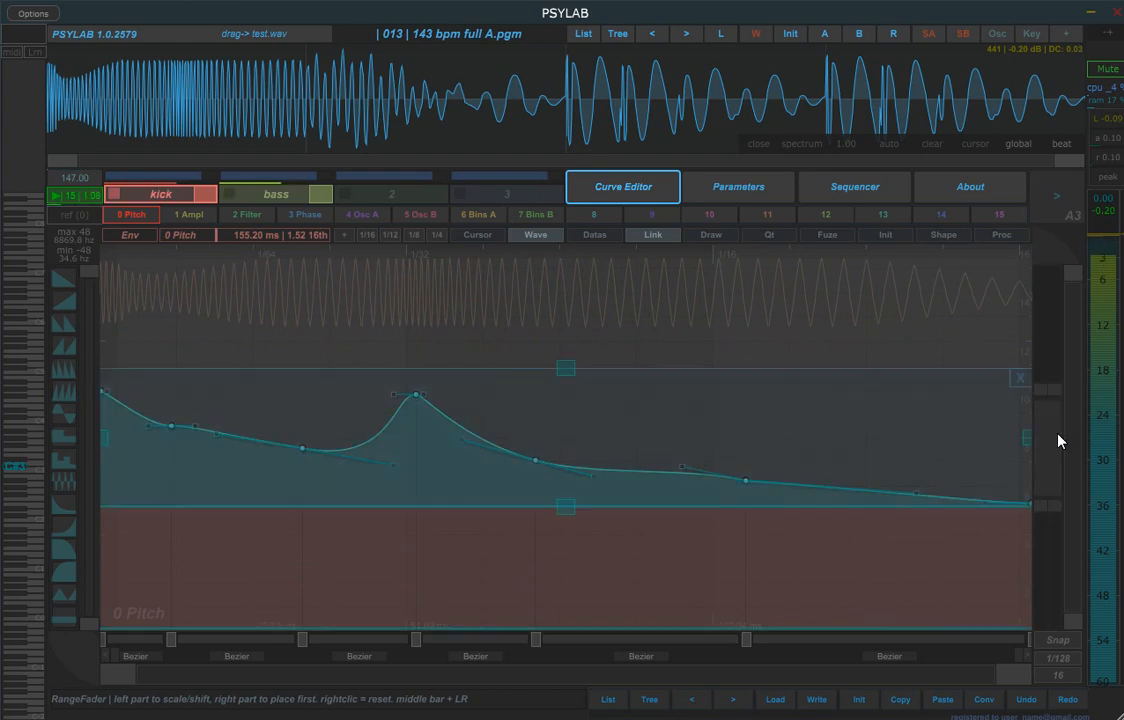
# - Clear the selection, place the RangeFader limits around the full range, and rescale the Pitch curve to nearly full height
pyautogui.click(1017, 375)
pyautogui.moveTo(1058, 390); pyautogui.dragTo(1066, 279)
pyautogui.moveTo(1062, 508); pyautogui.dragTo(1062, 616)
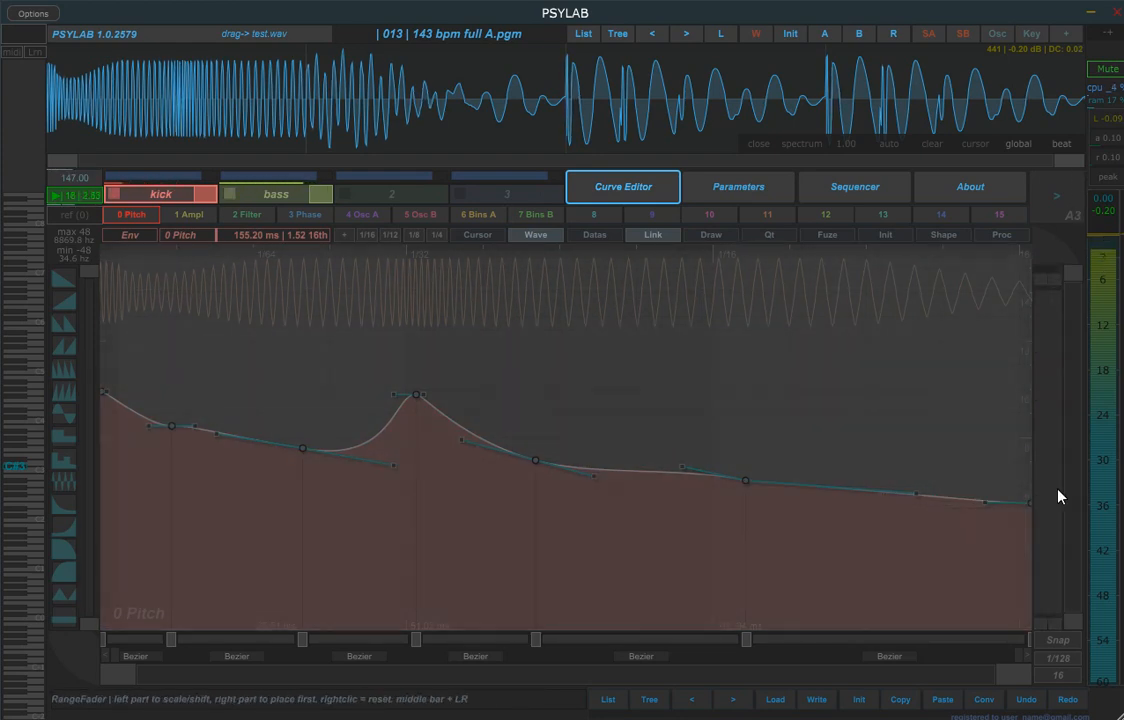
pyautogui.moveTo(1049, 444); pyautogui.dragTo(700, 449)
pyautogui.moveTo(1044, 453); pyautogui.dragTo(1123, 446)
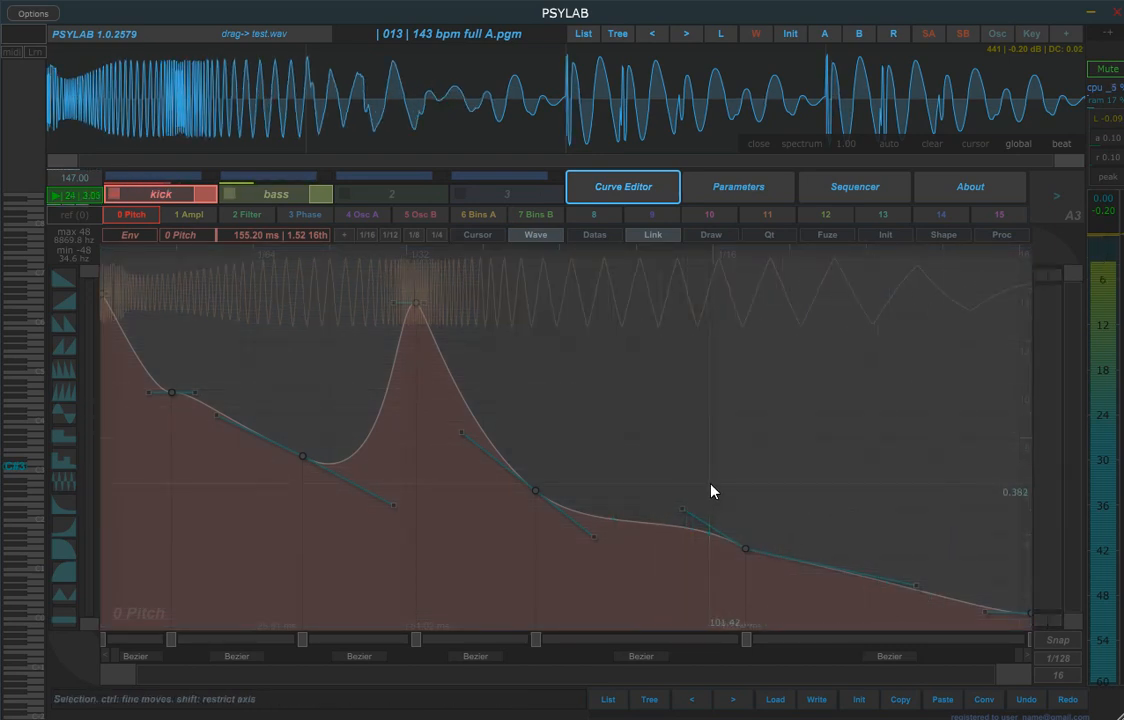
# - Initialise the Pitch curve, lower its start to about mid-height, and add two points, raising the second into a peak between 1/32 and 1/16
pyautogui.click(859, 702)
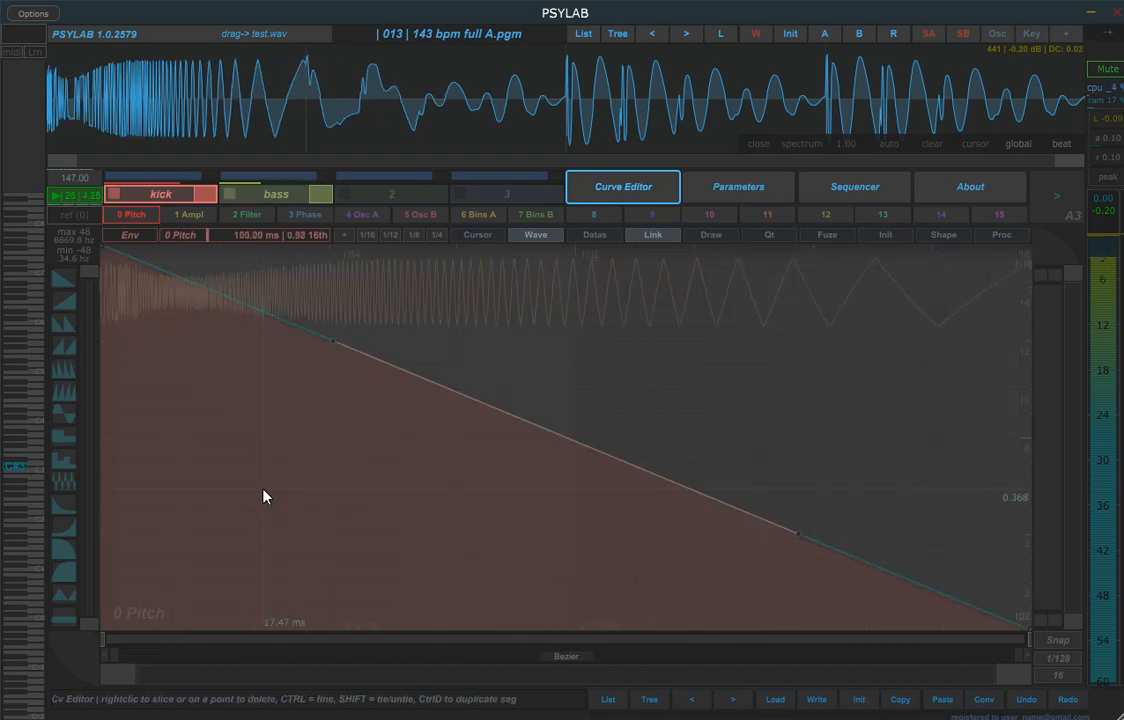
pyautogui.rightClick(466, 397)
pyautogui.moveTo(70, 256); pyautogui.dragTo(65, 470)
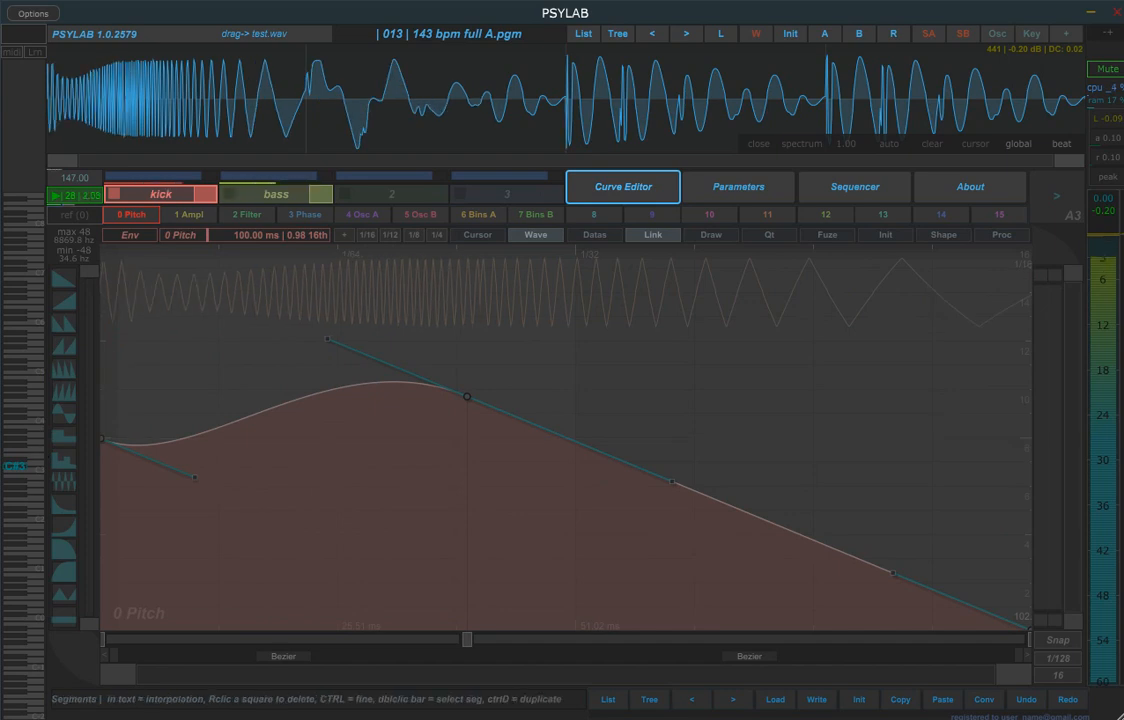
pyautogui.rightClick(735, 502)
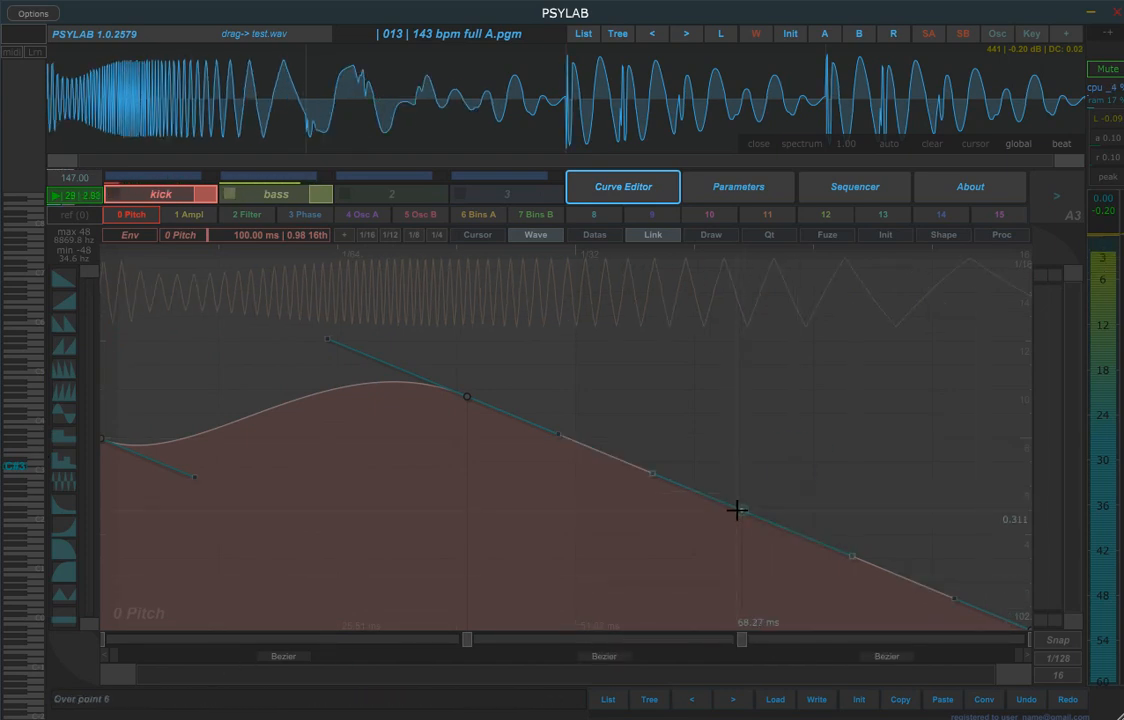
pyautogui.moveTo(735, 503); pyautogui.dragTo(733, 321)
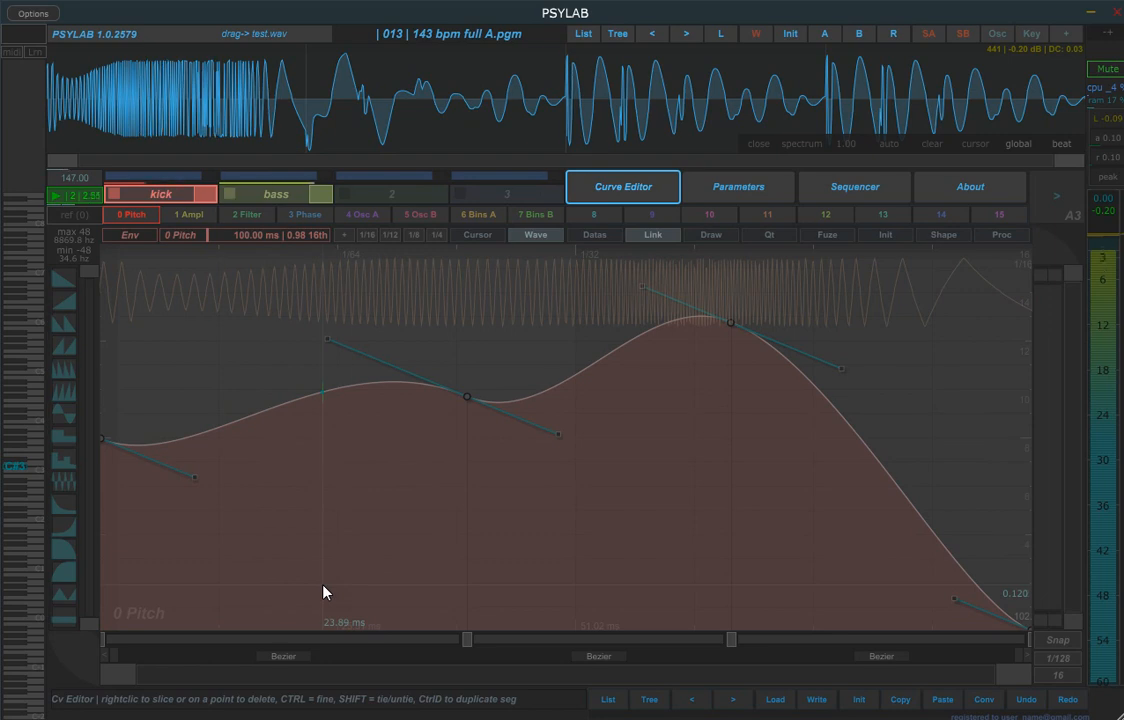
# - Set the first segment's interpolation to B1, shift its control point up and earlier, and lower the curve's start point
pyautogui.click(284, 658)
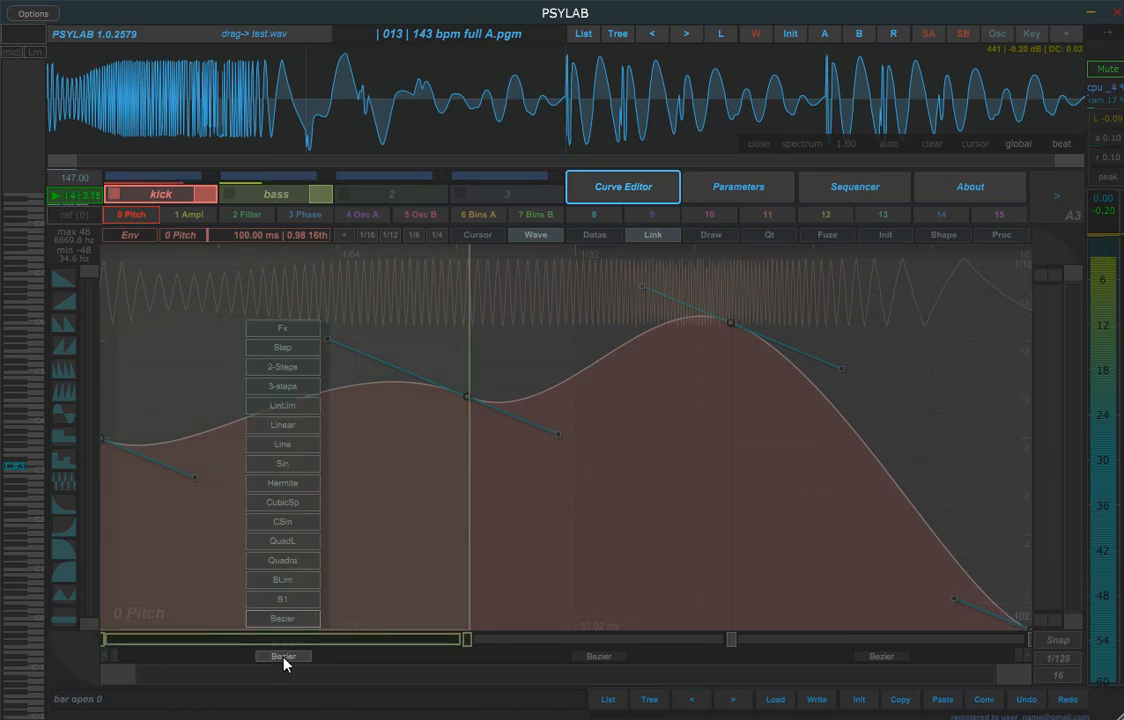
pyautogui.click(287, 602)
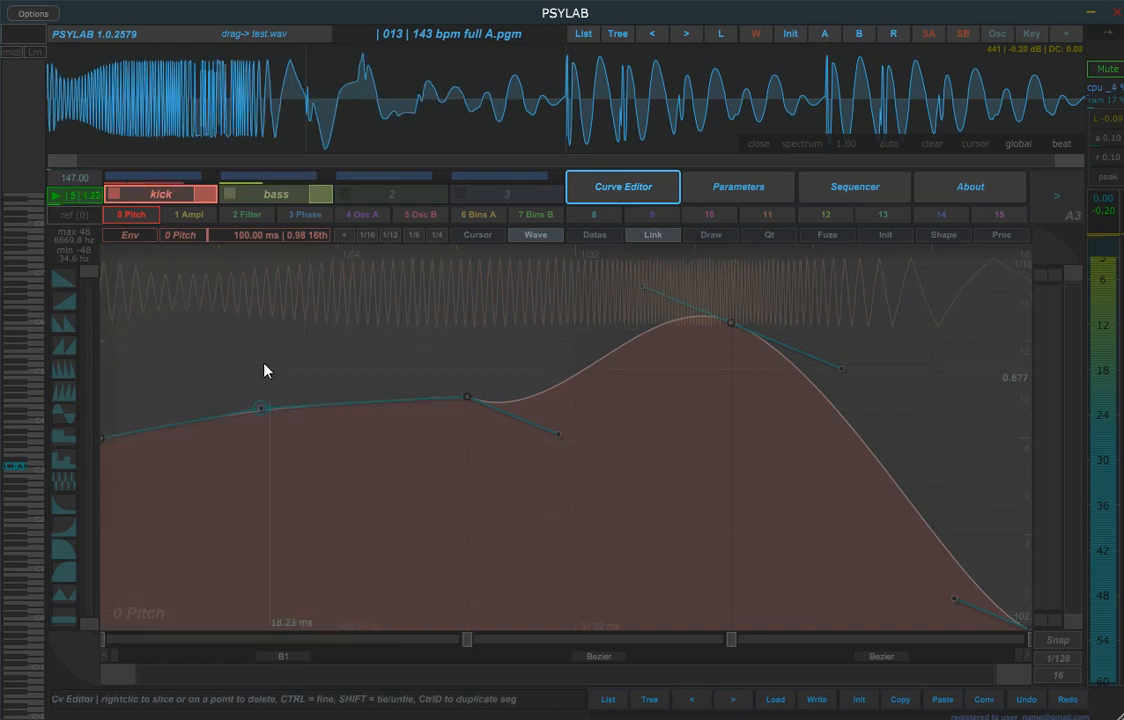
pyautogui.moveTo(259, 409); pyautogui.dragTo(228, 400)
pyautogui.moveTo(105, 440); pyautogui.dragTo(103, 503)
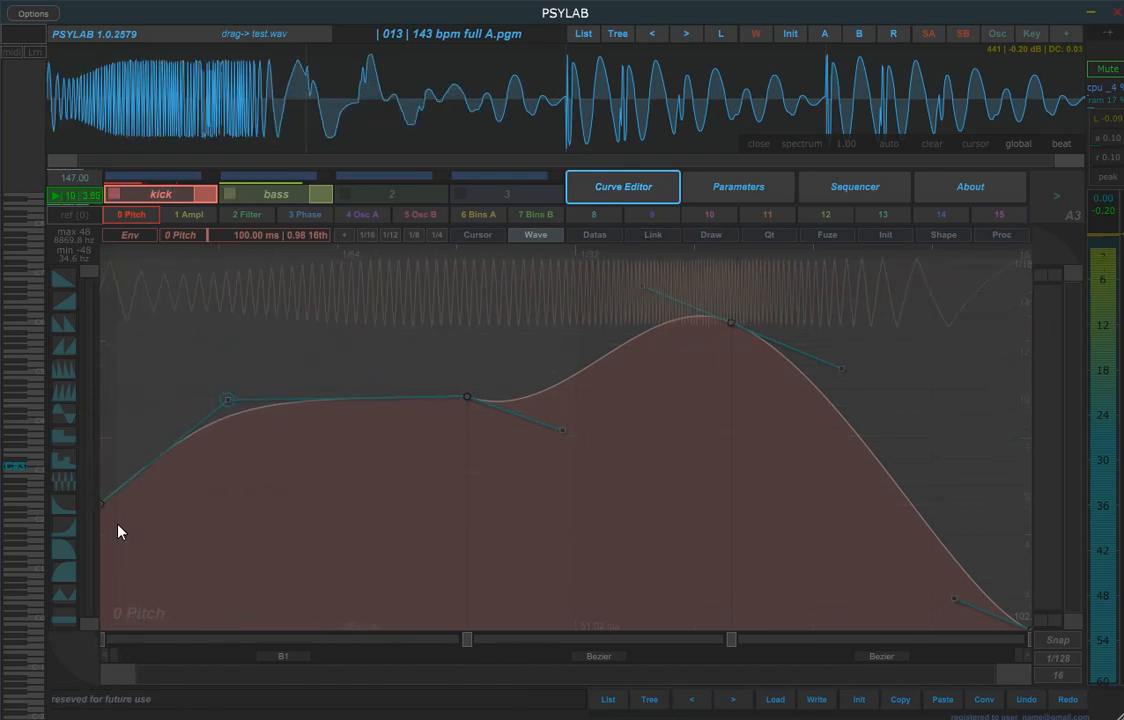
# - Set the first segment's interpolation to CubicSp and reshape it by lowering its control point and moving its end point lower and later
pyautogui.click(290, 658)
pyautogui.moveTo(294, 580)
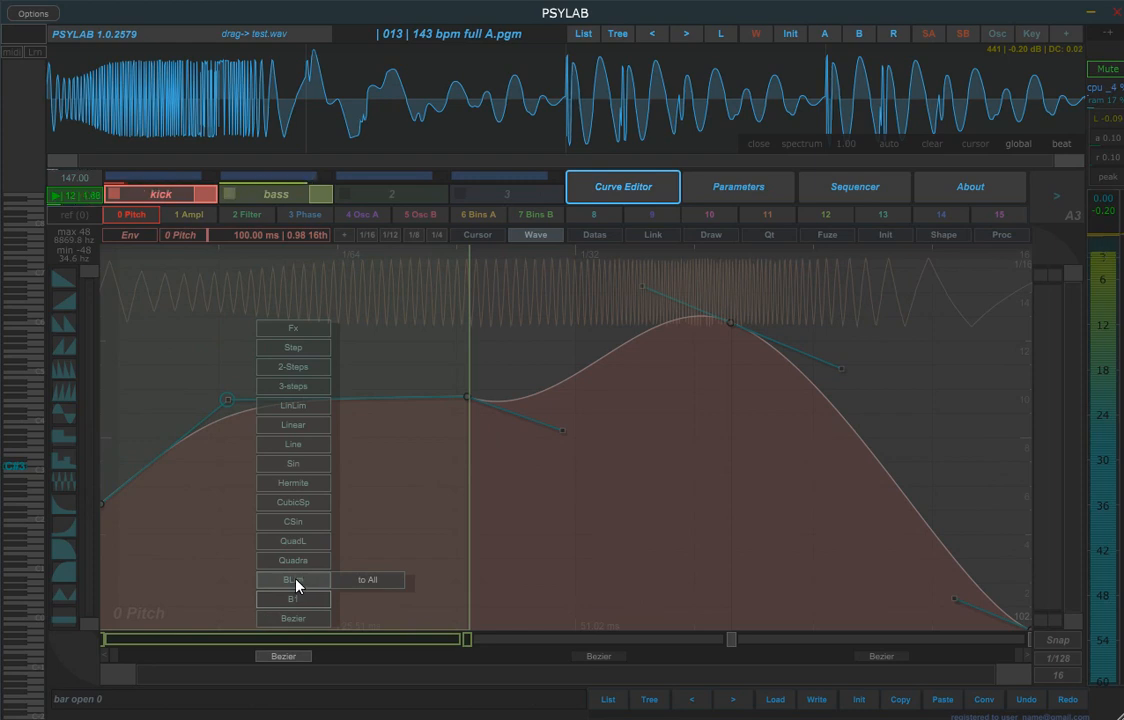
pyautogui.click(294, 504)
pyautogui.moveTo(213, 400); pyautogui.dragTo(206, 555)
pyautogui.moveTo(472, 395); pyautogui.dragTo(555, 519)
pyautogui.moveTo(210, 572); pyautogui.dragTo(190, 517)
# - Set the first segment's interpolation to Sin and adjust the wave by moving its control, start and end points
pyautogui.click(332, 657)
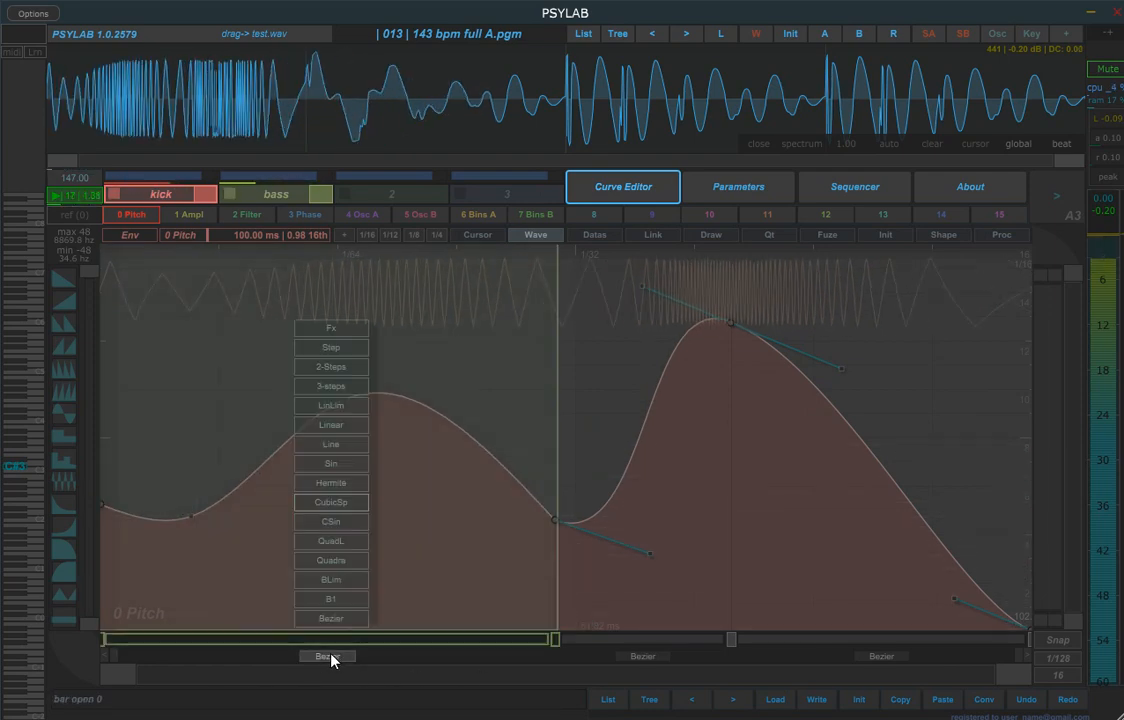
pyautogui.click(325, 470)
pyautogui.moveTo(552, 519); pyautogui.dragTo(475, 442)
pyautogui.moveTo(102, 503); pyautogui.dragTo(85, 386)
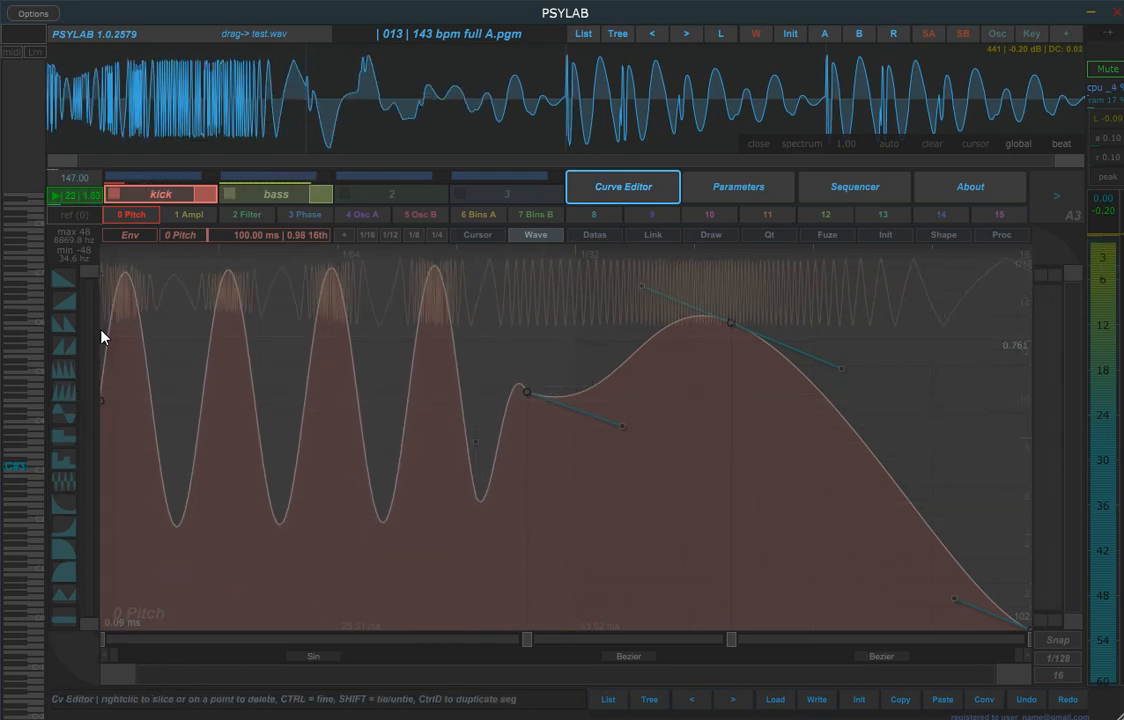
pyautogui.moveTo(100, 278)
pyautogui.mouseDown()
pyautogui.moveTo(80, 463)
pyautogui.moveTo(92, 285)
pyautogui.mouseUp()
pyautogui.moveTo(528, 388); pyautogui.dragTo(537, 502)
# - Try the Line and Linear interpolations on the first segment and pull its control point downward
pyautogui.click(310, 656)
pyautogui.click(303, 444)
pyautogui.click(318, 656)
pyautogui.moveTo(326, 427)
pyautogui.click(398, 427)
pyautogui.moveTo(244, 401); pyautogui.dragTo(258, 520)
# - Set the first segment's interpolation to Step and raise its start point
pyautogui.click(318, 656)
pyautogui.click(318, 347)
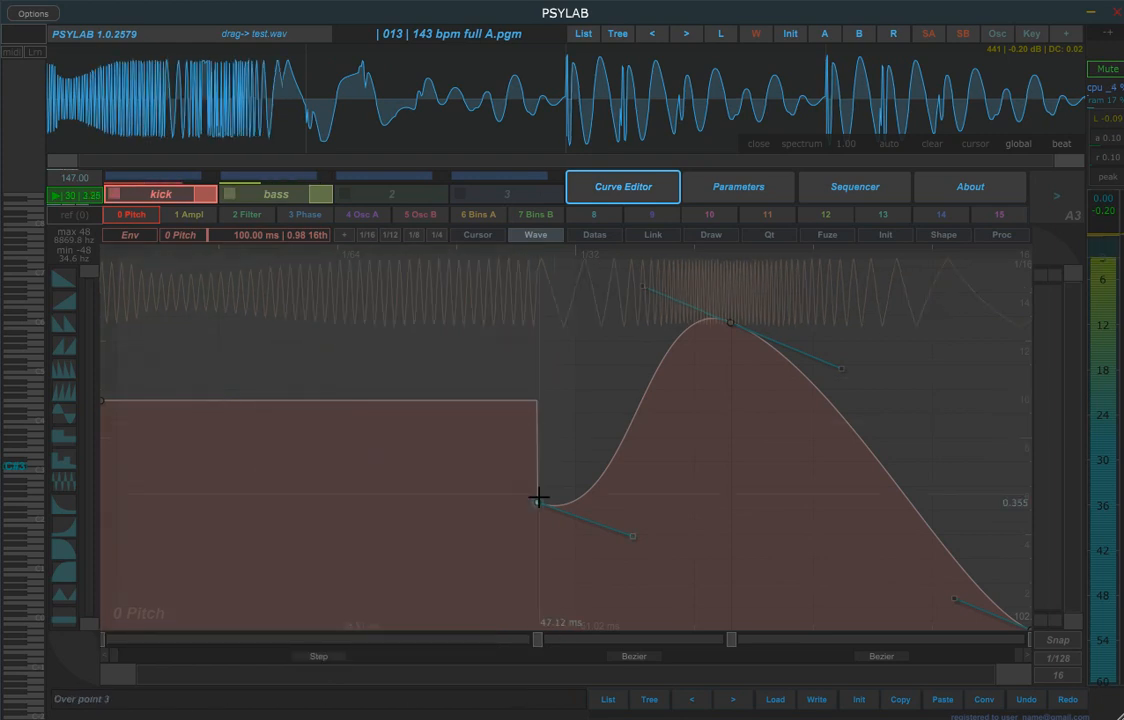
pyautogui.moveTo(102, 396); pyautogui.dragTo(95, 345)
# - Set the first segment's interpolation to Fx and lower its control point towards a straight slope
pyautogui.click(320, 656)
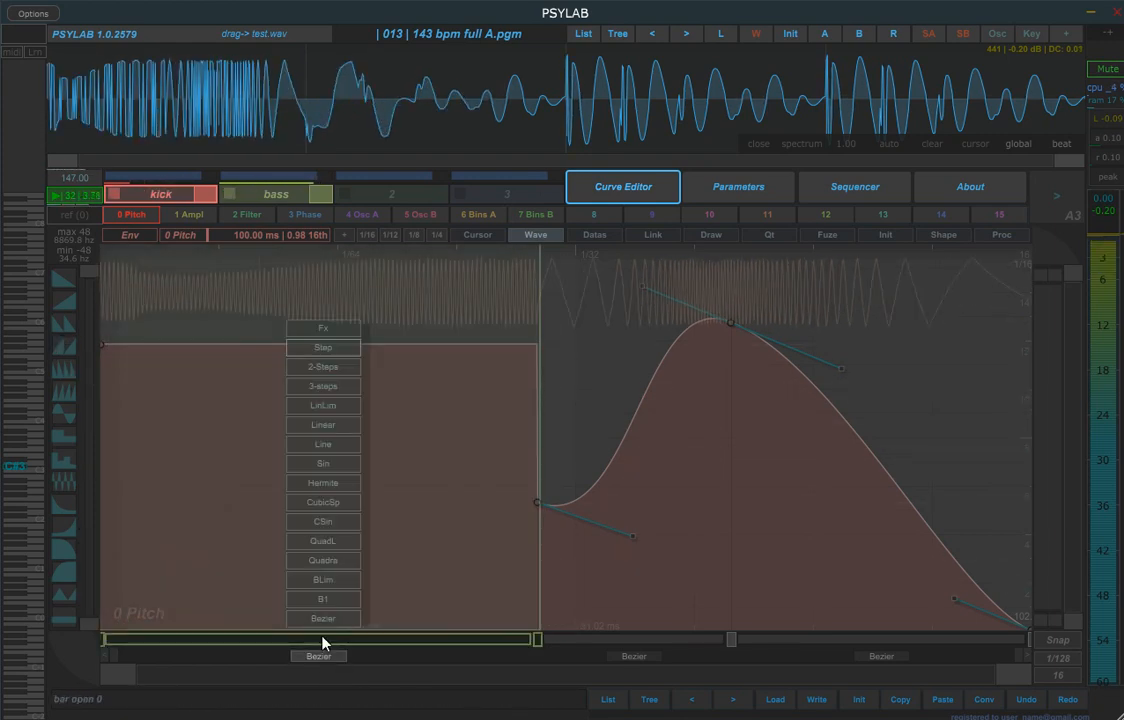
pyautogui.click(314, 327)
pyautogui.moveTo(318, 346); pyautogui.dragTo(318, 410)
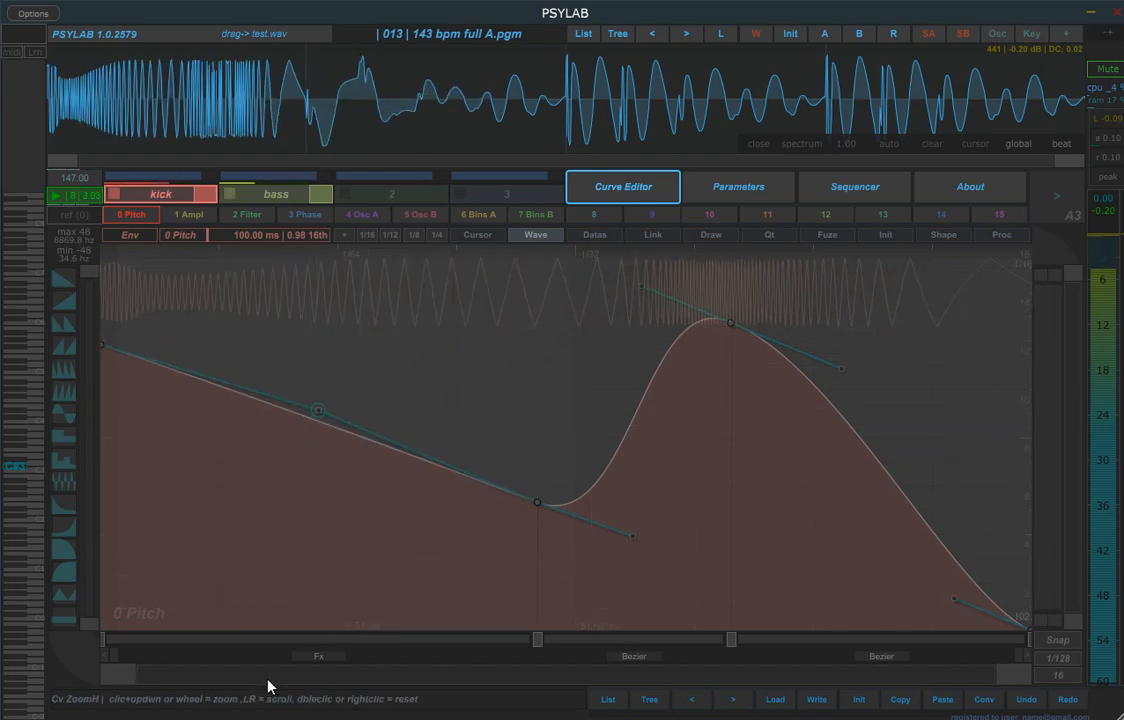
# - Open the first segment's interpolation types and apply Bezier to all segments
pyautogui.click(320, 657)
pyautogui.click(322, 658)
pyautogui.click(324, 660)
pyautogui.moveTo(331, 620)
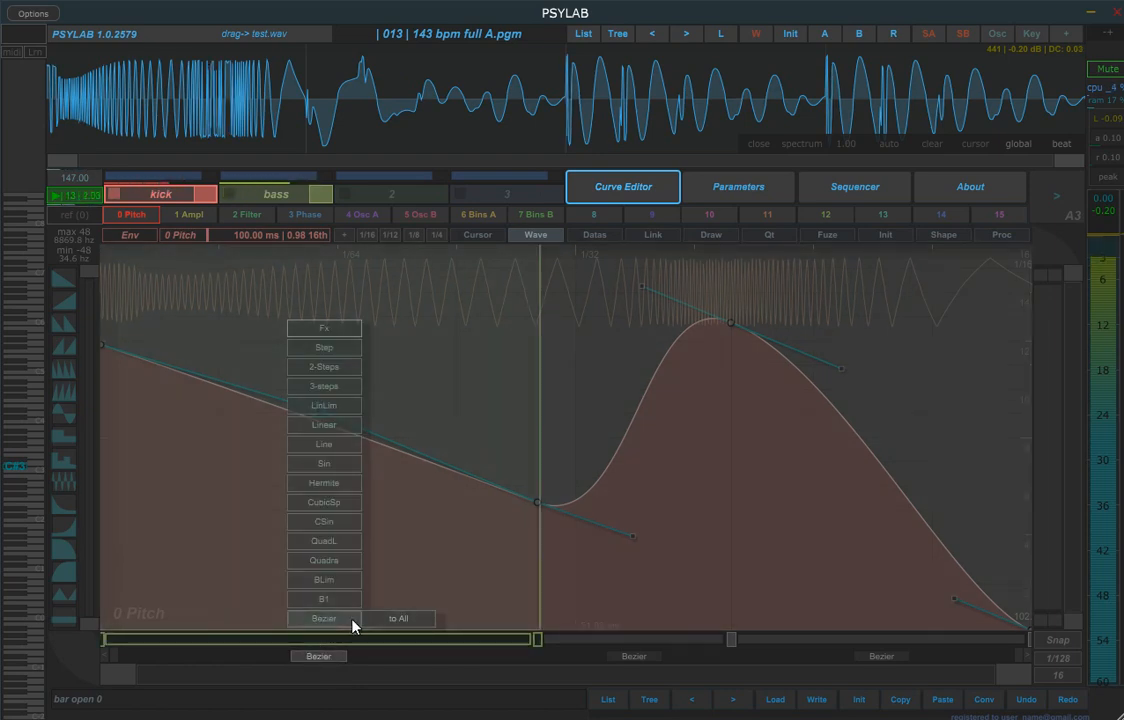
pyautogui.click(415, 619)
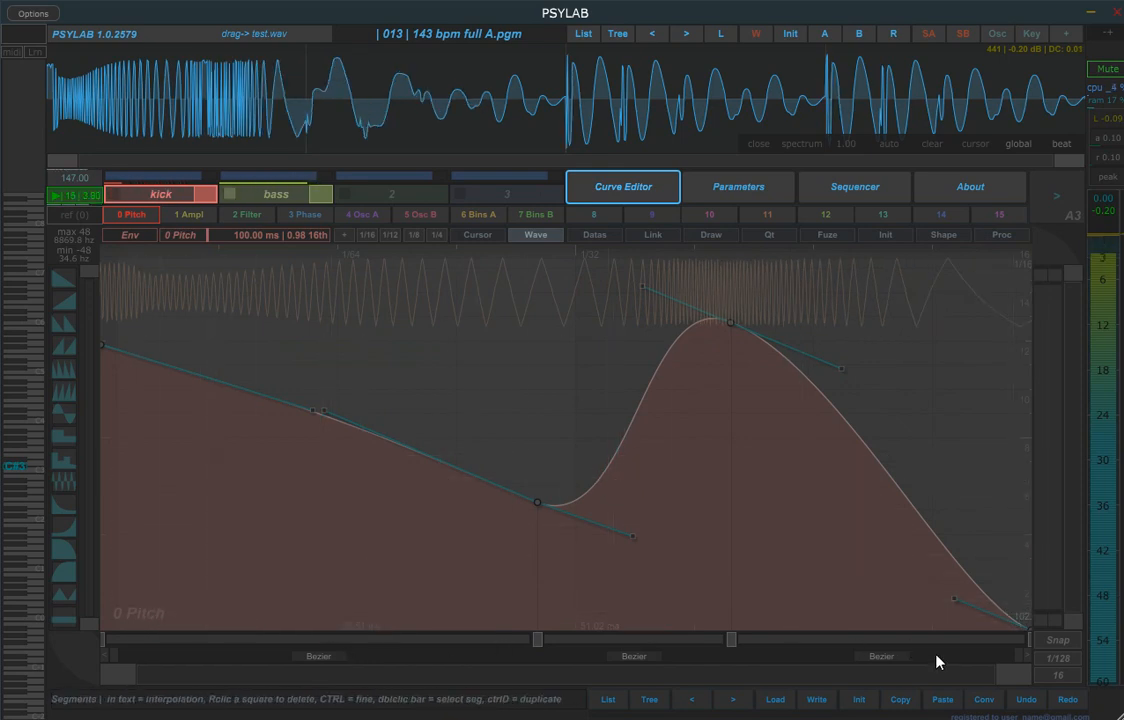
pyautogui.moveTo(1027, 655)
pyautogui.mouseDown()
pyautogui.moveTo(250, 655)
pyautogui.moveTo(1071, 657)
pyautogui.moveTo(748, 647)
pyautogui.moveTo(560, 656)
pyautogui.moveTo(1026, 657)
pyautogui.mouseUp()
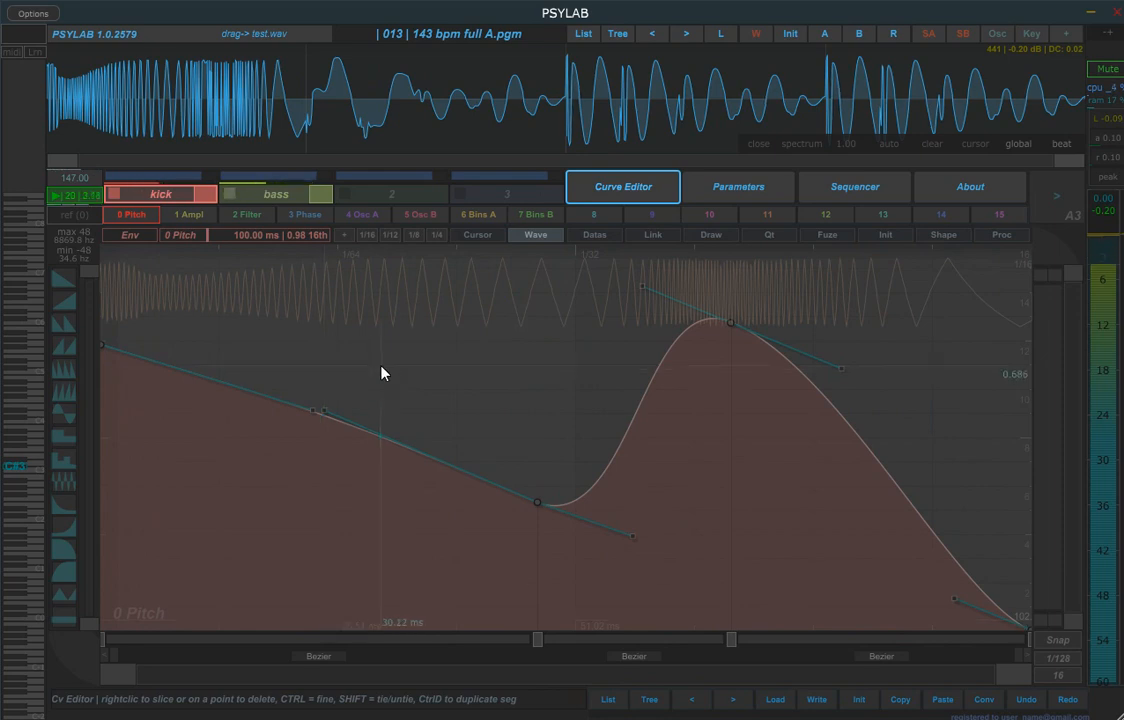
# - Lower the pitch curve's start point and delete the point between the first and second segments
pyautogui.moveTo(99, 349); pyautogui.dragTo(104, 494)
pyautogui.moveTo(536, 504); pyautogui.dragTo(584, 476)
pyautogui.rightClick(584, 476)
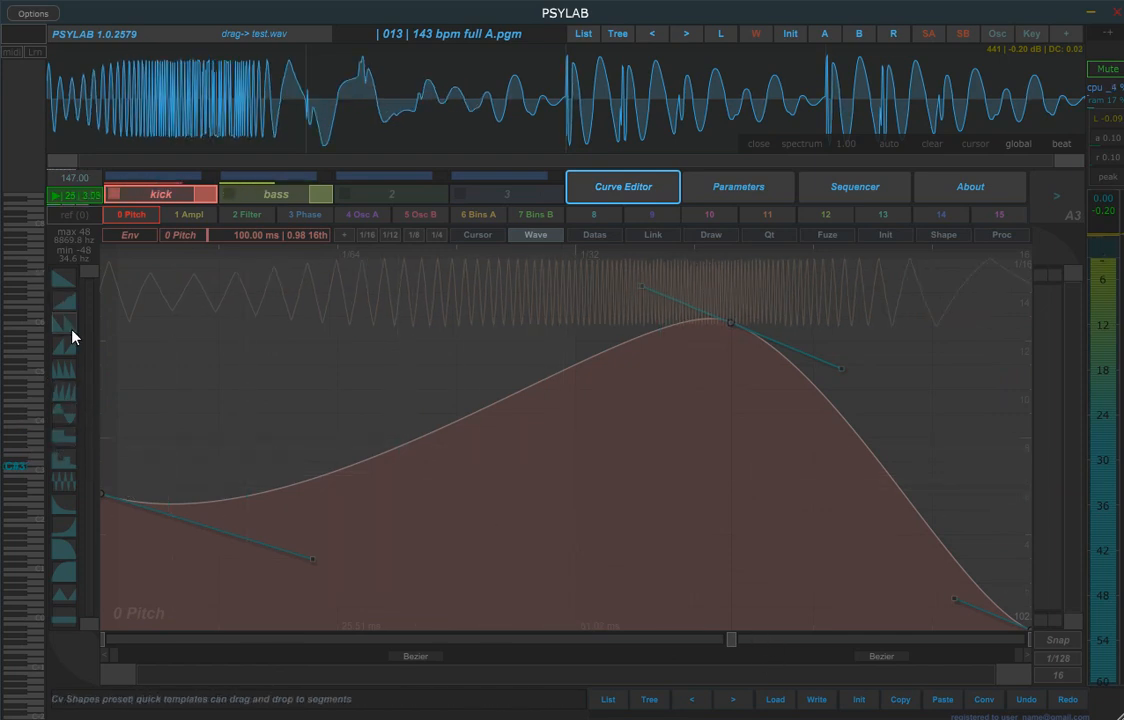
# - Apply the four-ramp rising sawtooth template to the first segment and the sine template to the last, then raise the end point
pyautogui.moveTo(63, 390); pyautogui.dragTo(509, 522)
pyautogui.moveTo(71, 432); pyautogui.dragTo(780, 494)
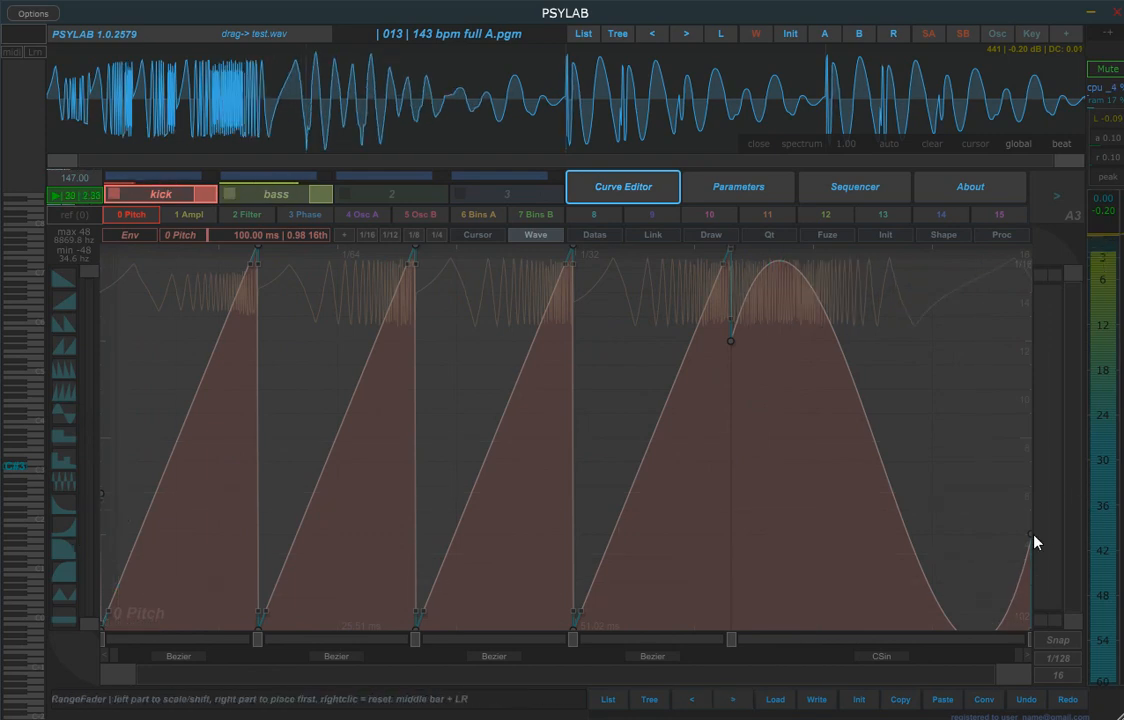
pyautogui.moveTo(1030, 535); pyautogui.dragTo(1029, 438)
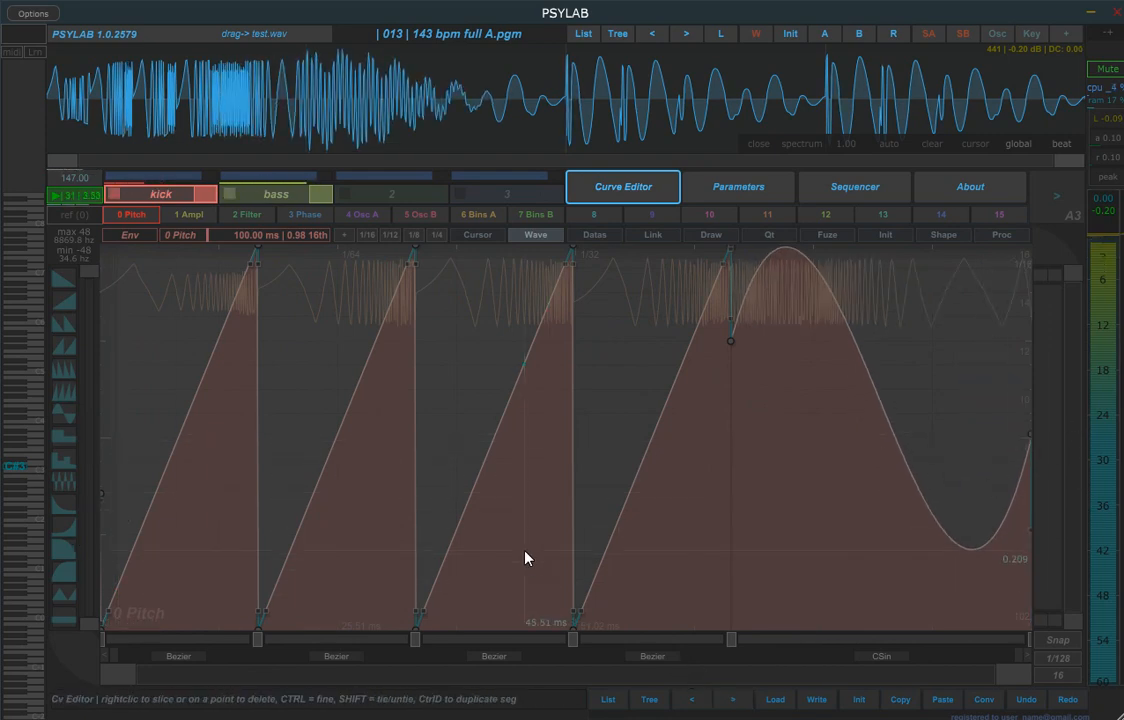
# - Reset the pitch curve to its initial shape, add a point at its middle and lower the start point
pyautogui.click(858, 699)
pyautogui.rightClick(561, 441)
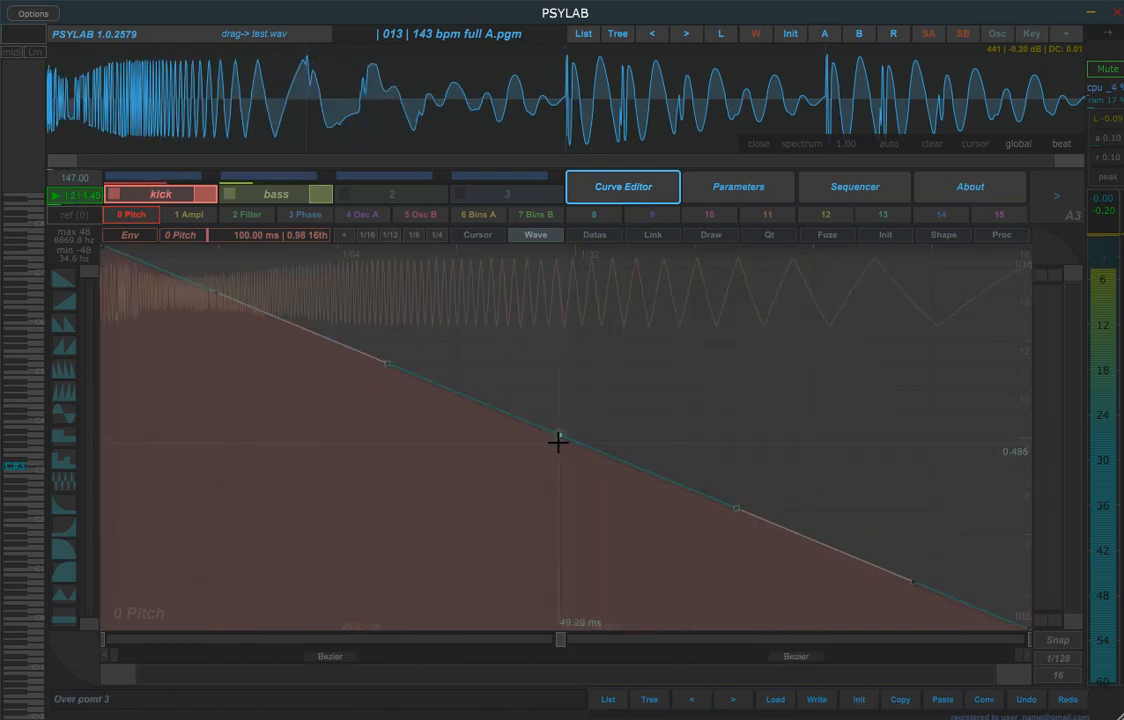
pyautogui.moveTo(100, 254); pyautogui.dragTo(102, 476)
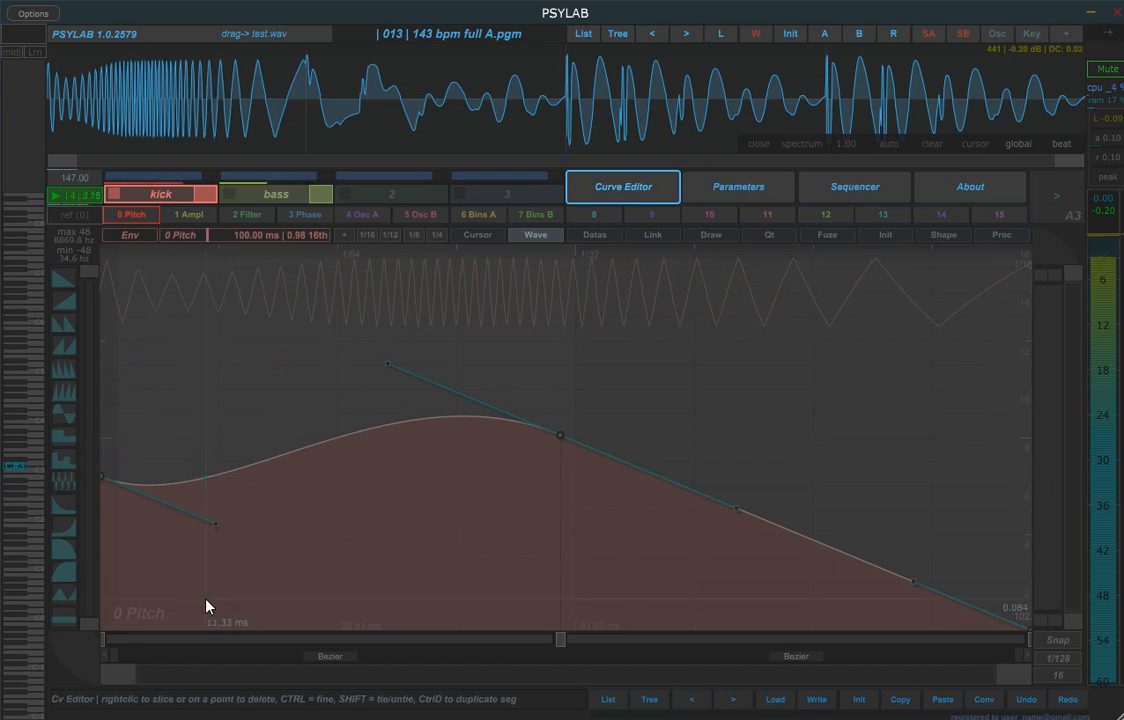
# - Zoom and scroll the pitch curve horizontally and restore the full-length view
pyautogui.moveTo(588, 676); pyautogui.dragTo(558, 628)
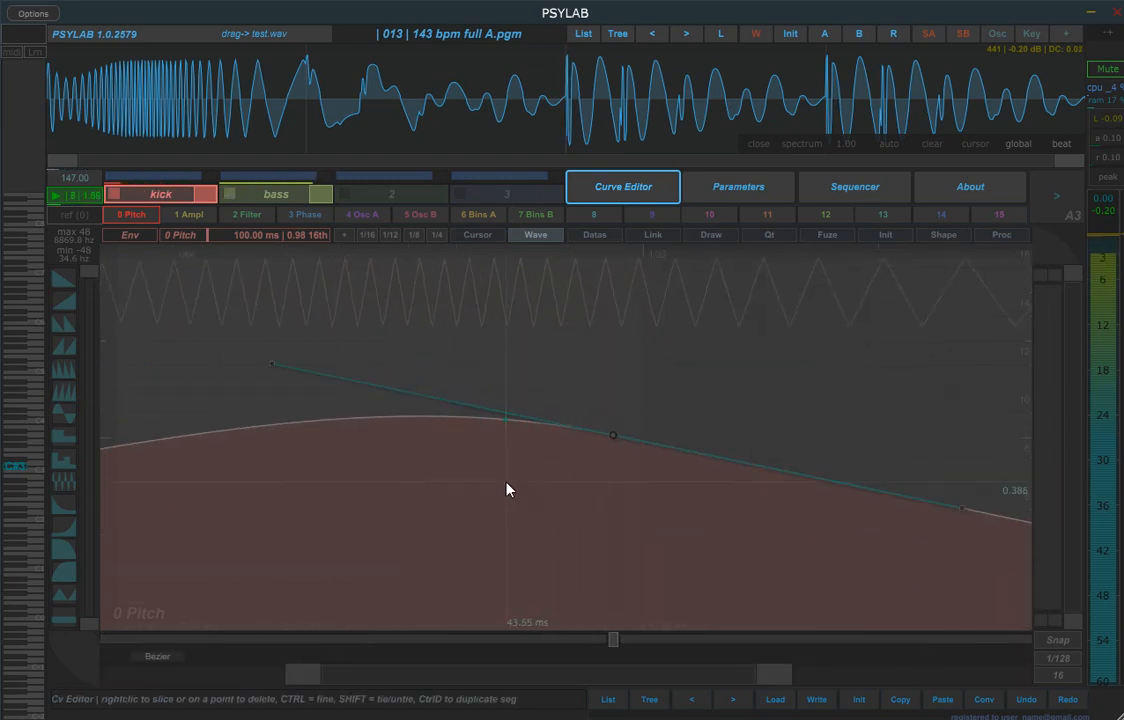
pyautogui.moveTo(494, 680)
pyautogui.mouseDown()
pyautogui.moveTo(494, 712)
pyautogui.moveTo(492, 657)
pyautogui.mouseUp()
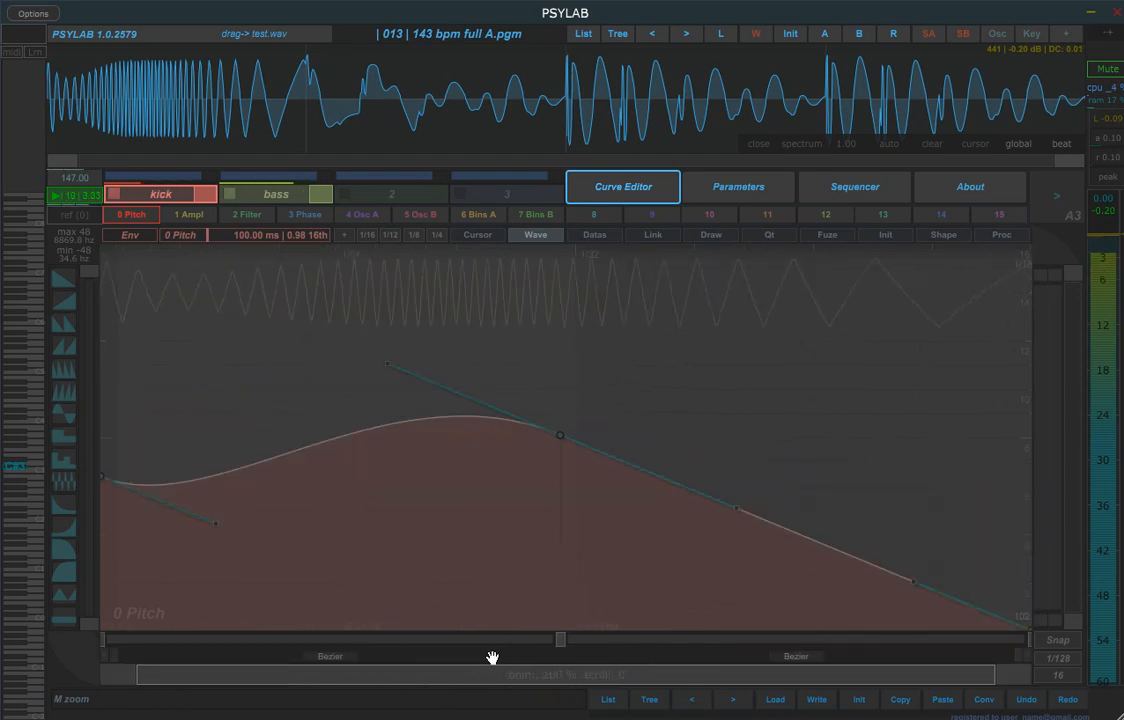
pyautogui.moveTo(134, 680)
pyautogui.mouseDown()
pyautogui.moveTo(134, 702)
pyautogui.moveTo(134, 675)
pyautogui.mouseUp()
pyautogui.moveTo(1015, 676); pyautogui.dragTo(1014, 640)
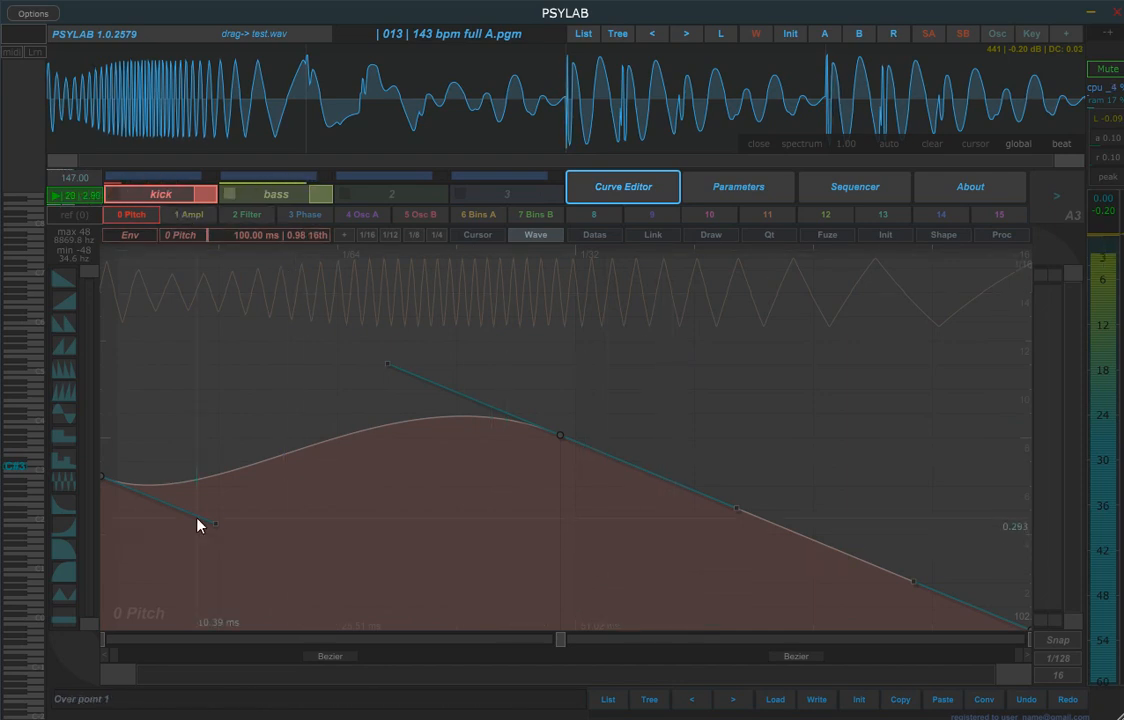
# - Raise the pitch curve's start point and show the moving playback cursor
pyautogui.moveTo(104, 474); pyautogui.dragTo(78, 305)
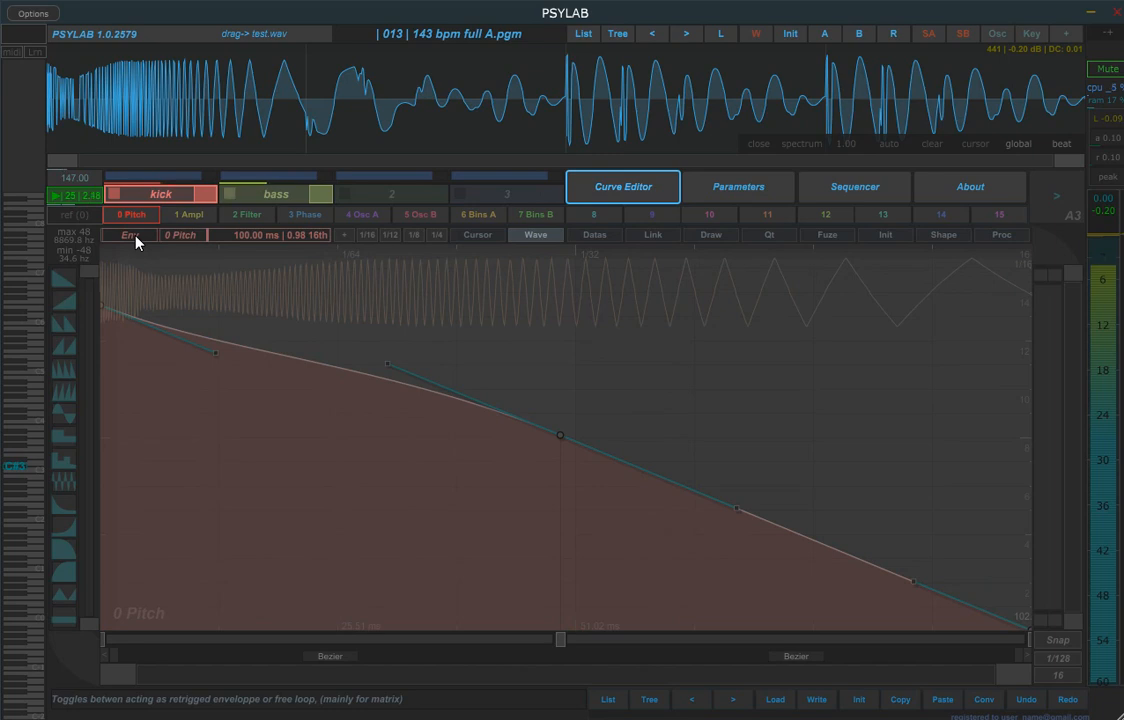
pyautogui.click(485, 240)
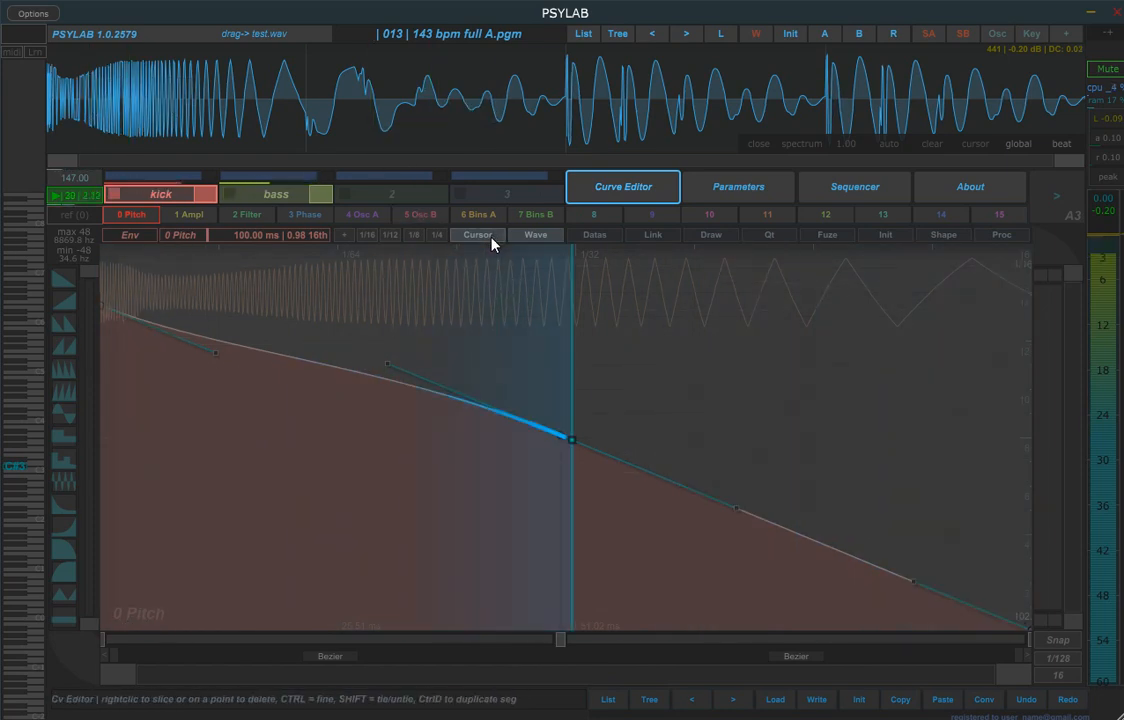
# - Lengthen the pitch curve to 1.50 beats, then set its duration to exactly 200 ms
pyautogui.moveTo(220, 243); pyautogui.dragTo(226, 213)
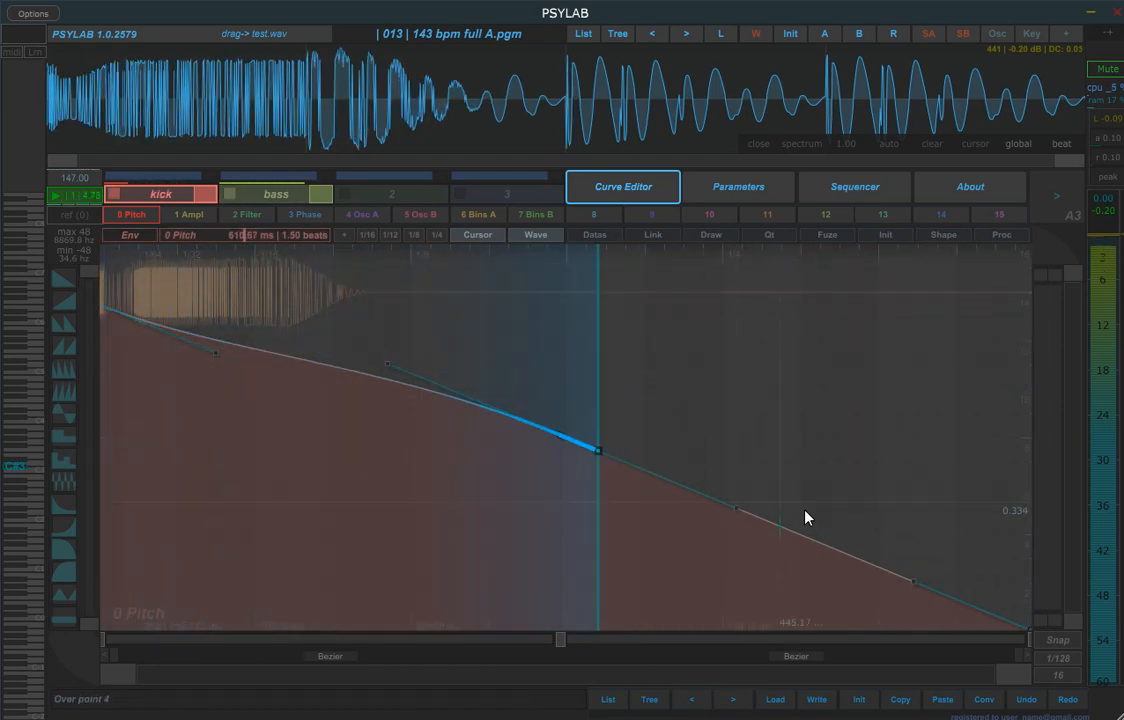
pyautogui.click(256, 236)
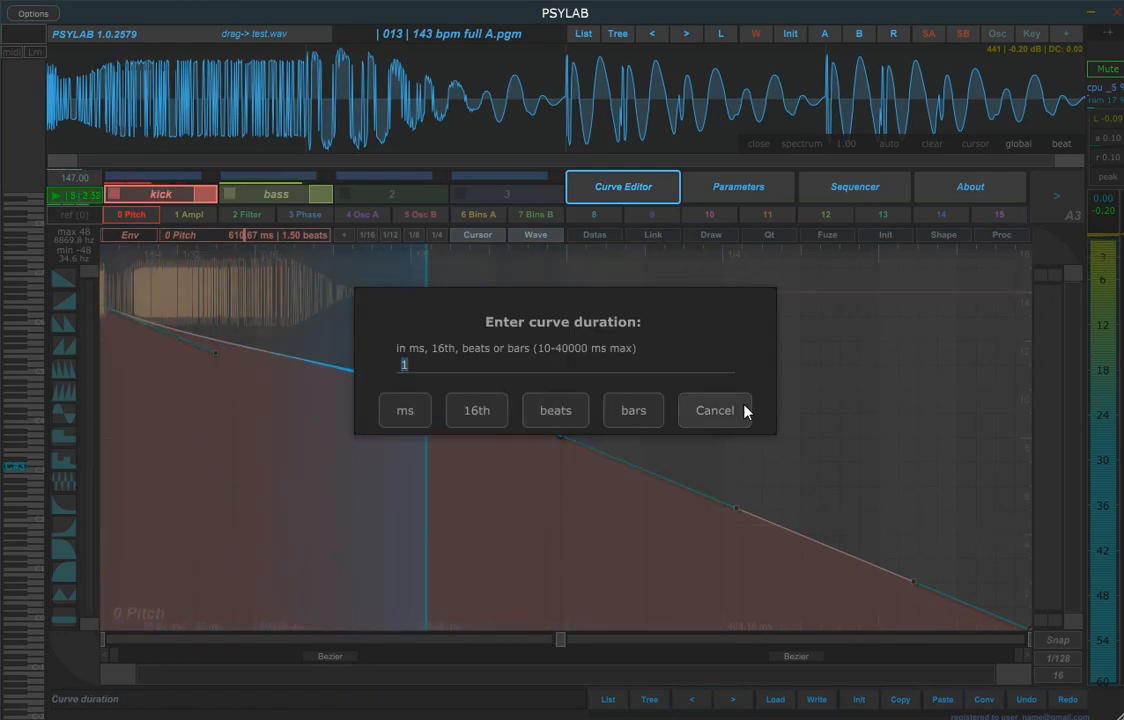
pyautogui.write('2000')
pyautogui.press('BackSpace')
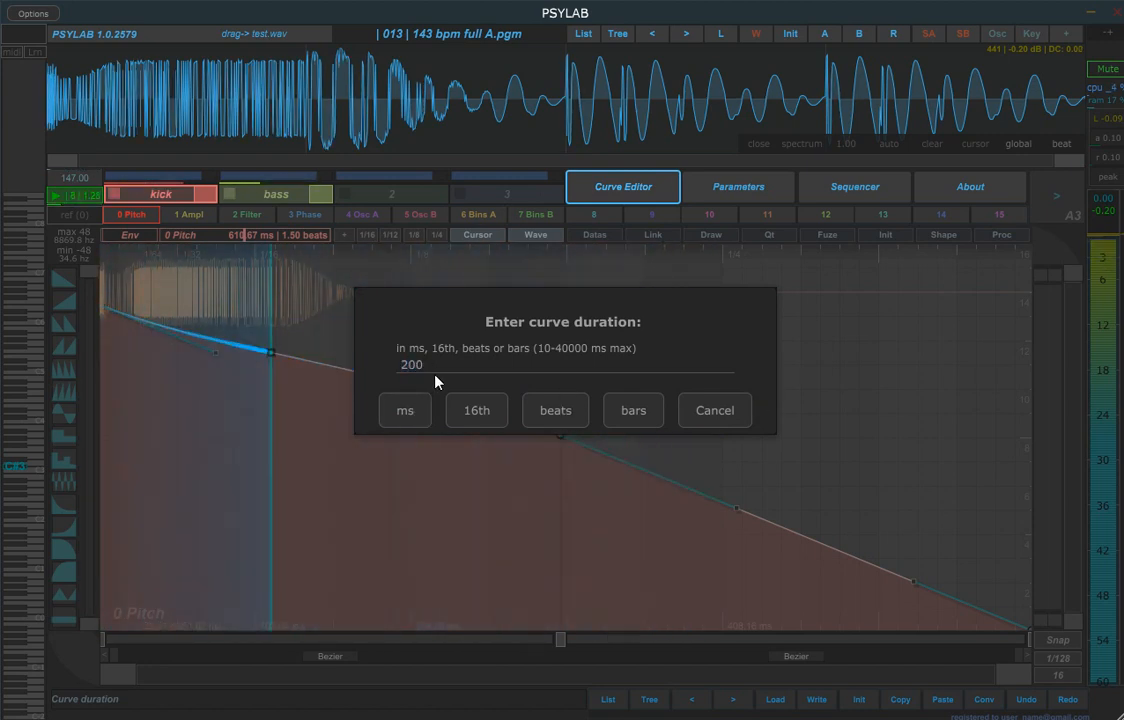
pyautogui.click(405, 418)
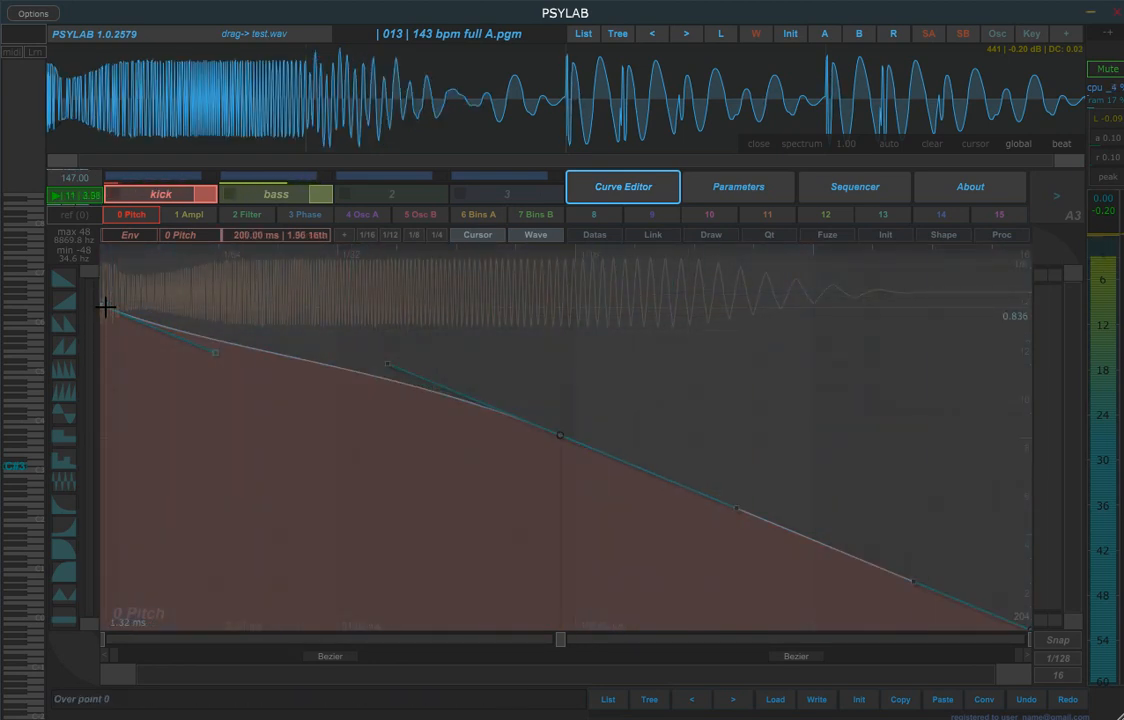
# - Try a pitch curve duration of 1.50 16ths and set it to the 1/8 preset length
pyautogui.moveTo(1028, 627); pyautogui.dragTo(1084, 646)
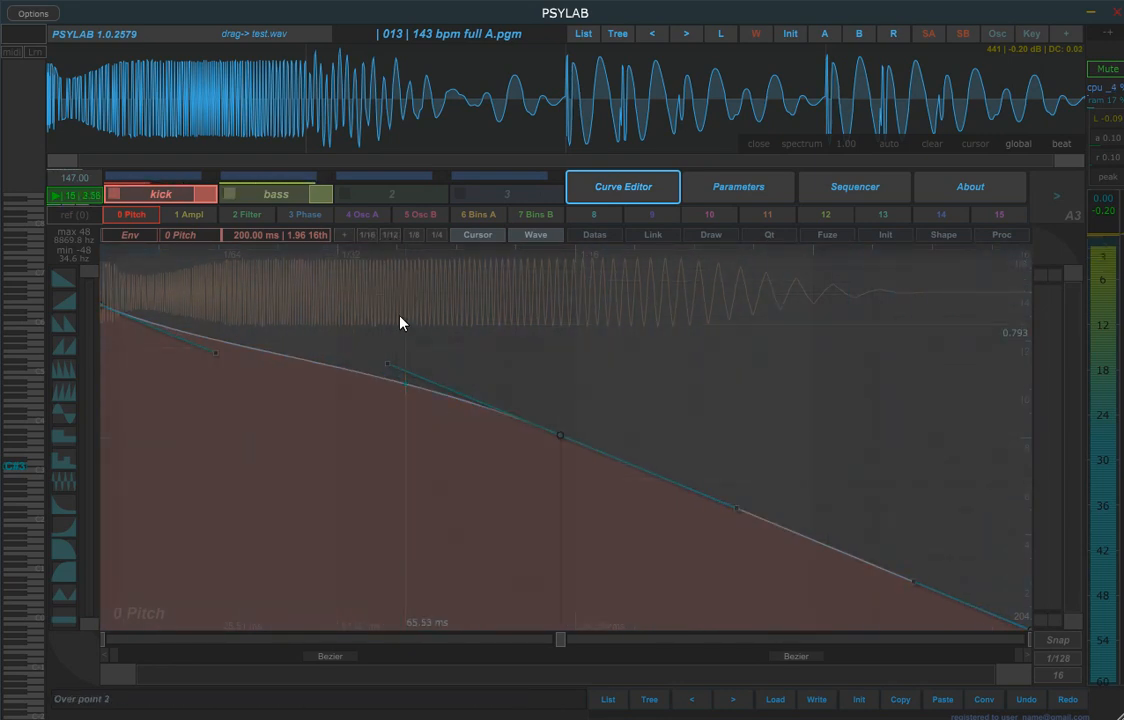
pyautogui.click(375, 238)
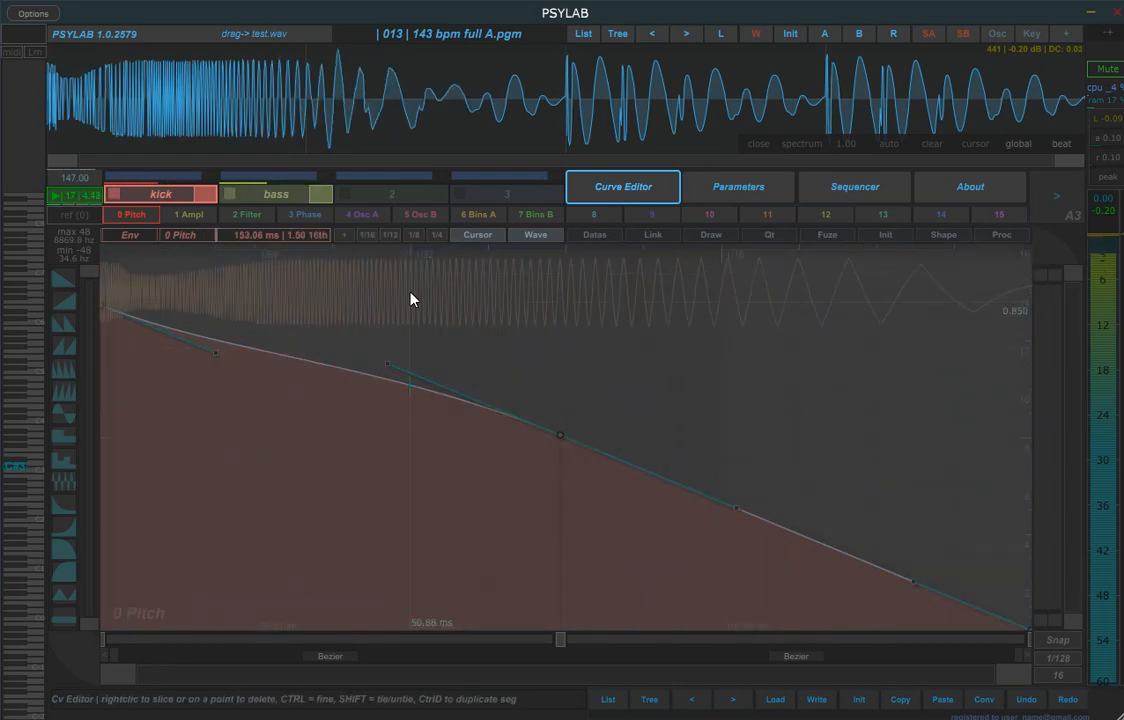
pyautogui.click(414, 236)
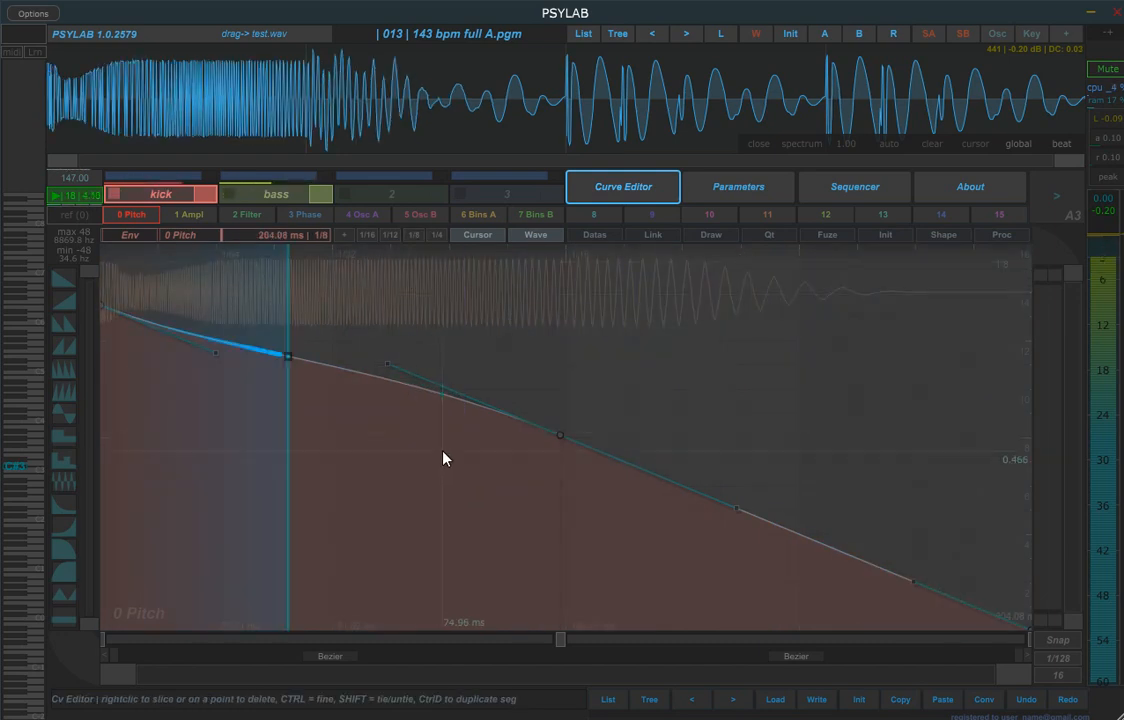
# - Delete the middle point and shape the pitch curve into a steep decay with both handles, raising the start point to maximum
pyautogui.doubleClick(563, 434)
pyautogui.moveTo(216, 353); pyautogui.dragTo(109, 625)
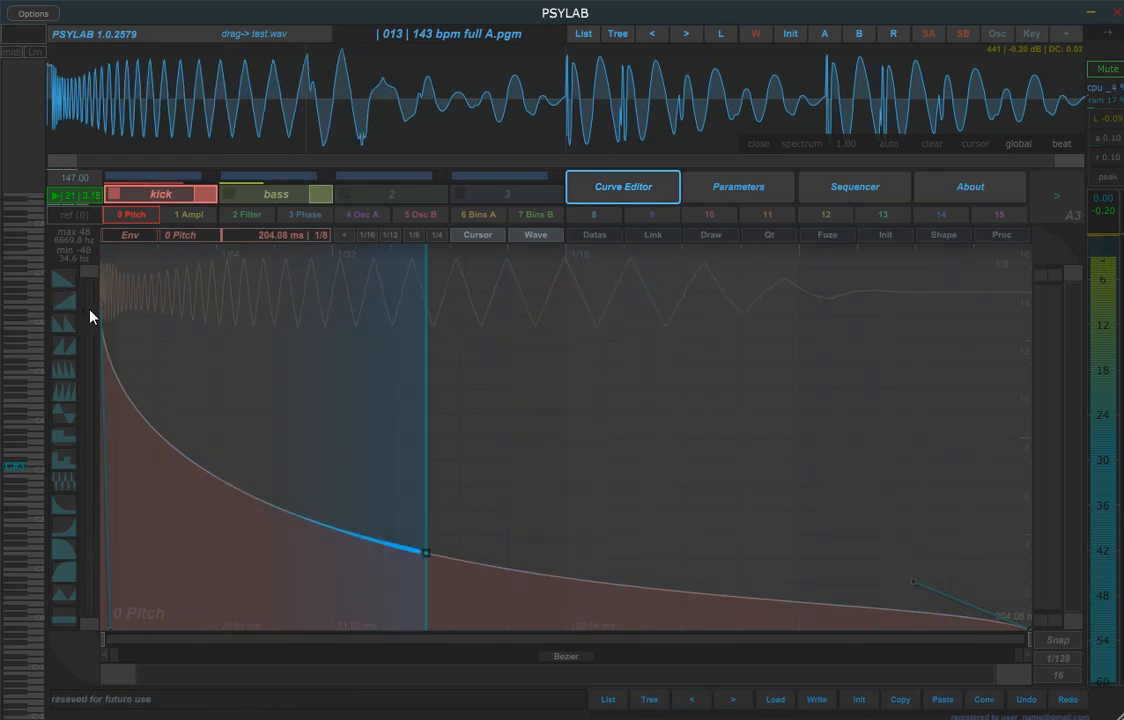
pyautogui.moveTo(102, 303); pyautogui.dragTo(103, 249)
pyautogui.moveTo(914, 583); pyautogui.dragTo(282, 603)
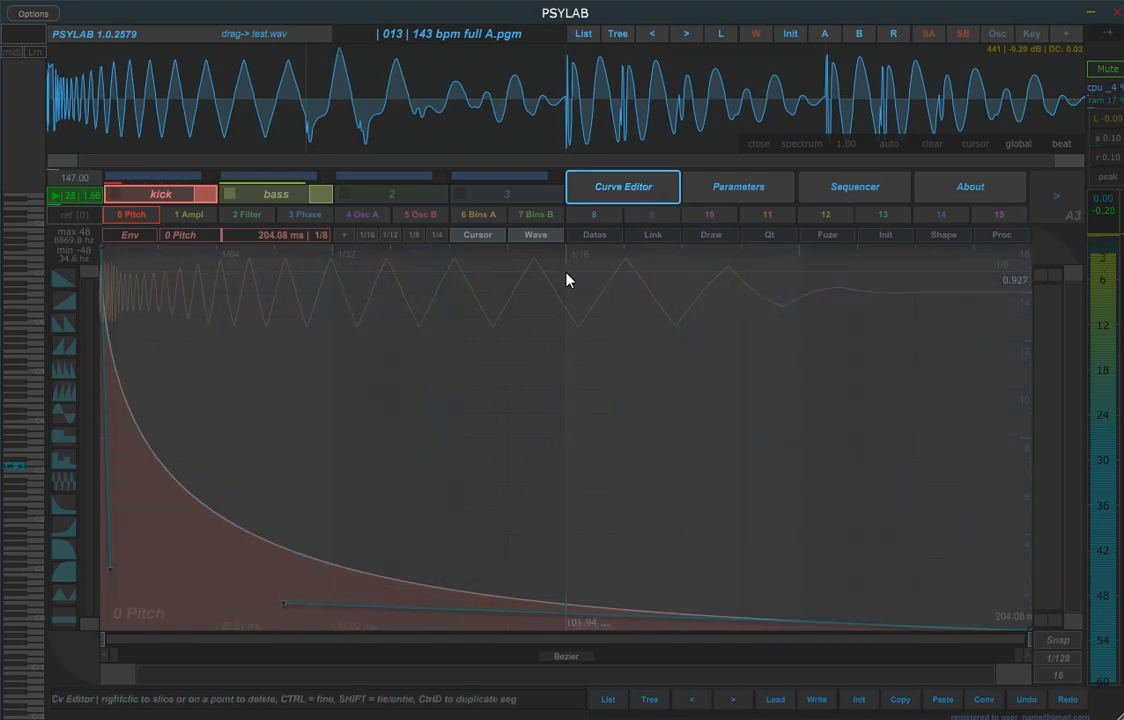
# - With the playback cursor hidden, switch the pitch curve to Loop mode and set its duration to 1 bar
pyautogui.click(475, 236)
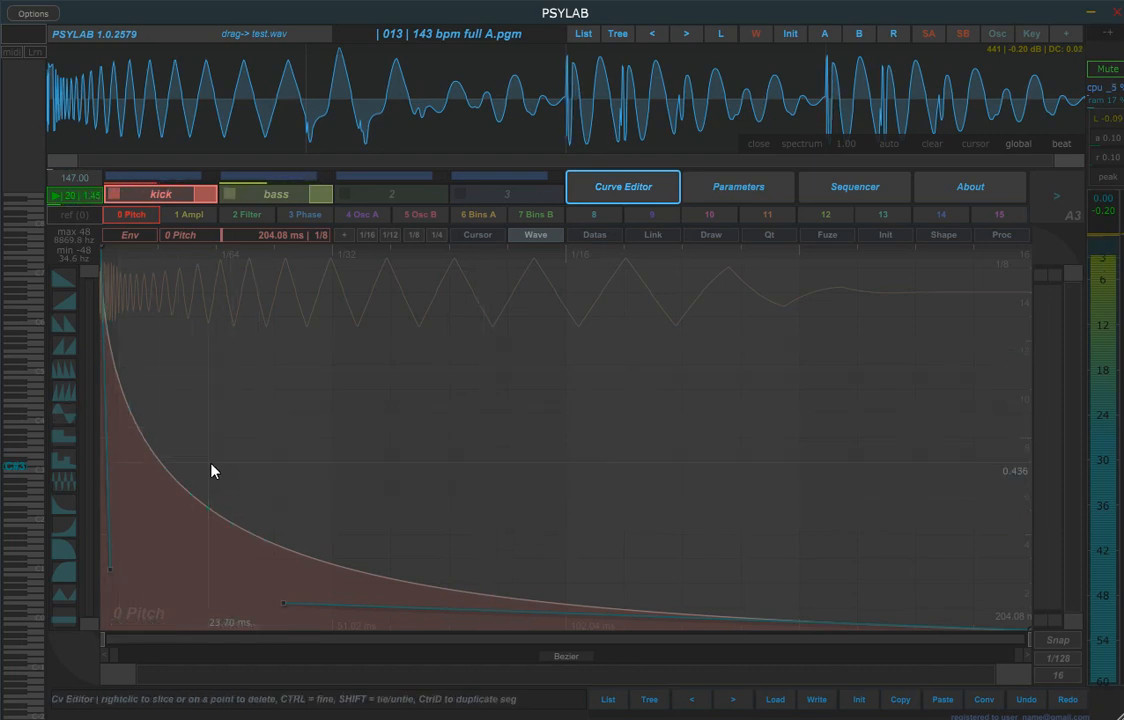
pyautogui.click(130, 234)
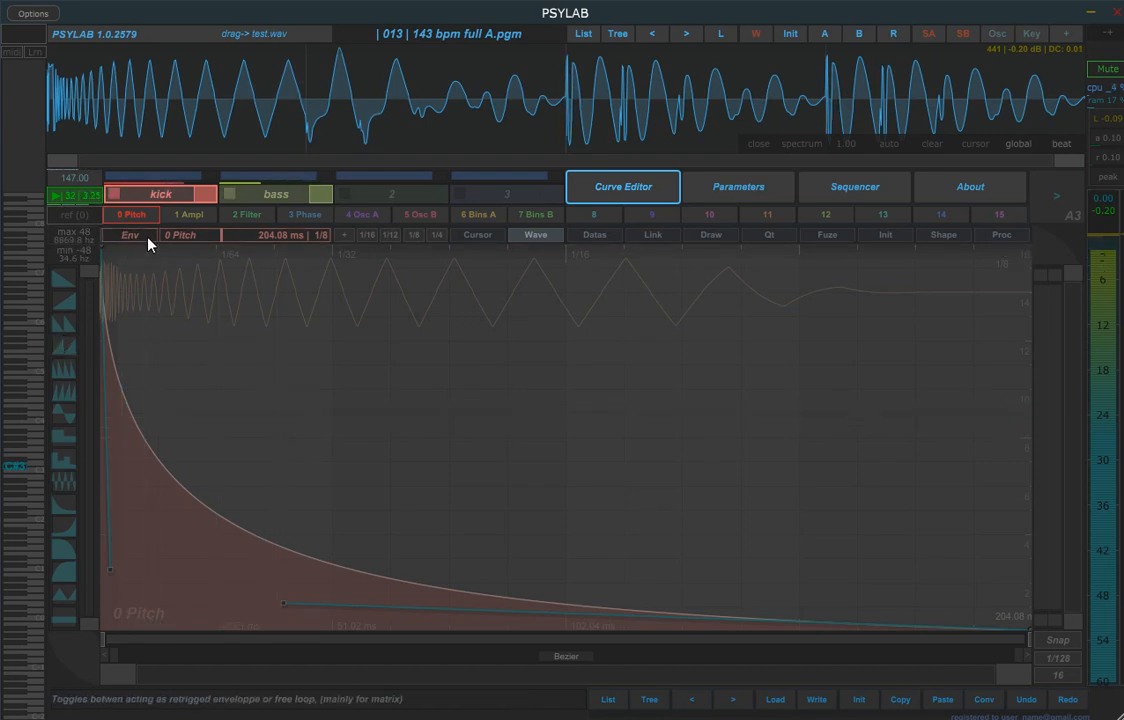
pyautogui.click(265, 234)
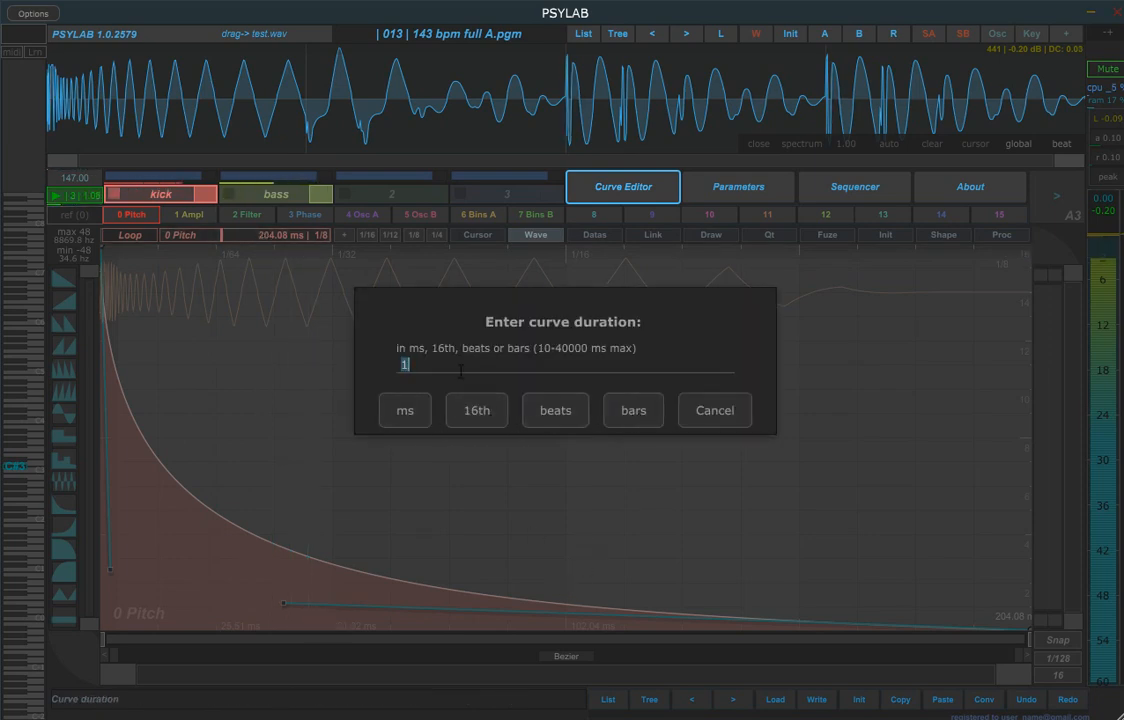
pyautogui.click(632, 418)
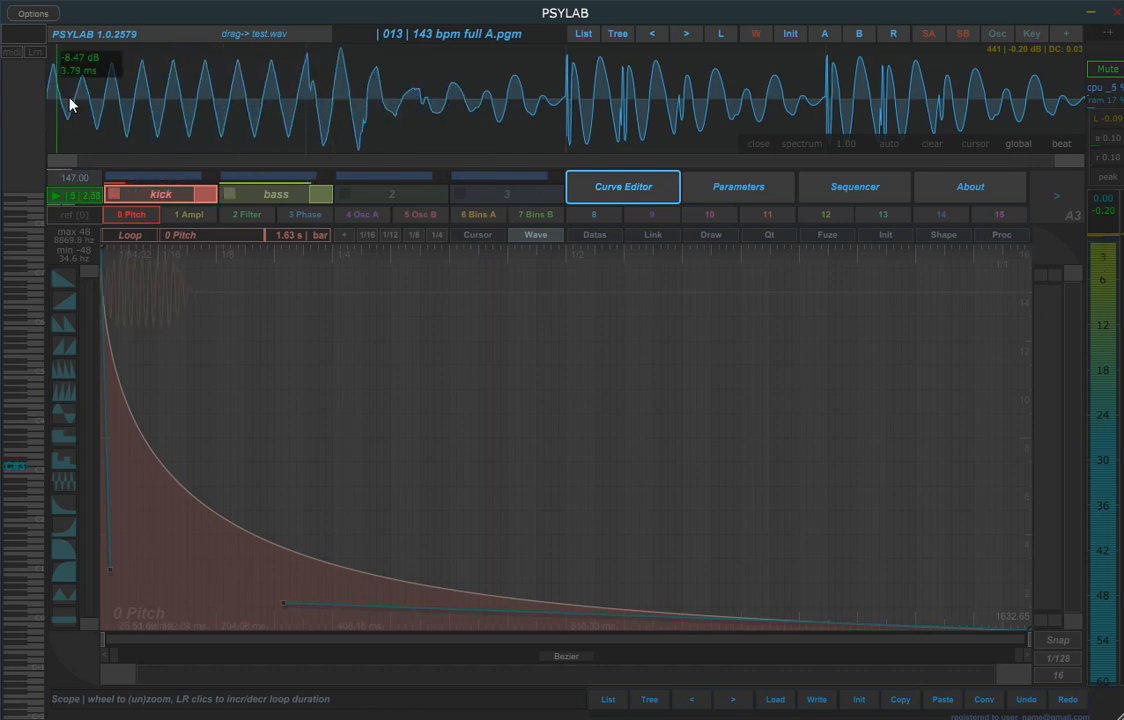
# - Show the playback cursor and return the pitch curve to Env mode with a 1/8 duration
pyautogui.click(490, 238)
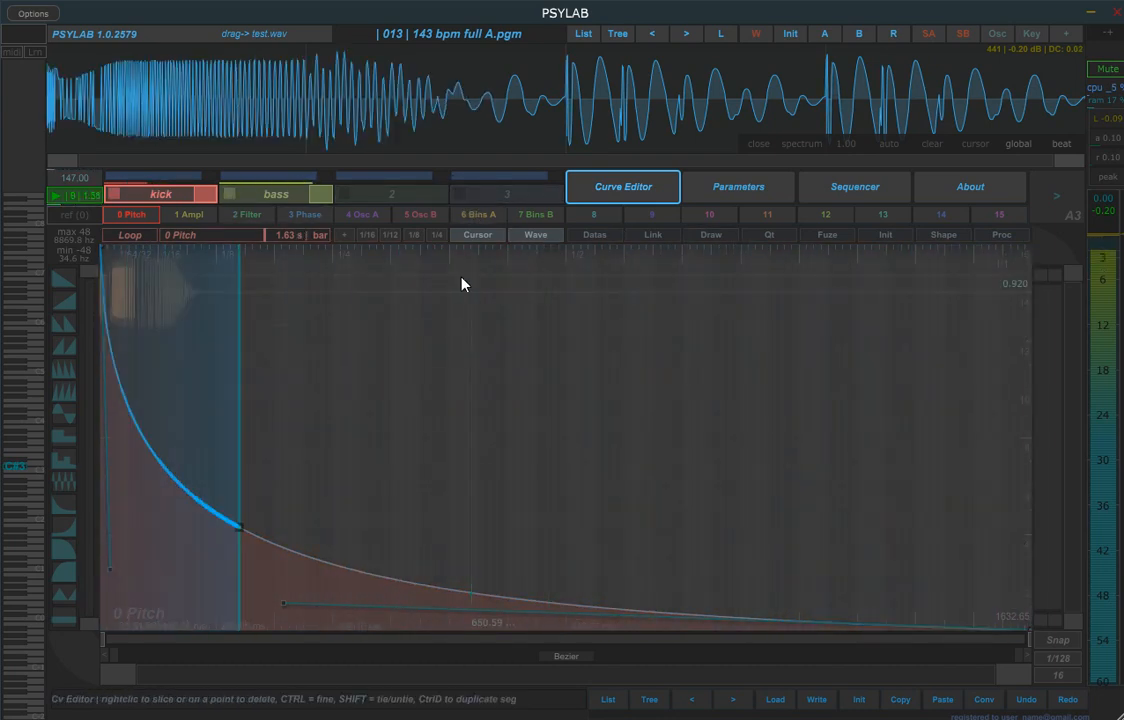
pyautogui.click(130, 235)
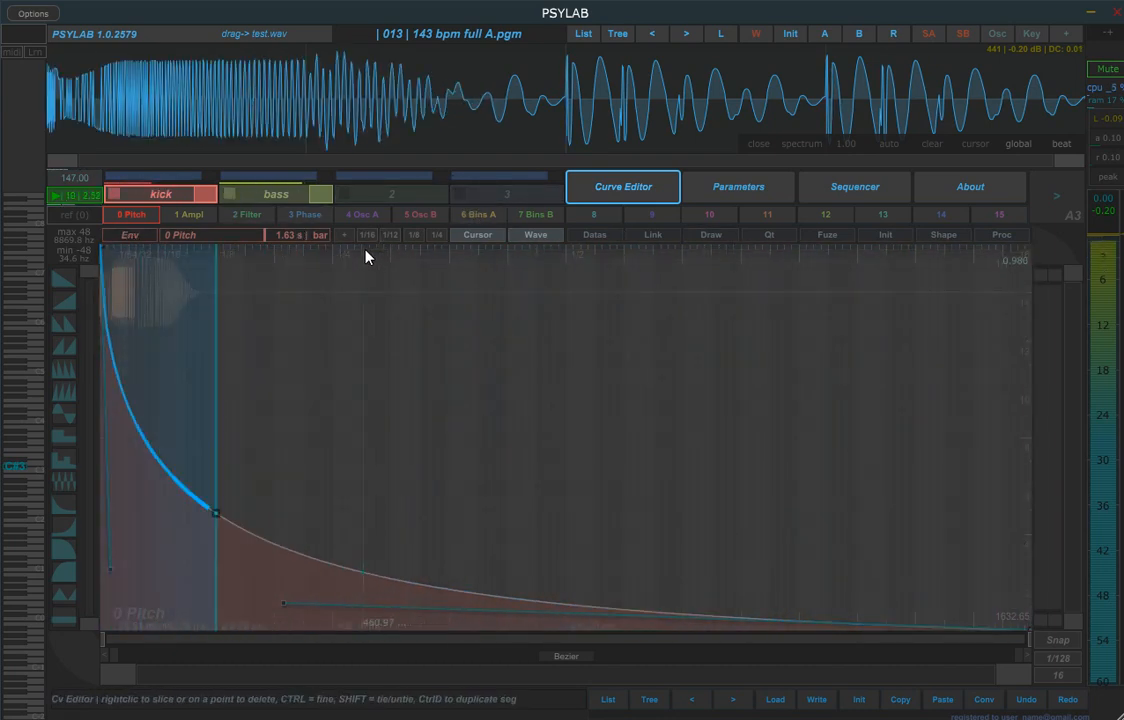
pyautogui.click(368, 237)
pyautogui.click(420, 237)
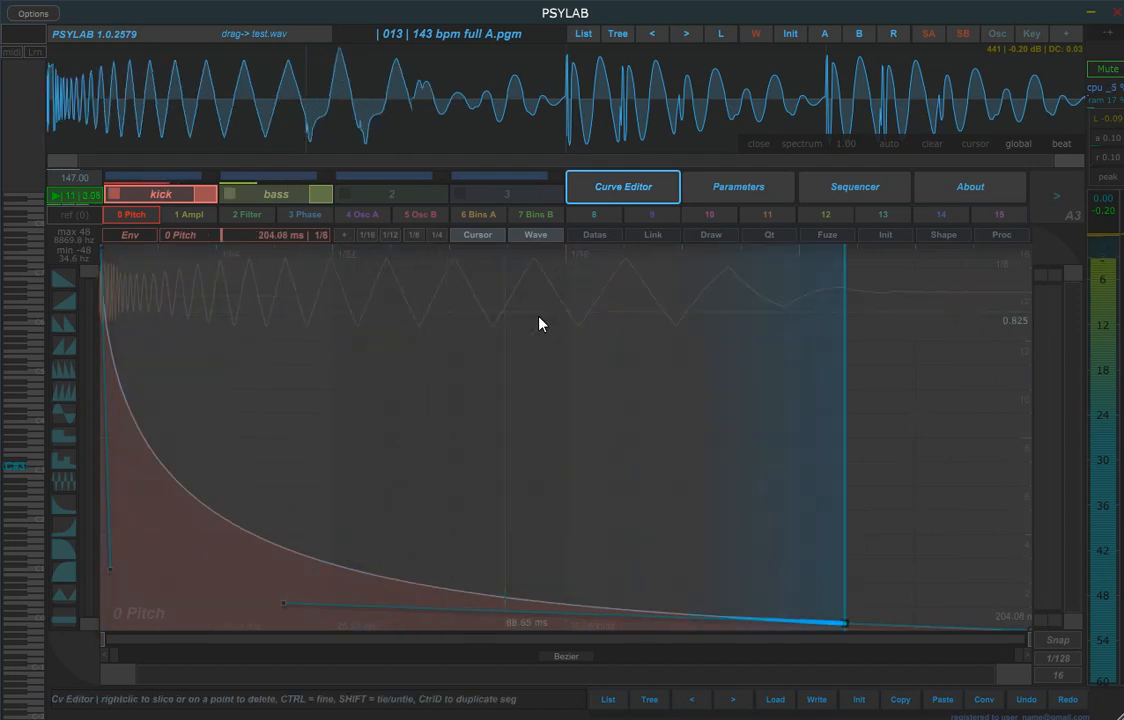
# - Display the point data on the pitch curve and add a point on the decay at about 26 ms
pyautogui.click(594, 235)
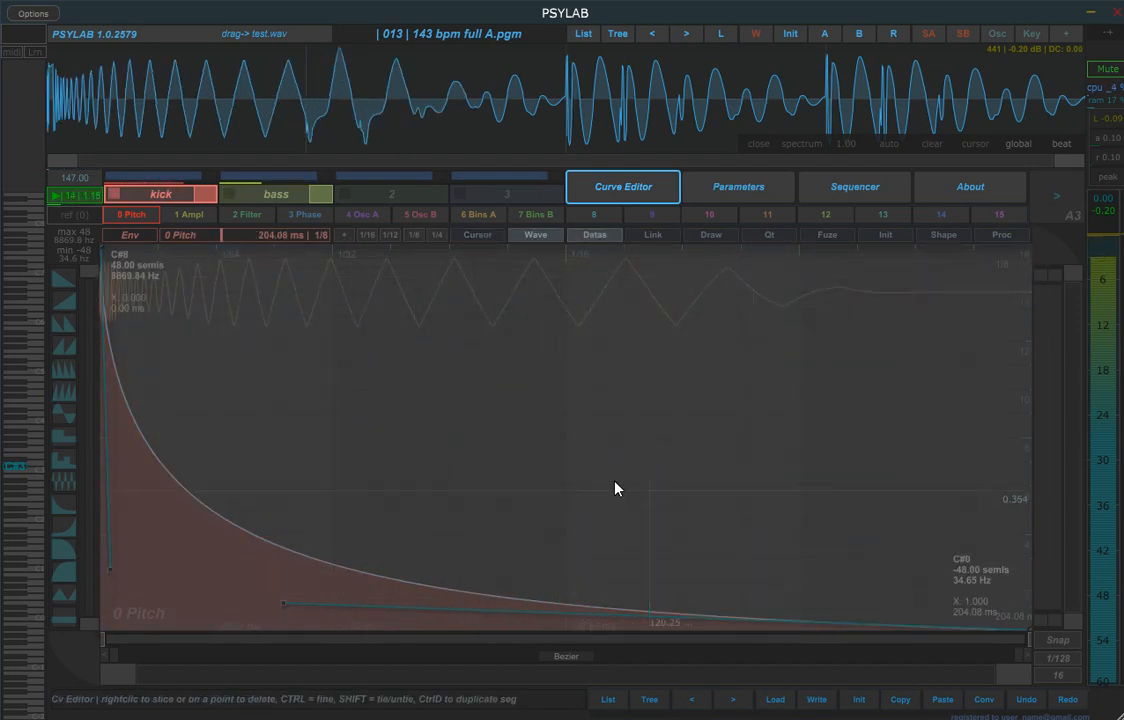
pyautogui.doubleClick(221, 515)
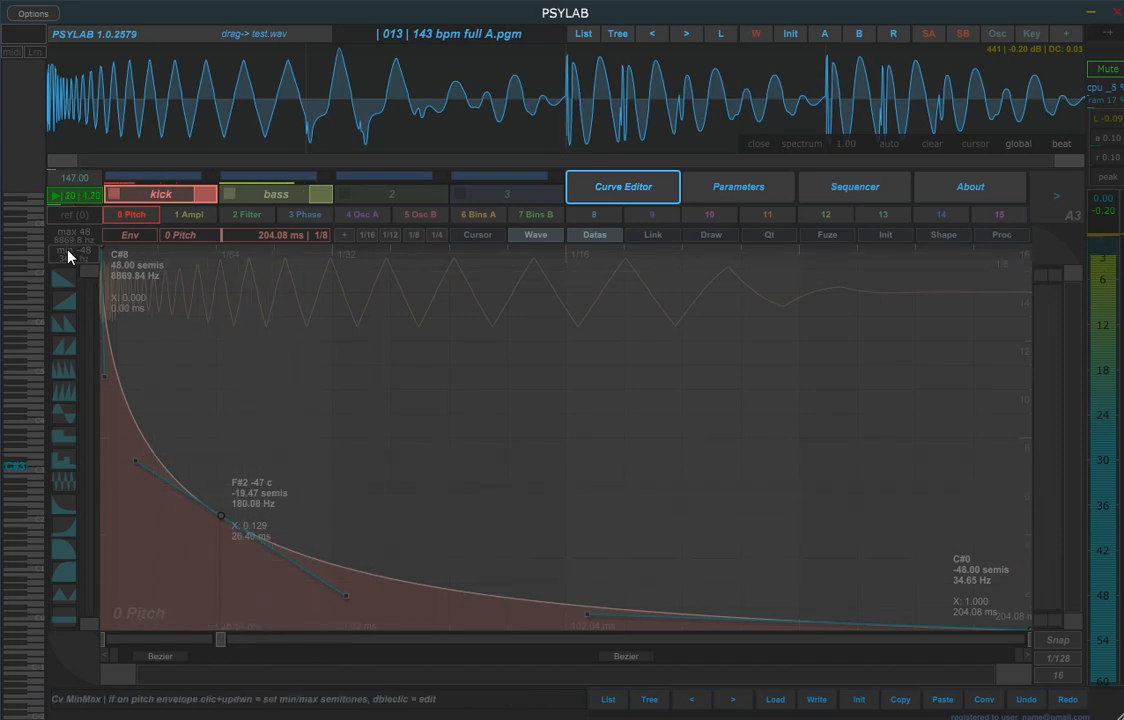
# - Set the pitch envelope's range to a maximum of 53 semitones and a minimum of -51 semitones
pyautogui.moveTo(80, 241); pyautogui.dragTo(87, 212)
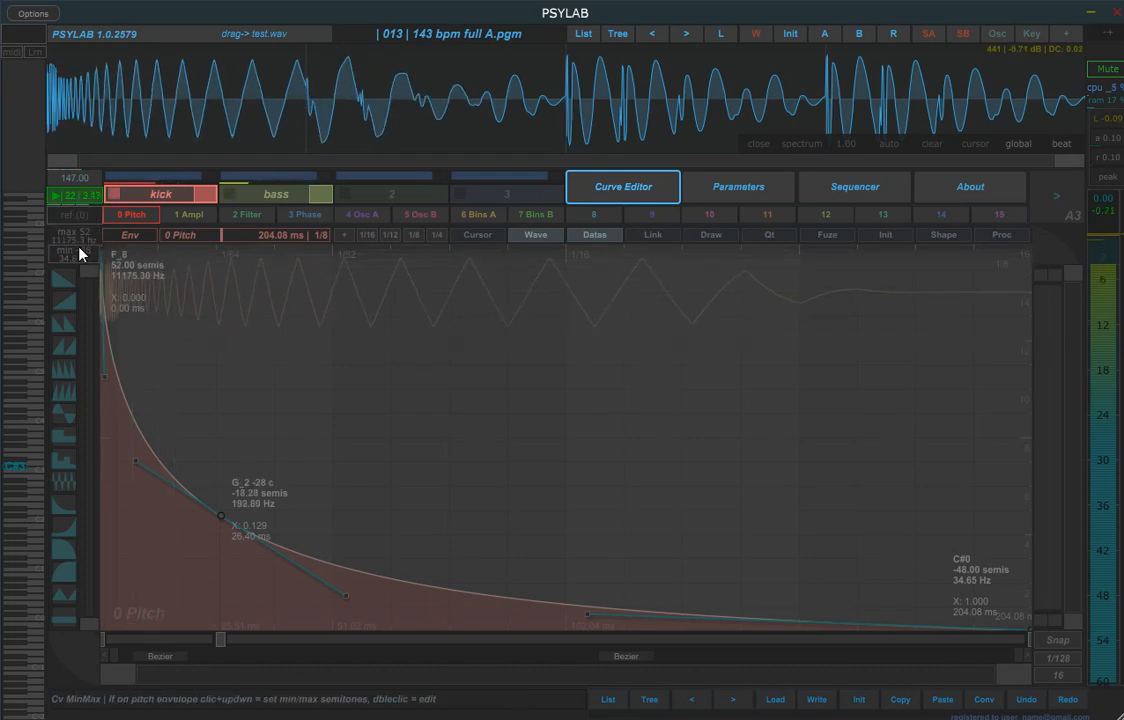
pyautogui.moveTo(63, 237); pyautogui.dragTo(104, 238)
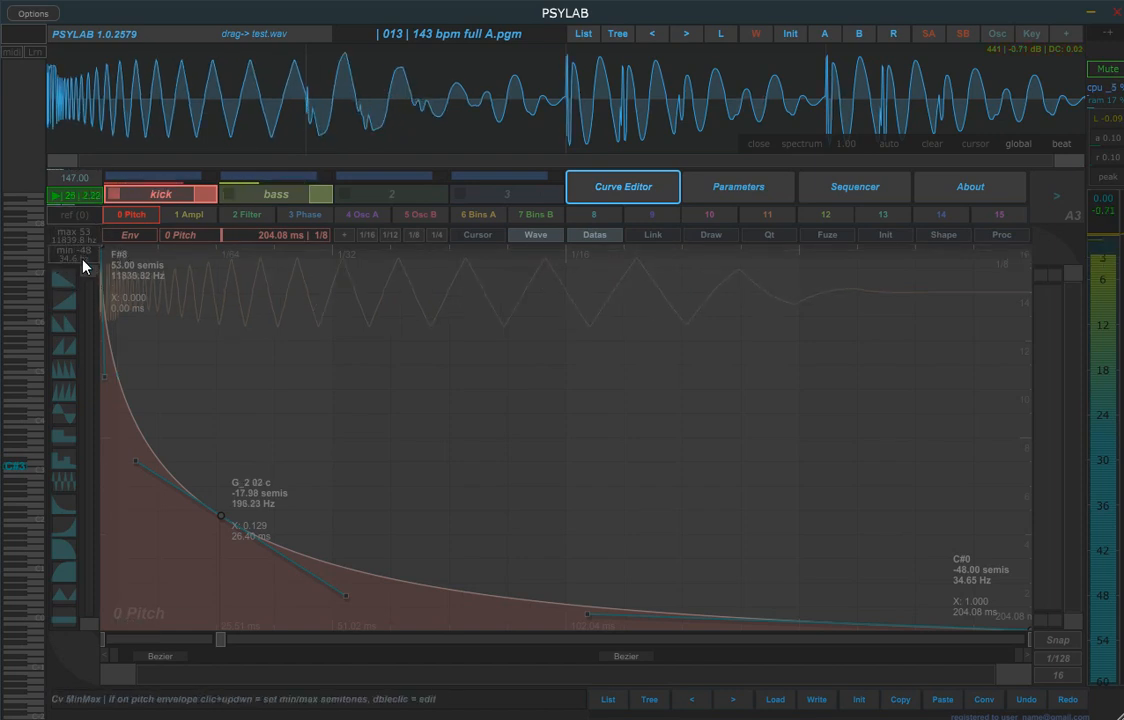
pyautogui.moveTo(83, 260); pyautogui.dragTo(88, 259)
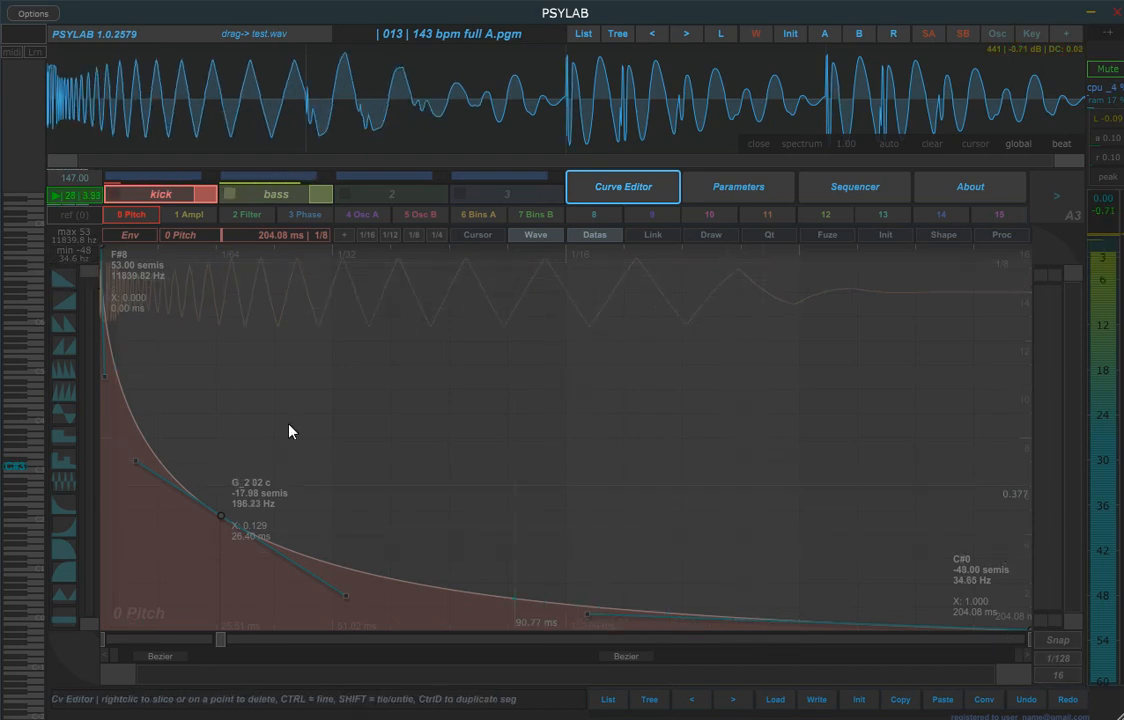
pyautogui.moveTo(80, 266); pyautogui.dragTo(78, 284)
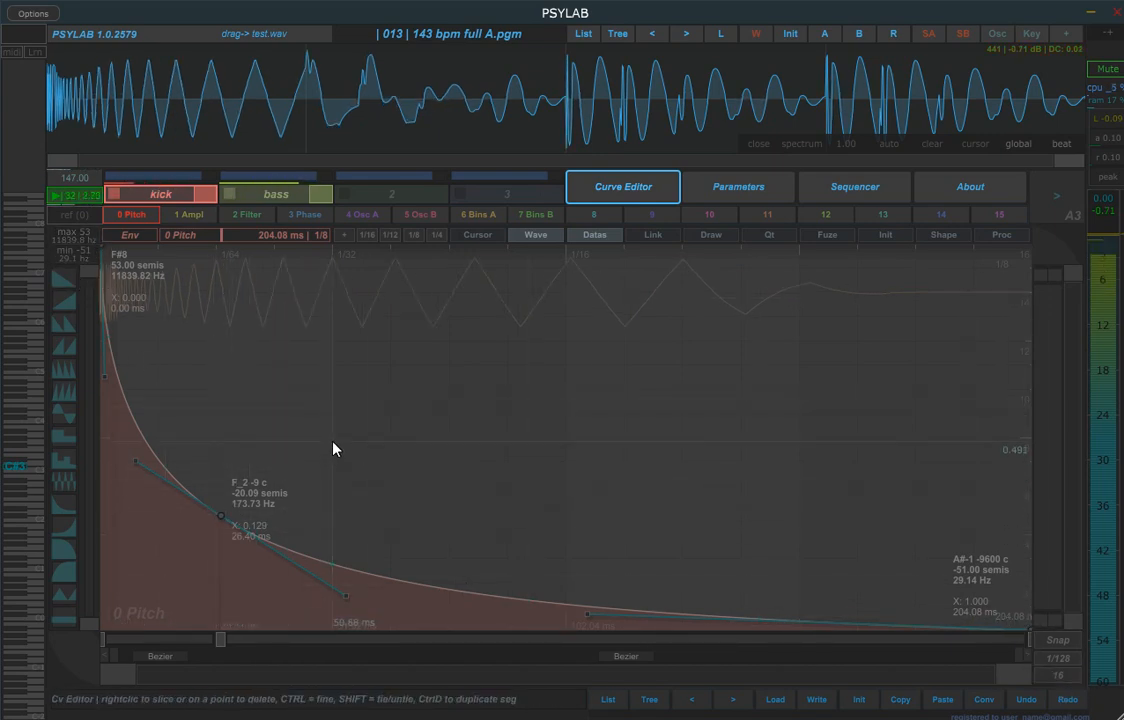
# - Nudge the decay's middle point, hide the point data, and adjust that point's tangent with its handles linked
pyautogui.moveTo(231, 517); pyautogui.dragTo(226, 523)
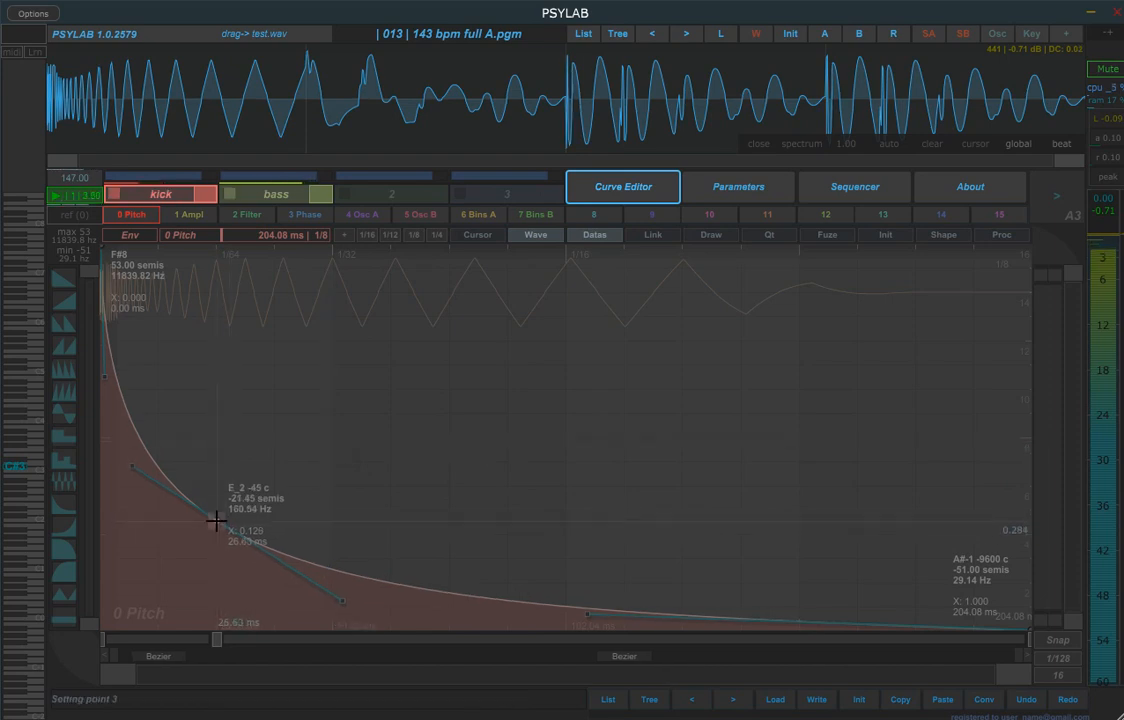
pyautogui.click(627, 236)
pyautogui.click(604, 235)
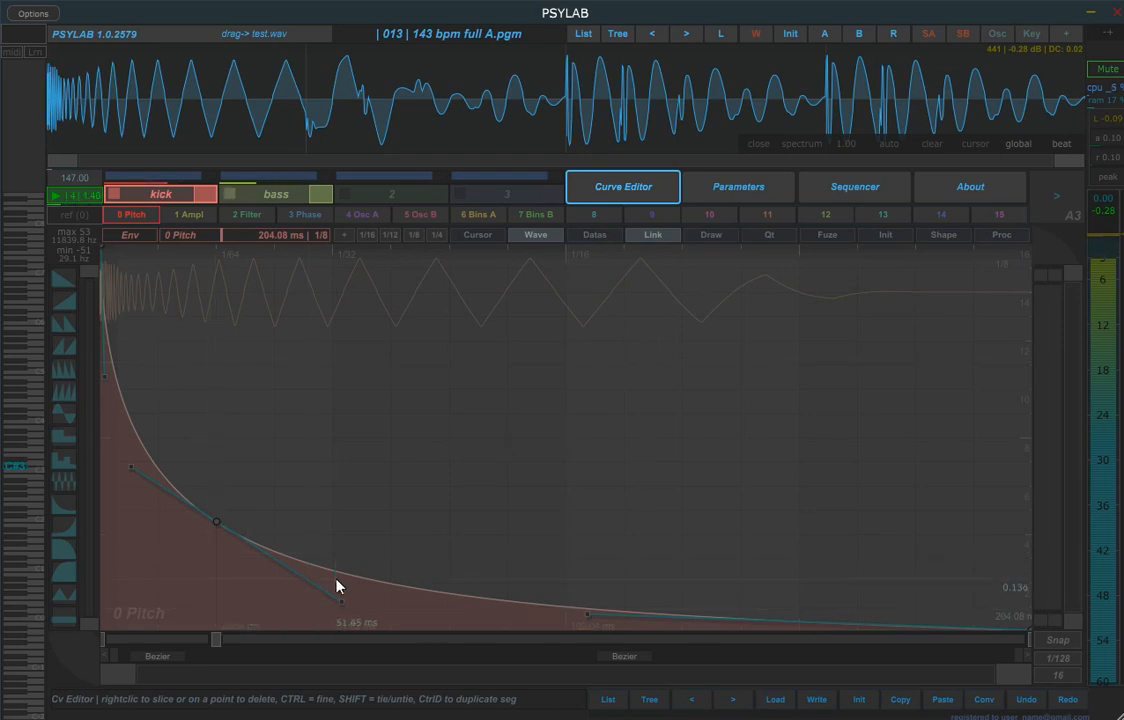
pyautogui.moveTo(342, 604); pyautogui.dragTo(313, 579)
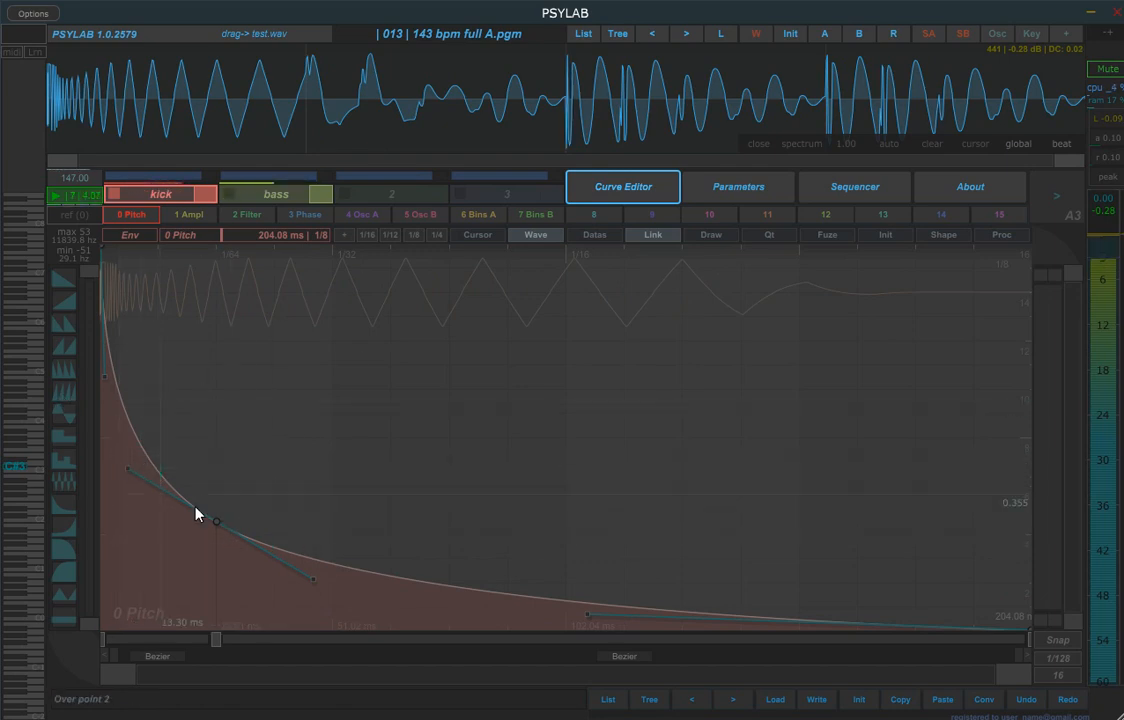
pyautogui.moveTo(311, 582)
pyautogui.mouseDown()
pyautogui.moveTo(334, 394)
pyautogui.moveTo(334, 544)
pyautogui.moveTo(314, 625)
pyautogui.moveTo(316, 542)
pyautogui.moveTo(307, 563)
pyautogui.moveTo(344, 437)
pyautogui.moveTo(311, 582)
pyautogui.moveTo(316, 539)
pyautogui.moveTo(291, 552)
pyautogui.moveTo(326, 617)
pyautogui.moveTo(343, 467)
pyautogui.moveTo(318, 579)
pyautogui.mouseUp()
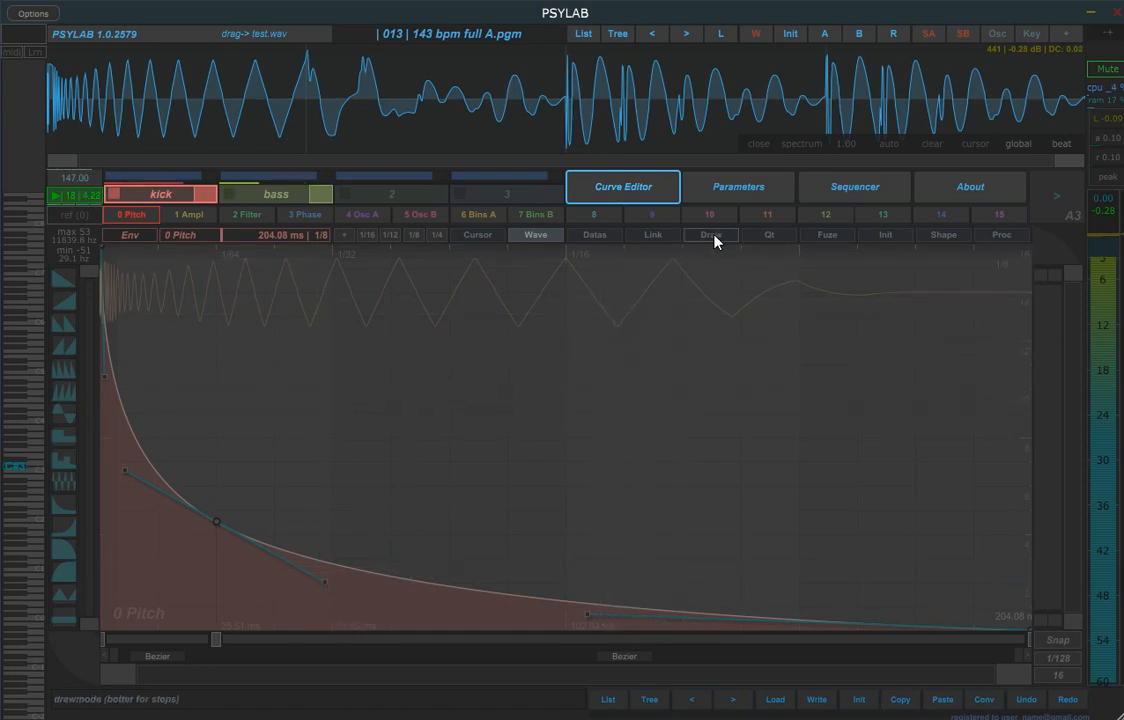
# - Apply the sin 5 shape template to the pitch curve, then replace it with the 16 steps template
pyautogui.click(950, 240)
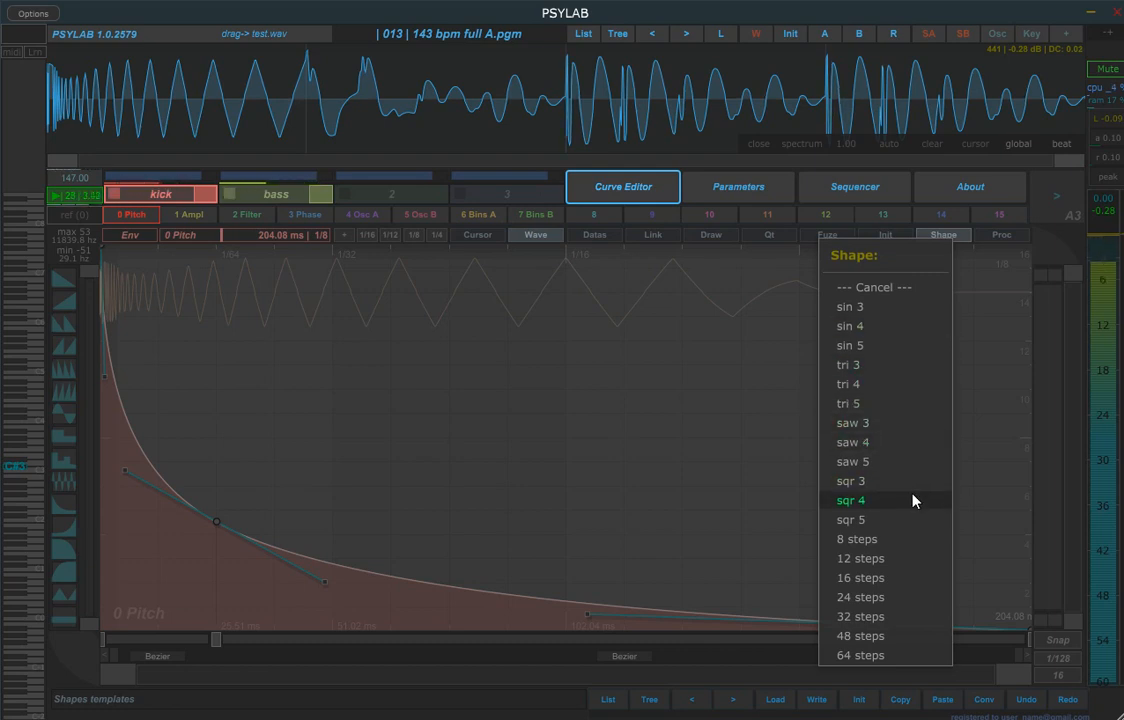
pyautogui.click(848, 345)
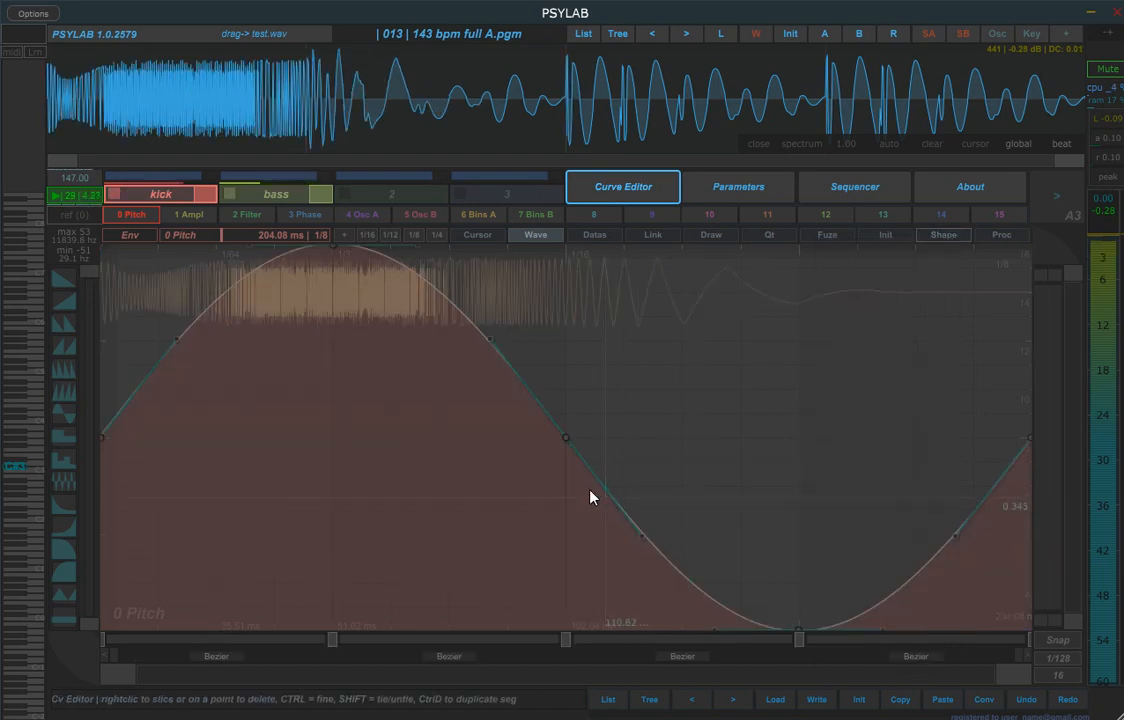
pyautogui.click(940, 236)
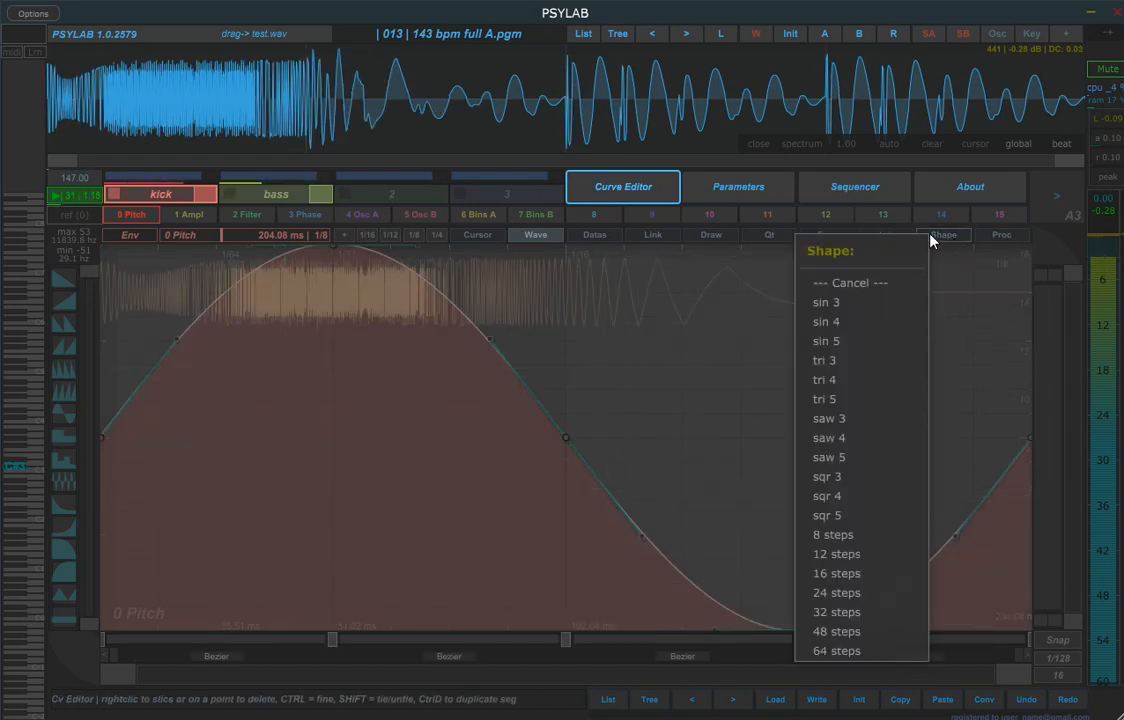
pyautogui.click(869, 592)
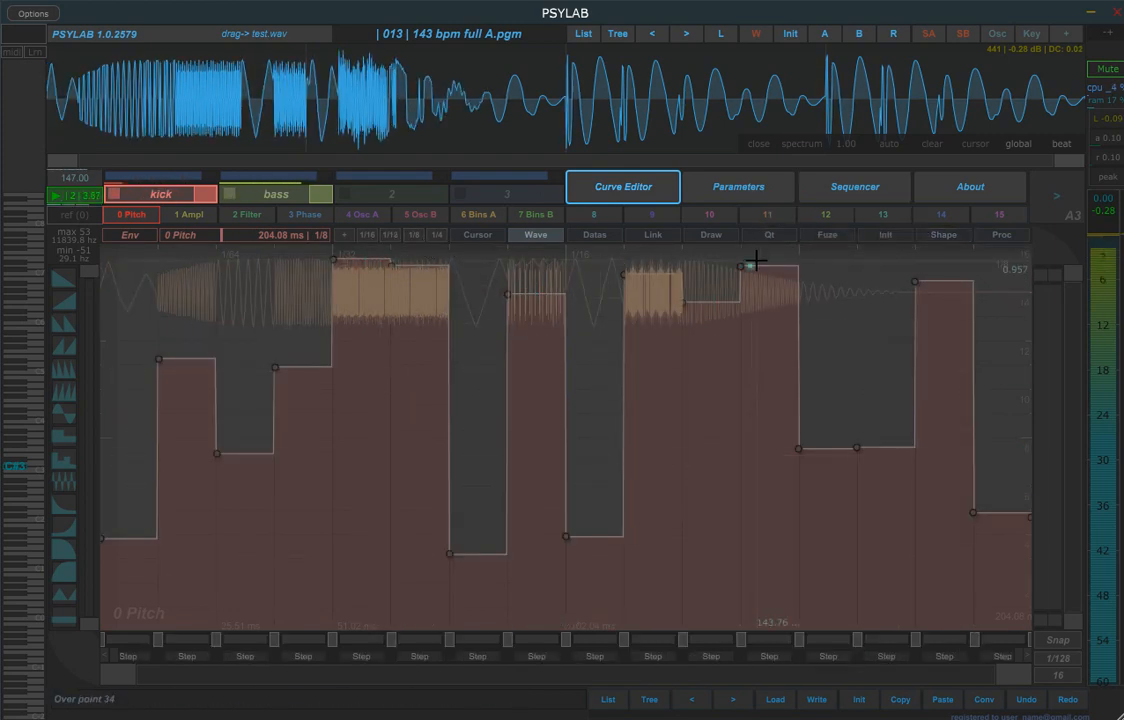
# - Freehand-draw new step levels across the pitch curve in draw mode, then leave the mode and raise the sixth step's point
pyautogui.click(711, 235)
pyautogui.moveTo(245, 524)
pyautogui.mouseDown()
pyautogui.moveTo(360, 326)
pyautogui.moveTo(885, 391)
pyautogui.moveTo(276, 464)
pyautogui.moveTo(472, 394)
pyautogui.moveTo(1005, 333)
pyautogui.mouseUp()
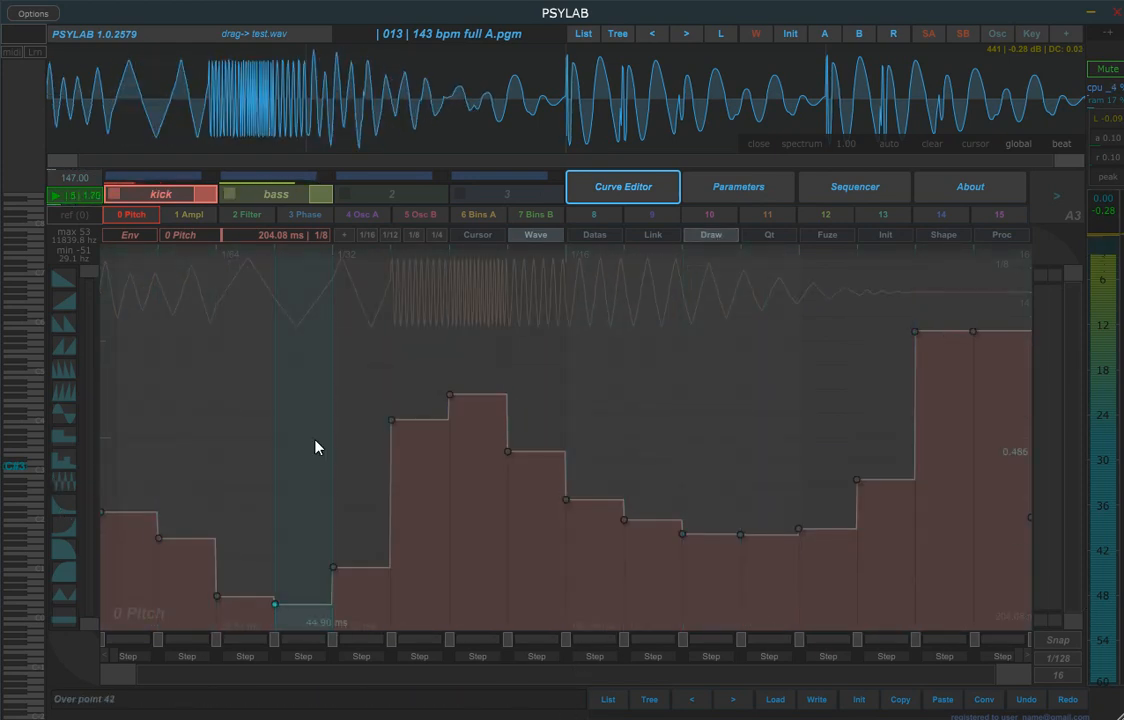
pyautogui.click(711, 235)
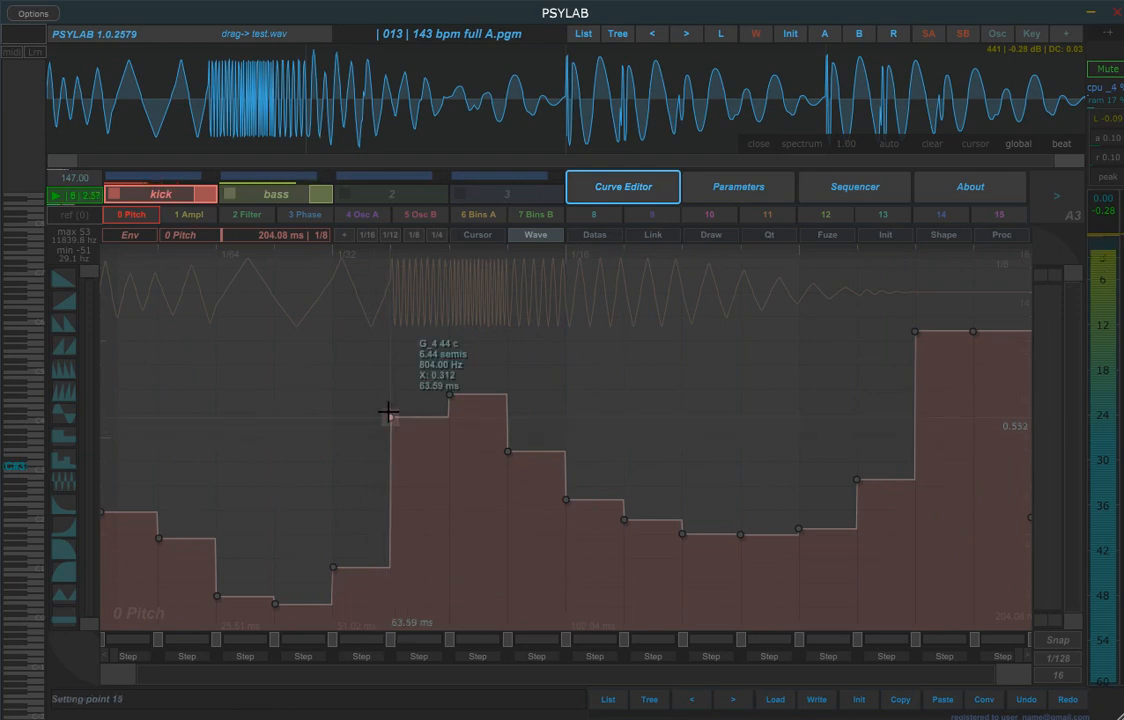
pyautogui.moveTo(391, 420); pyautogui.dragTo(378, 318)
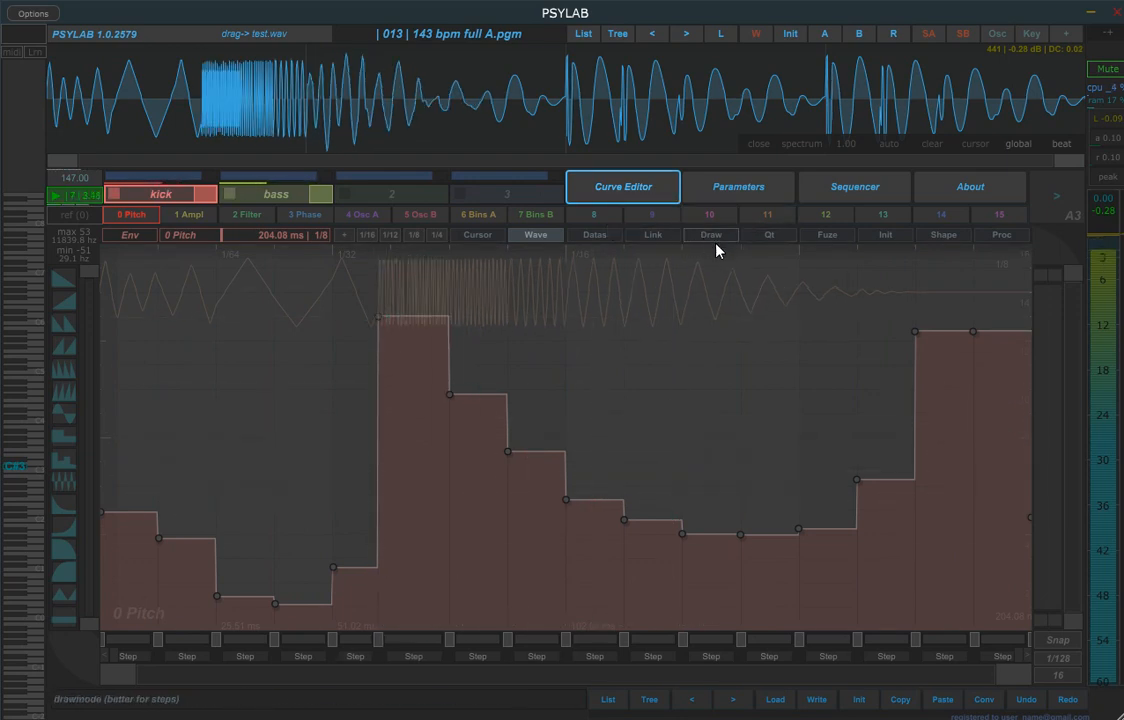
# - Open the grid-quantize options and dismiss them, then move the tallest step's point slightly later in time
pyautogui.click(770, 235)
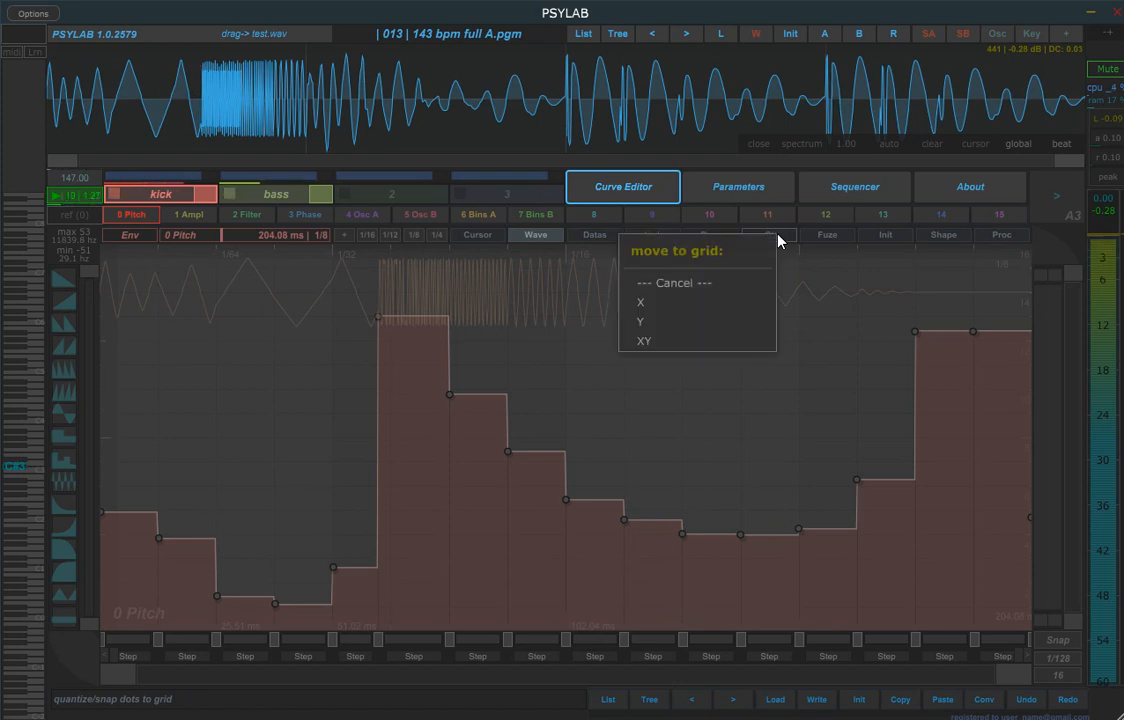
pyautogui.click(740, 285)
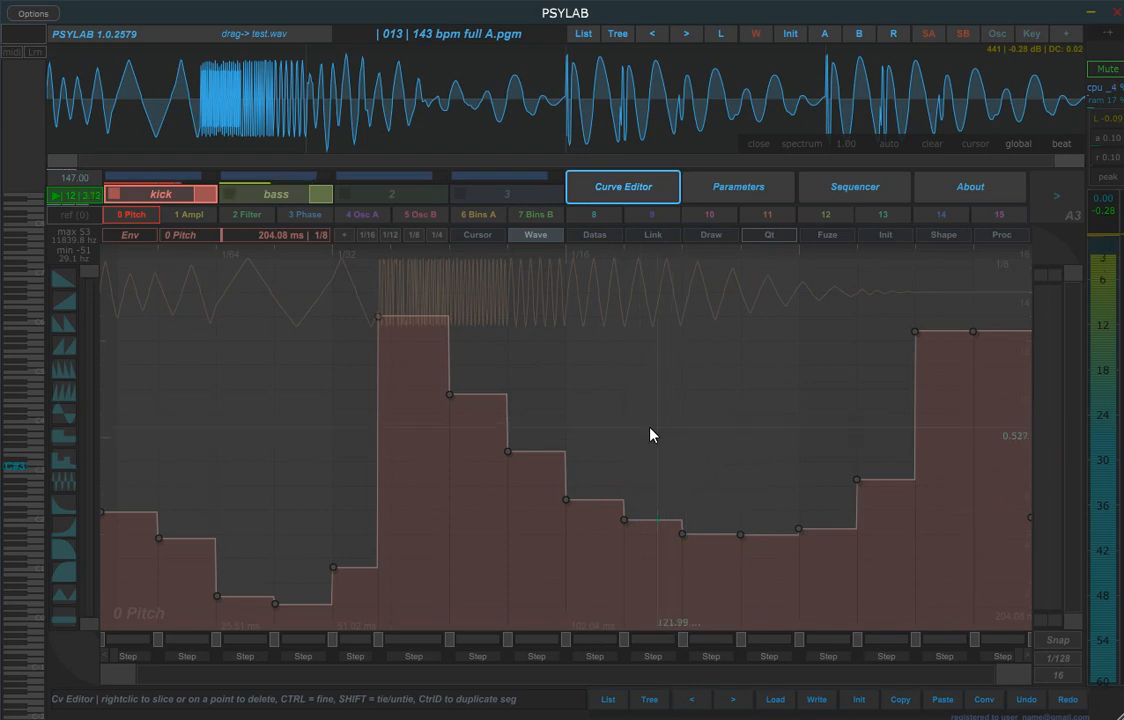
pyautogui.scroll(1, 630, 430)
pyautogui.scroll(-1, 630, 430)
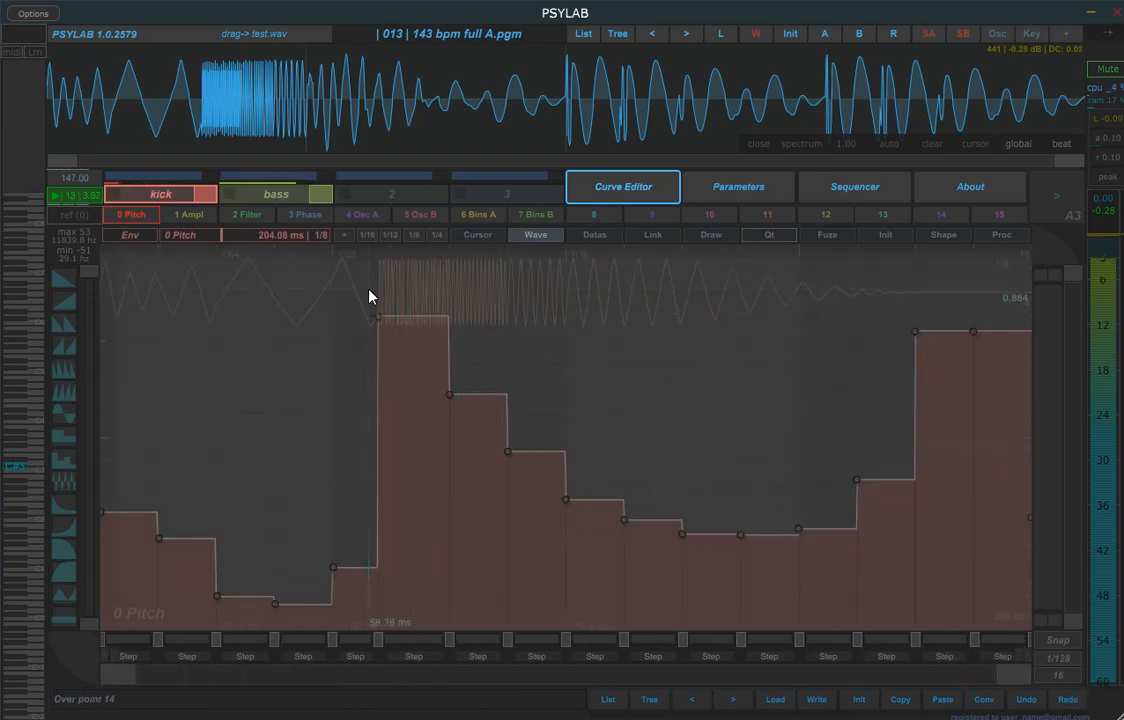
pyautogui.moveTo(379, 315)
pyautogui.mouseDown()
pyautogui.moveTo(406, 311)
pyautogui.moveTo(393, 313)
pyautogui.mouseUp()
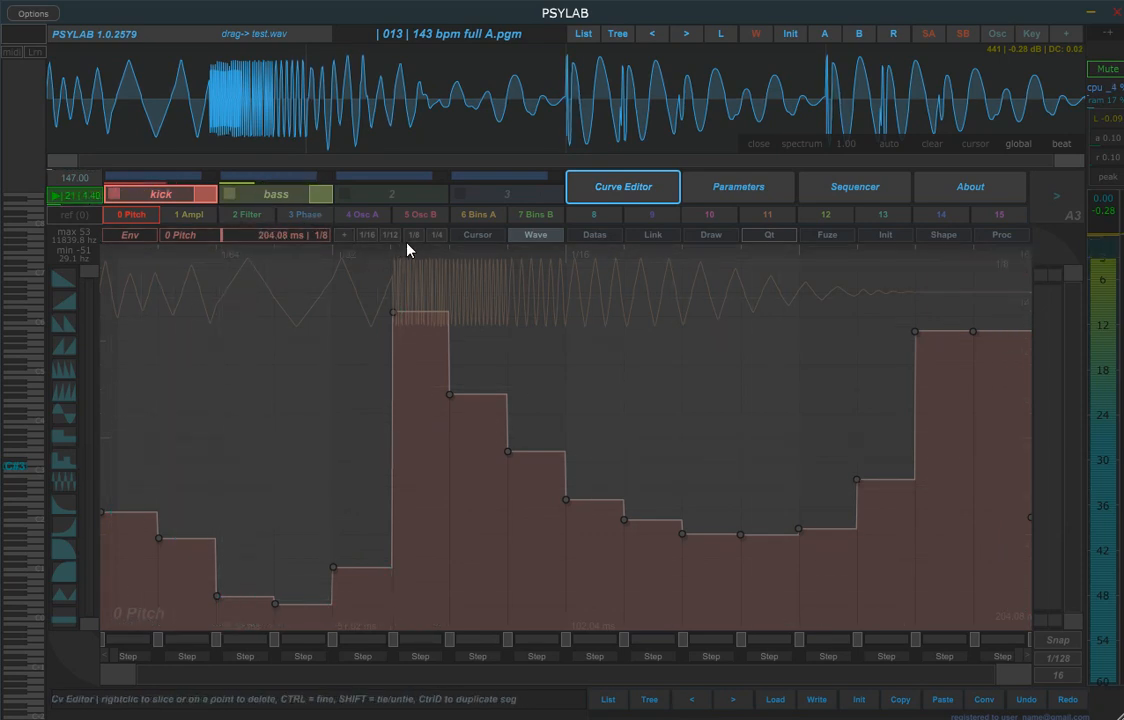
# - Try a one-beat duration for the pitch curve, then return it to 1/8
pyautogui.click(434, 235)
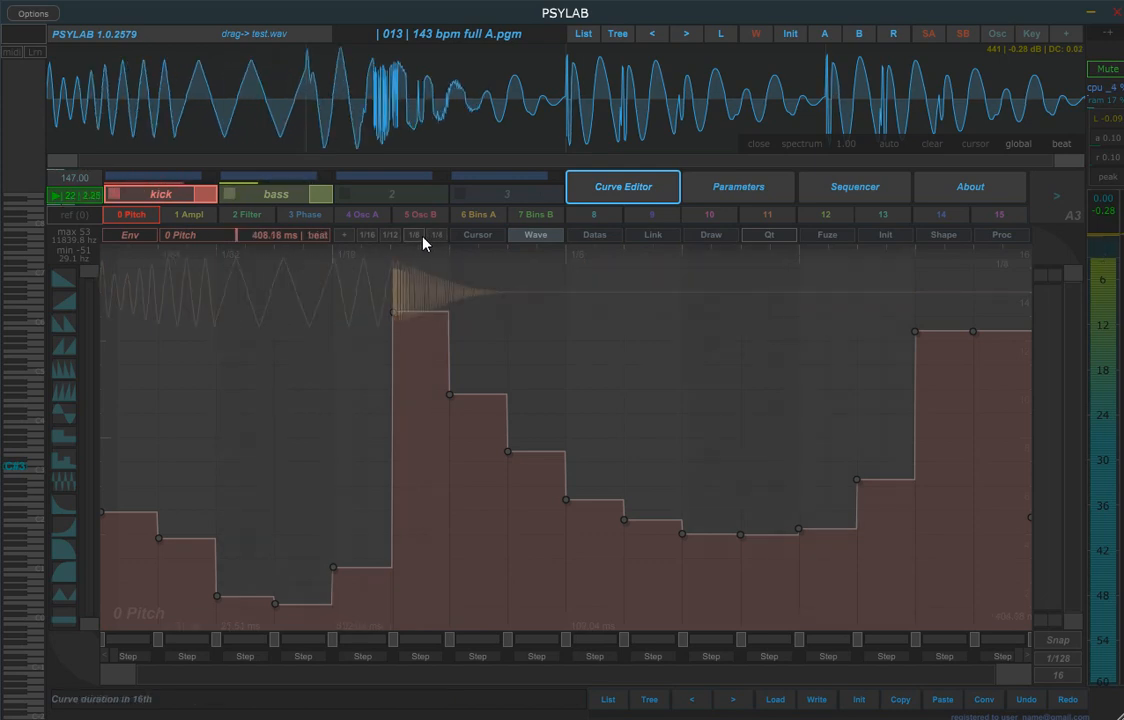
pyautogui.click(422, 236)
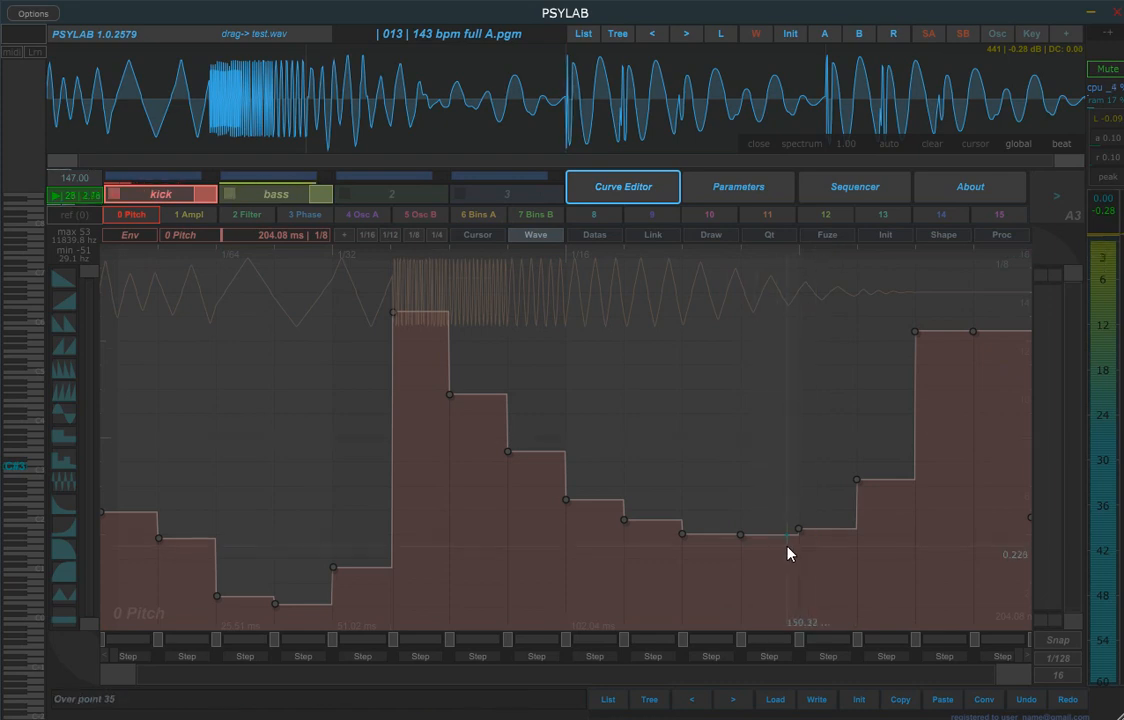
# - Initialize the pitch curve and add a point near its middle, then replace the curve with the tri 5 shape template
pyautogui.click(856, 701)
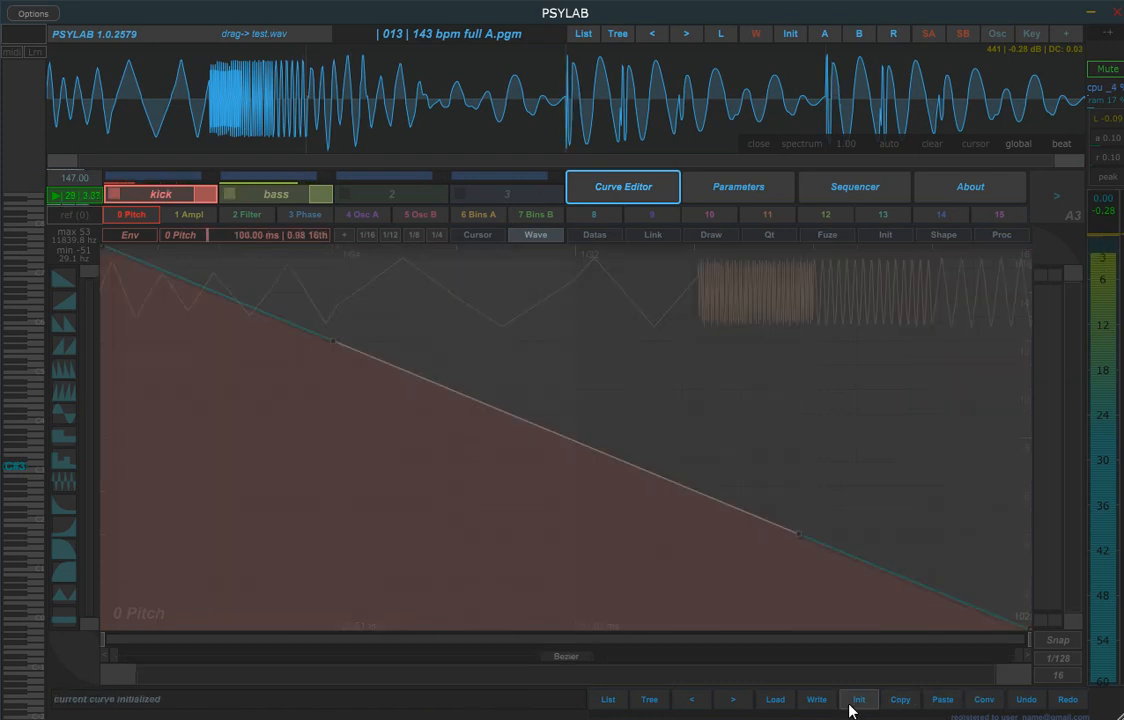
pyautogui.moveTo(553, 432)
pyautogui.mouseDown()
pyautogui.moveTo(529, 482)
pyautogui.moveTo(542, 447)
pyautogui.moveTo(559, 441)
pyautogui.mouseUp()
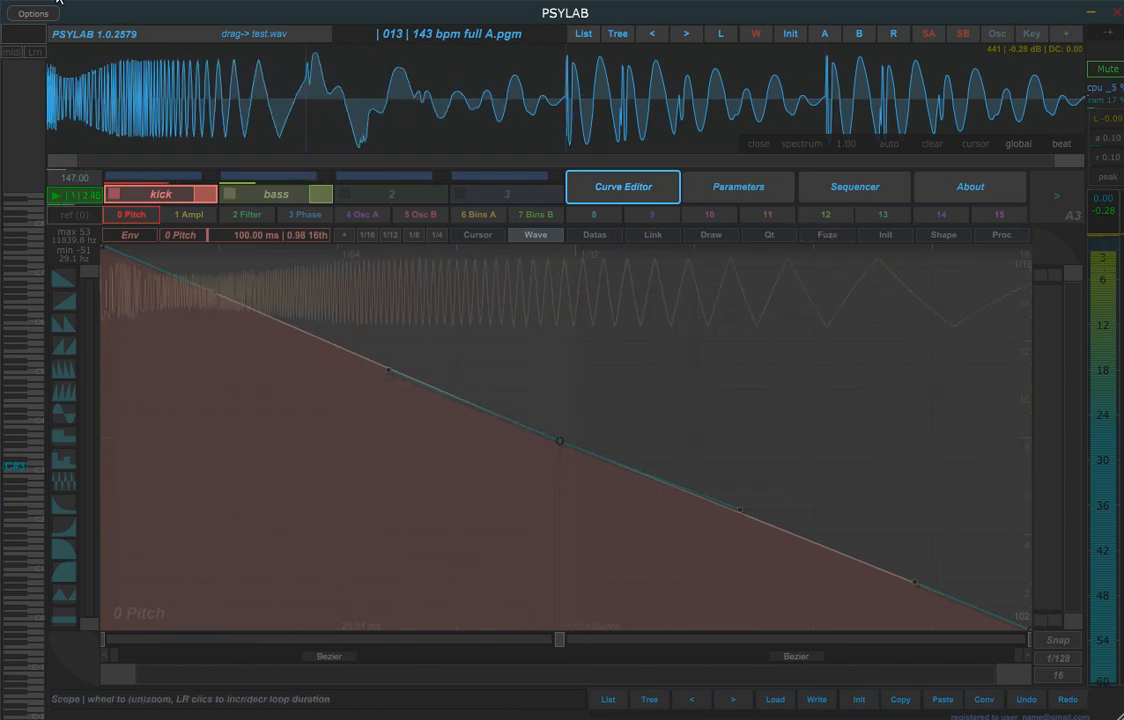
pyautogui.click(948, 238)
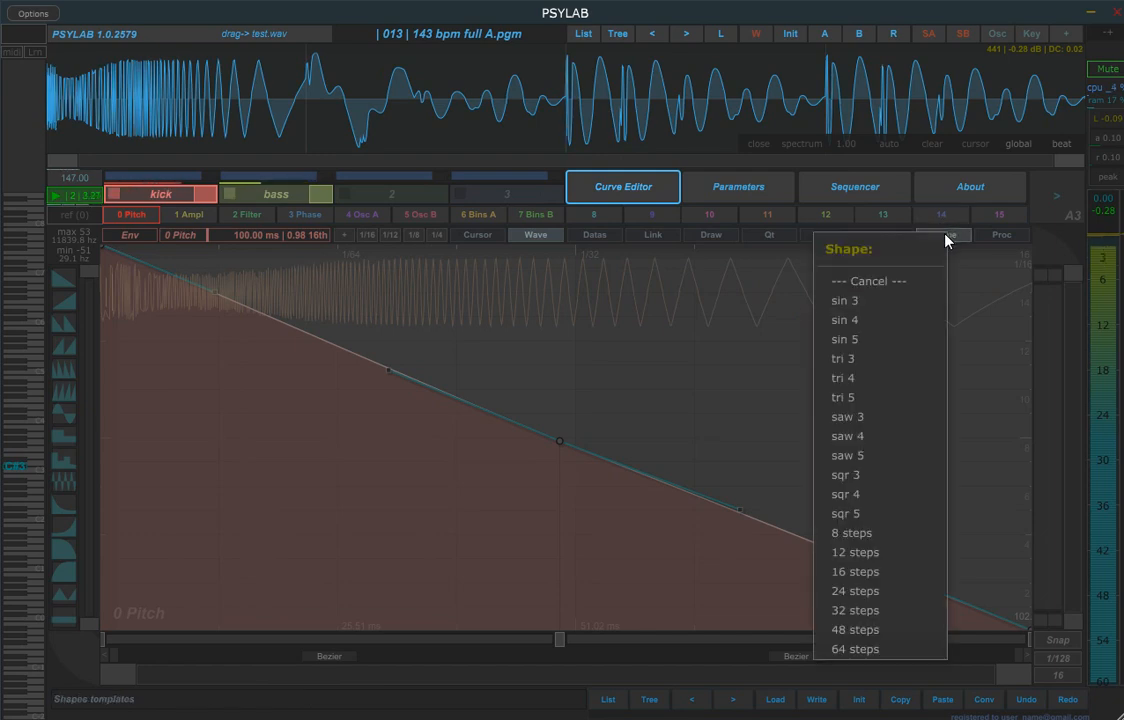
pyautogui.click(896, 396)
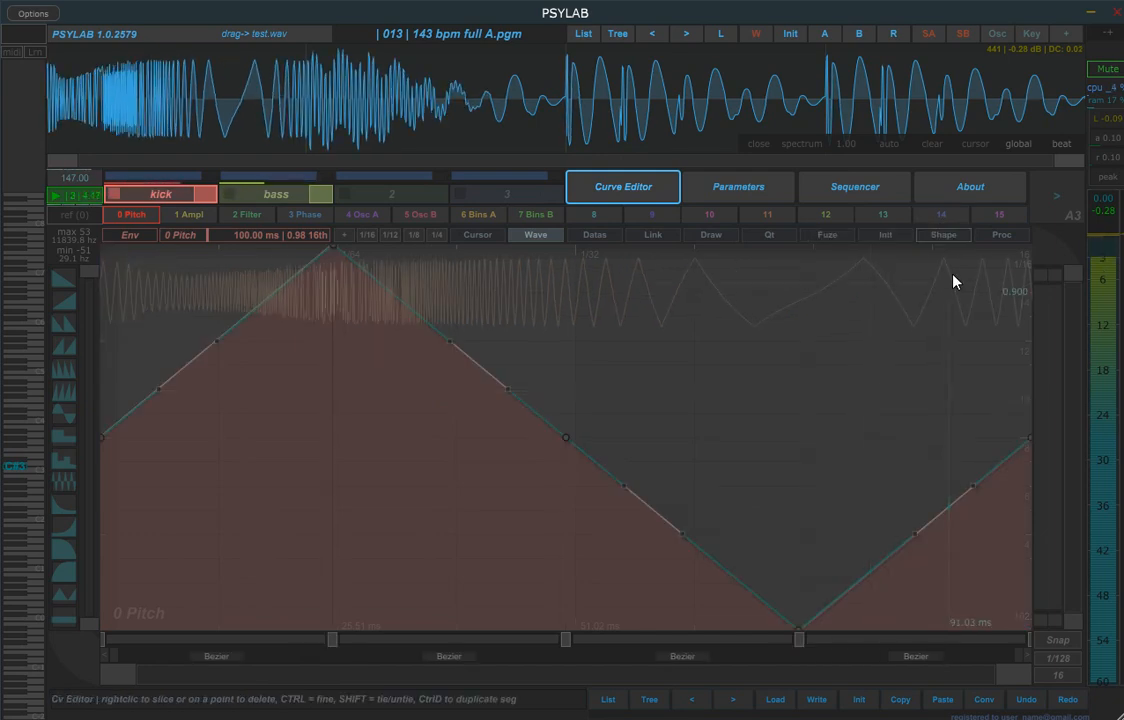
pyautogui.click(941, 237)
pyautogui.click(940, 237)
# - Process the triangle pitch curve with Double size, then randomize its point times with RandomX
pyautogui.click(997, 236)
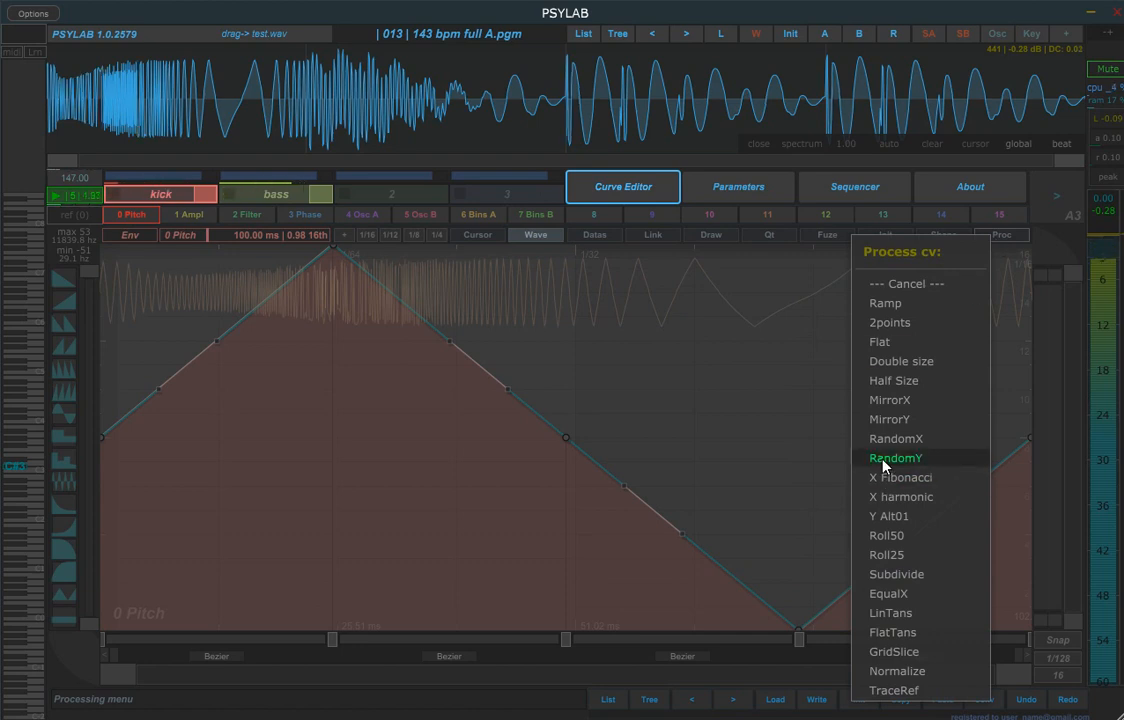
pyautogui.click(956, 363)
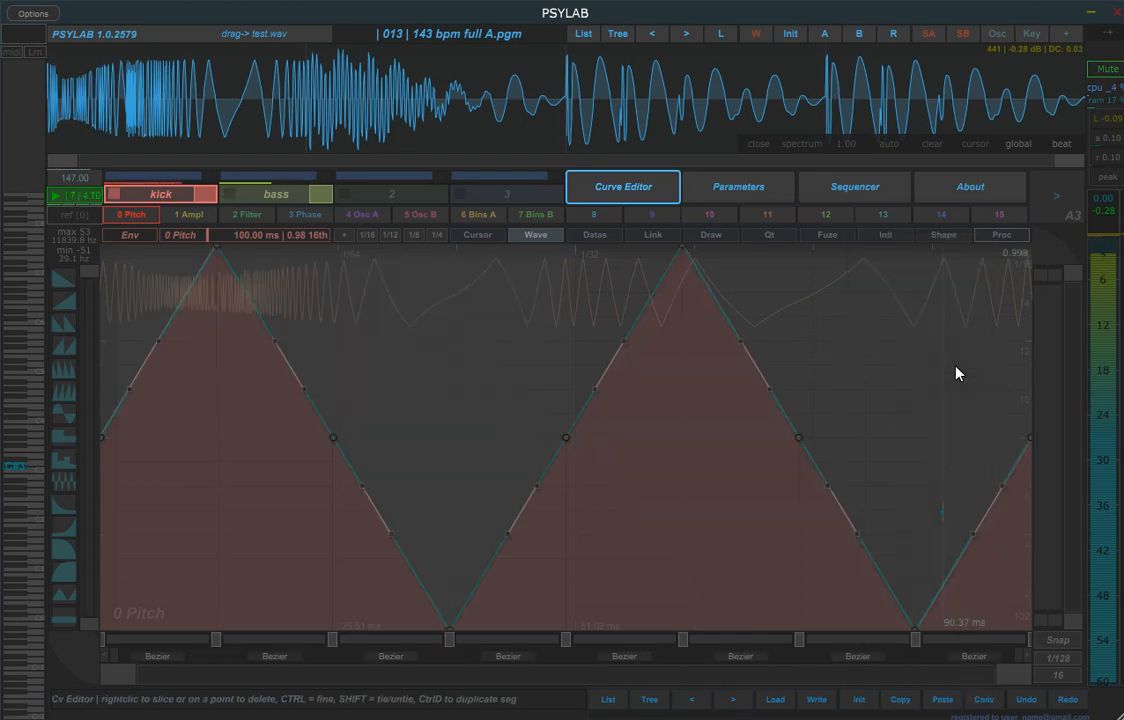
pyautogui.click(1001, 236)
pyautogui.click(943, 440)
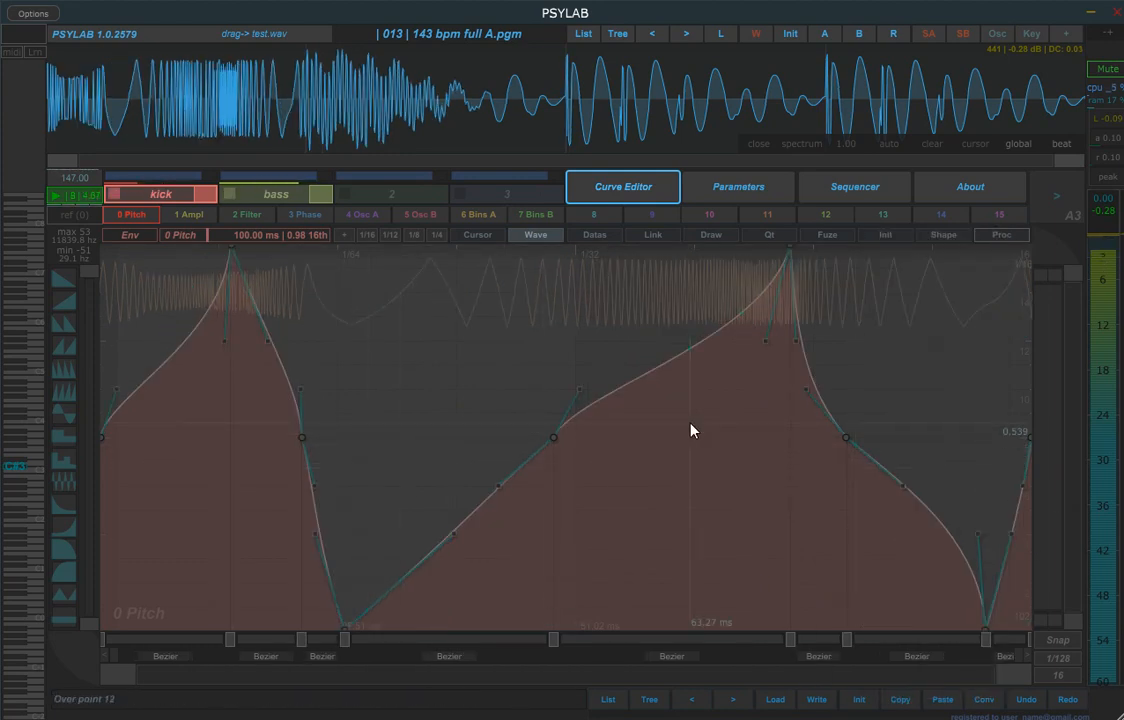
# - Flip the pitch curve vertically with MirrorY, then level all its points with Flat
pyautogui.click(1010, 237)
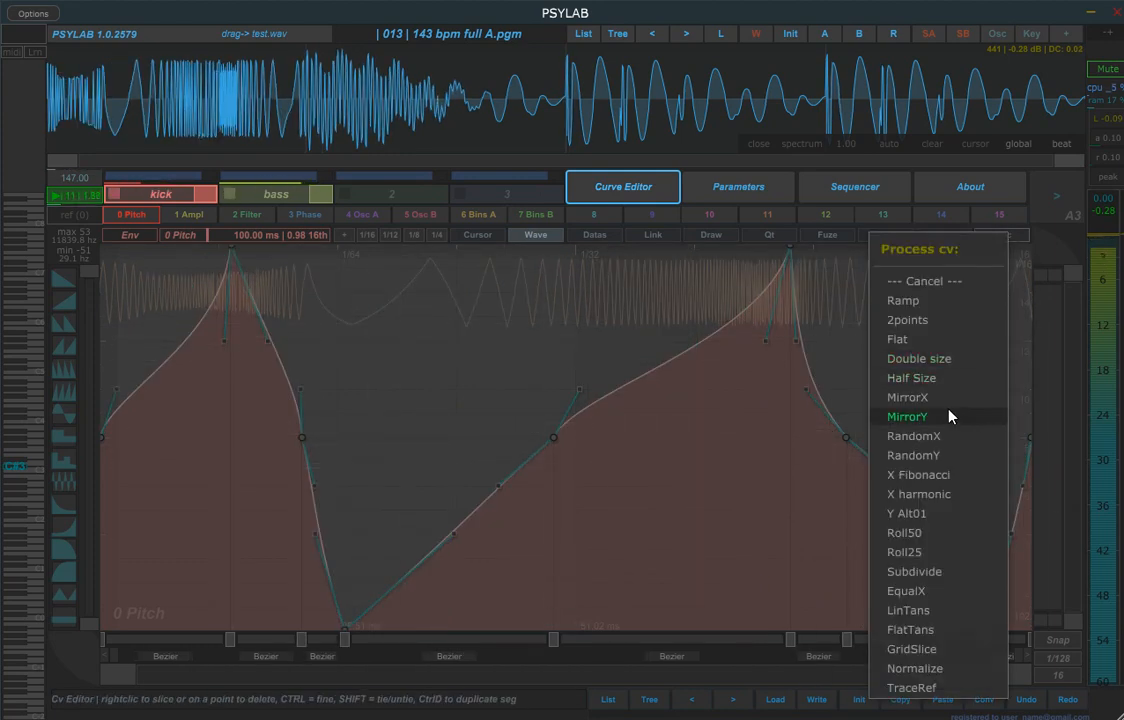
pyautogui.click(880, 416)
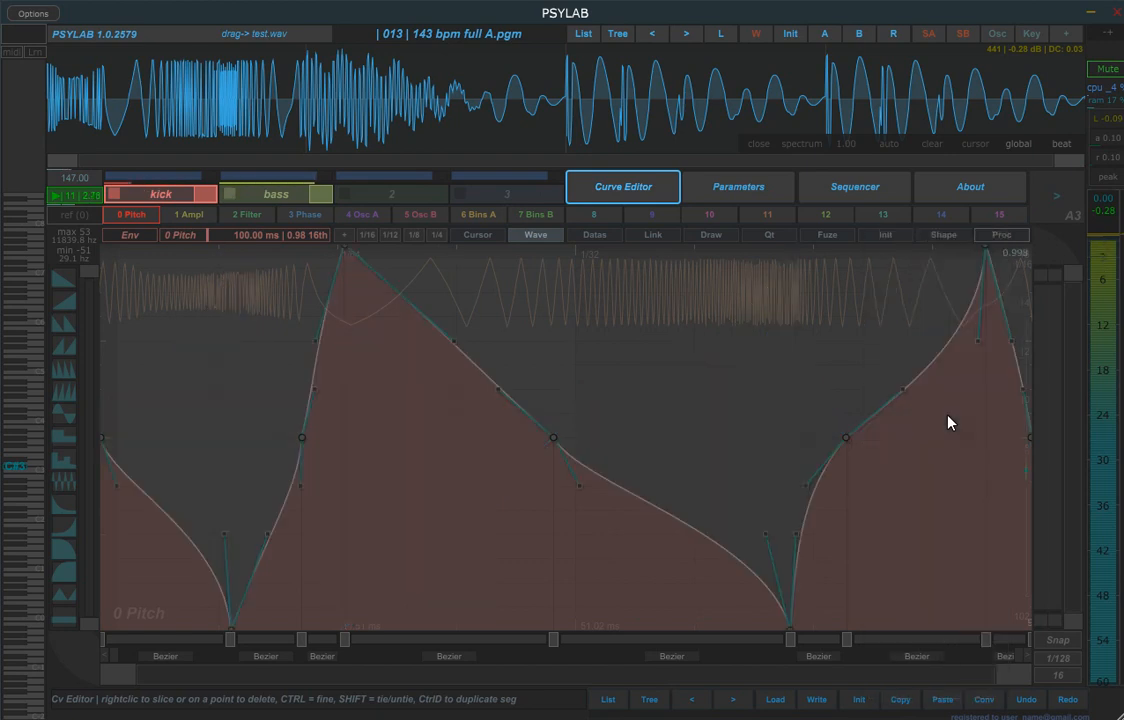
pyautogui.click(1005, 238)
pyautogui.click(893, 344)
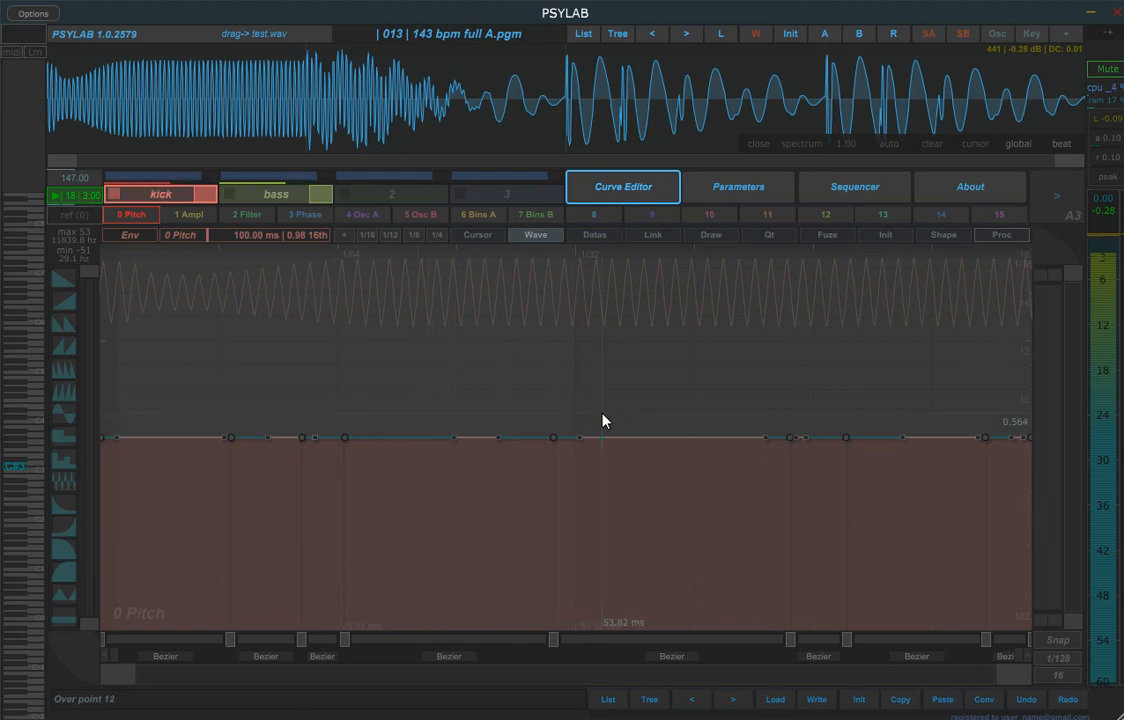
# - Initialize the pitch curve and pull both Bezier handles down toward the lower corner to form a steep kick decay
pyautogui.click(866, 709)
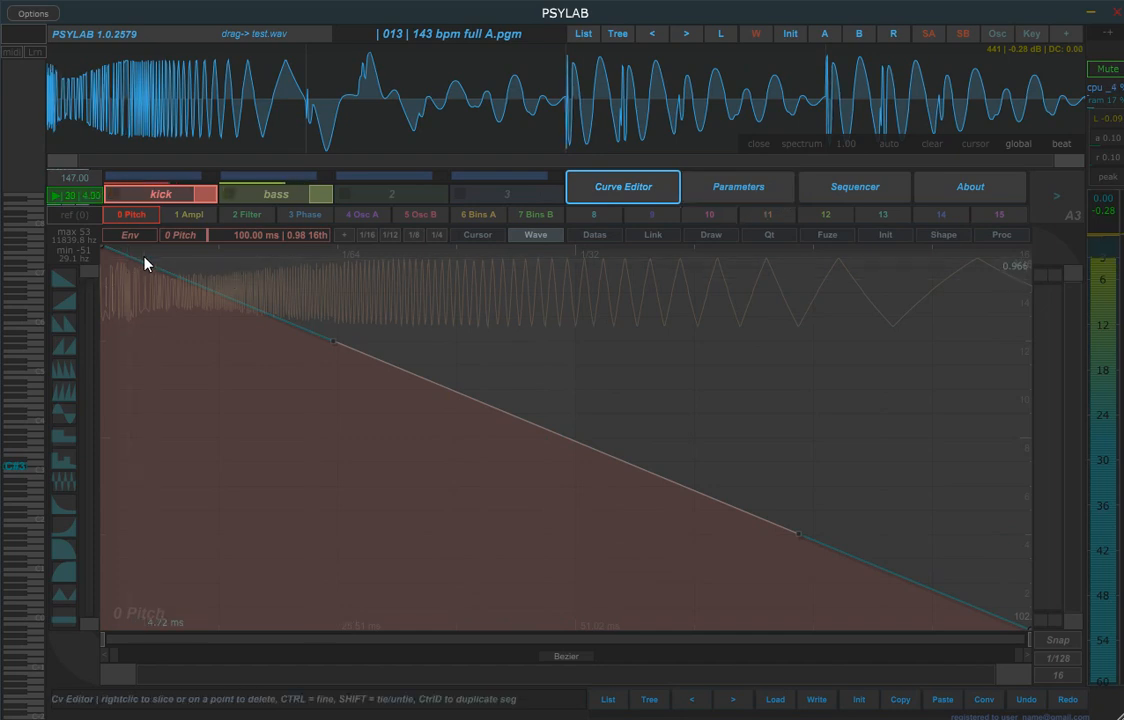
pyautogui.moveTo(334, 342); pyautogui.dragTo(188, 712)
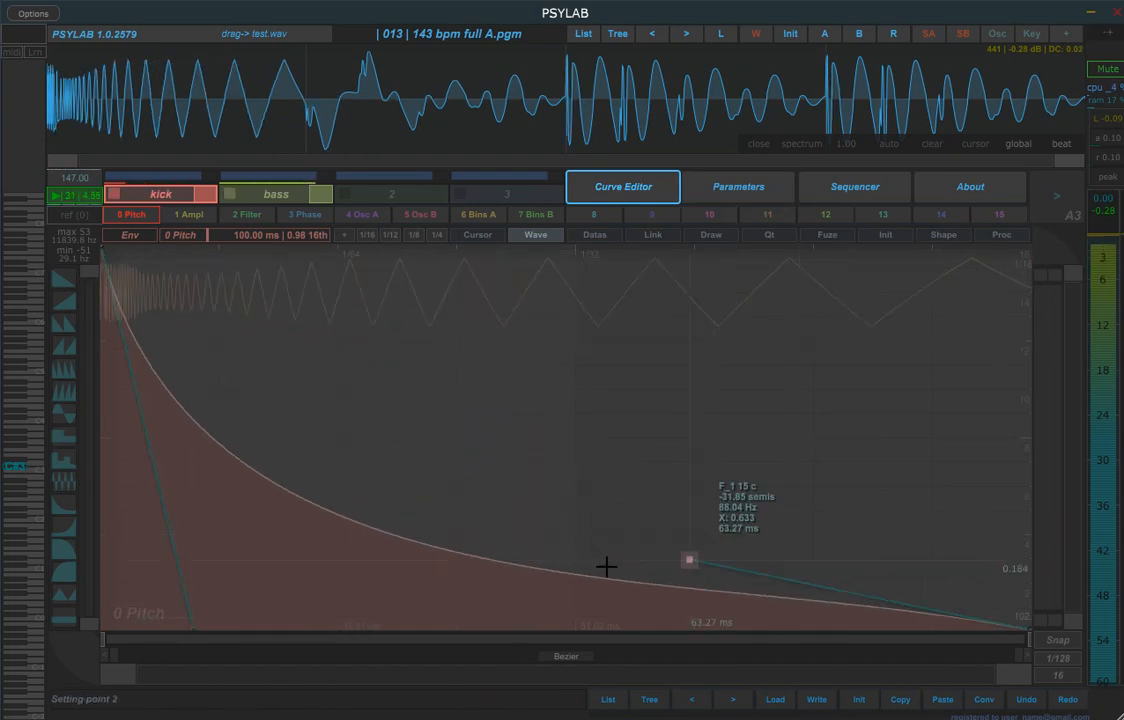
pyautogui.moveTo(607, 565); pyautogui.dragTo(316, 595)
# - Show the kick's synthesis parameters and enable its Filter module
pyautogui.click(752, 196)
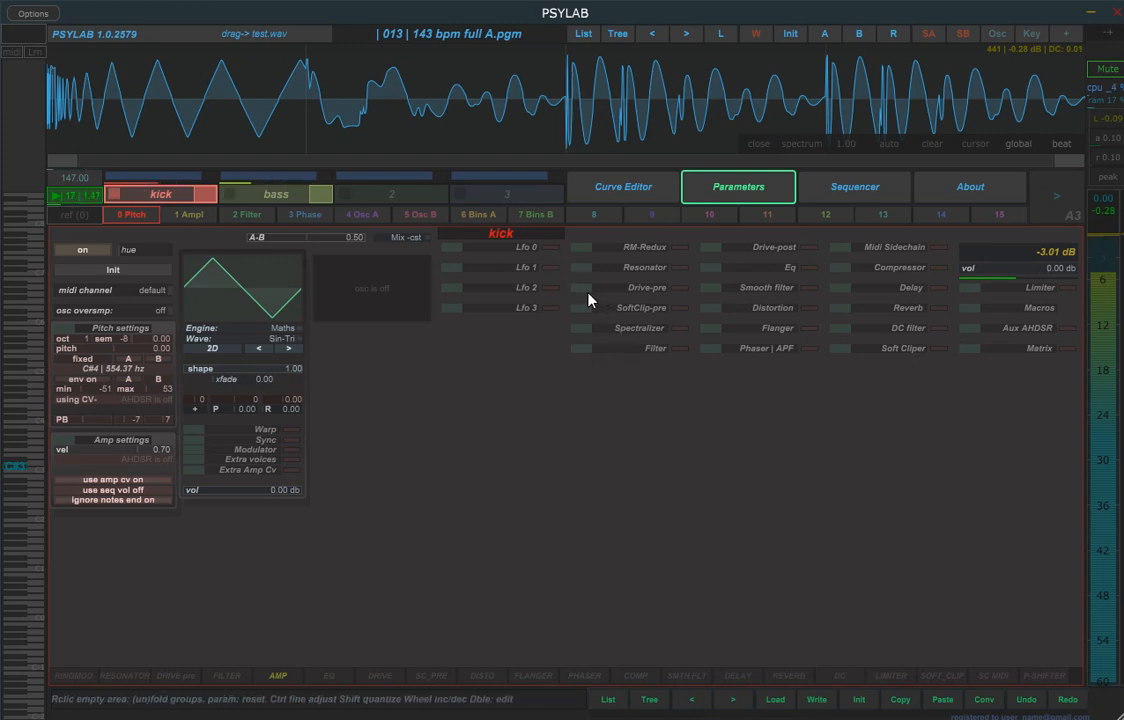
pyautogui.click(600, 350)
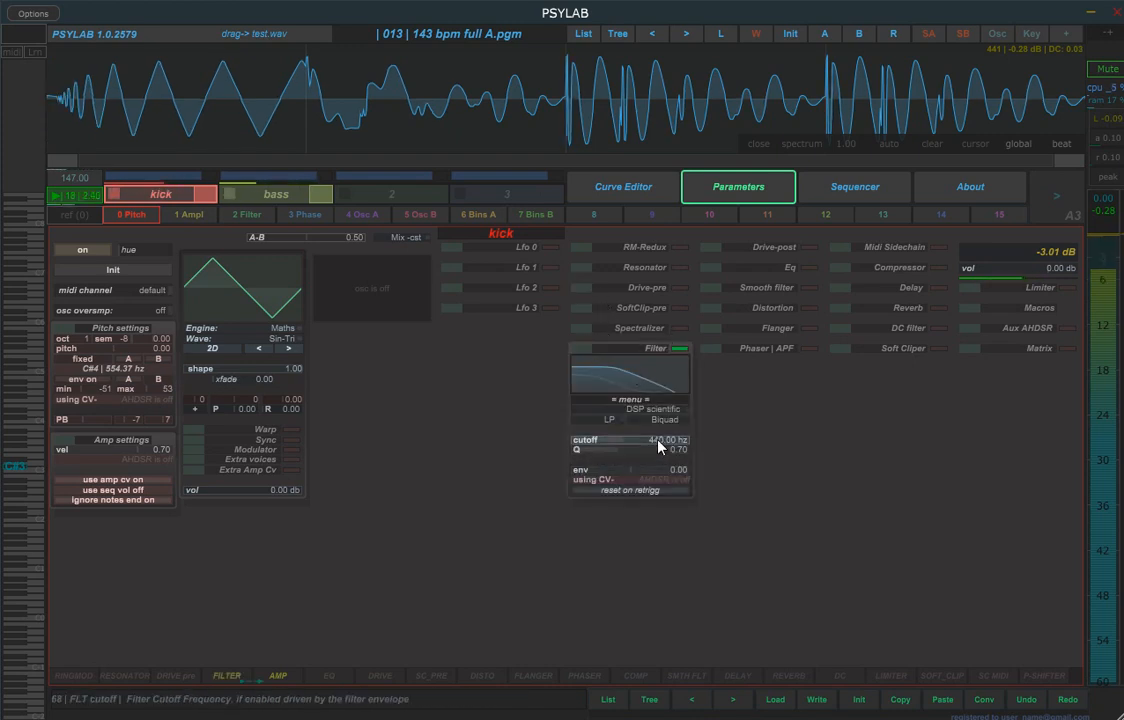
pyautogui.click(681, 349)
pyautogui.click(681, 349)
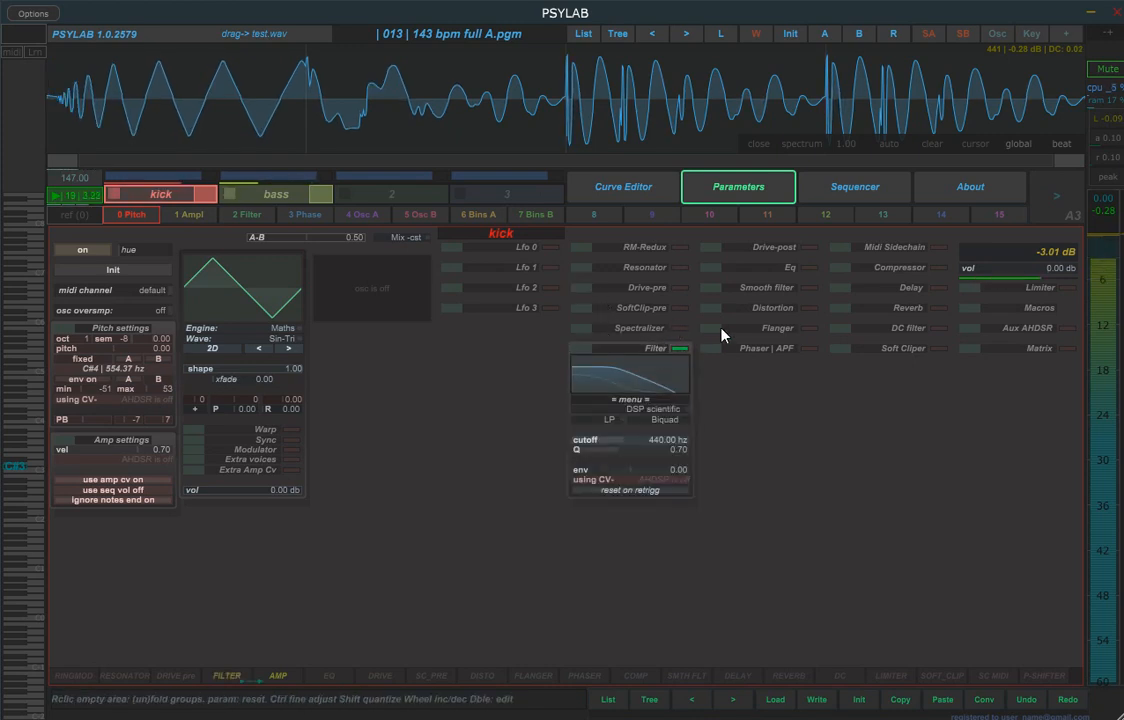
# - Enable the kick's Phaser, Delay, DC filter and Eq effect modules
pyautogui.click(720, 354)
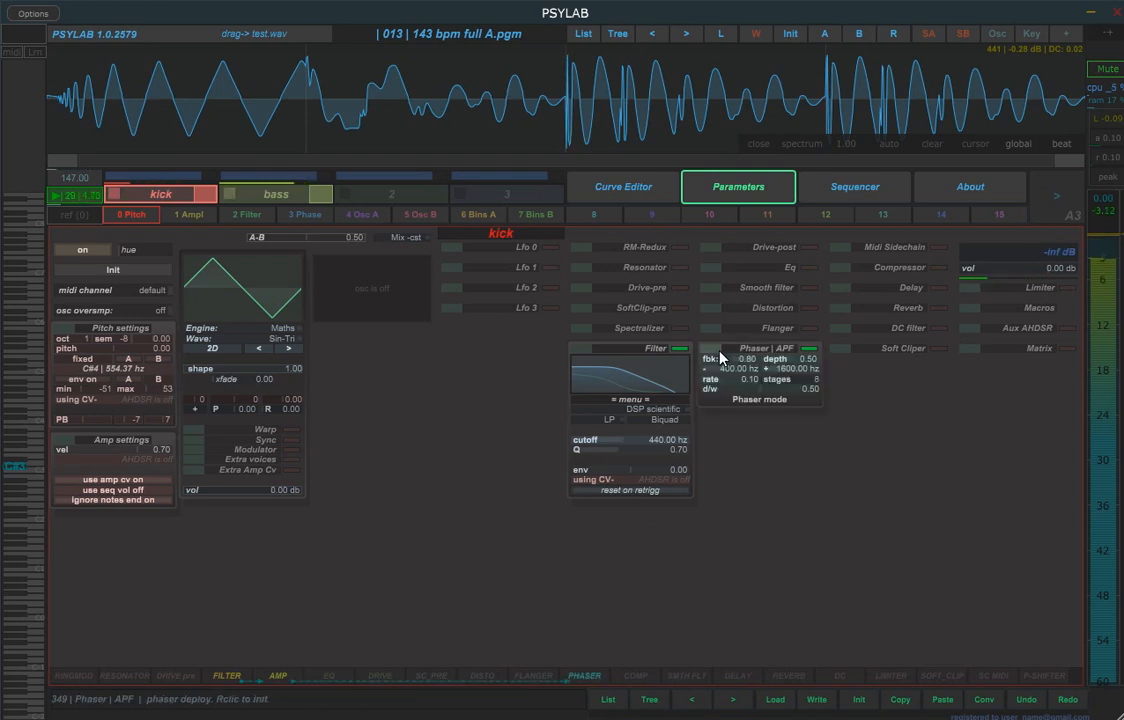
pyautogui.click(842, 290)
pyautogui.click(839, 360)
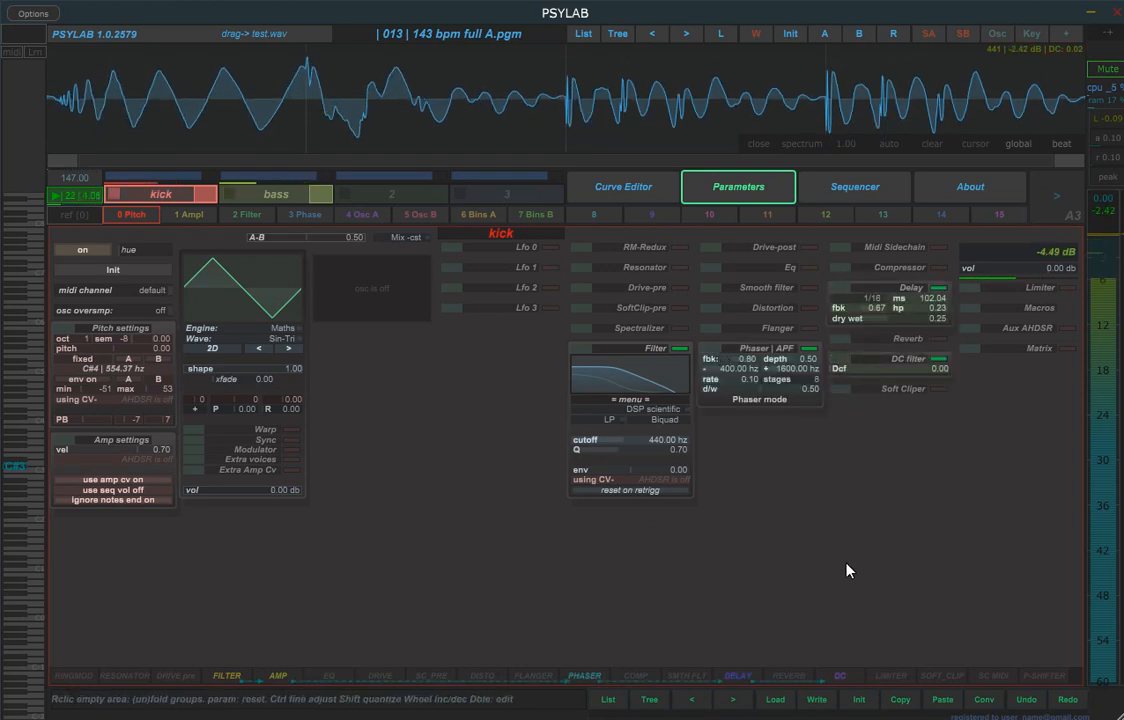
pyautogui.click(710, 269)
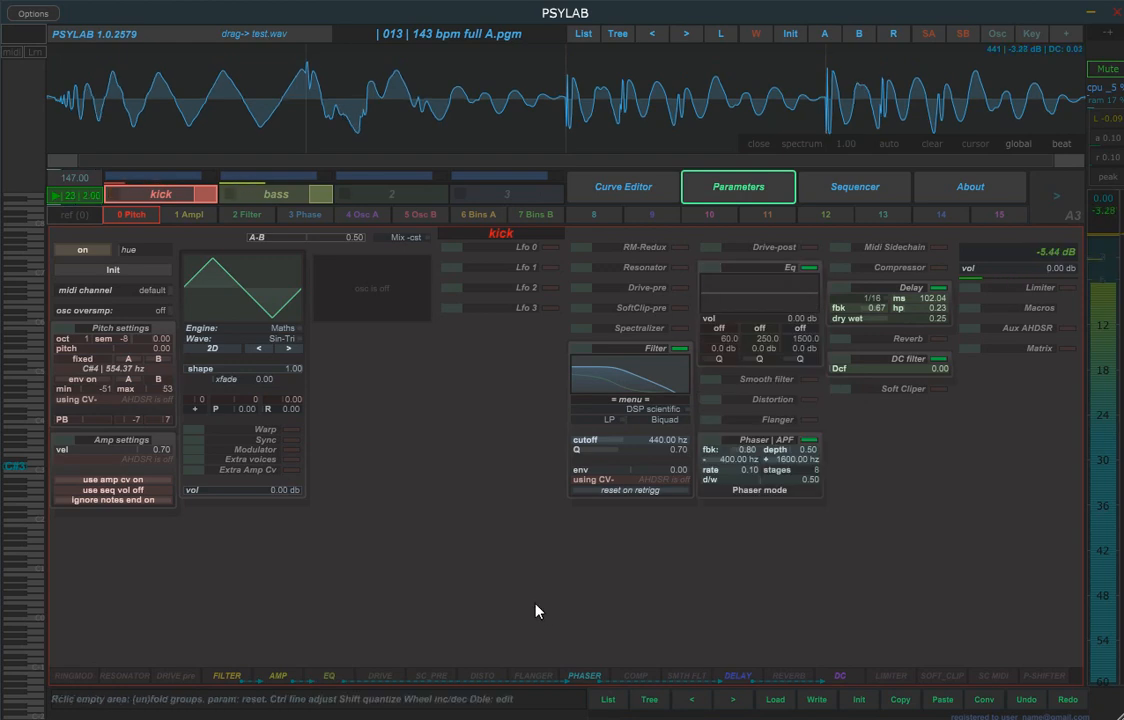
# - Fold and unfold the kick's parameter groups, leaving its Pitch and Amp settings collapsed
pyautogui.rightClick(505, 514)
pyautogui.rightClick(505, 514)
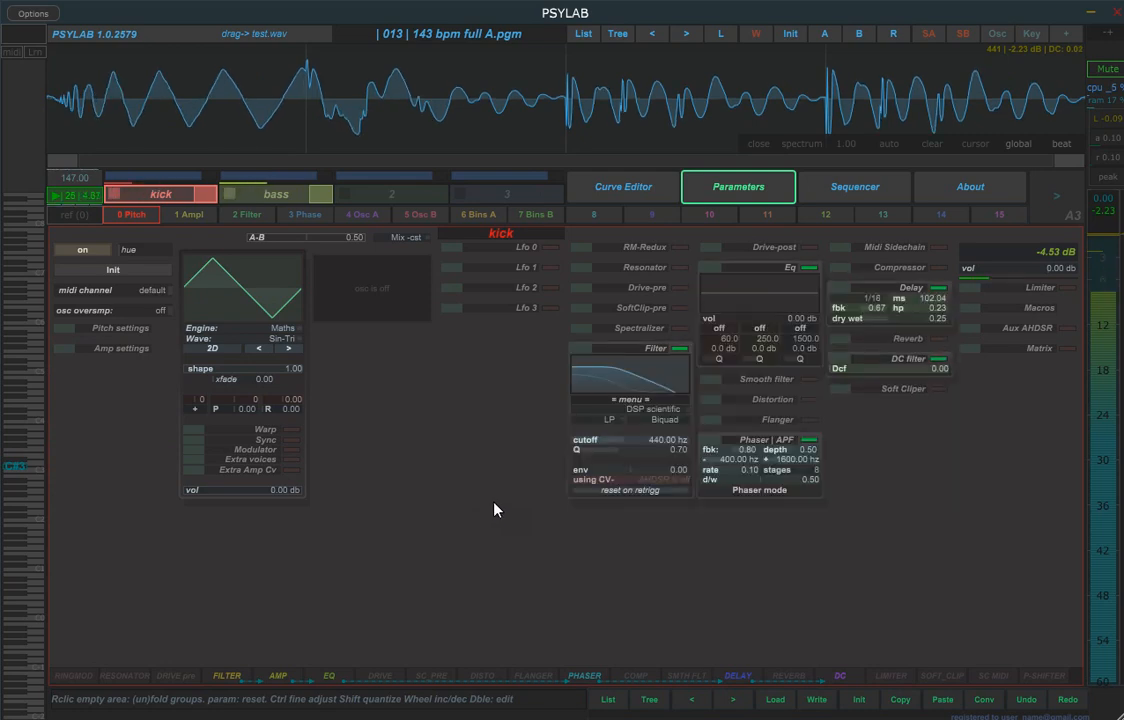
pyautogui.rightClick(519, 512)
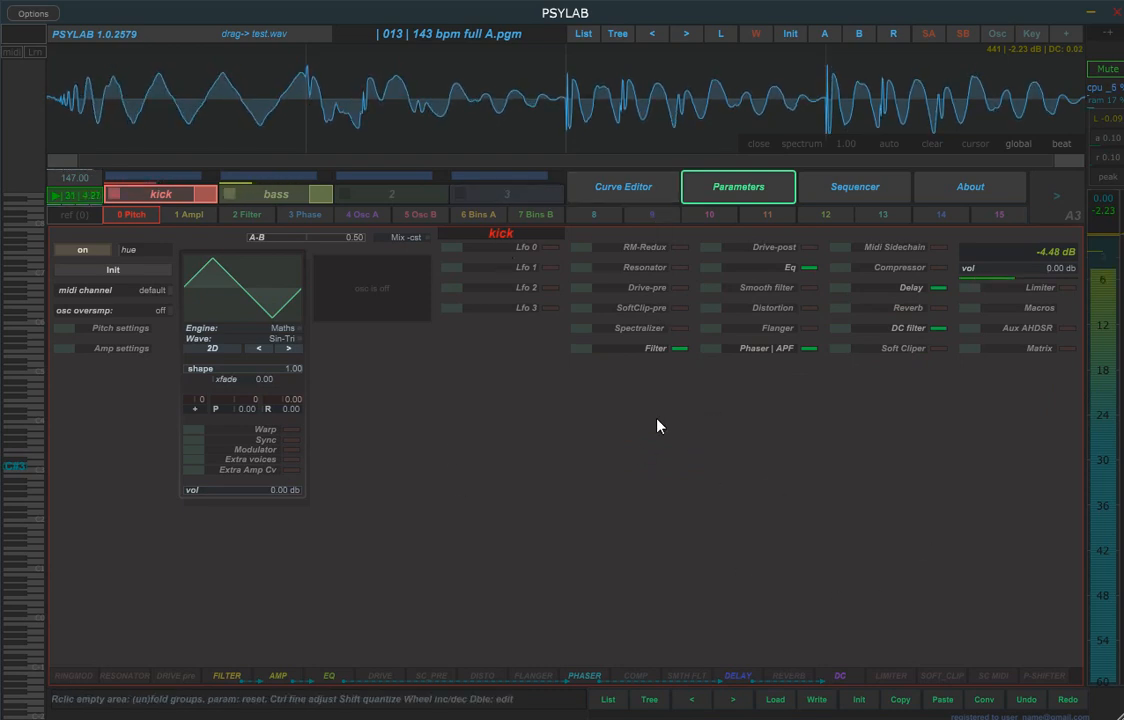
pyautogui.rightClick(468, 540)
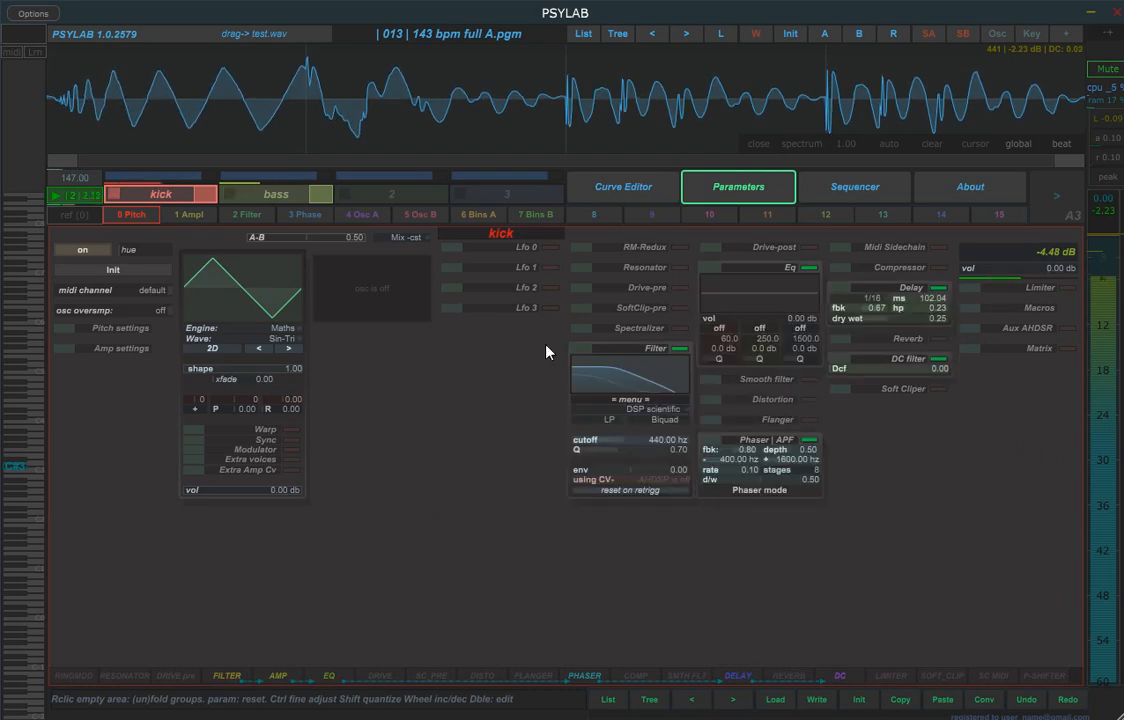
# - Set the kick filter's cutoff to 500 Hz and fine-tune it to about 508 Hz
pyautogui.moveTo(646, 437); pyautogui.dragTo(622, 443)
pyautogui.doubleClick(630, 445)
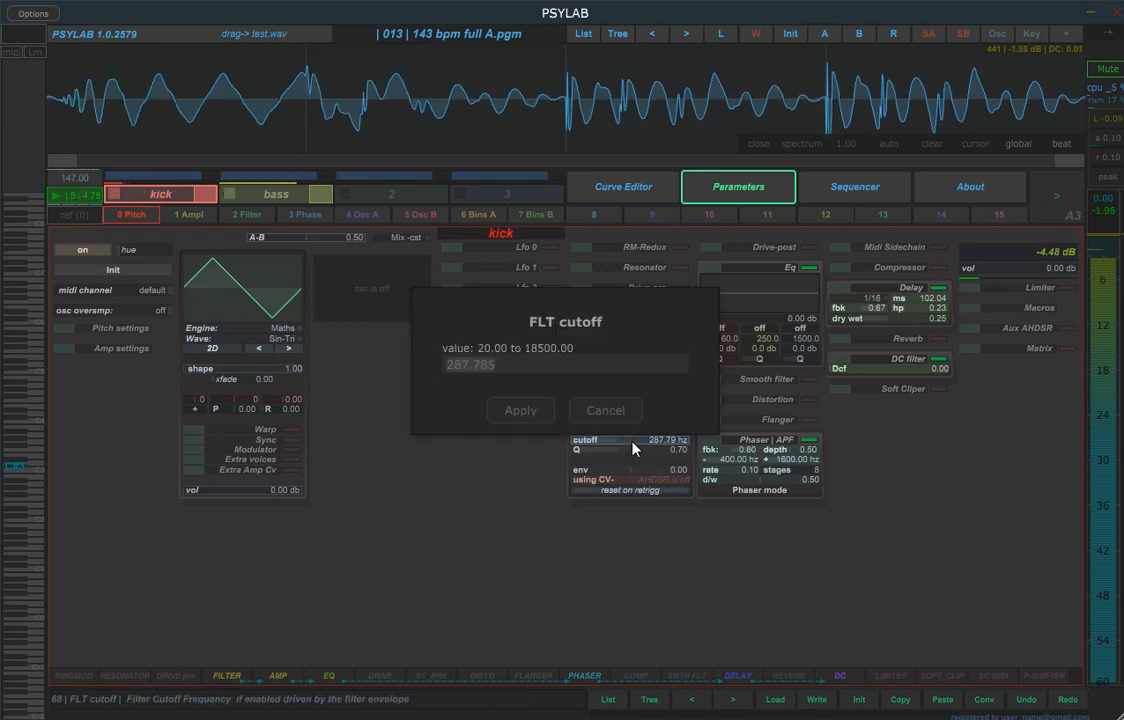
pyautogui.write('500')
pyautogui.press('Return')
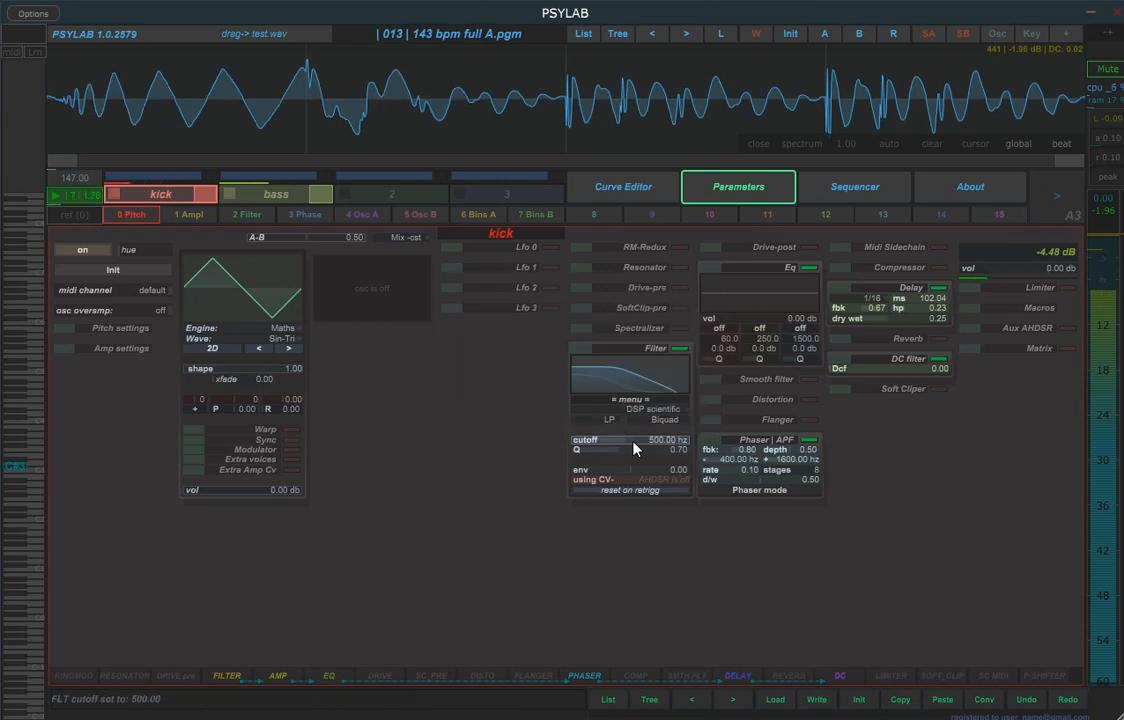
pyautogui.moveTo(635, 454)
pyautogui.mouseDown()
pyautogui.moveTo(602, 472)
pyautogui.moveTo(622, 448)
pyautogui.moveTo(648, 448)
pyautogui.mouseUp()
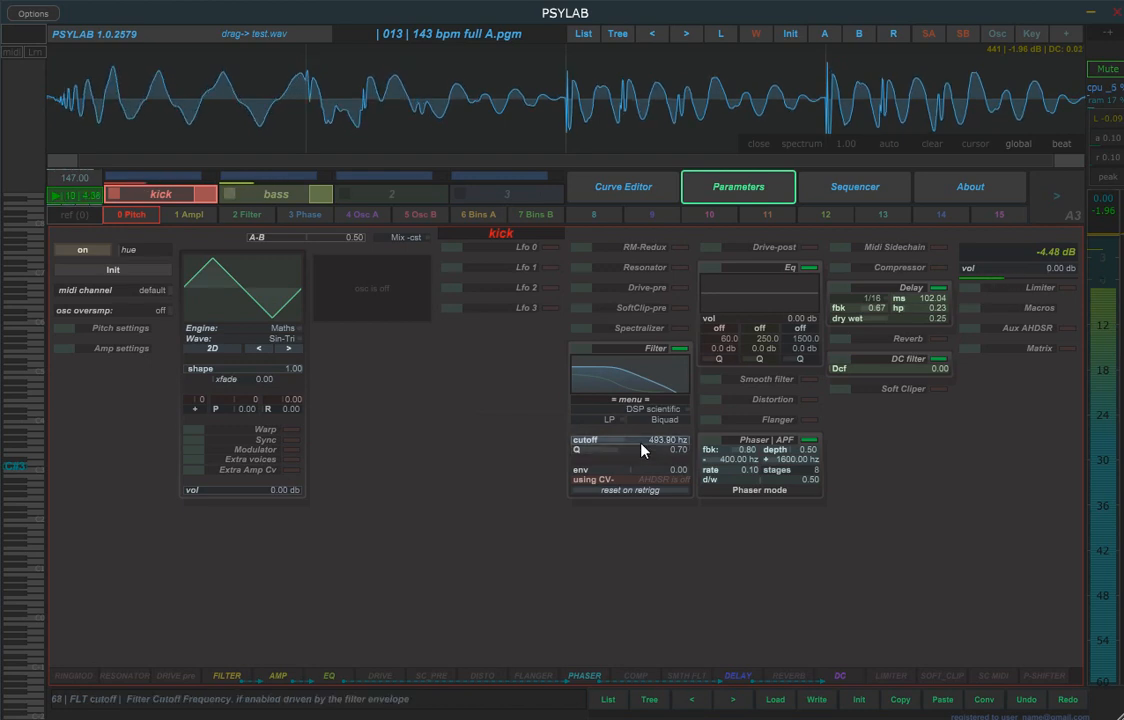
pyautogui.moveTo(642, 449)
pyautogui.mouseDown()
pyautogui.moveTo(665, 398)
pyautogui.moveTo(637, 539)
pyautogui.moveTo(657, 371)
pyautogui.moveTo(635, 437)
pyautogui.mouseUp()
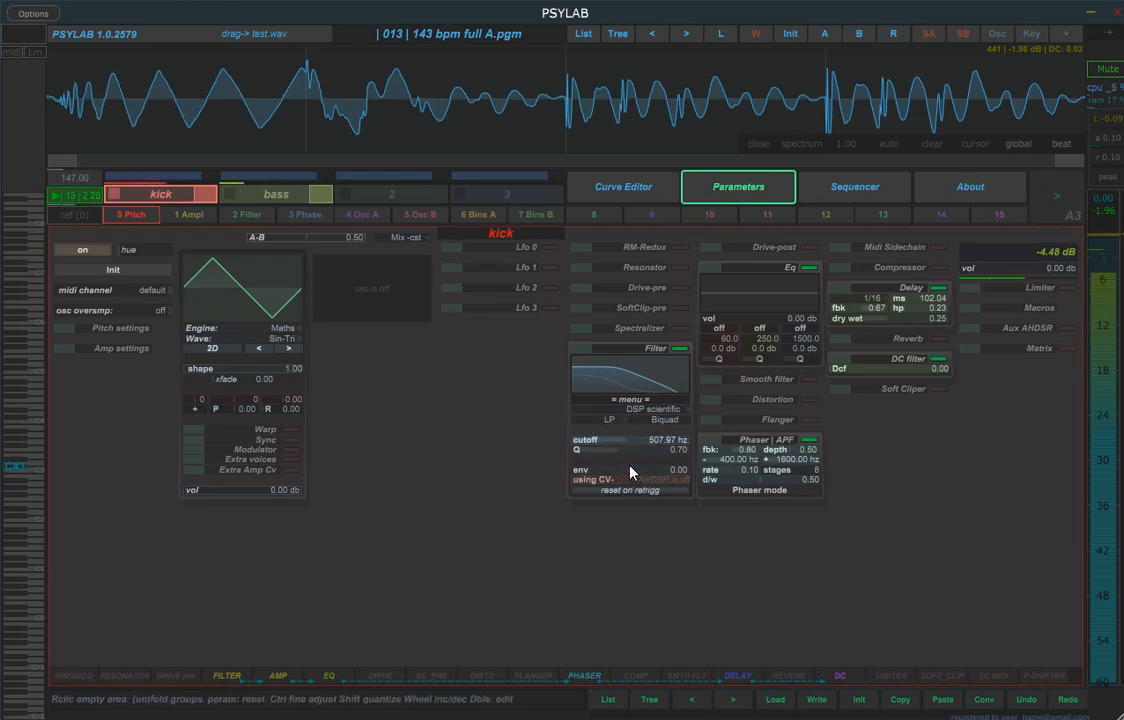
# - Expand the kick's Pitch settings, raise the global pitch transpose to 12.00 and reset it to its default
pyautogui.click(72, 329)
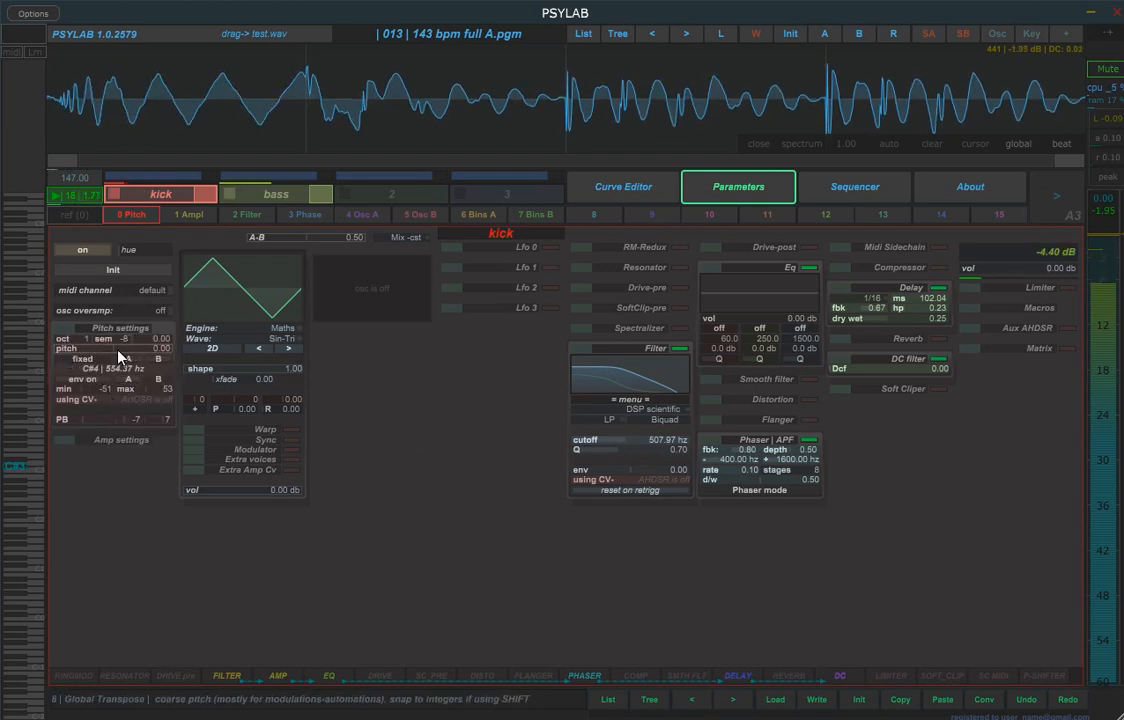
pyautogui.moveTo(131, 351); pyautogui.dragTo(169, 356)
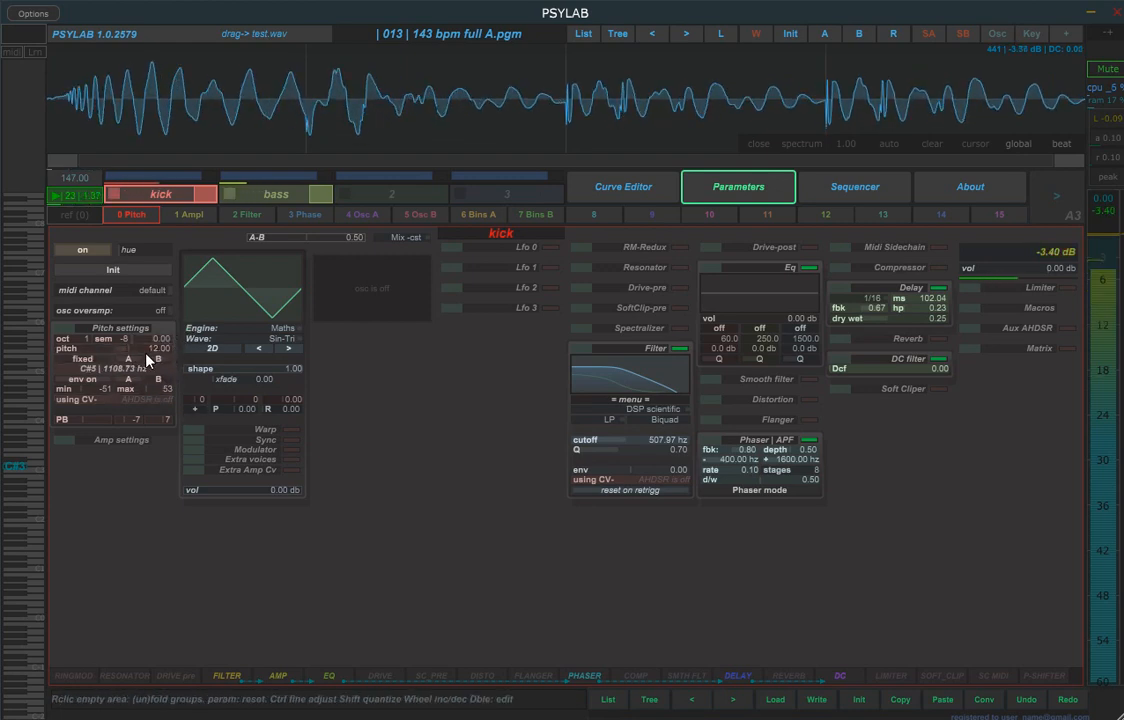
pyautogui.rightClick(145, 352)
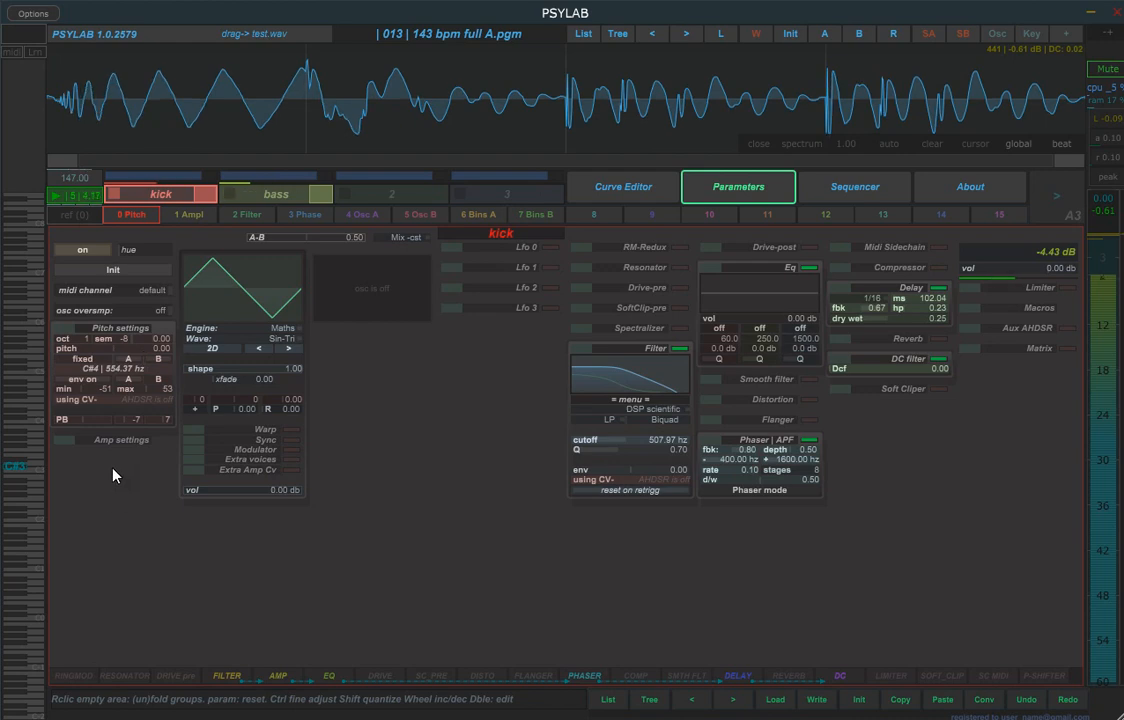
# - Mute and unmute the kick sound and switch the selection between the kick and bass
pyautogui.click(203, 195)
pyautogui.click(203, 195)
pyautogui.click(288, 194)
pyautogui.click(150, 195)
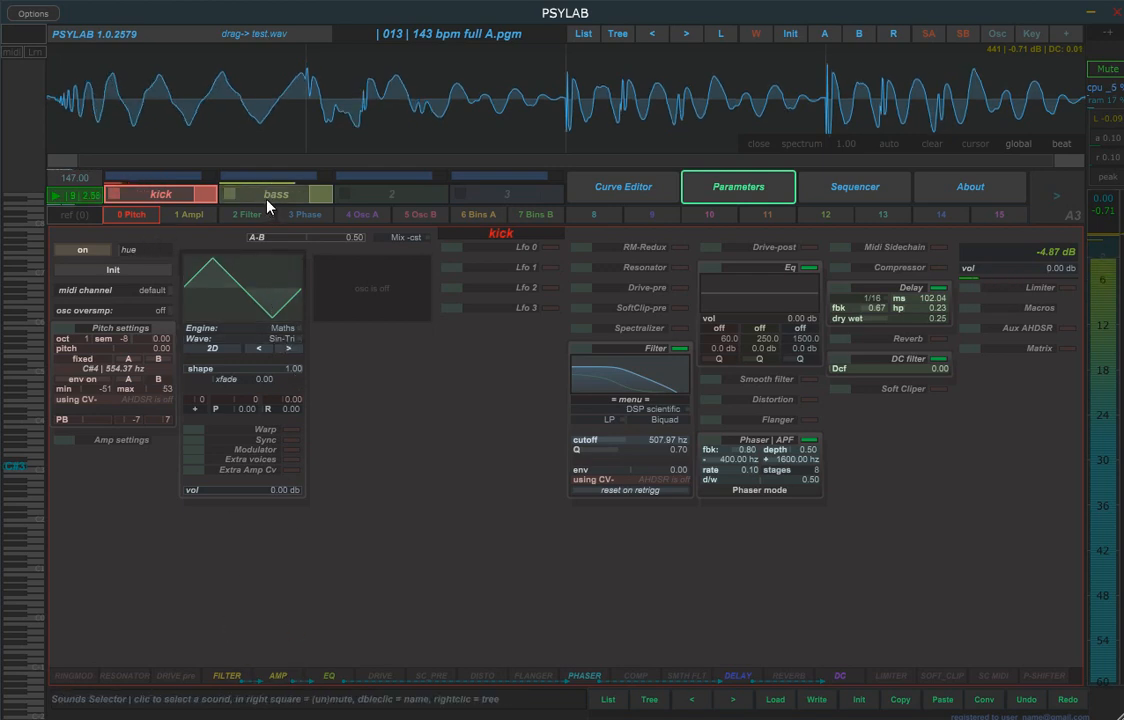
pyautogui.click(205, 195)
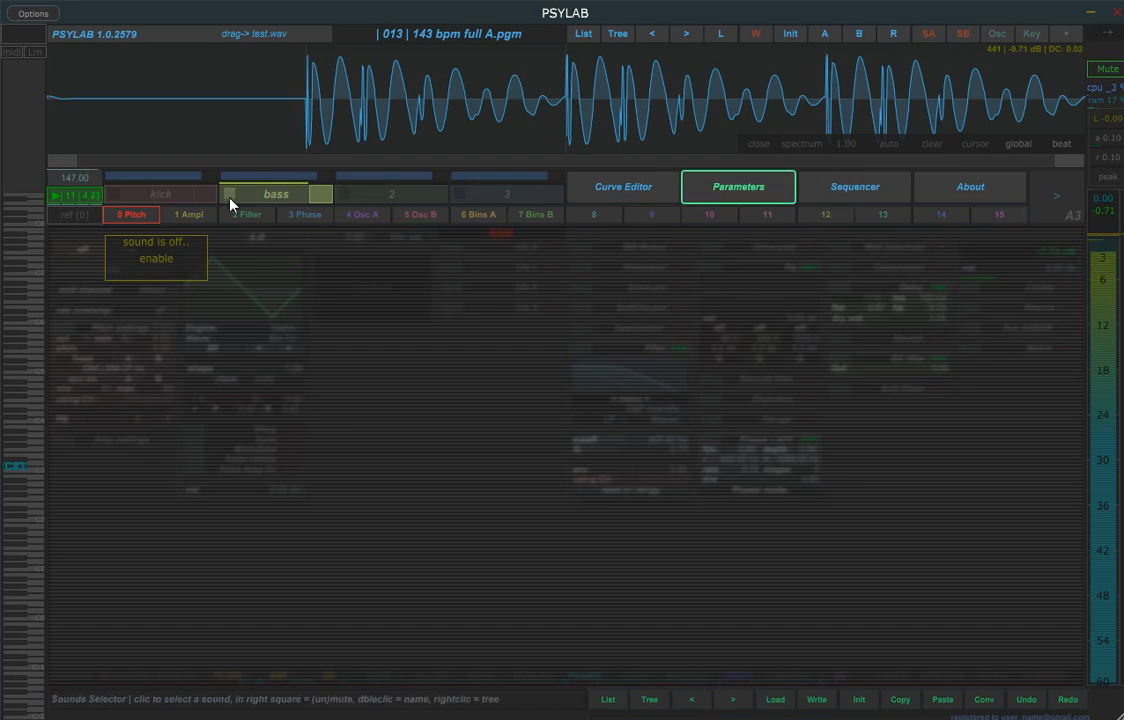
pyautogui.click(207, 195)
# - Mute the bass sound and return to the kick's parameters
pyautogui.click(285, 194)
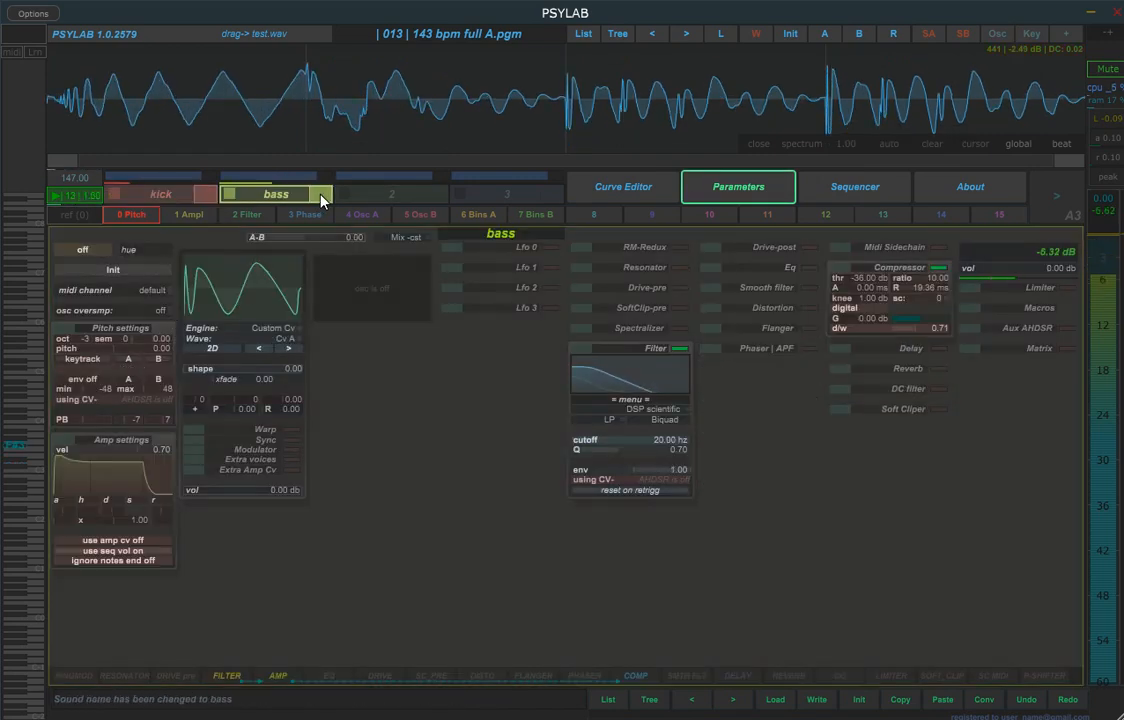
pyautogui.click(321, 195)
pyautogui.click(152, 195)
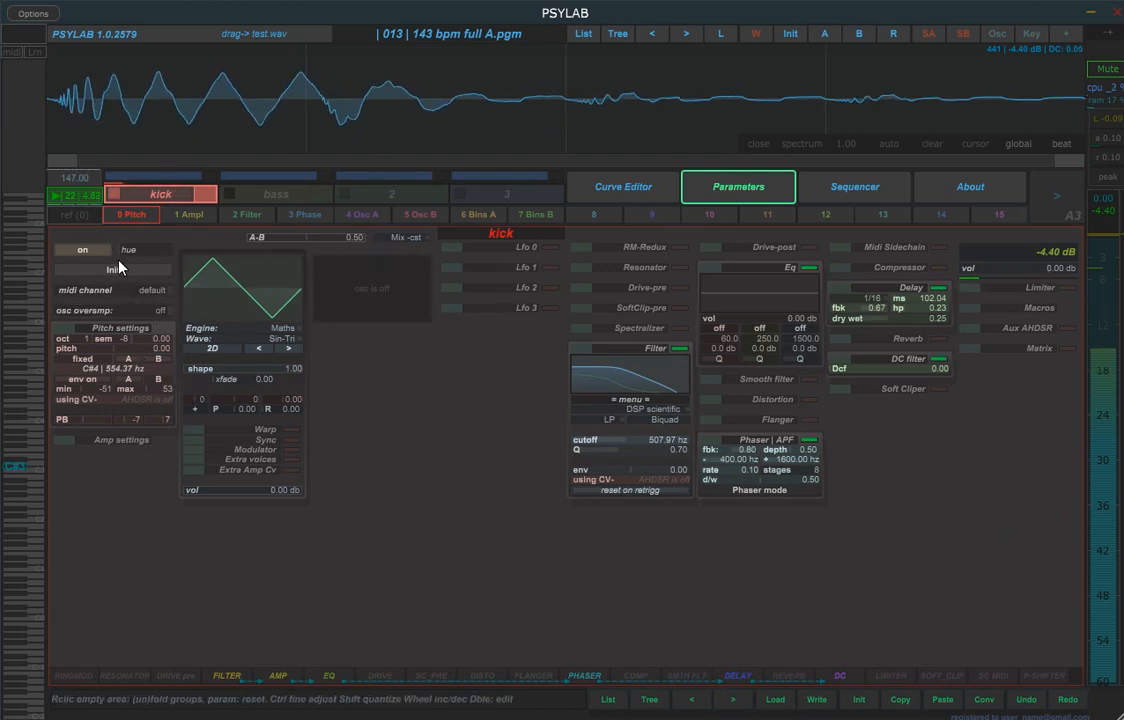
# - Set the kick's MIDI channel to 1 and return it to default
pyautogui.click(145, 290)
pyautogui.click(140, 308)
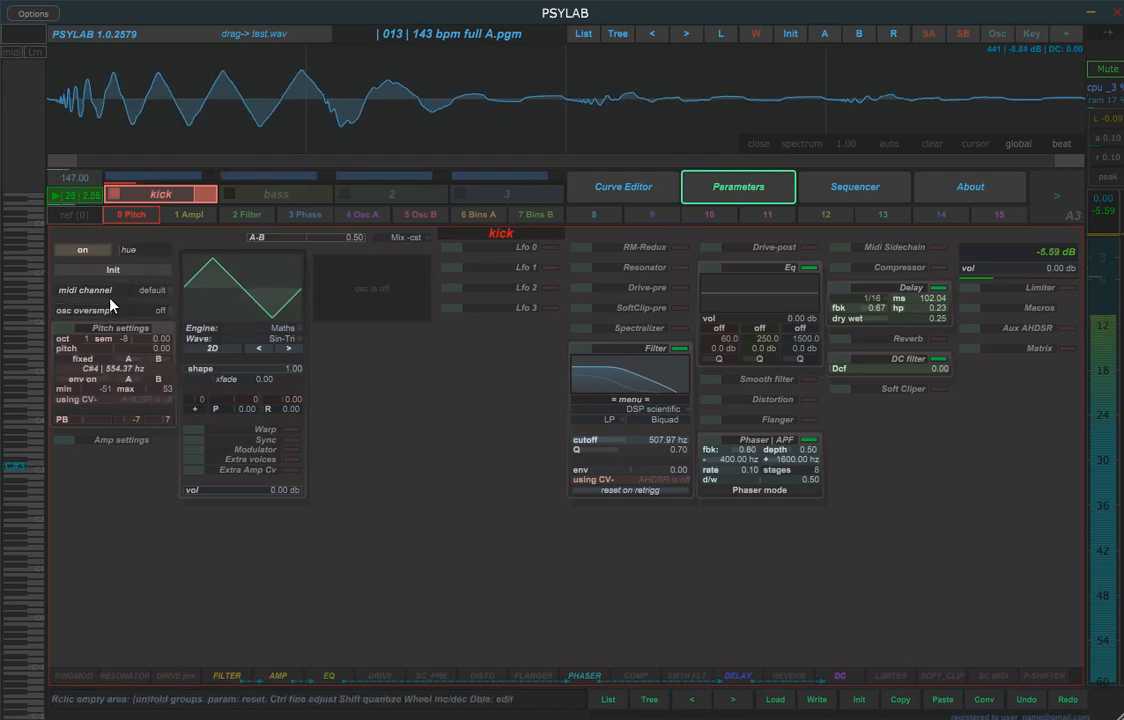
pyautogui.click(128, 290)
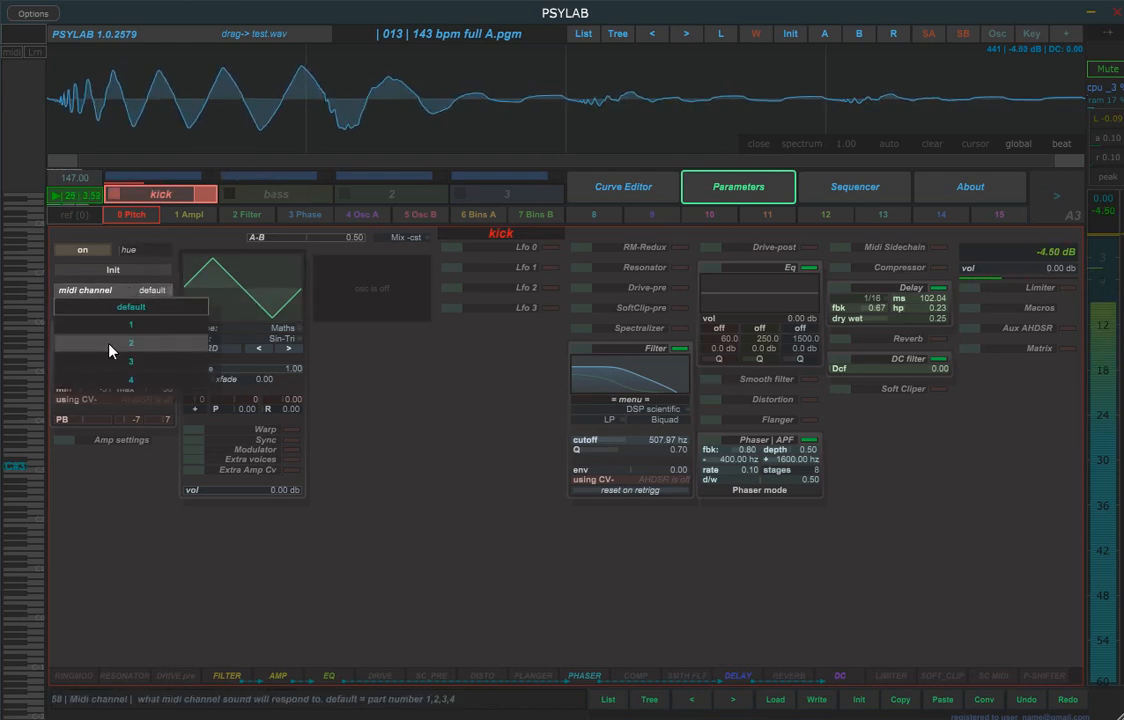
pyautogui.click(112, 313)
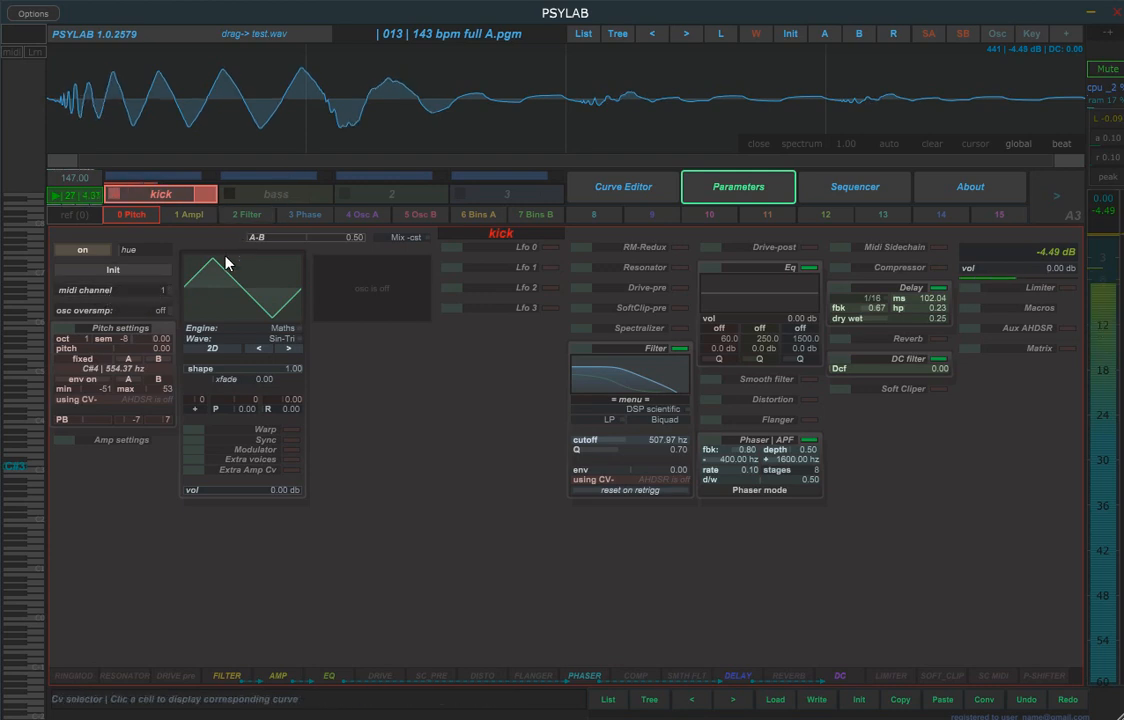
pyautogui.click(136, 295)
pyautogui.click(105, 310)
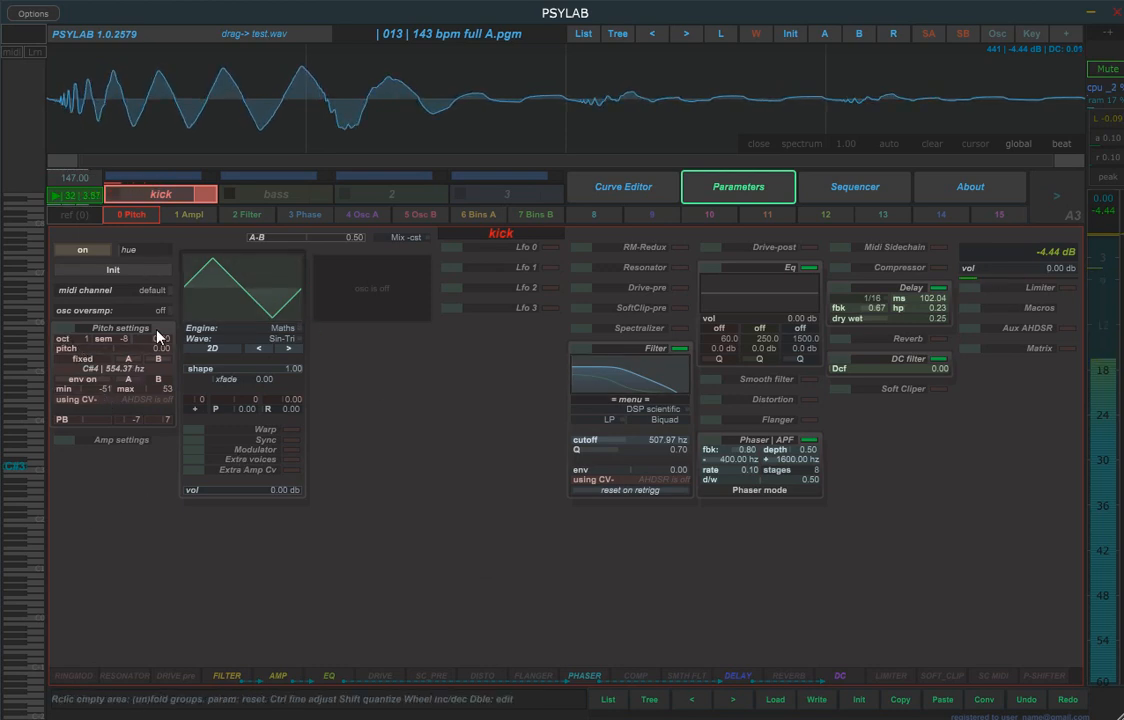
# - Switch the kick's pitch mode to keytrack and try the AHDSR pitch envelope with a shorter hold
pyautogui.click(88, 362)
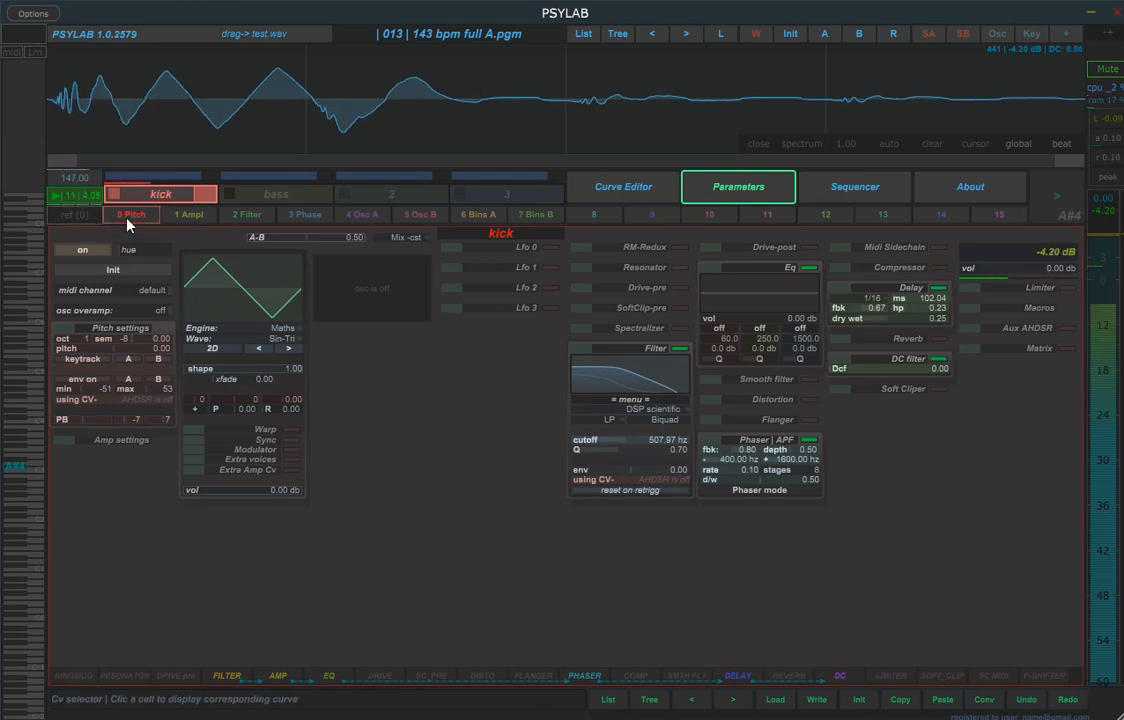
pyautogui.click(130, 400)
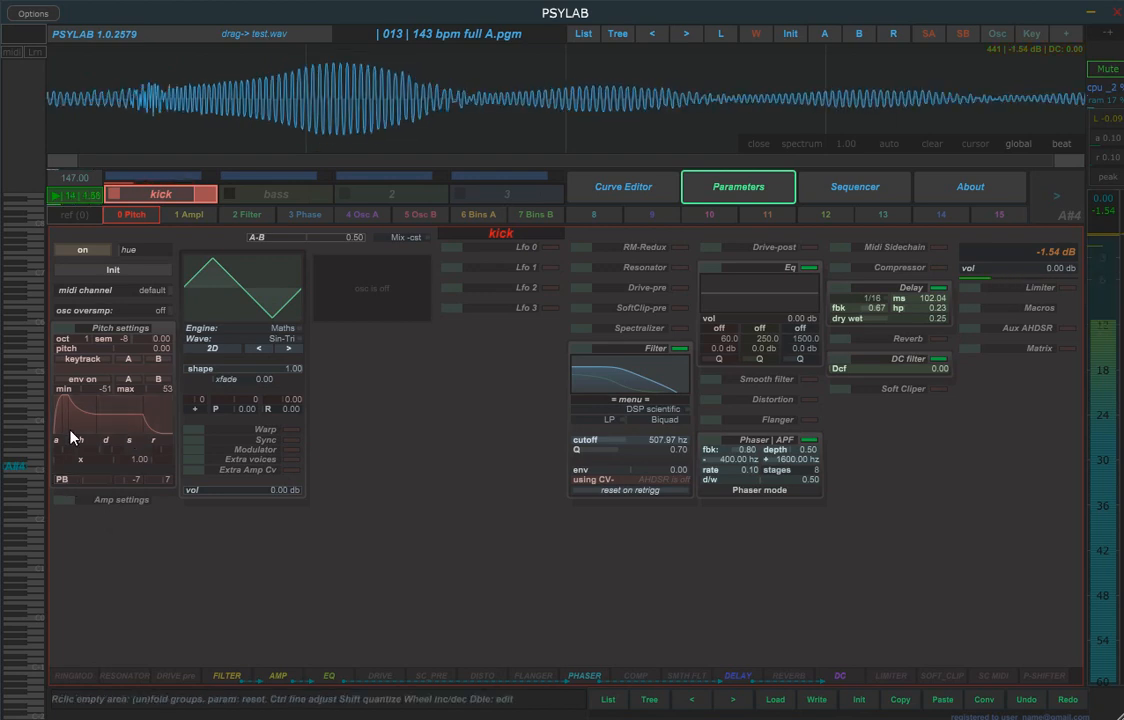
pyautogui.moveTo(80, 440)
pyautogui.mouseDown()
pyautogui.moveTo(120, 402)
pyautogui.moveTo(92, 457)
pyautogui.moveTo(107, 416)
pyautogui.moveTo(103, 434)
pyautogui.moveTo(63, 456)
pyautogui.moveTo(66, 442)
pyautogui.mouseUp()
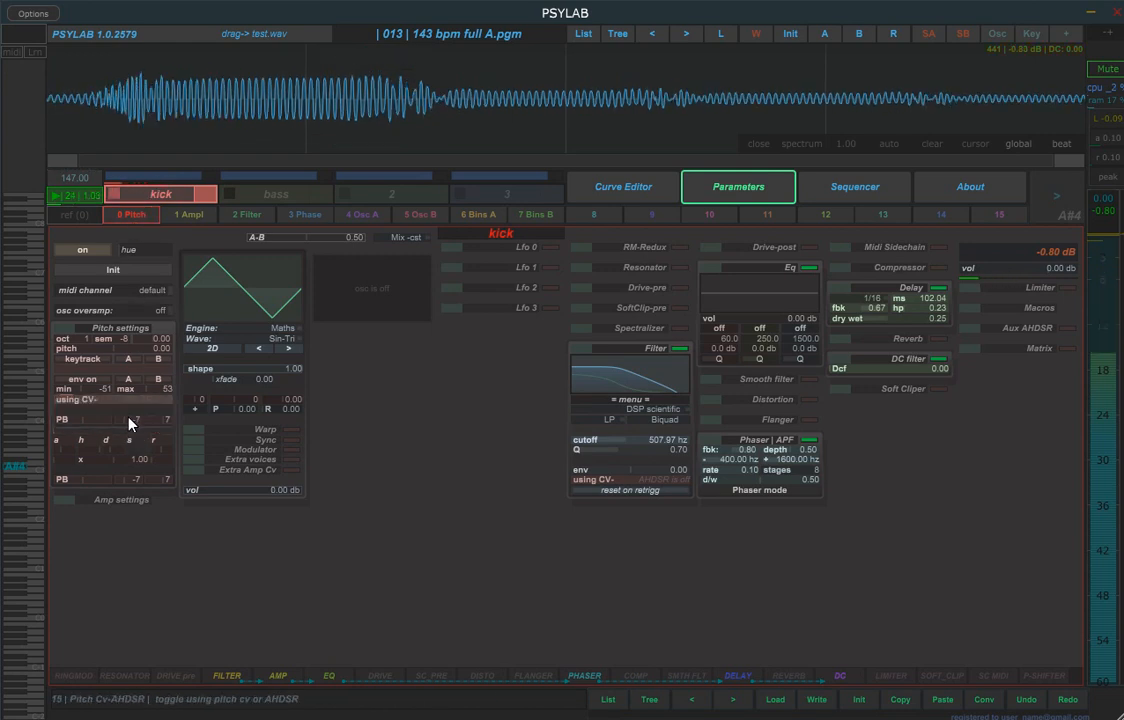
# - Reshape the kick's pitch curve by adding a point and moving it down toward the start of the decay
pyautogui.click(131, 214)
pyautogui.moveTo(193, 628); pyautogui.dragTo(153, 524)
pyautogui.rightClick(261, 495)
pyautogui.moveTo(262, 499); pyautogui.dragTo(199, 555)
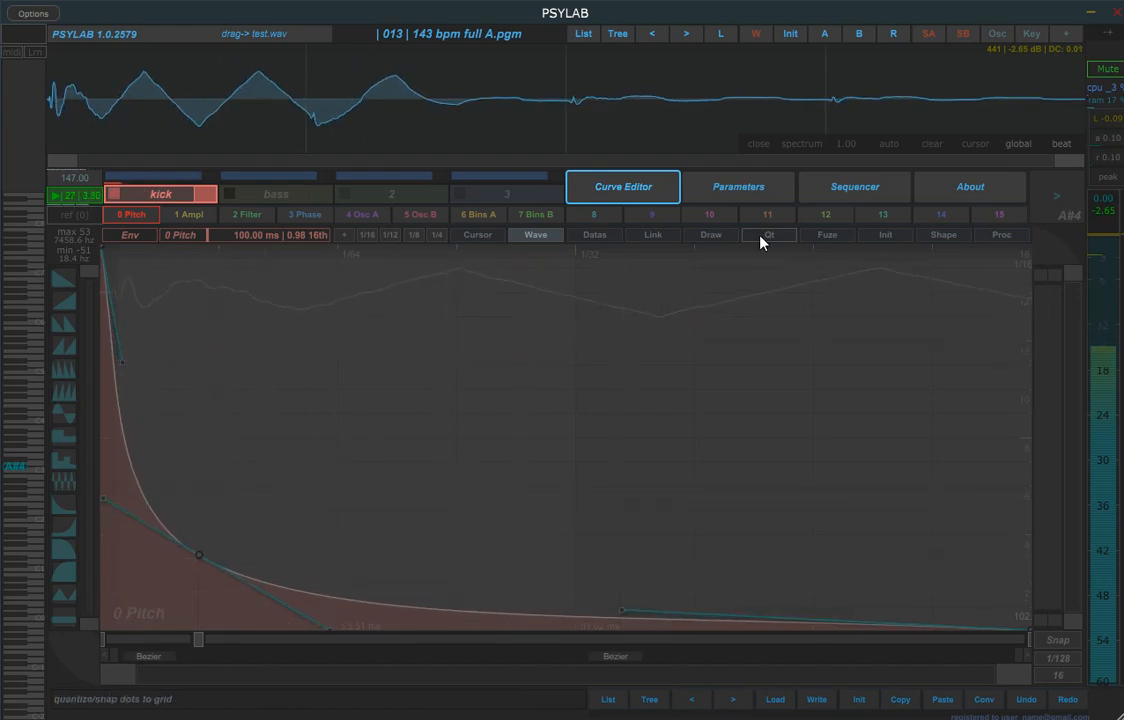
# - Enable the kick's AHDSR amp envelope, turn off its amp CV use and show the amplitude curve
pyautogui.click(738, 187)
pyautogui.click(121, 440)
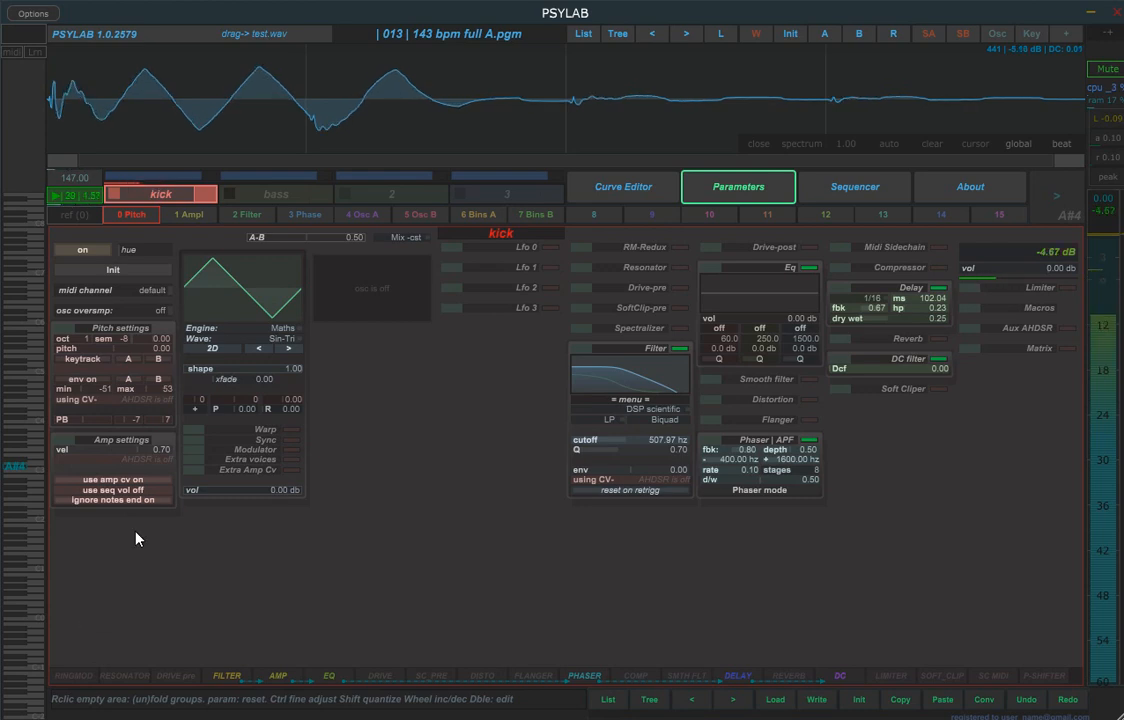
pyautogui.click(133, 466)
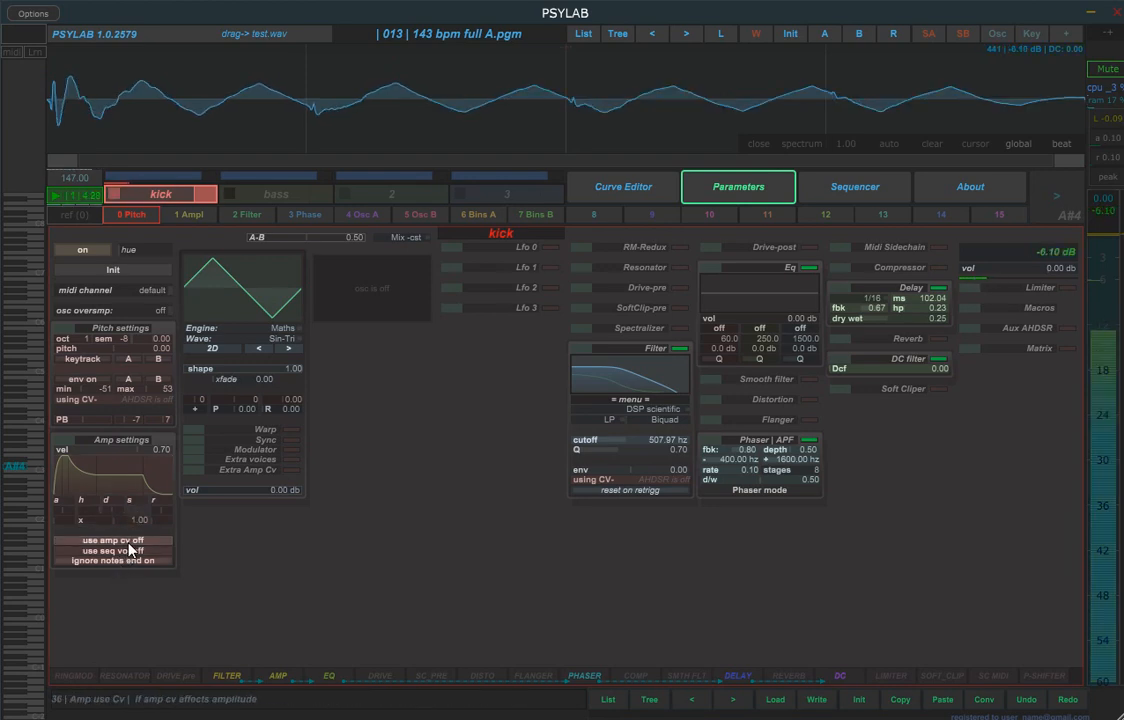
pyautogui.click(182, 217)
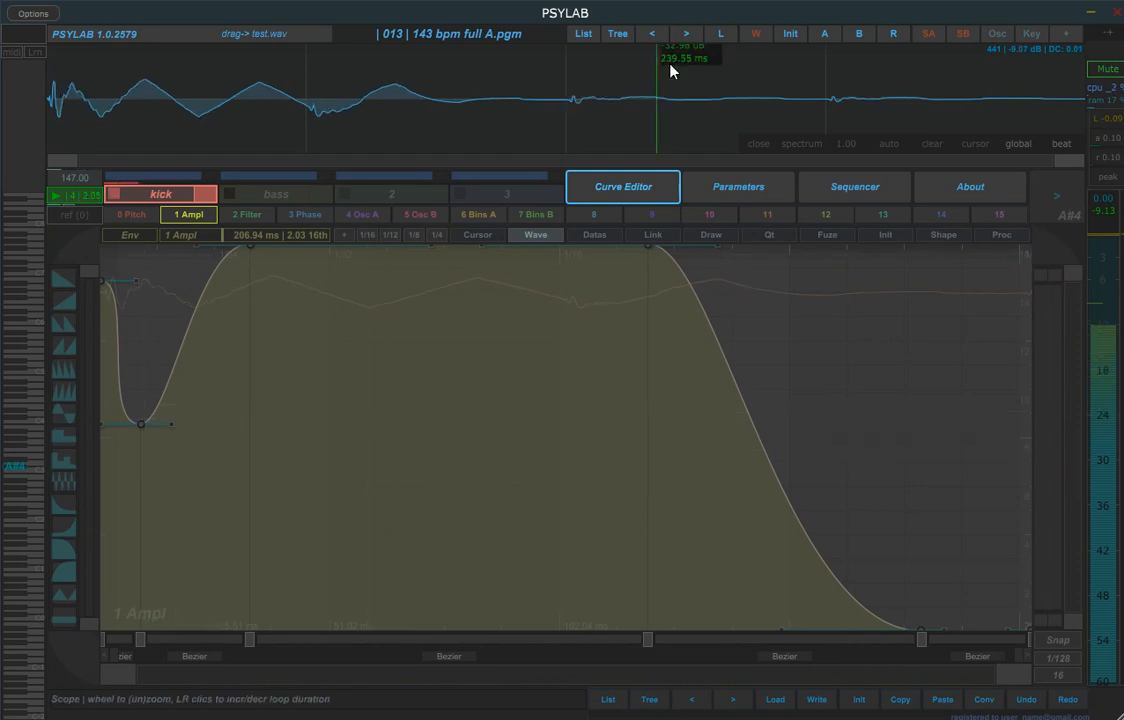
# - Load the next preset, 014 | 145 bpm a lowend A, and show the parameters of its kick and bass
pyautogui.click(690, 40)
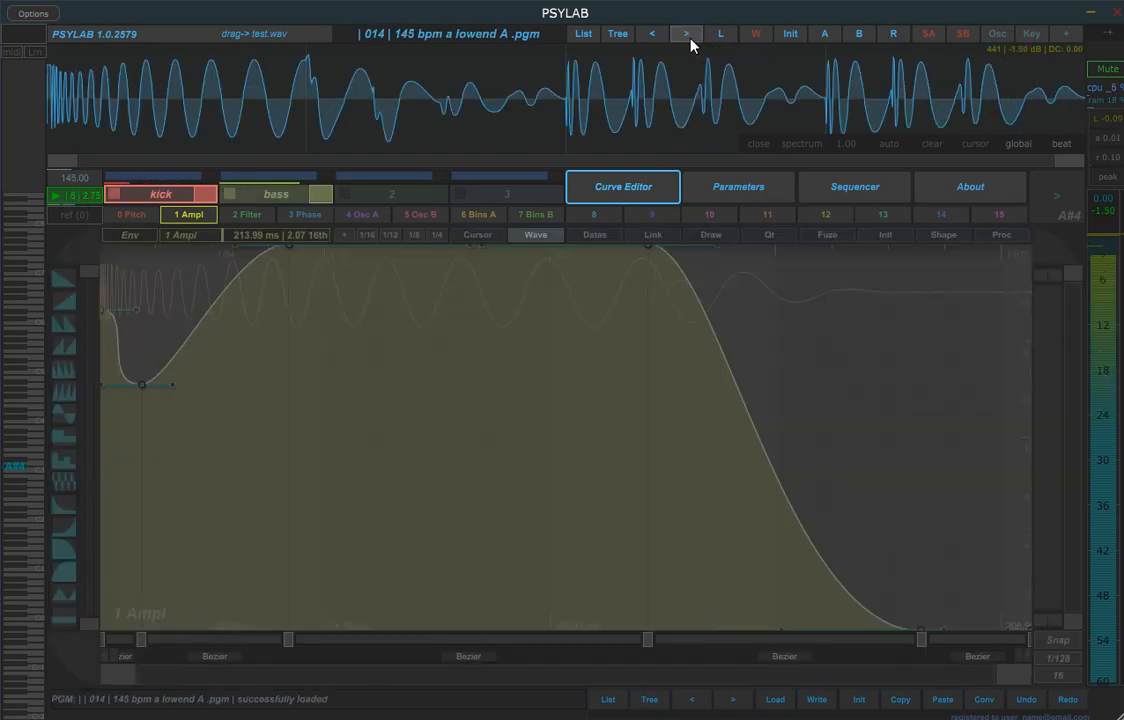
pyautogui.click(748, 192)
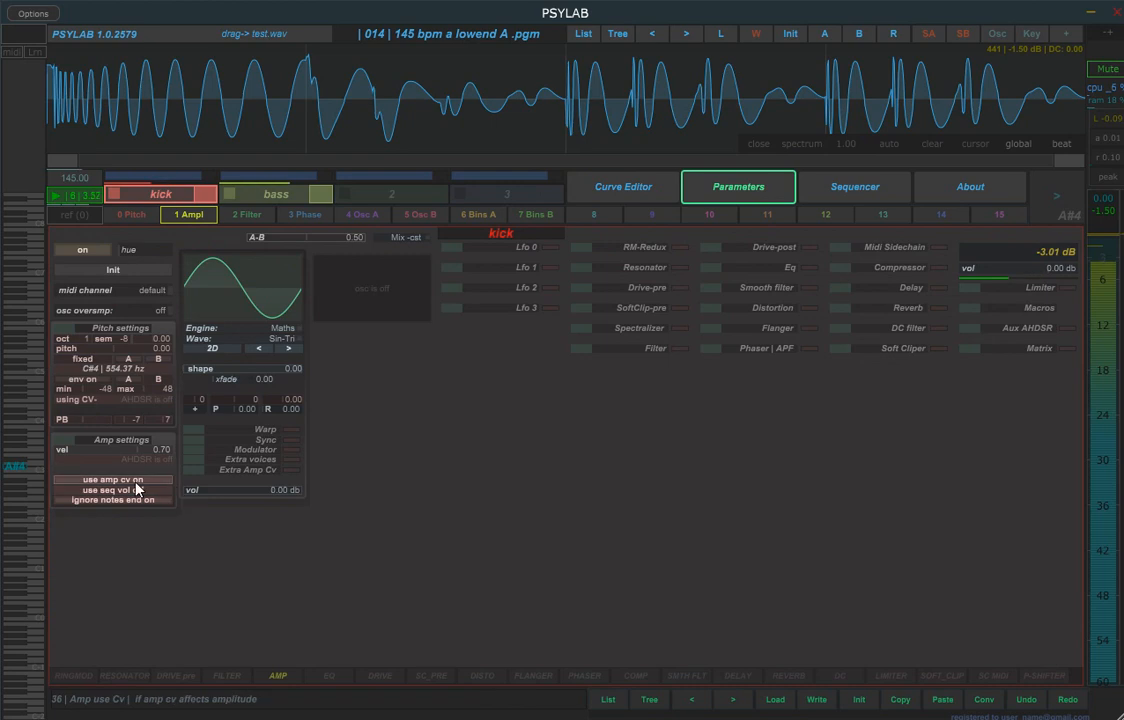
pyautogui.click(258, 197)
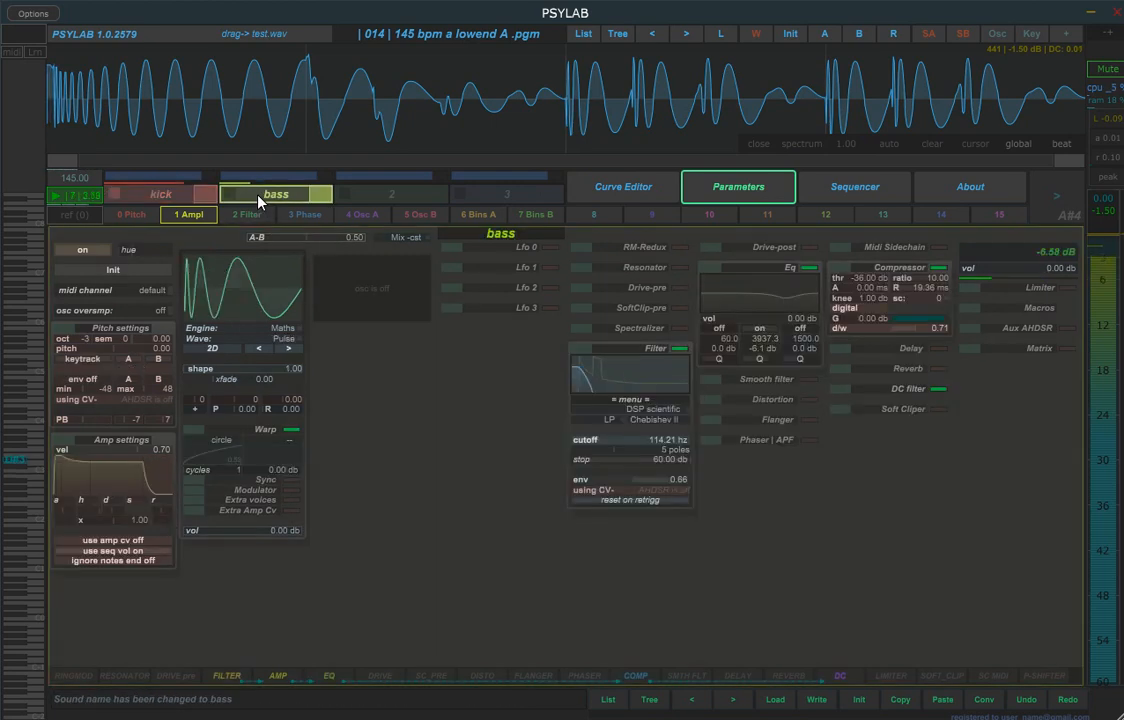
# - In the kick's amplitude curve, deepen the early dip and pull the plateau's end point back to about 96 ms
pyautogui.click(172, 197)
pyautogui.click(195, 219)
pyautogui.moveTo(142, 384); pyautogui.dragTo(150, 535)
pyautogui.moveTo(653, 248); pyautogui.dragTo(525, 250)
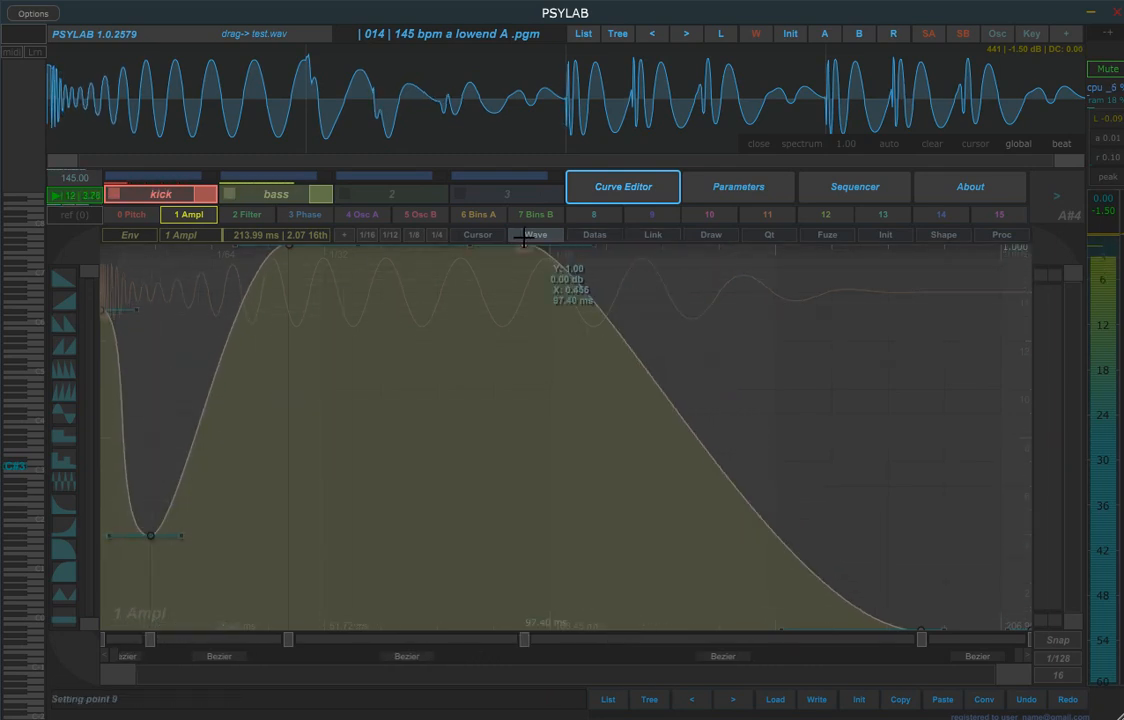
pyautogui.scroll(2, 442, 434)
pyautogui.scroll(-2, 445, 461)
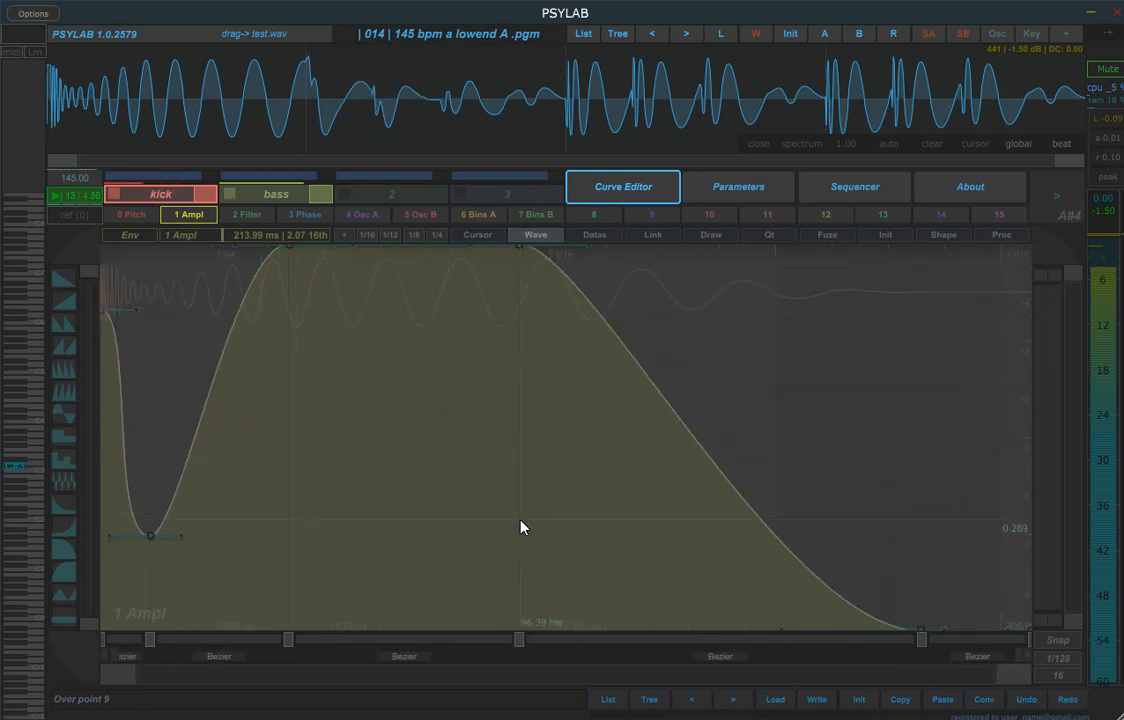
# - On the bass oscillator's Warp module, adjust the circle amount and set the second warp type to pow c
pyautogui.click(783, 198)
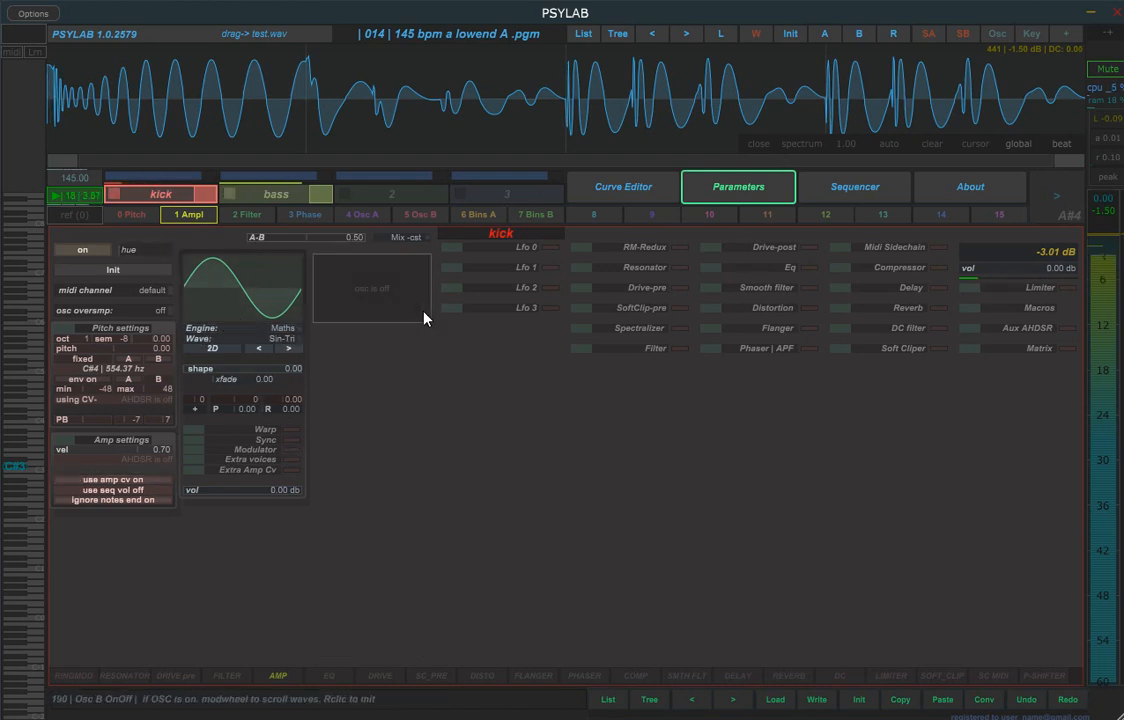
pyautogui.click(268, 195)
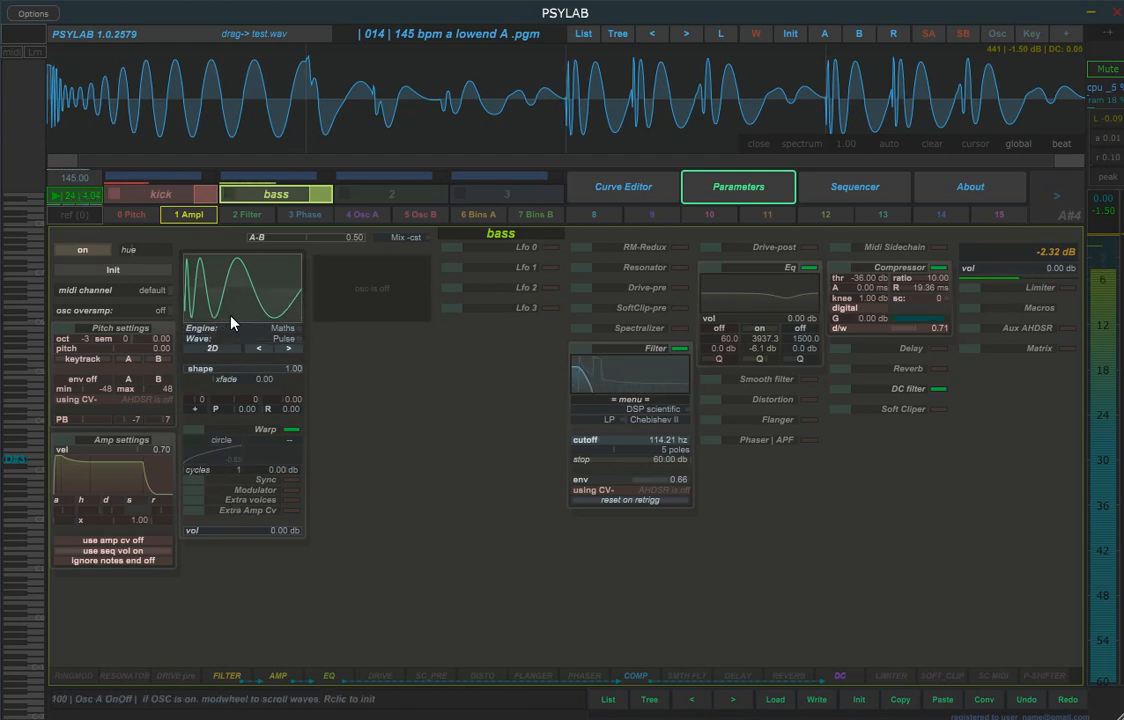
pyautogui.moveTo(225, 456)
pyautogui.mouseDown()
pyautogui.moveTo(218, 489)
pyautogui.moveTo(213, 411)
pyautogui.moveTo(223, 492)
pyautogui.moveTo(227, 474)
pyautogui.mouseUp()
pyautogui.click(279, 442)
pyautogui.click(280, 471)
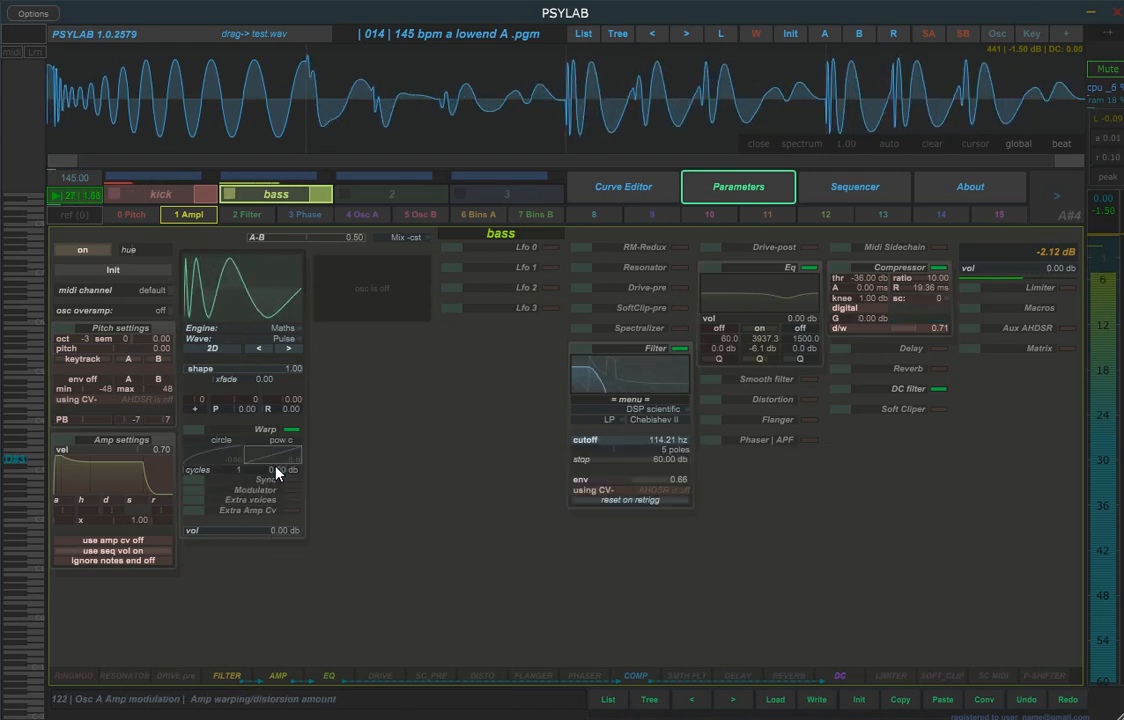
# - Collapse the bass oscillator's Warp module and set its engine to Custom Cv
pyautogui.click(193, 434)
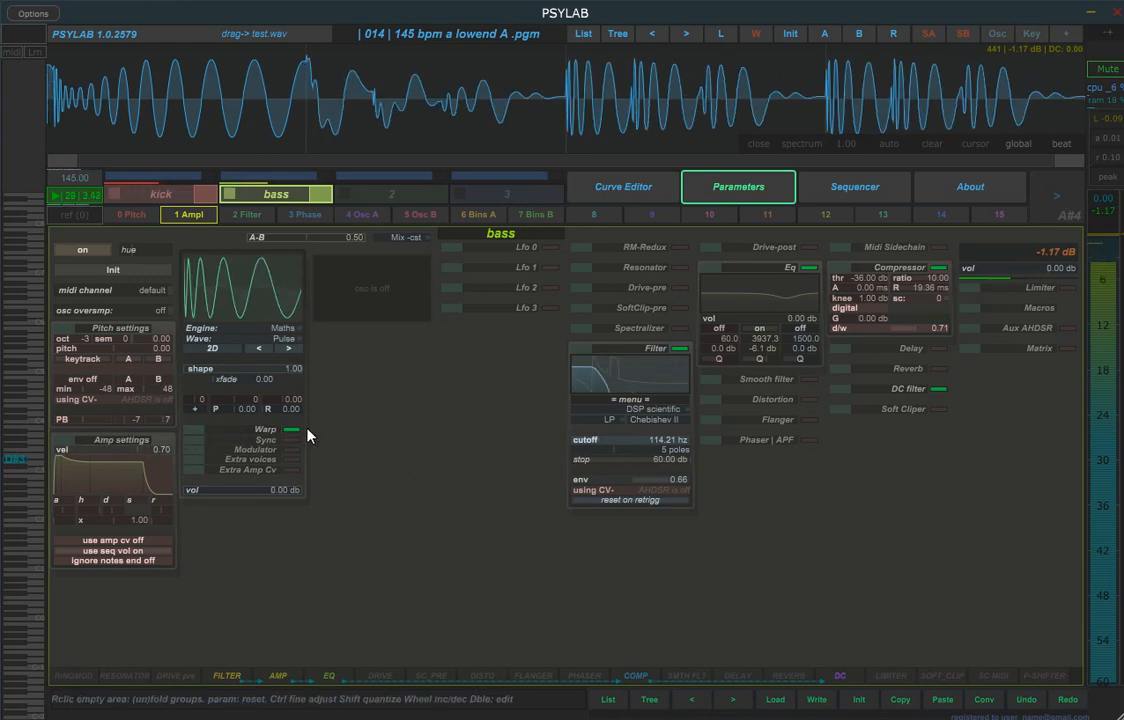
pyautogui.click(226, 328)
pyautogui.click(324, 345)
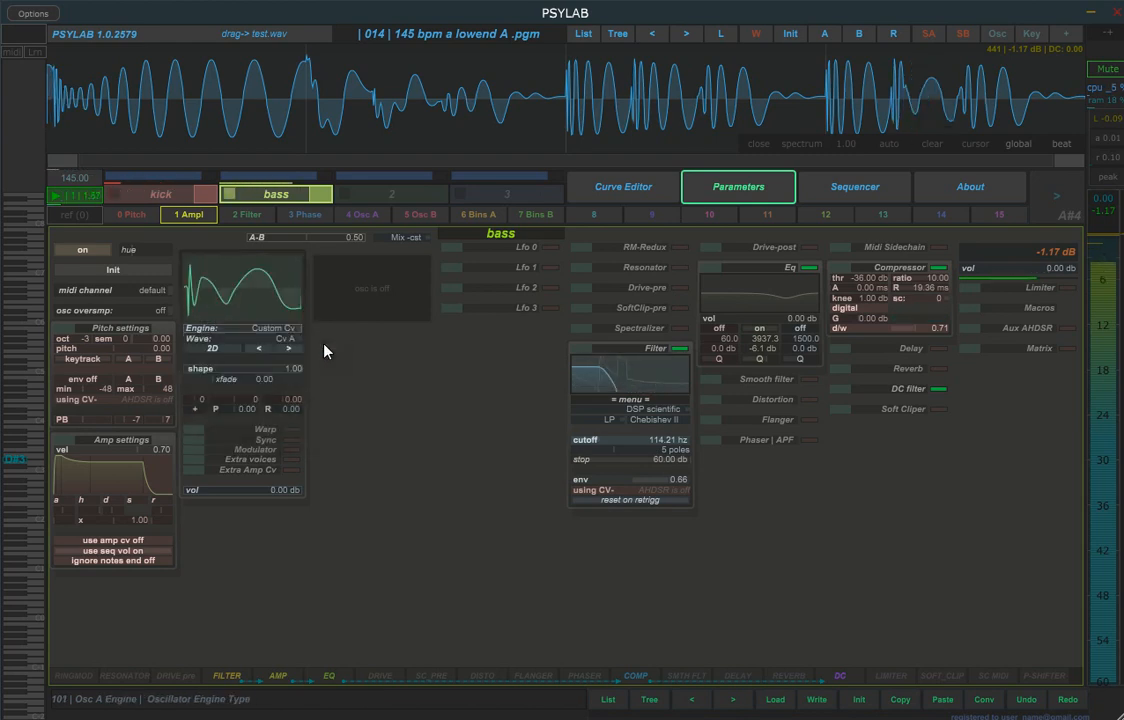
# - Initialize the bass's Osc A curve, and on the parameters page switch off its Filter and DC filter
pyautogui.click(364, 216)
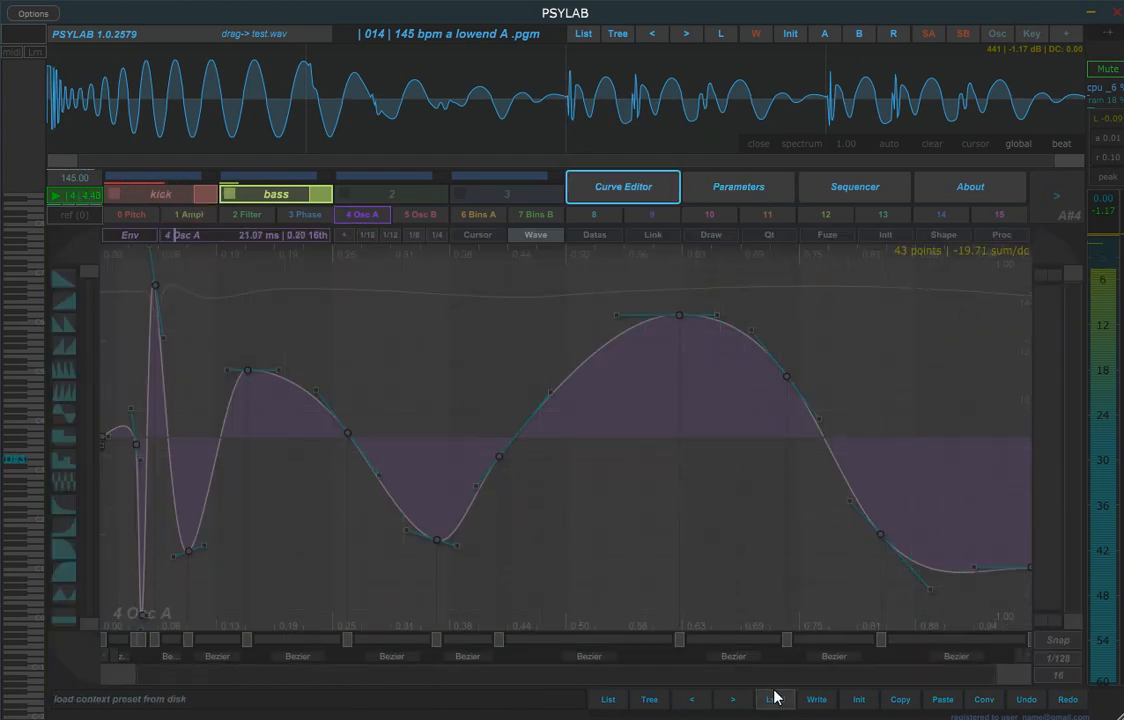
pyautogui.click(858, 703)
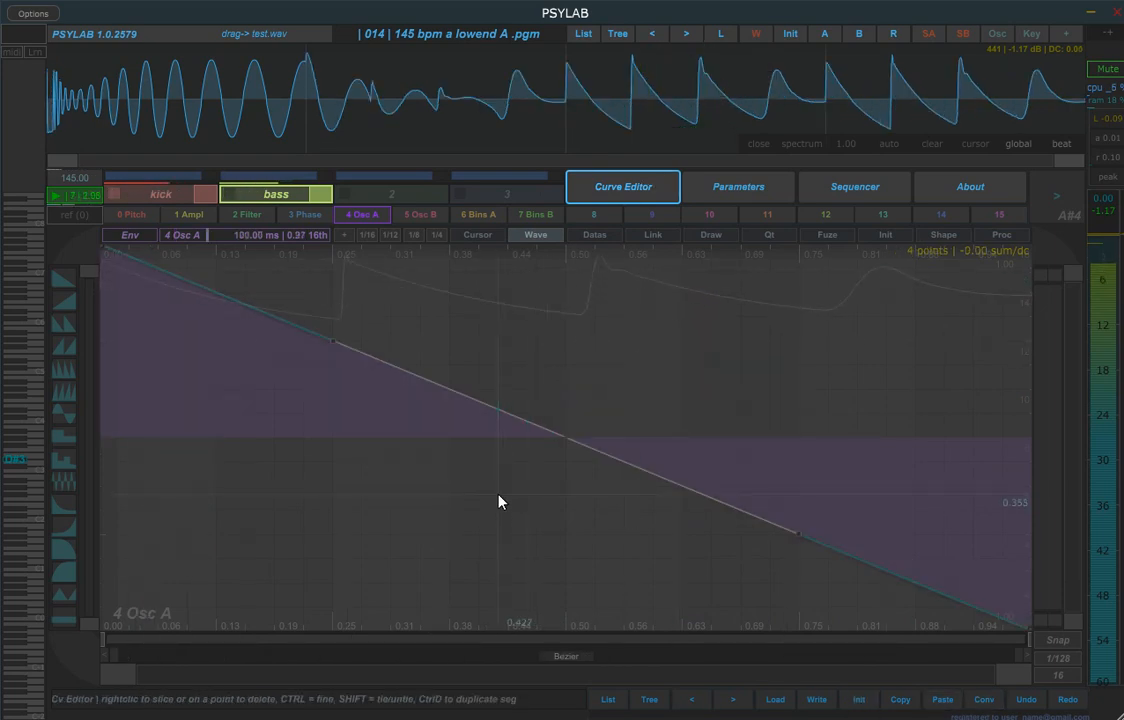
pyautogui.click(740, 186)
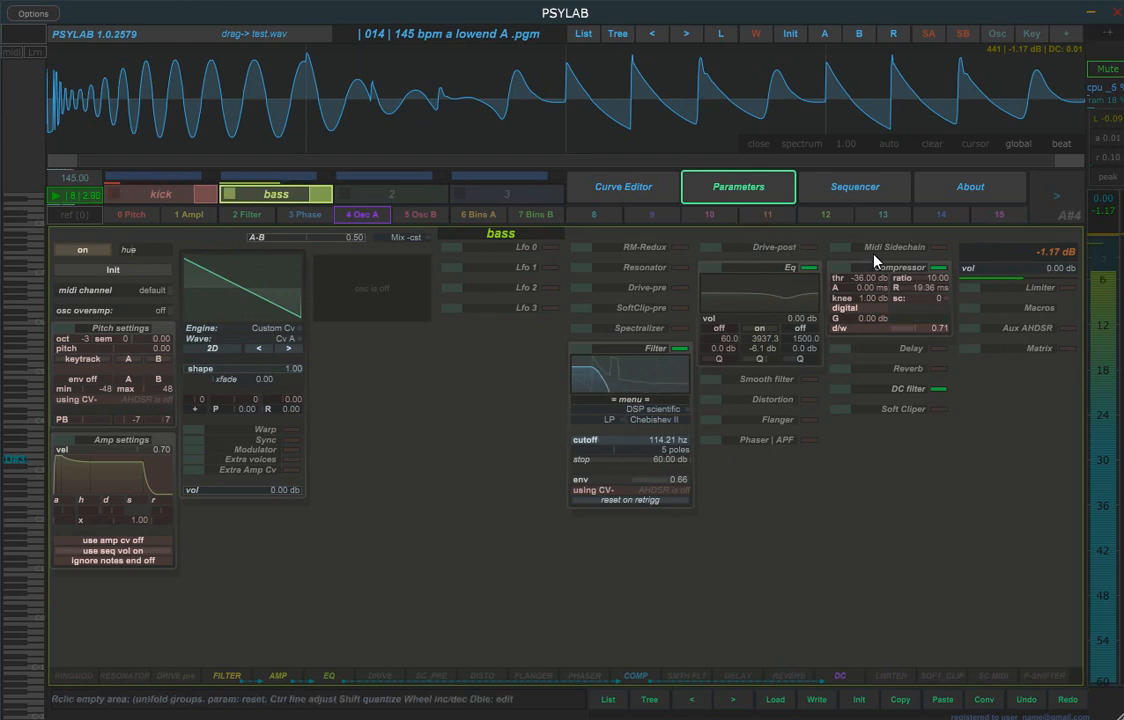
pyautogui.click(681, 351)
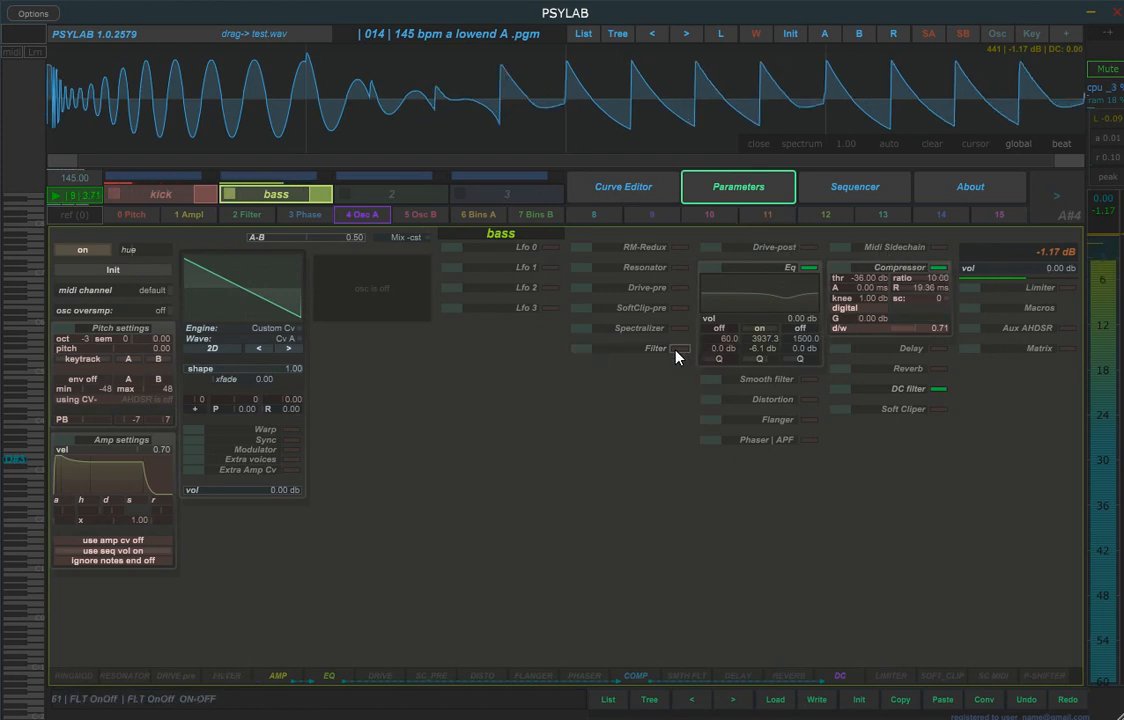
pyautogui.click(940, 390)
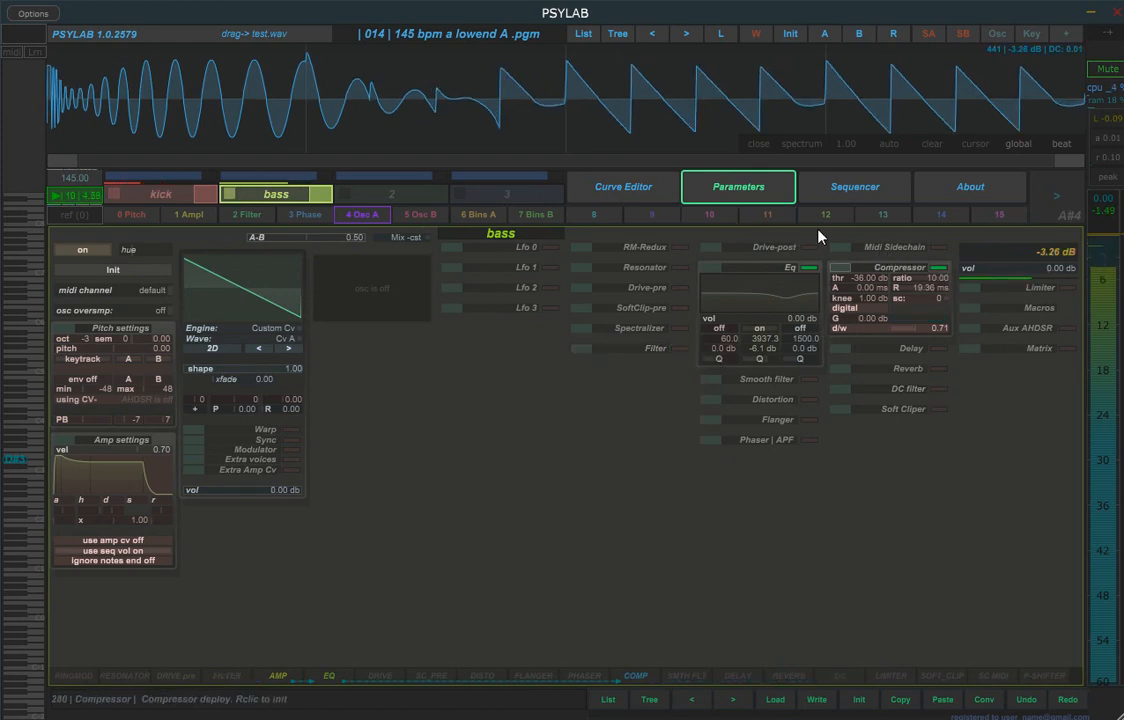
# - Add three points to the bass's Osc A curve and shape an early dip, a middle shoulder and a peak at about 0.66
pyautogui.click(622, 200)
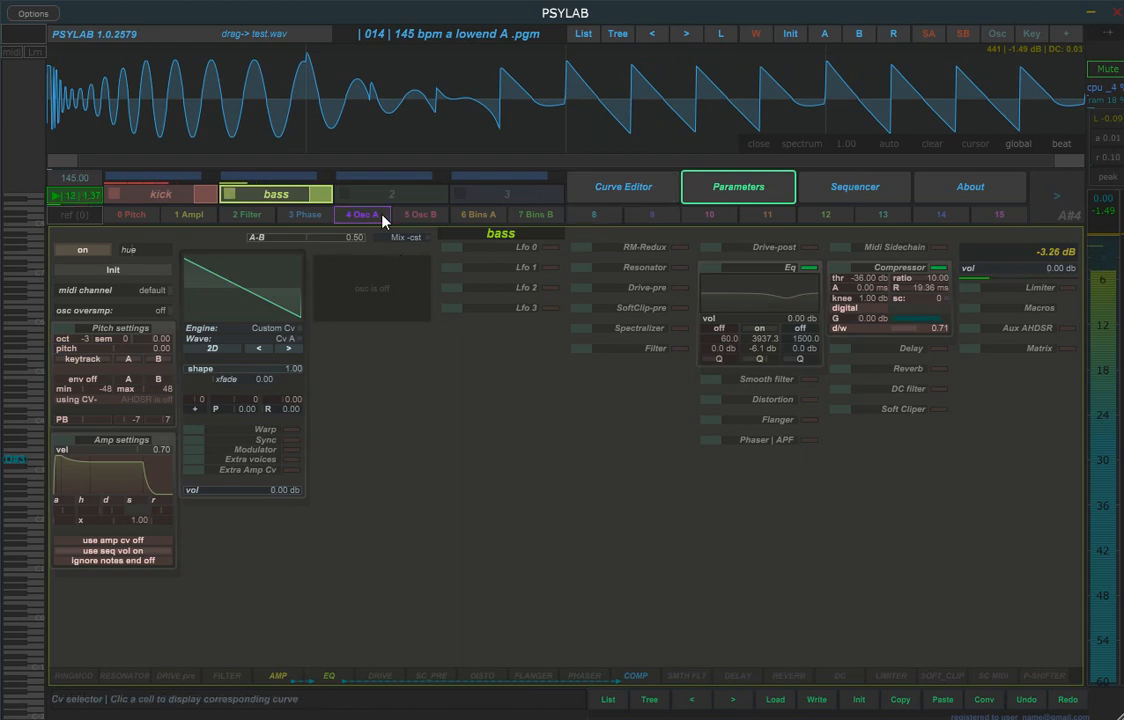
pyautogui.moveTo(319, 336); pyautogui.dragTo(192, 550)
pyautogui.click(570, 530)
pyautogui.moveTo(703, 561); pyautogui.dragTo(715, 341)
pyautogui.click(234, 404)
pyautogui.moveTo(234, 404); pyautogui.dragTo(202, 572)
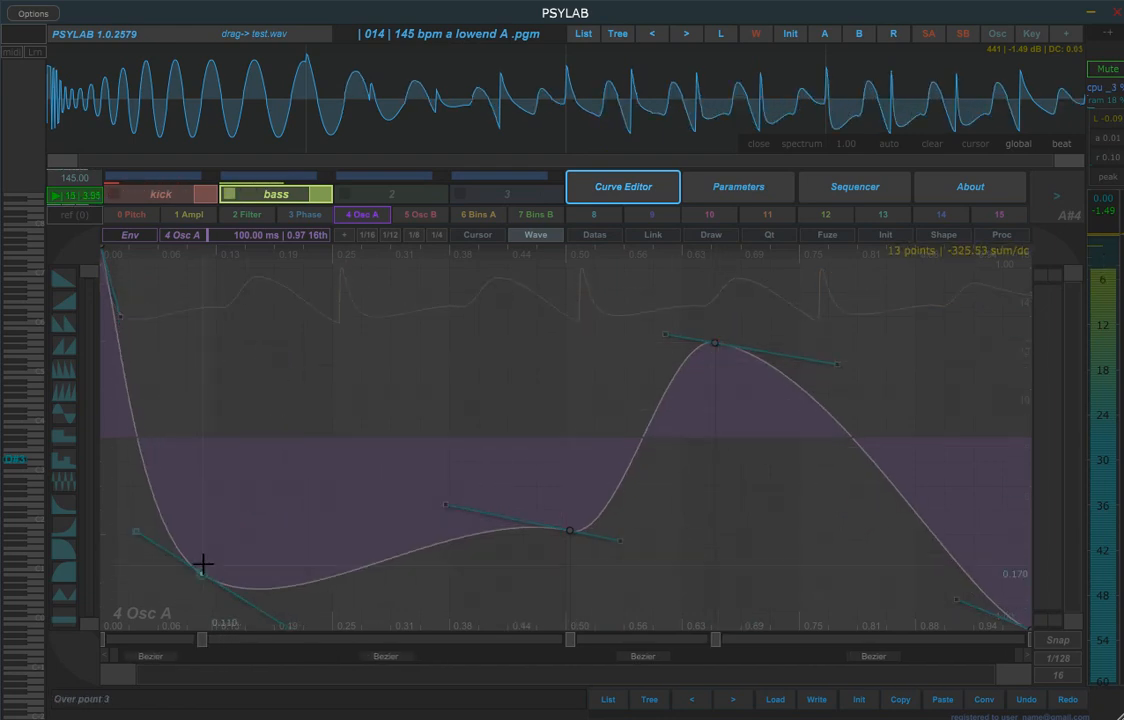
pyautogui.scroll(2, 670, 102)
pyautogui.scroll(-3, 671, 103)
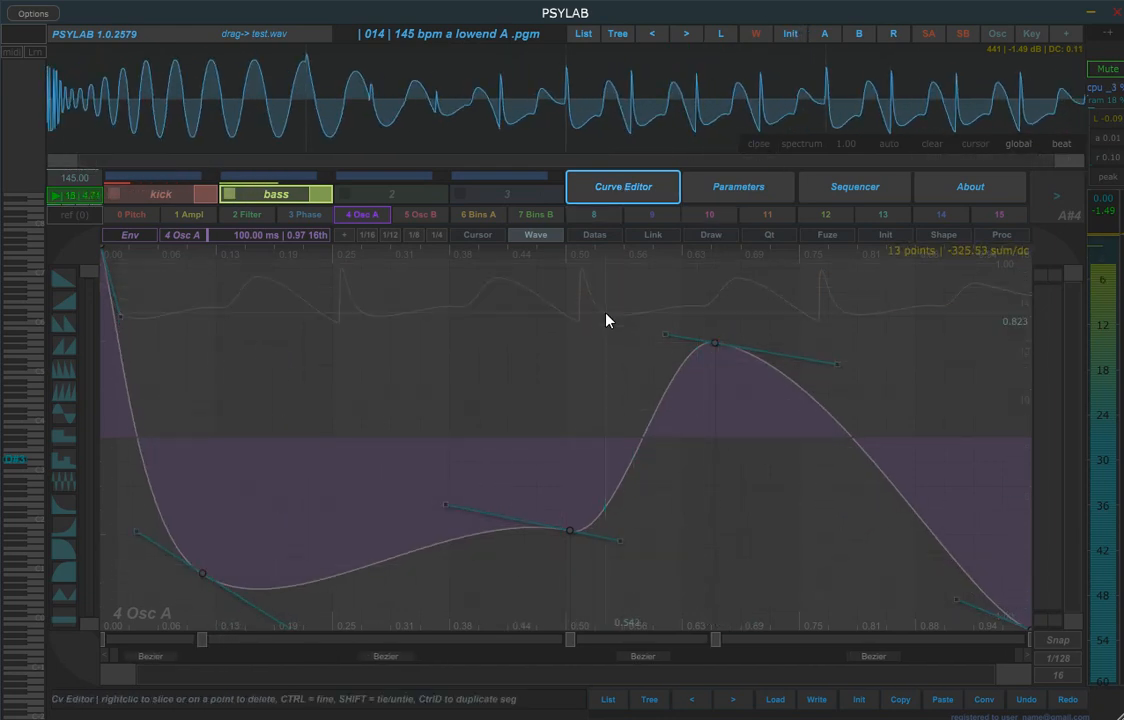
pyautogui.moveTo(205, 568); pyautogui.dragTo(288, 478)
pyautogui.moveTo(571, 531); pyautogui.dragTo(550, 395)
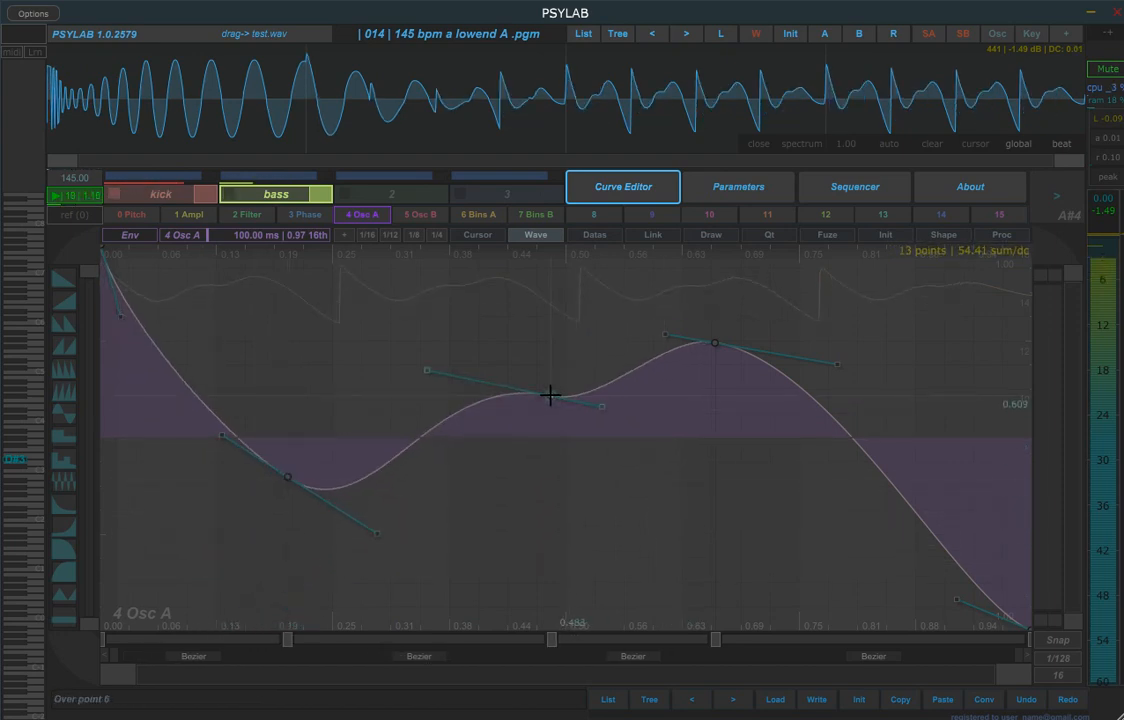
# - Show the bass's parameters and enable Lfo 0 with the Sin waveform
pyautogui.click(830, 188)
pyautogui.click(765, 214)
pyautogui.click(738, 190)
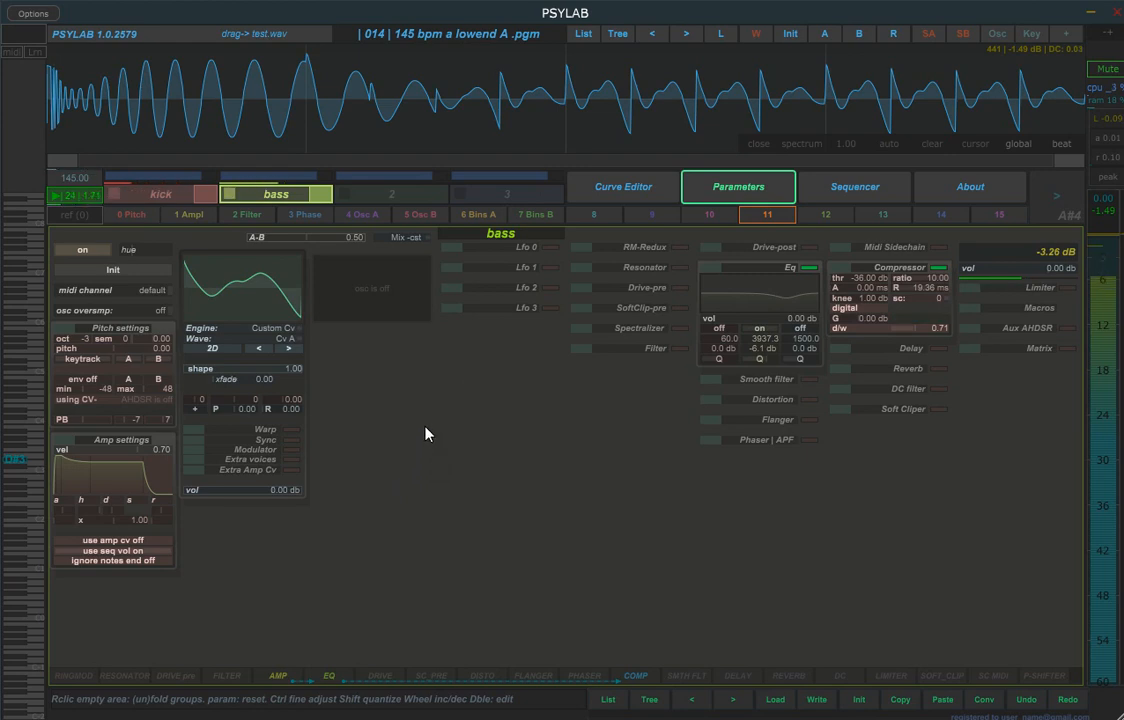
pyautogui.click(451, 247)
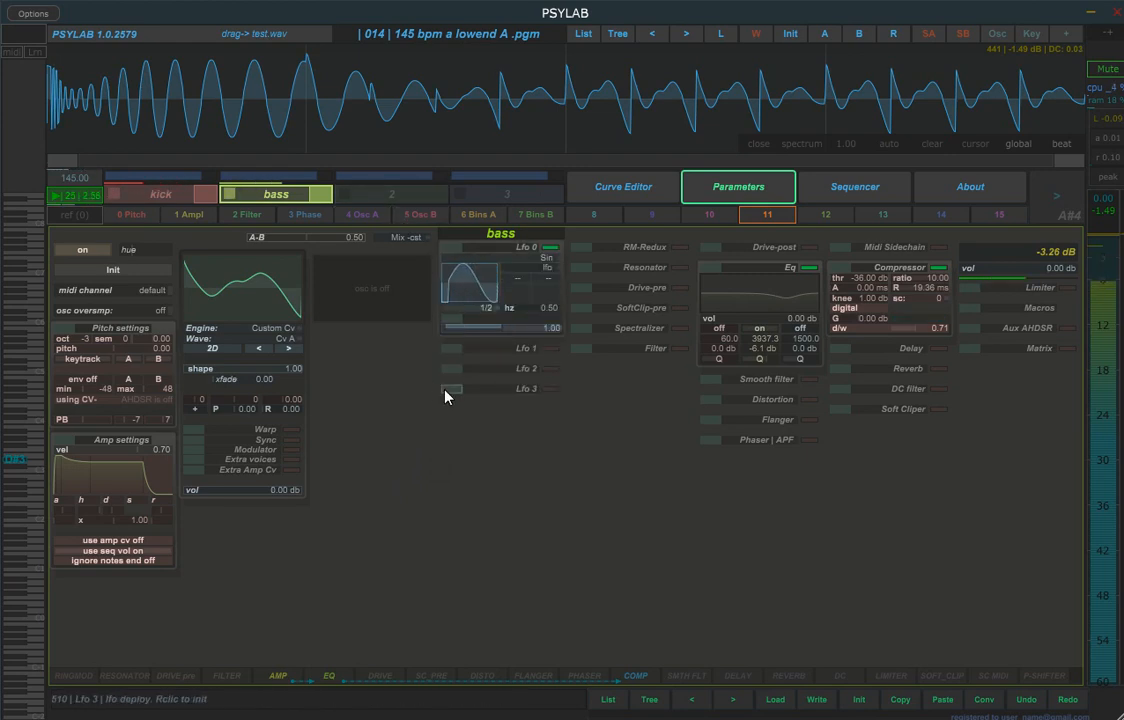
pyautogui.click(485, 258)
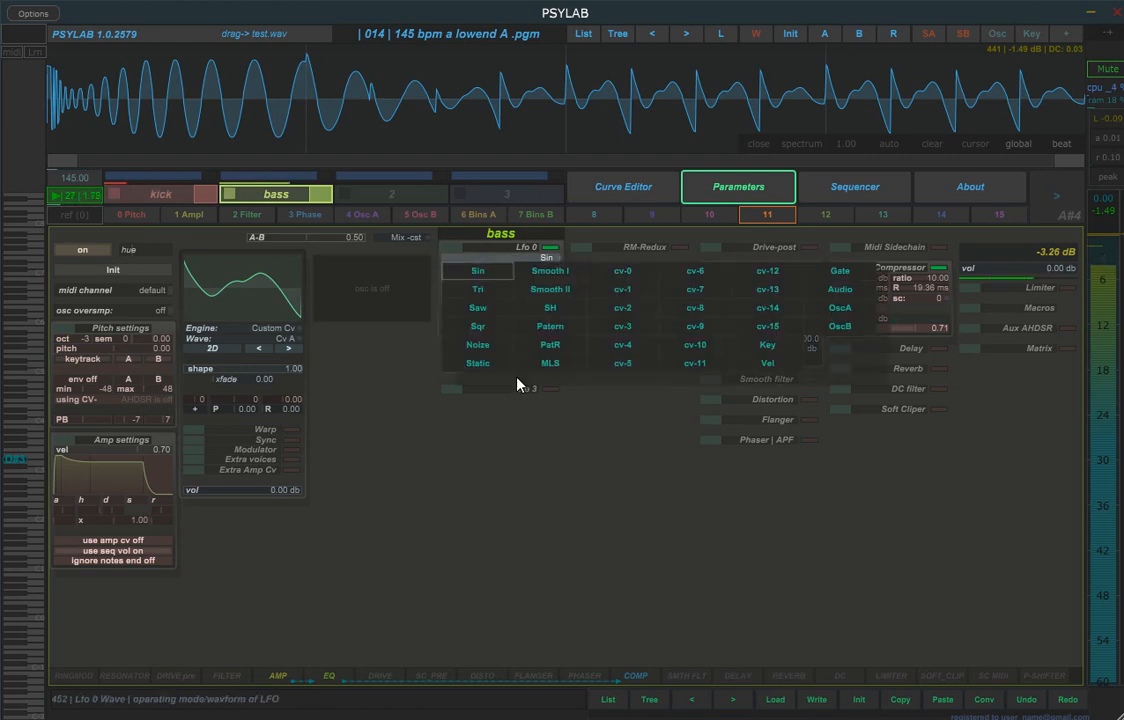
pyautogui.click(487, 272)
# - Enable the bass's modulation Matrix and set its first slot's source to Lfo 0
pyautogui.click(970, 350)
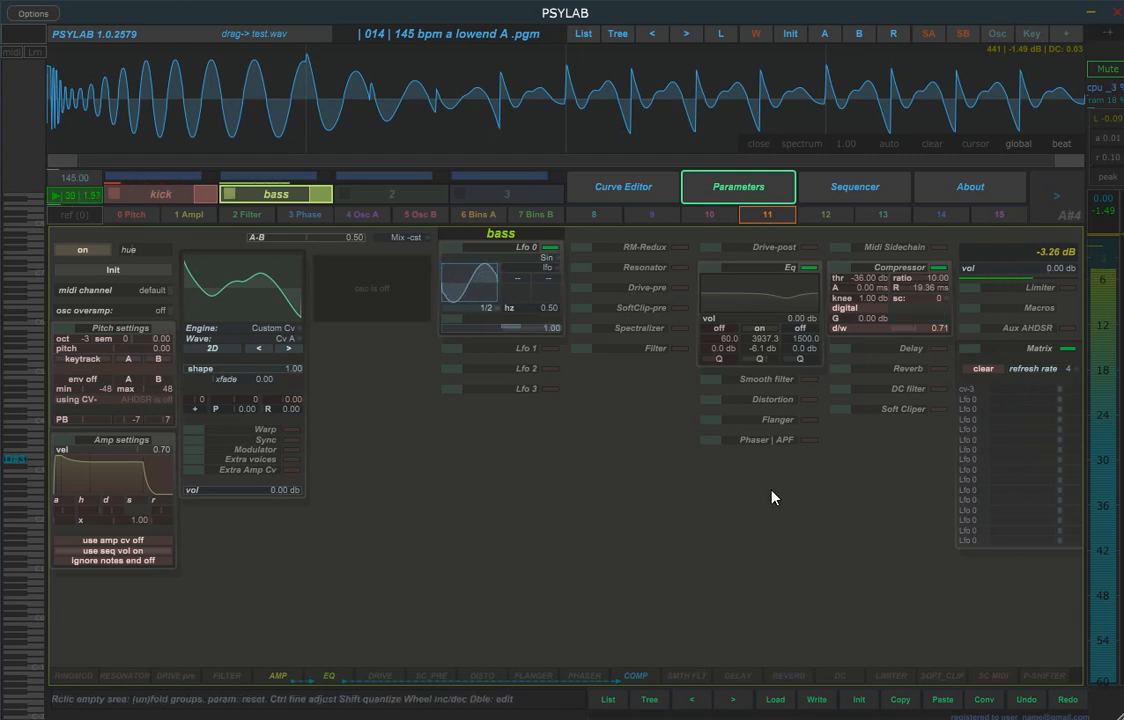
pyautogui.click(972, 388)
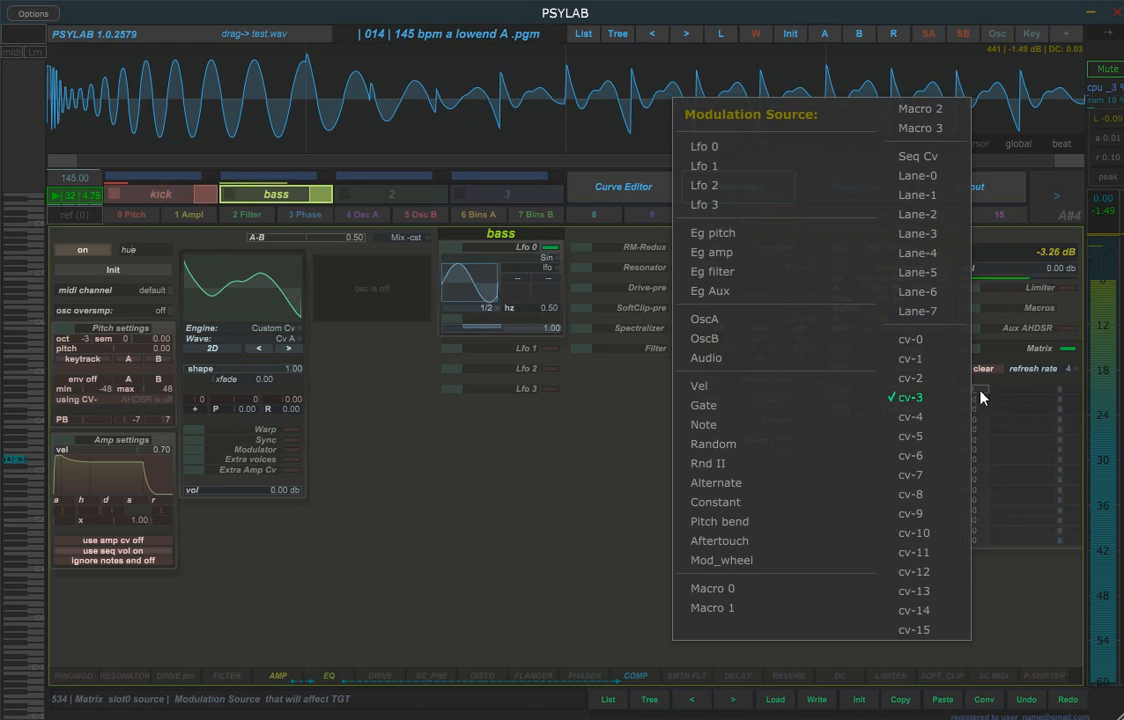
pyautogui.click(730, 148)
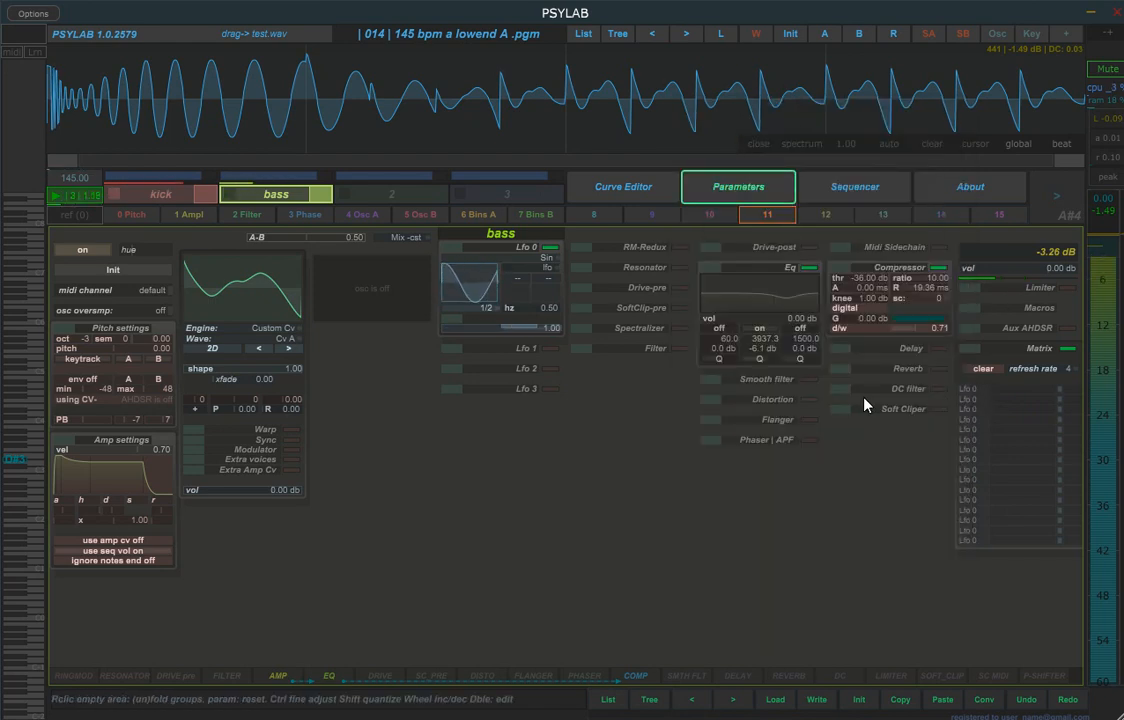
# - Target the first Matrix slot at Osc A Shape, with the shape at 0.40 and the modulation amount at 0.73
pyautogui.click(1043, 393)
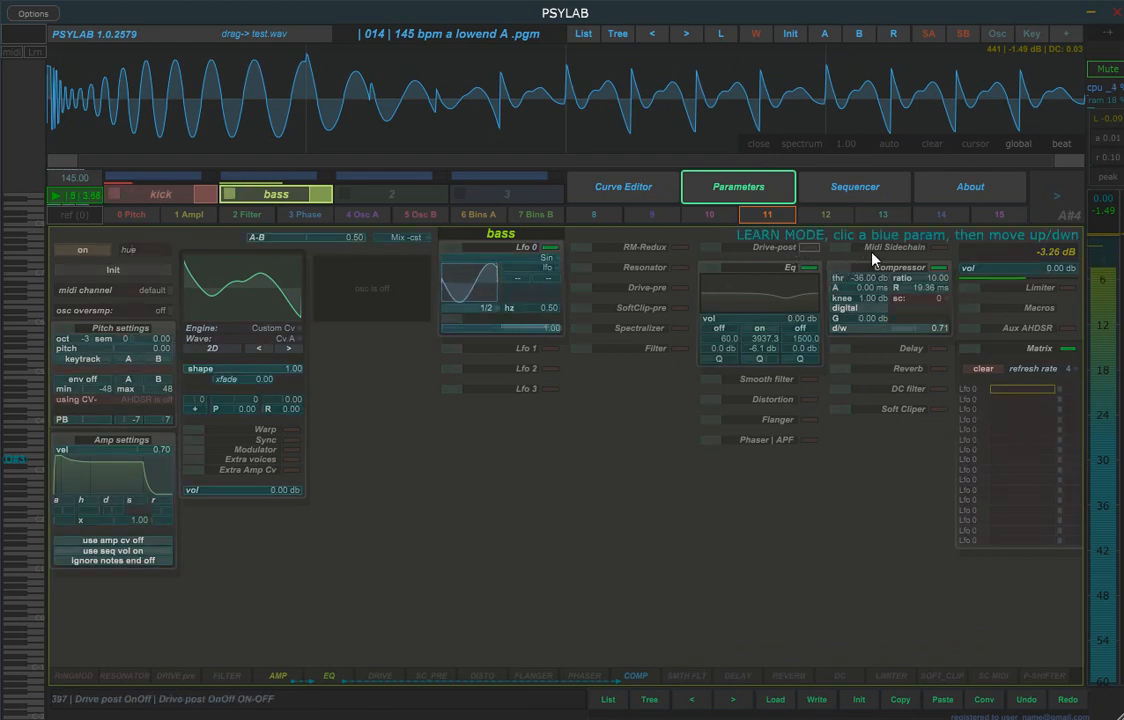
pyautogui.click(218, 372)
pyautogui.moveTo(231, 338); pyautogui.dragTo(232, 432)
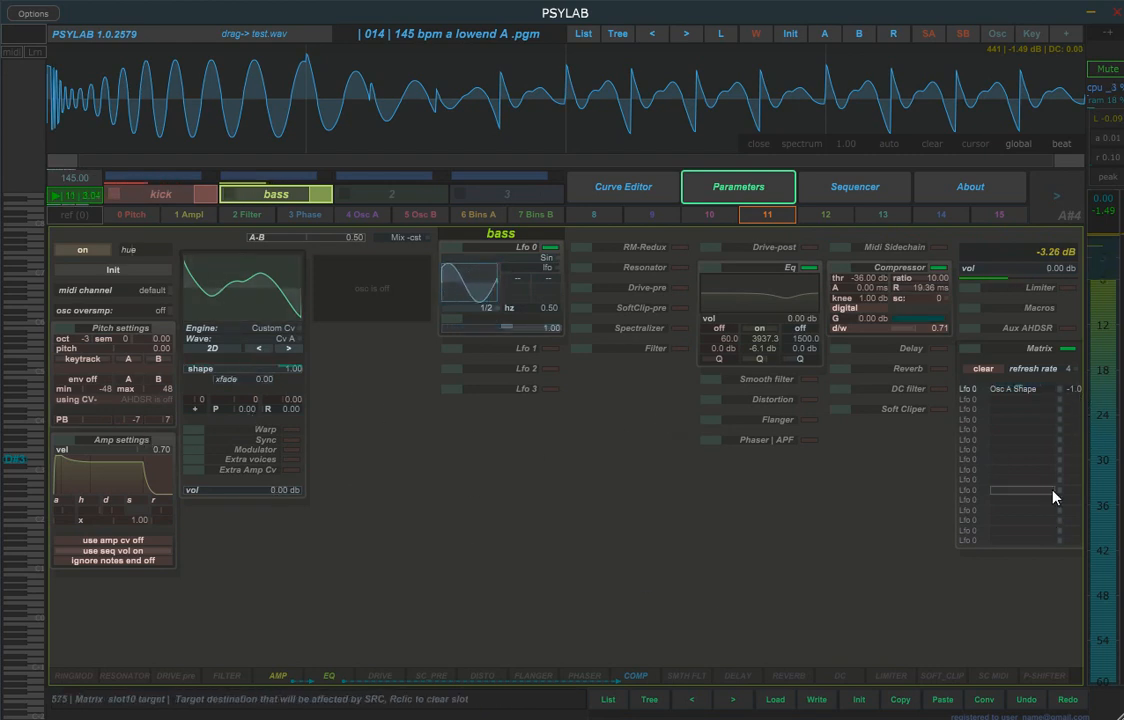
pyautogui.moveTo(261, 374); pyautogui.dragTo(246, 429)
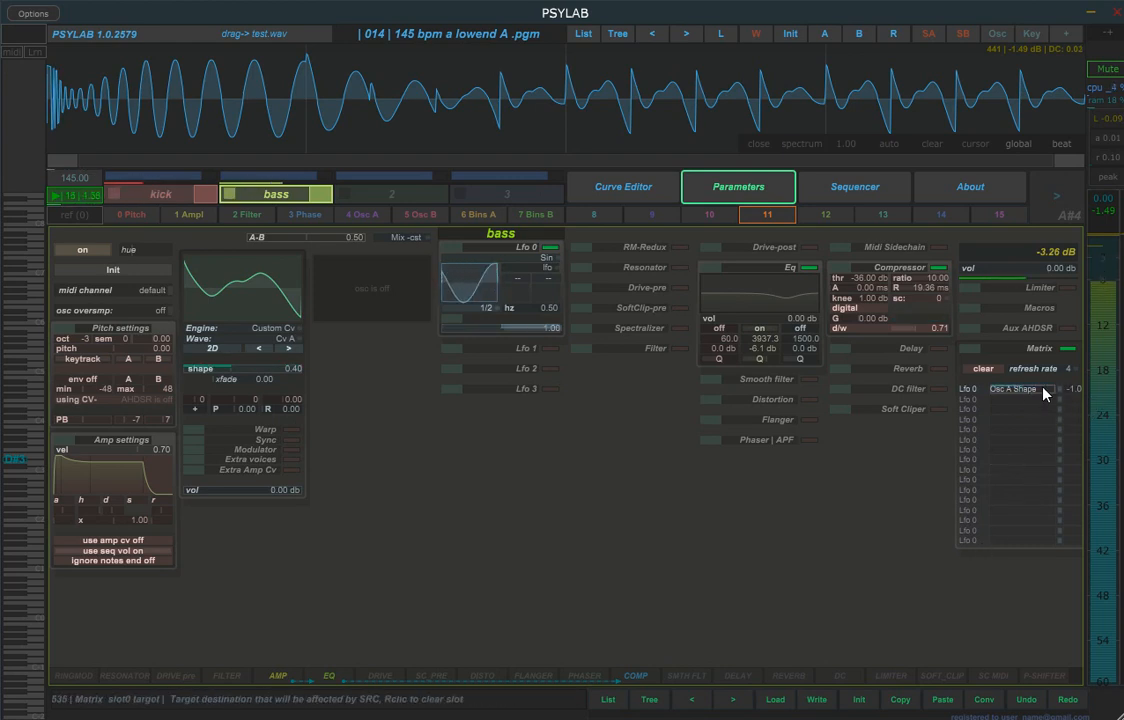
pyautogui.moveTo(1077, 391); pyautogui.dragTo(1083, 282)
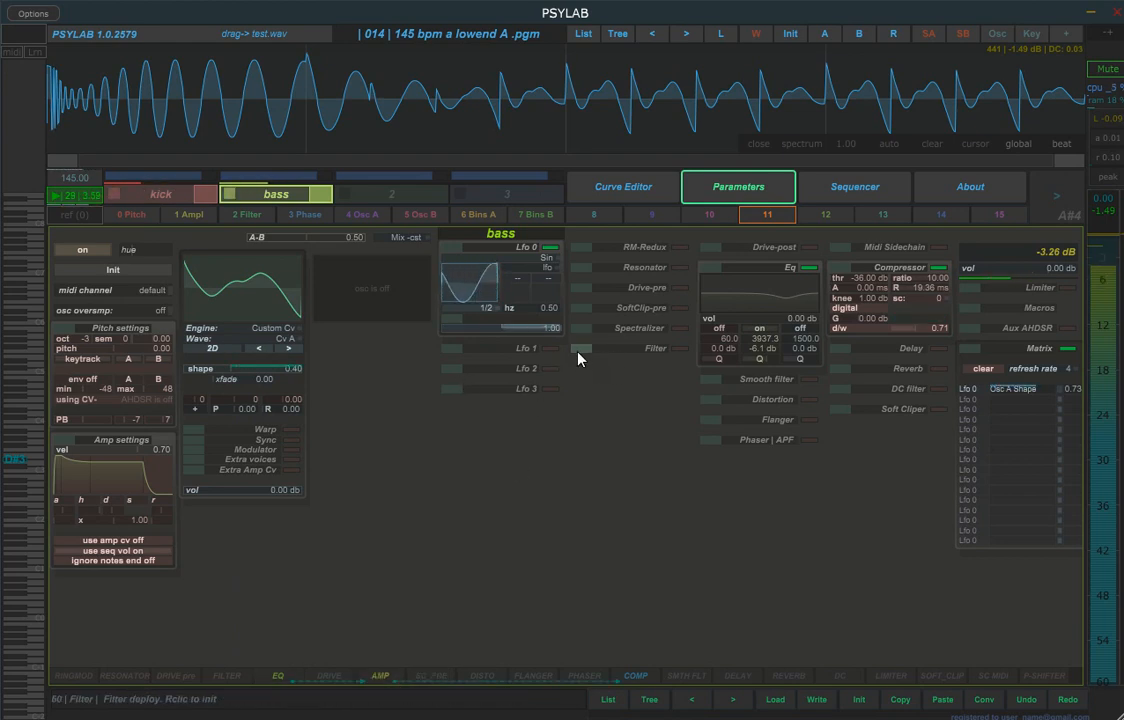
# - Enable the bass's Filter and Distortion, and order the processing chain as Amp, Filter, Disto, EQ, Comp
pyautogui.click(641, 348)
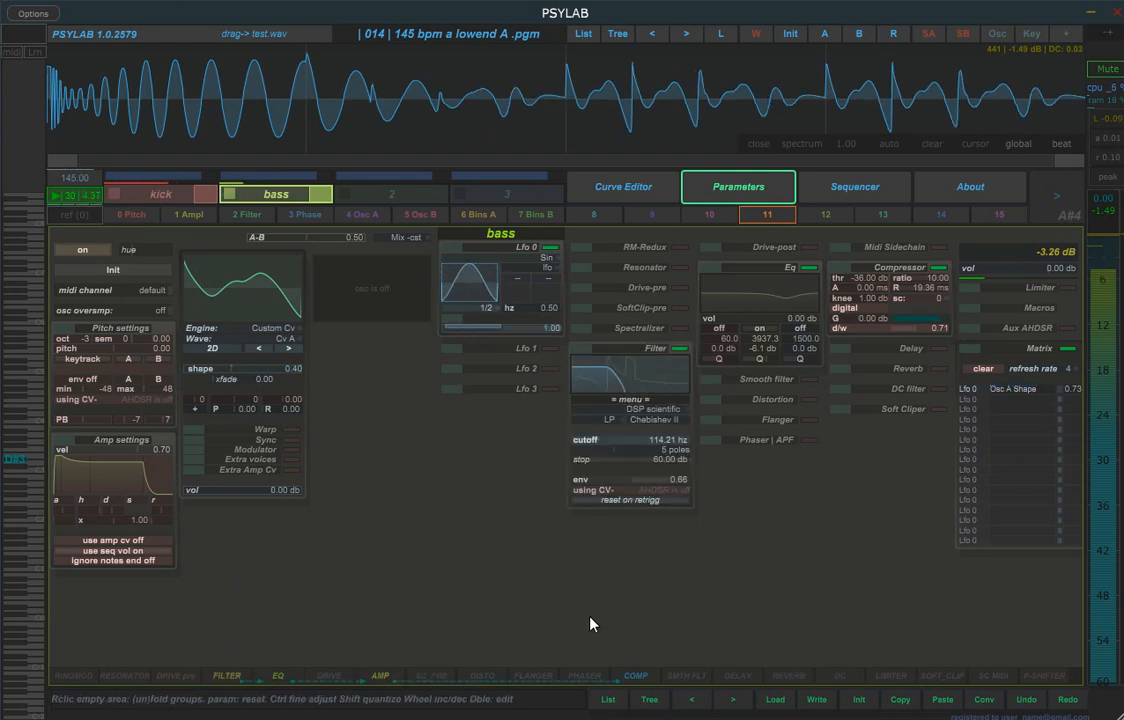
pyautogui.click(805, 400)
pyautogui.moveTo(252, 683); pyautogui.dragTo(155, 685)
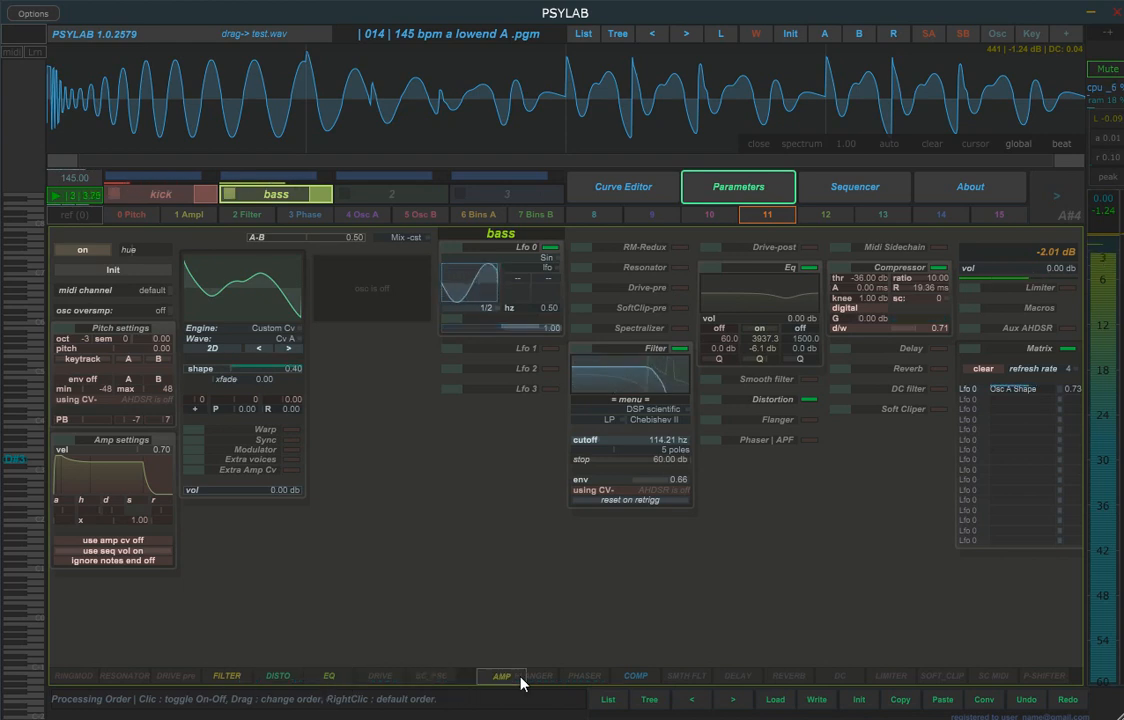
pyautogui.click(873, 673)
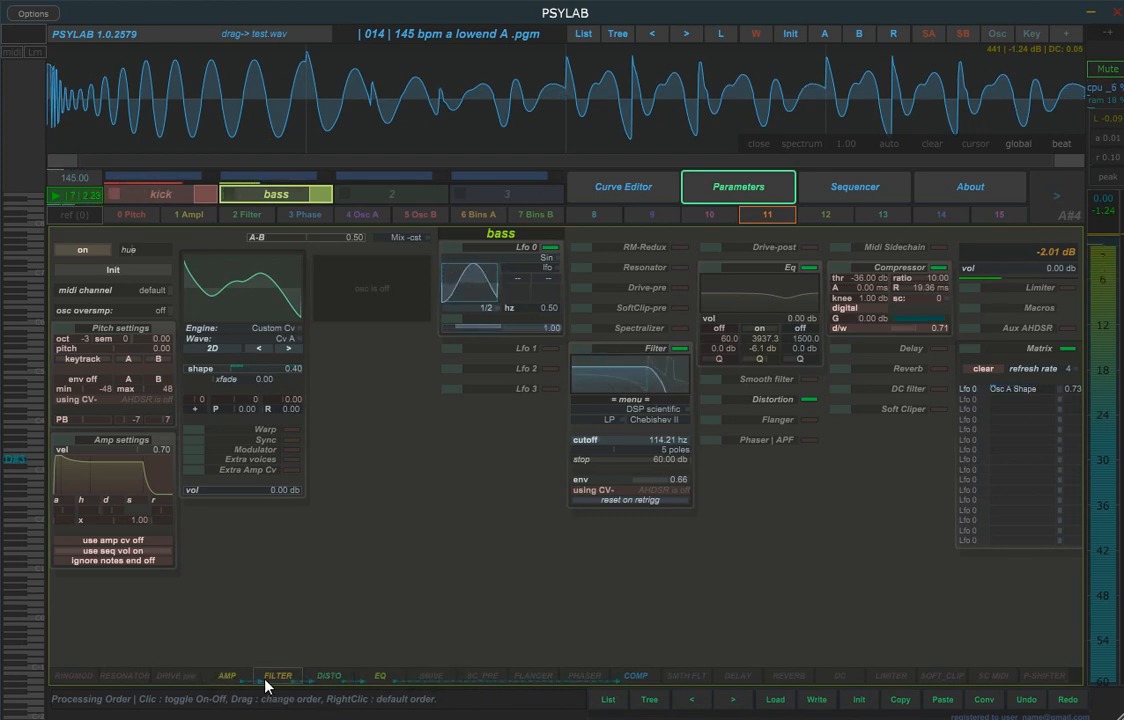
pyautogui.click(642, 680)
pyautogui.click(643, 679)
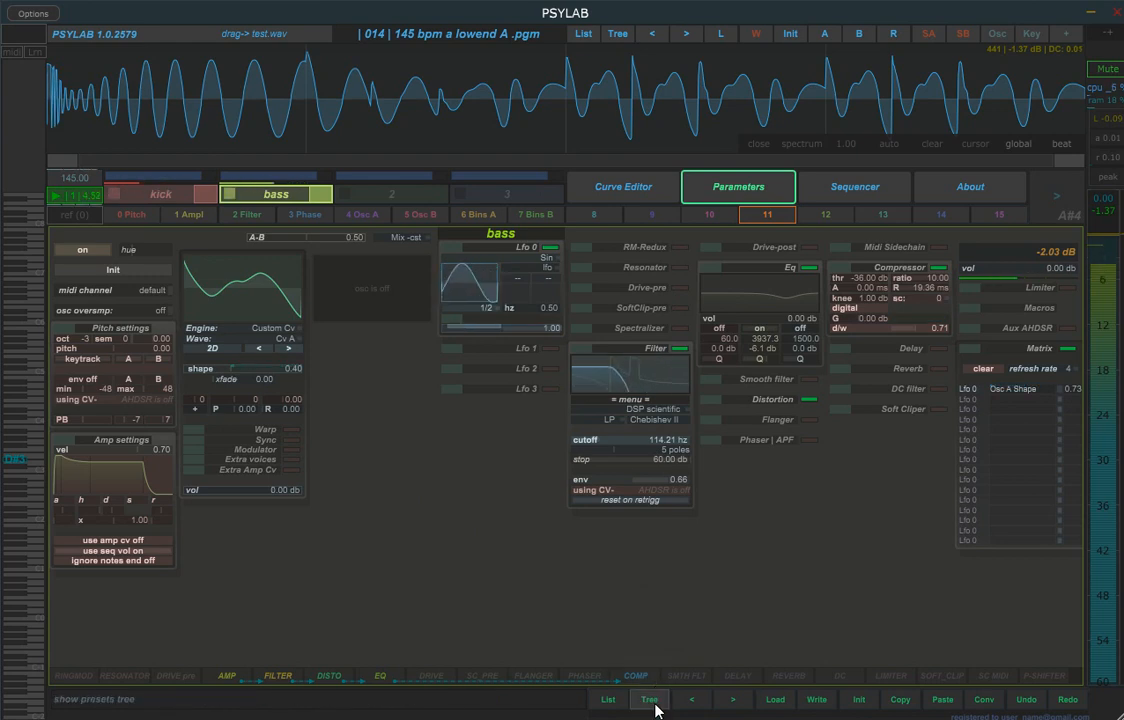
# - Browse the .SNP sound presets in the 00_KICKS_PSY folder and close the list without loading one
pyautogui.click(609, 704)
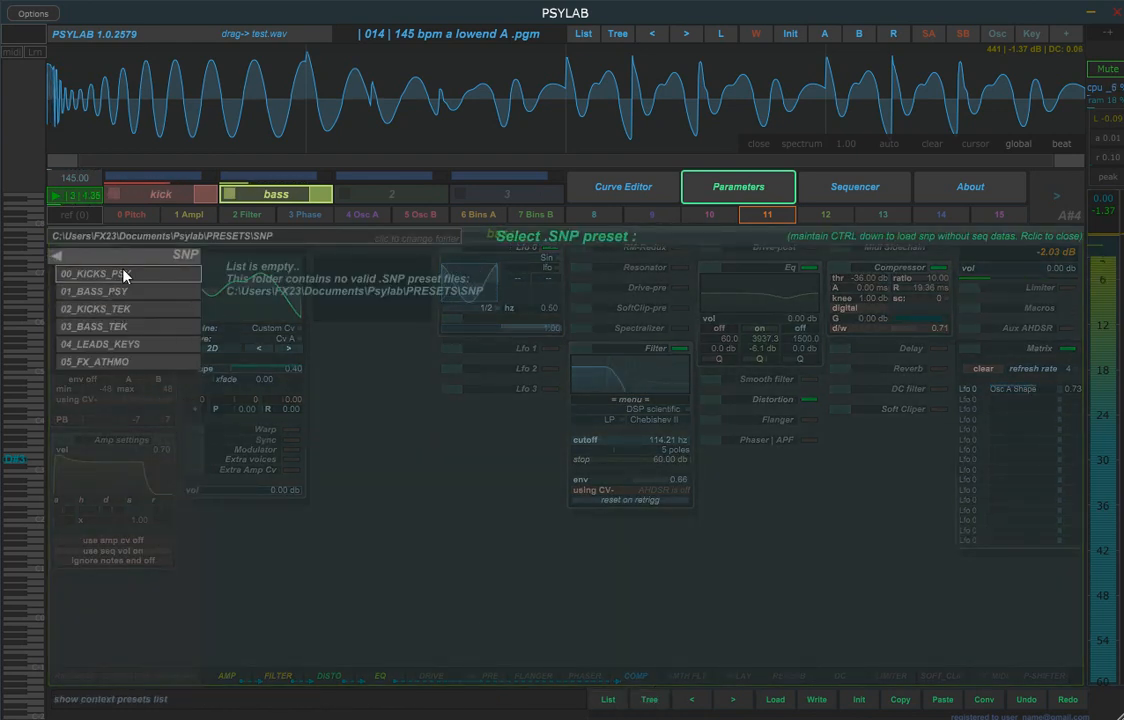
pyautogui.click(124, 274)
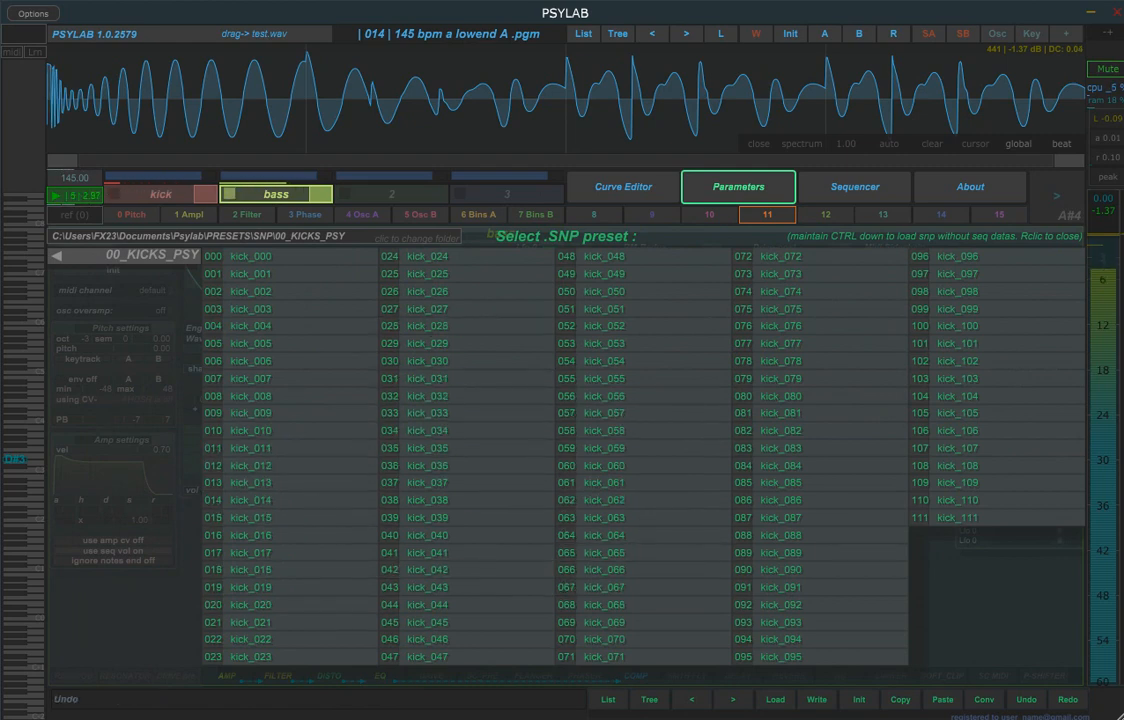
pyautogui.rightClick(1011, 623)
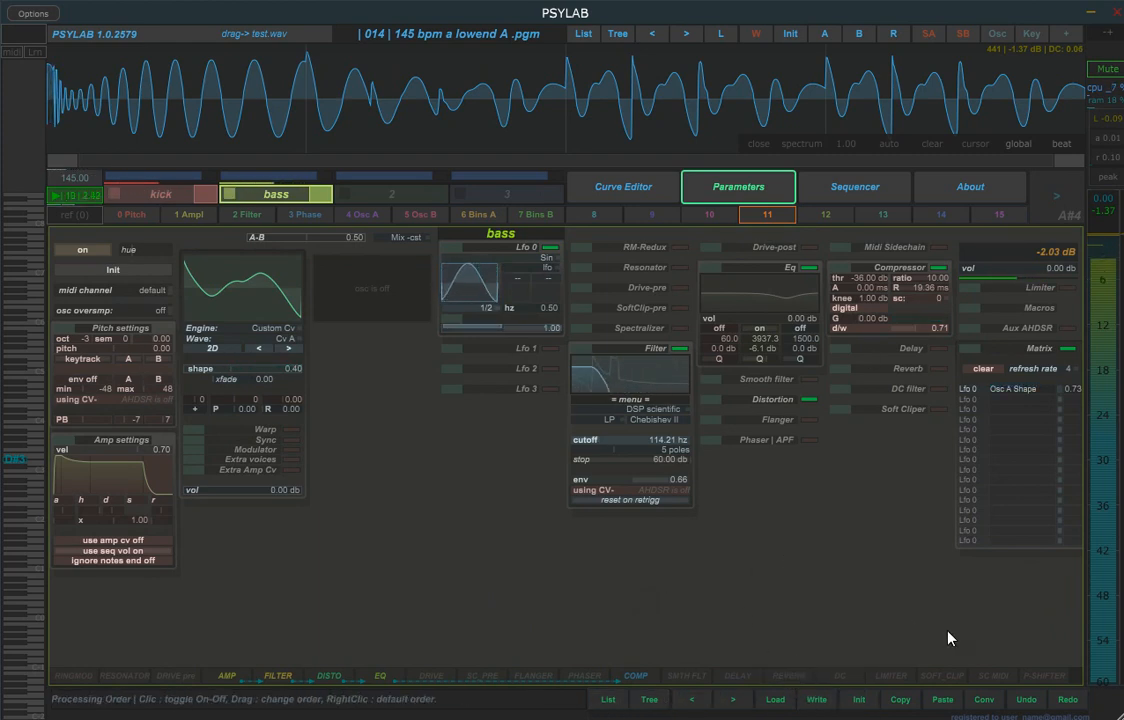
# - Show the parameters of sound 2, and return to the bass sound
pyautogui.click(390, 199)
pyautogui.click(943, 699)
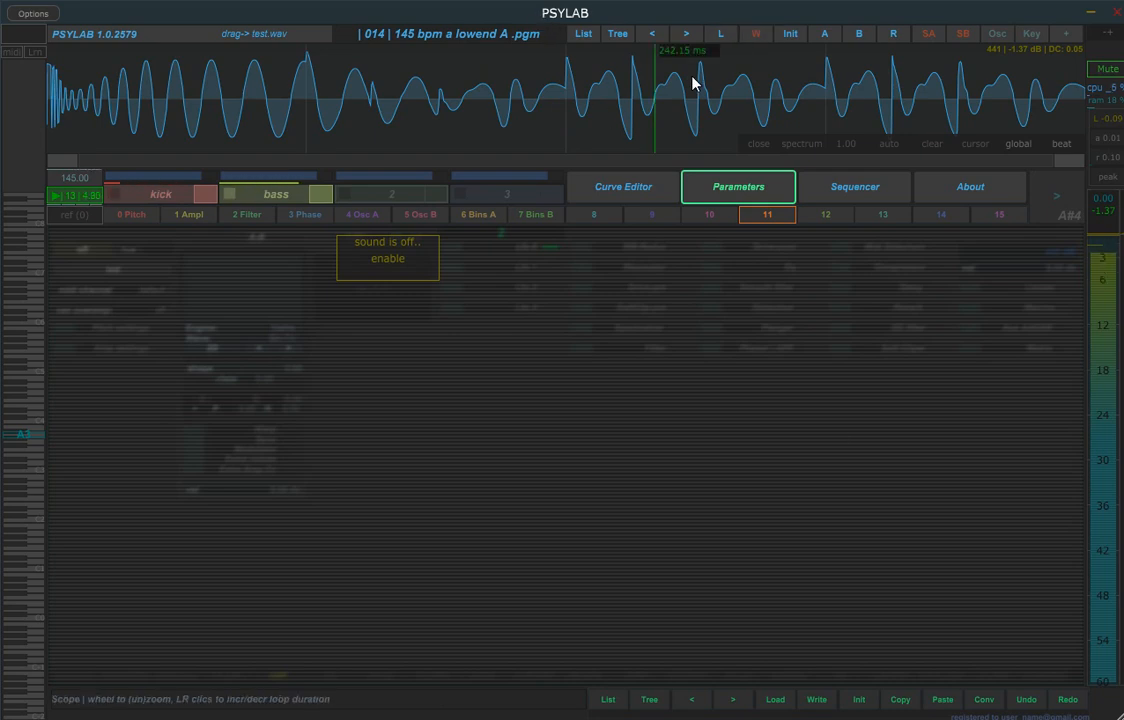
pyautogui.click(279, 197)
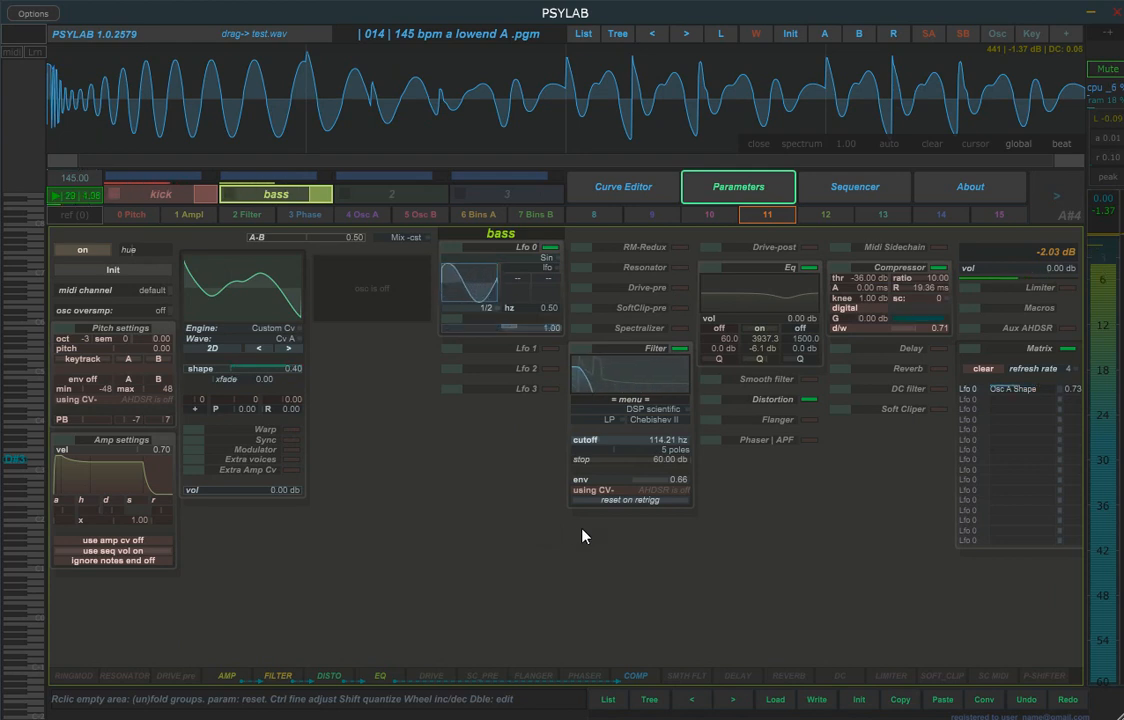
# - Show the bass's notes in the Sequencer's piano roll, and initialize the whole program
pyautogui.click(888, 203)
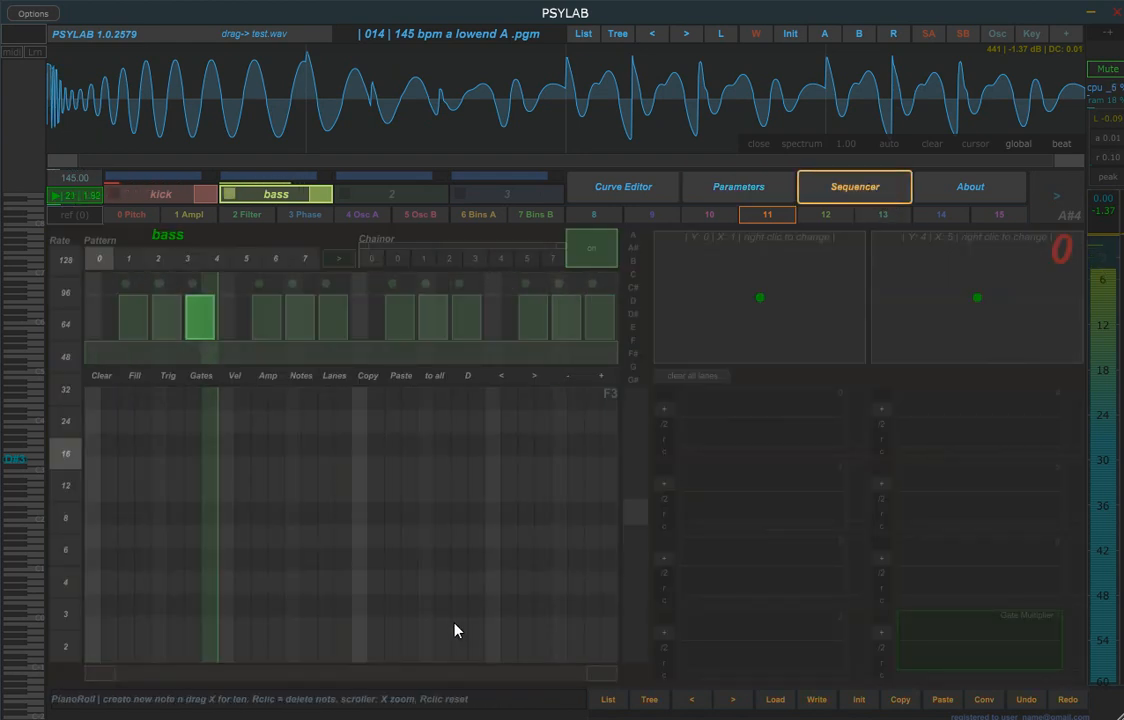
pyautogui.moveTo(636, 516); pyautogui.dragTo(635, 577)
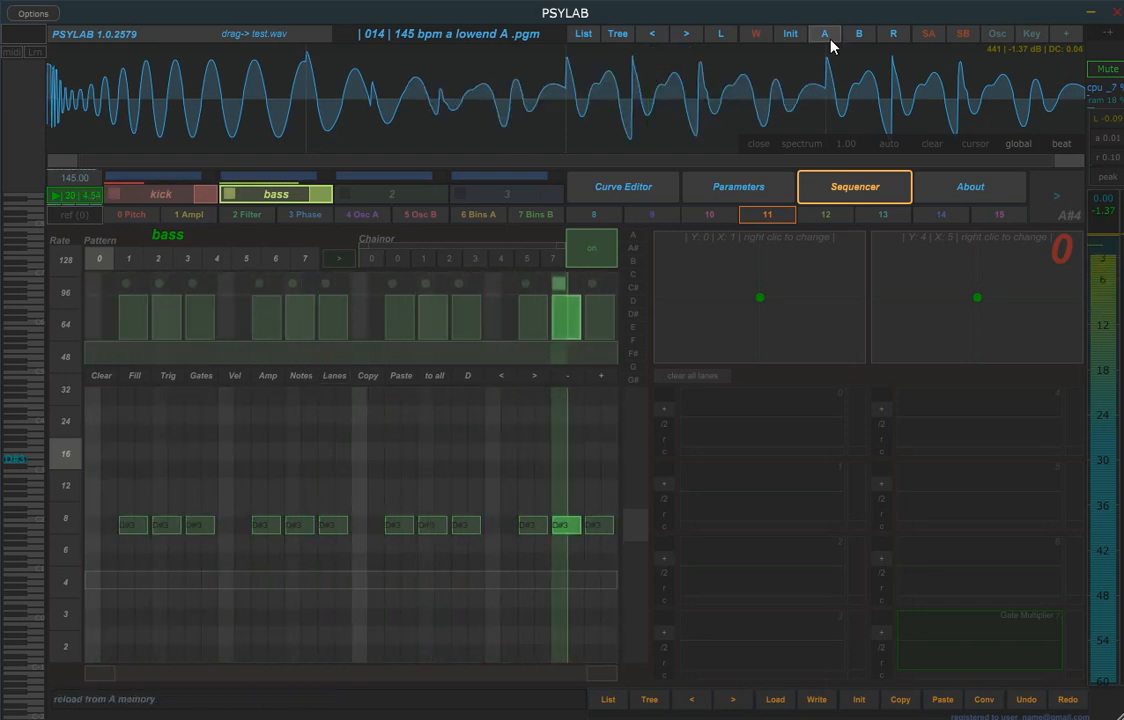
pyautogui.click(791, 38)
pyautogui.click(538, 403)
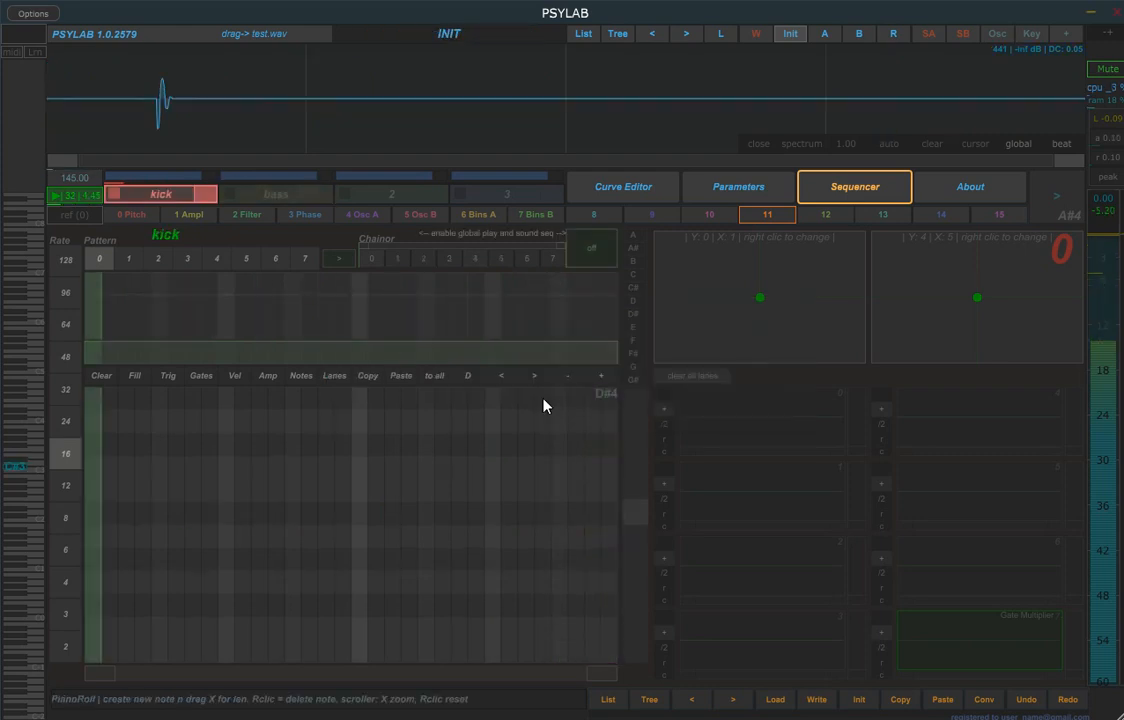
# - Enable the kick's sequencer and place triggers on steps 1, 5, 9 and 13 of pattern 0
pyautogui.click(608, 250)
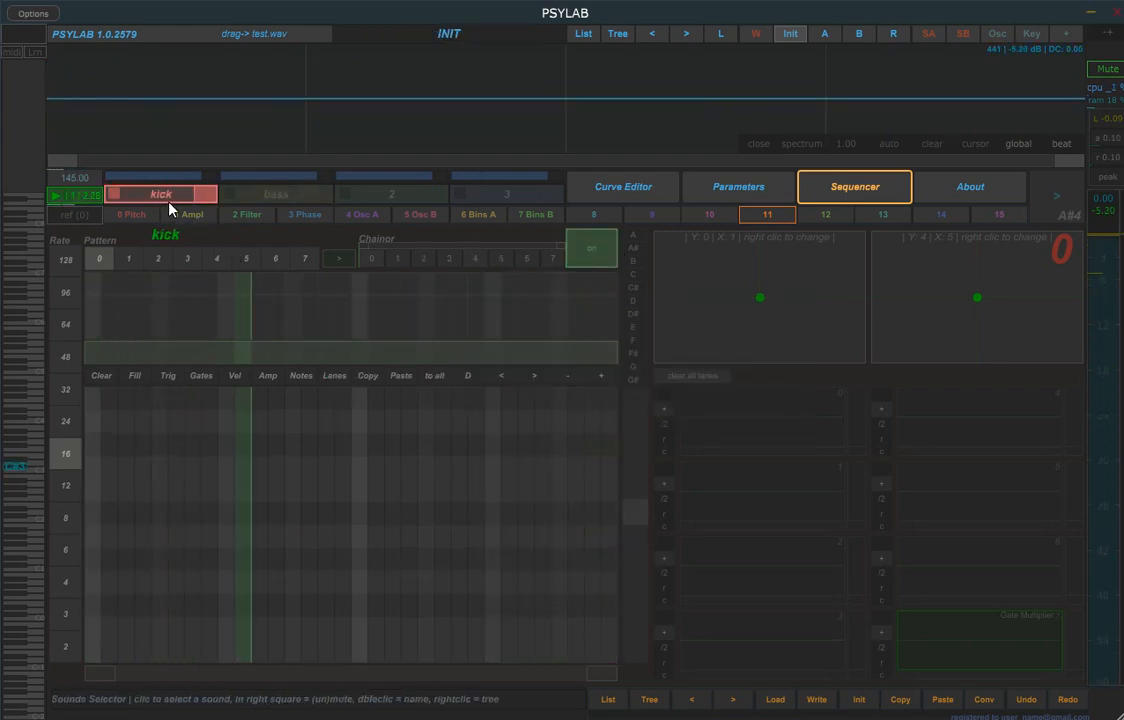
pyautogui.click(600, 258)
pyautogui.click(607, 260)
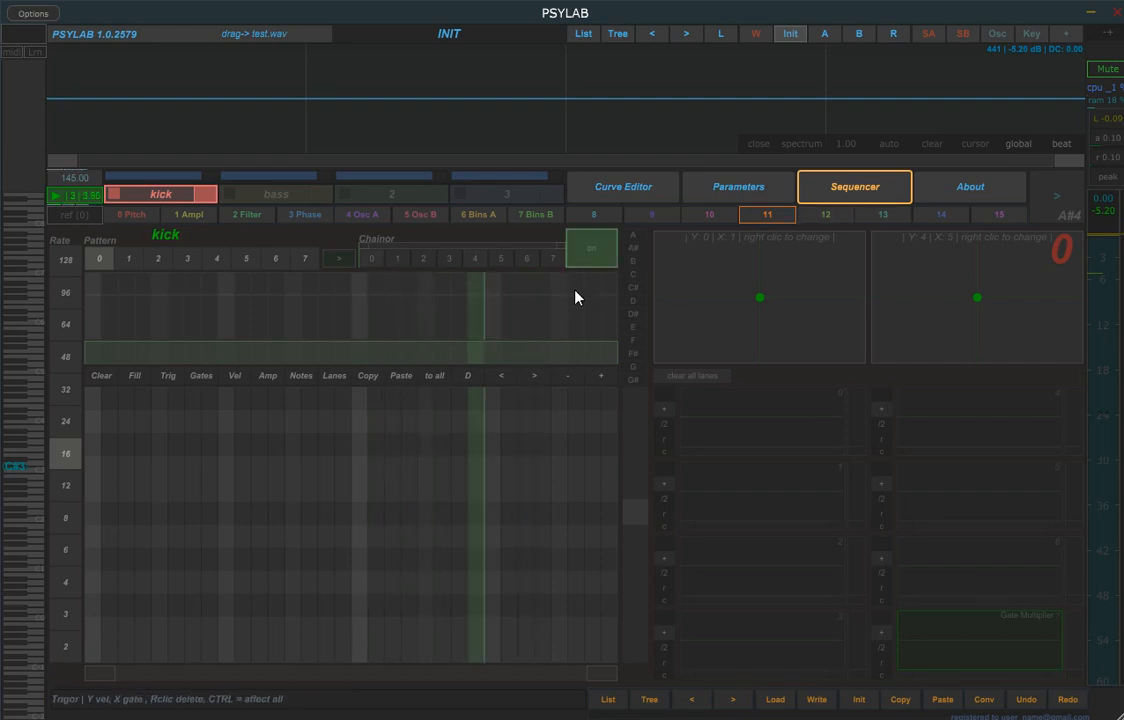
pyautogui.click(93, 288)
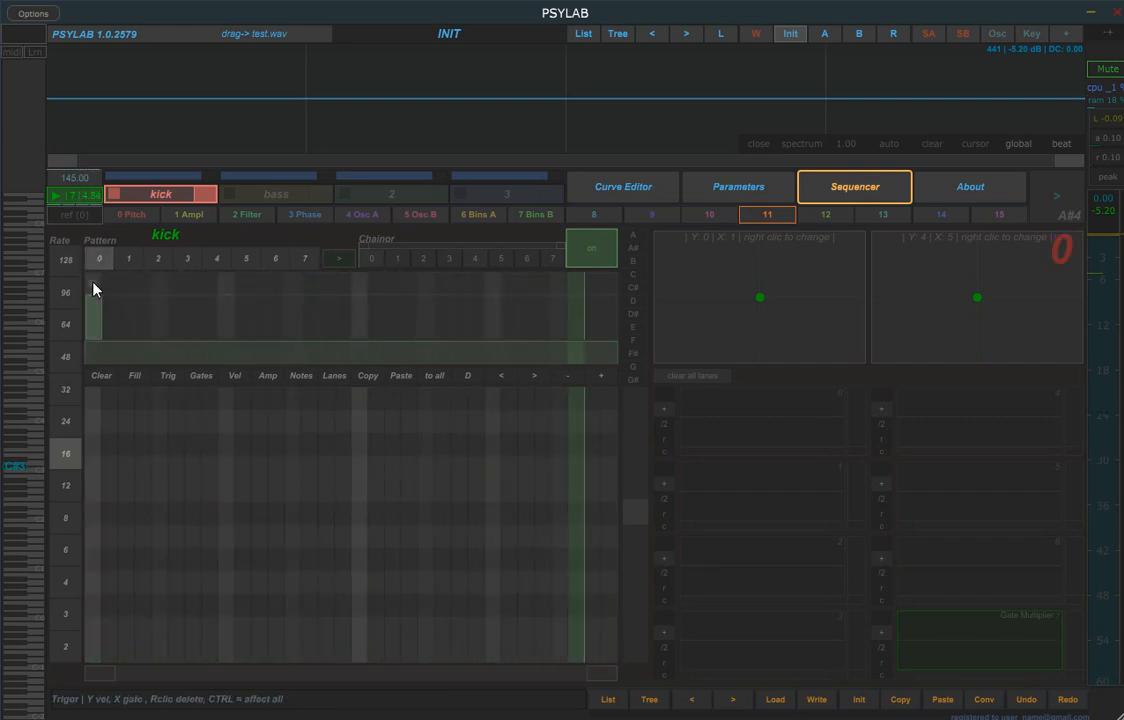
pyautogui.click(228, 283)
pyautogui.click(361, 284)
pyautogui.click(494, 288)
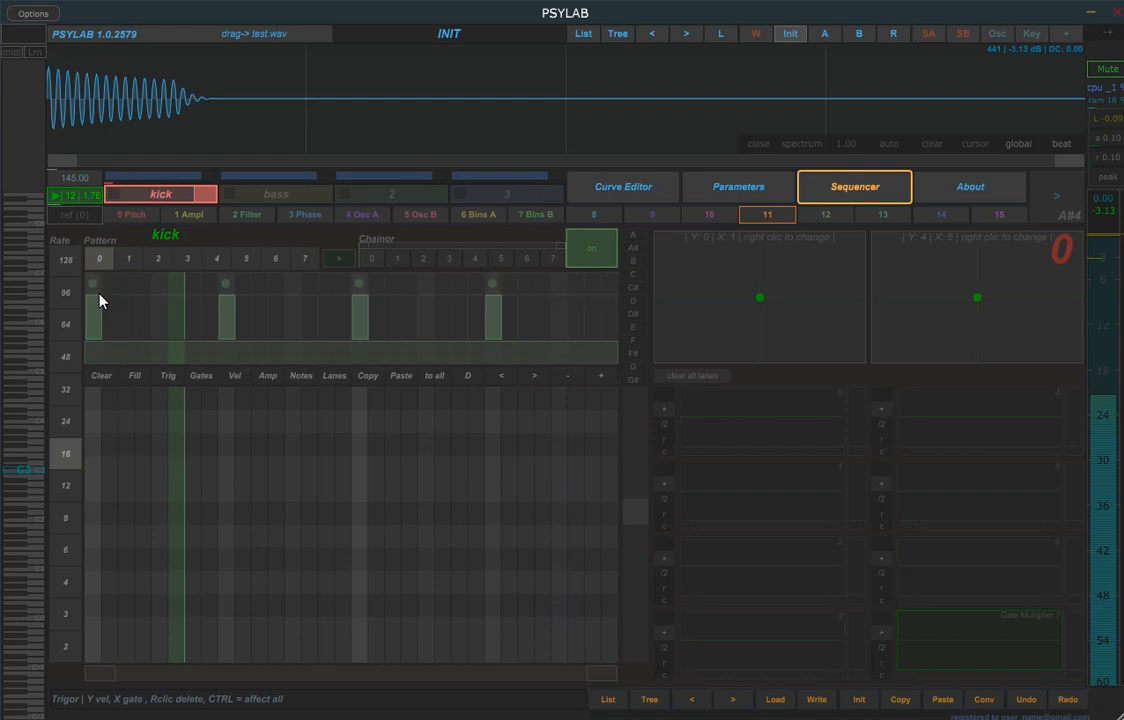
# - Lengthen the gates of the four kick triggers, and fill pattern 0 with eight evenly spaced triggers
pyautogui.moveTo(106, 288)
pyautogui.mouseDown()
pyautogui.moveTo(226, 319)
pyautogui.moveTo(527, 319)
pyautogui.moveTo(509, 314)
pyautogui.moveTo(602, 325)
pyautogui.mouseUp()
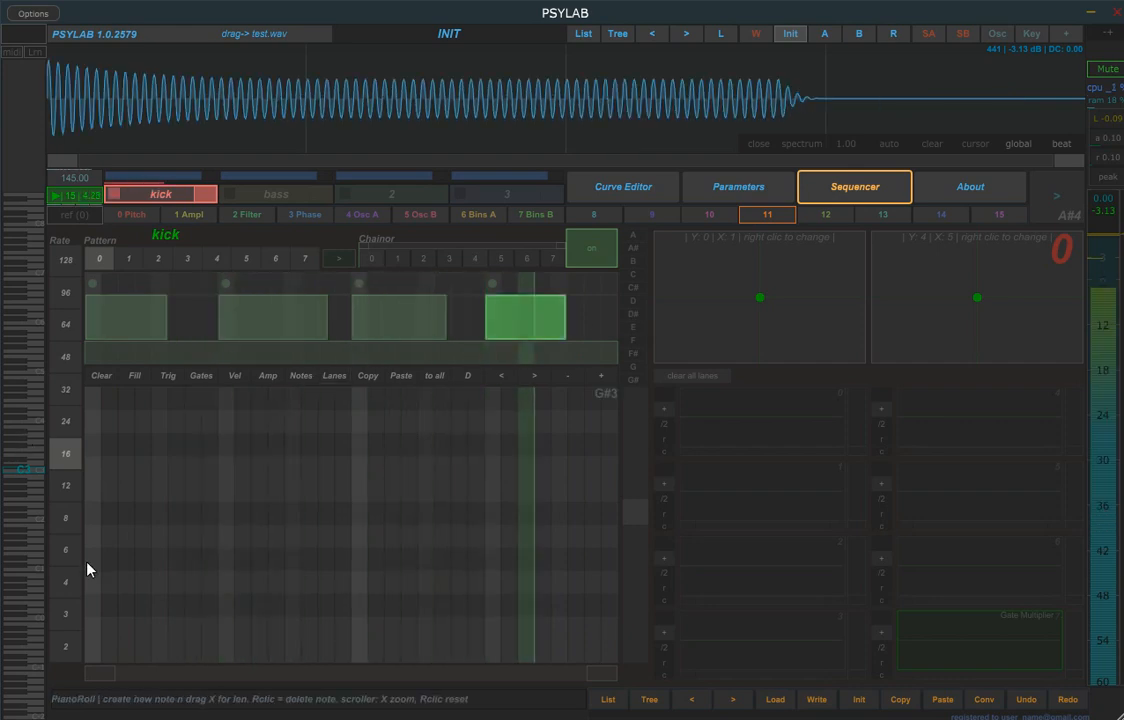
pyautogui.click(136, 379)
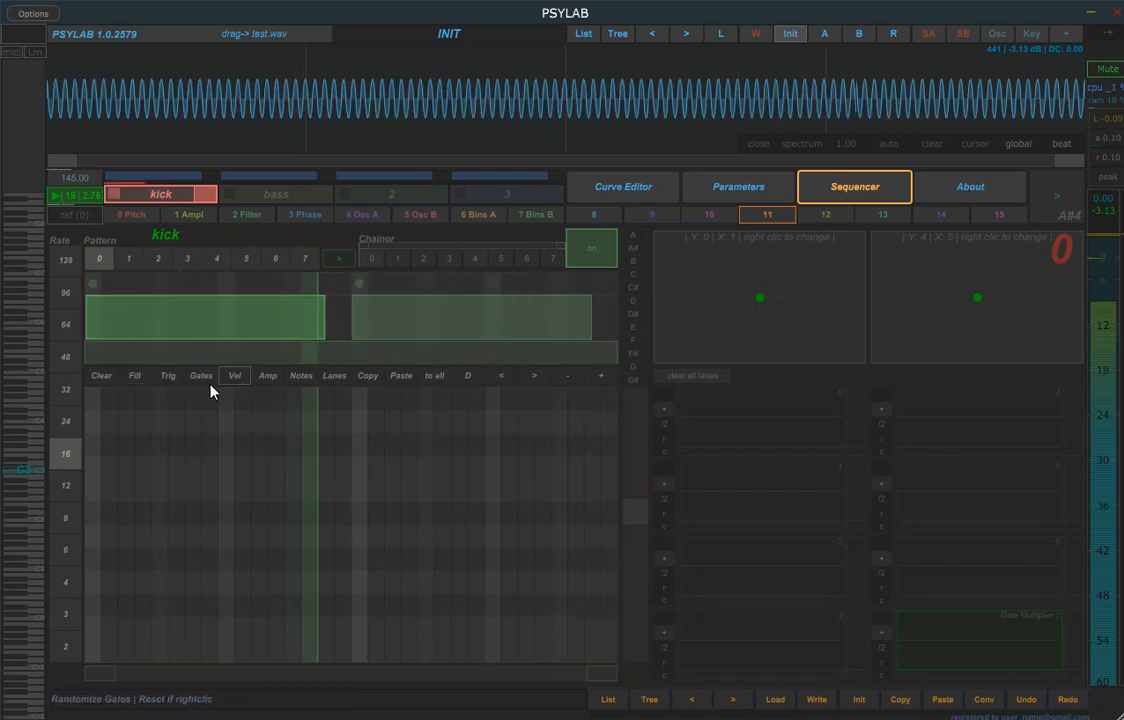
pyautogui.click(136, 383)
pyautogui.click(135, 383)
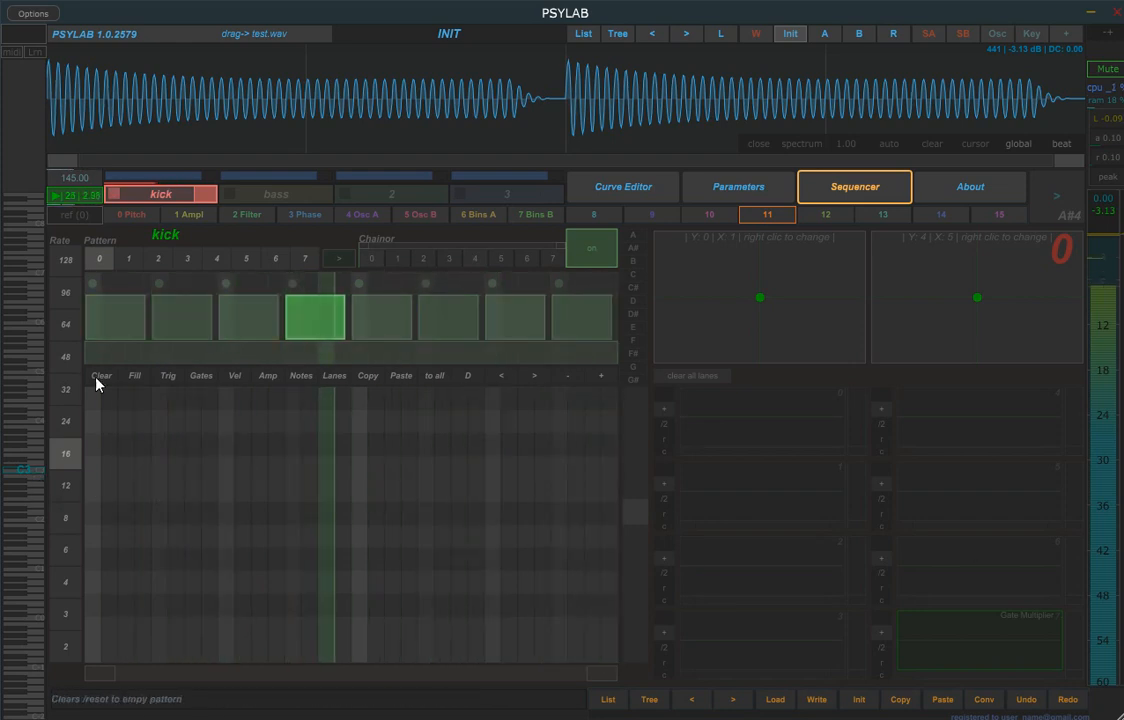
# - Try the kick sequencer at rates 32 and 8, and return the rate to 16
pyautogui.click(64, 396)
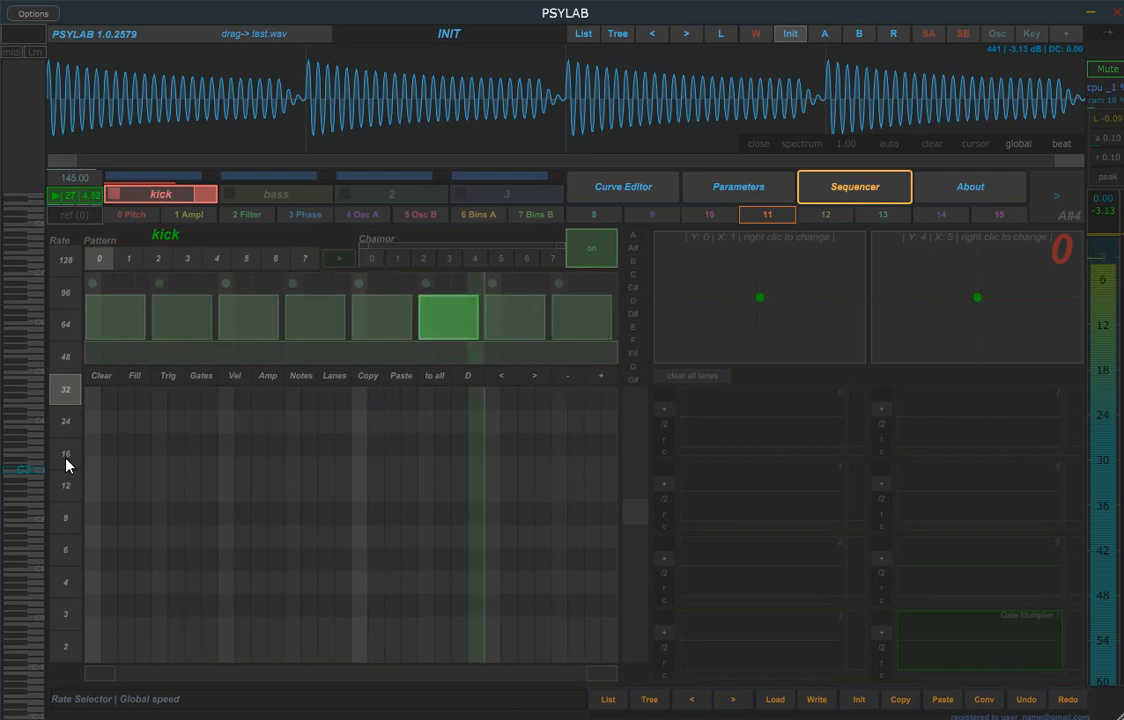
pyautogui.click(68, 546)
pyautogui.click(65, 518)
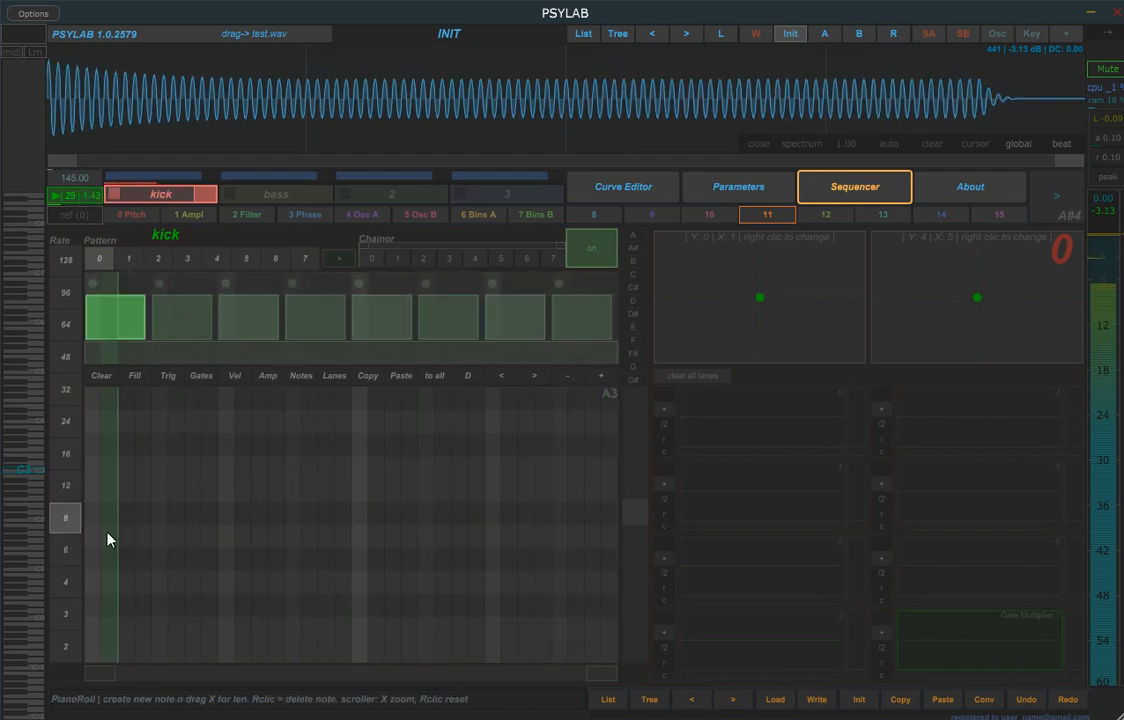
pyautogui.click(66, 455)
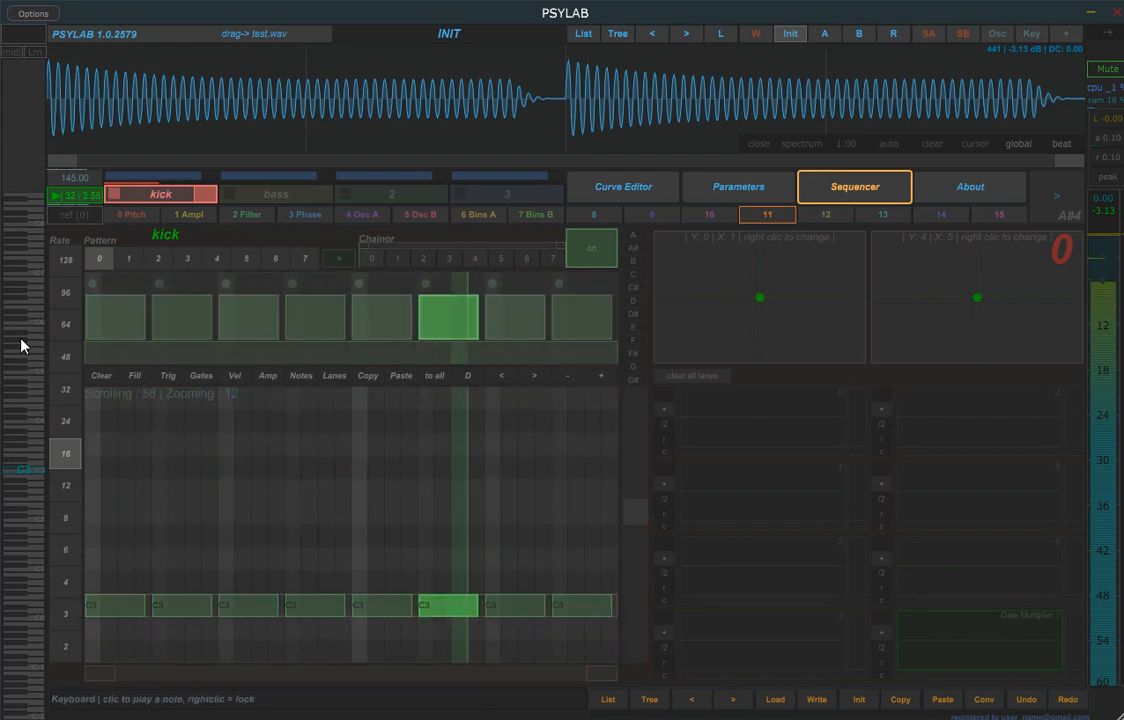
# - Raise the fifth kick note to F#3 and the seventh to F3, and move the F#3 note into the place of the deleted fourth note
pyautogui.moveTo(389, 606); pyautogui.dragTo(389, 467)
pyautogui.moveTo(509, 603); pyautogui.dragTo(514, 482)
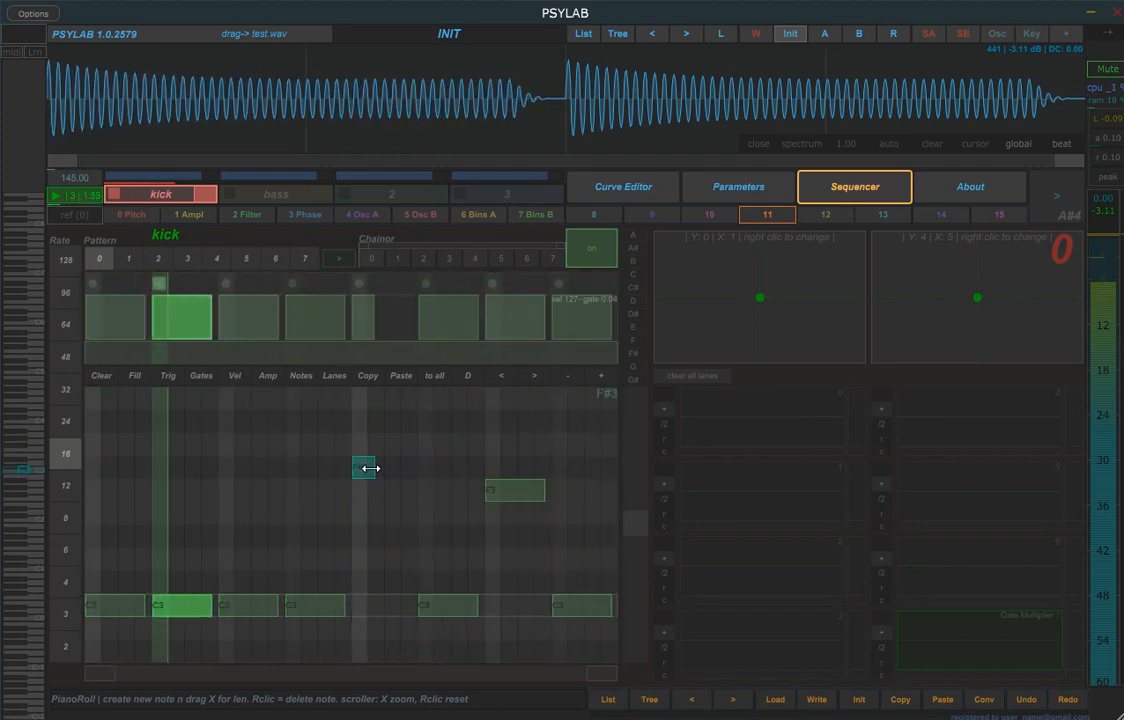
pyautogui.rightClick(326, 613)
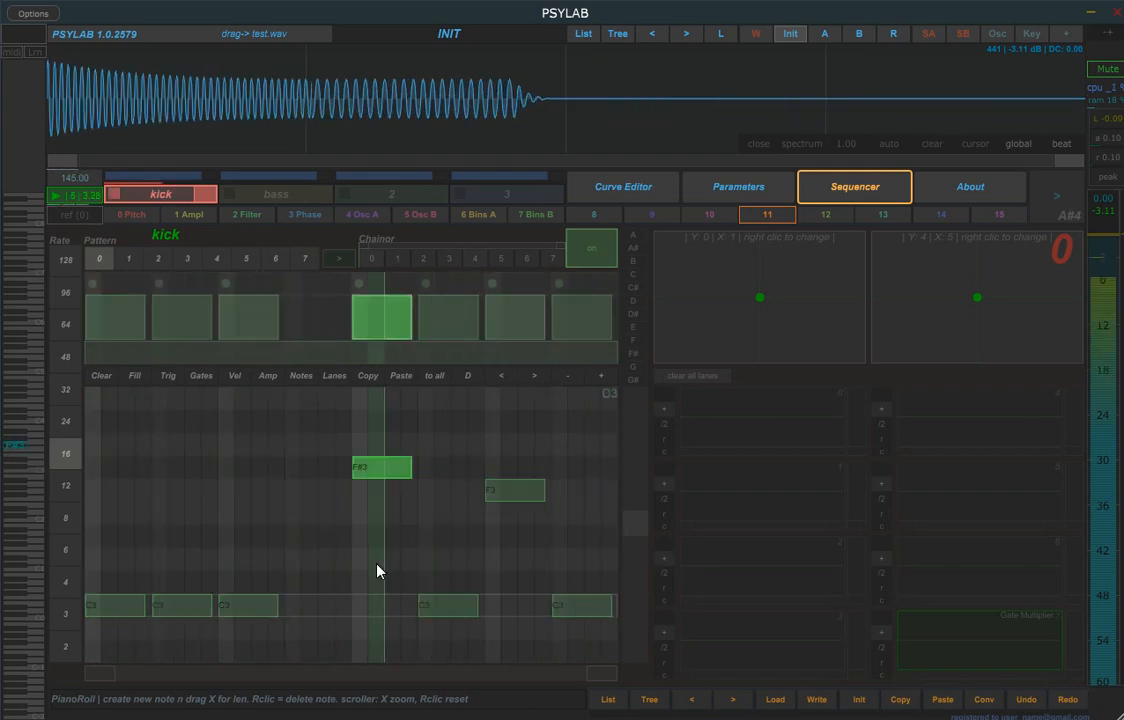
pyautogui.moveTo(371, 464); pyautogui.dragTo(310, 463)
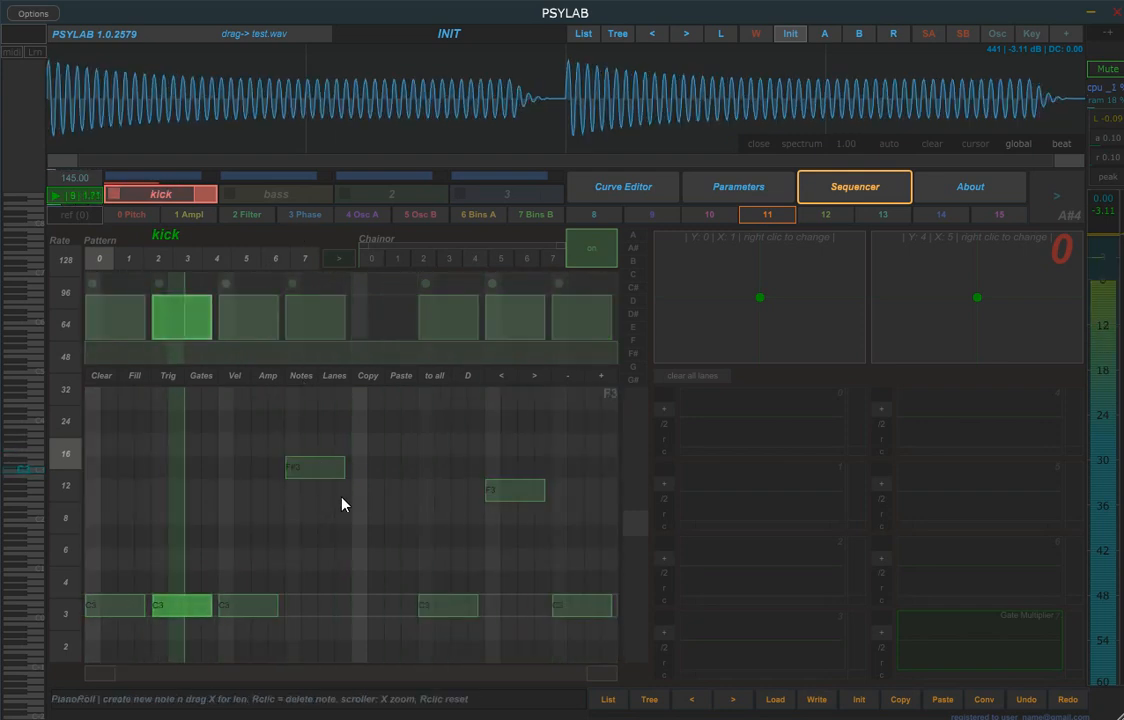
# - Replace the long F#3 note in the piano roll with a row of eight short F#3 notes
pyautogui.moveTo(346, 467); pyautogui.dragTo(410, 476)
pyautogui.rightClick(364, 469)
pyautogui.moveTo(292, 470); pyautogui.dragTo(411, 476)
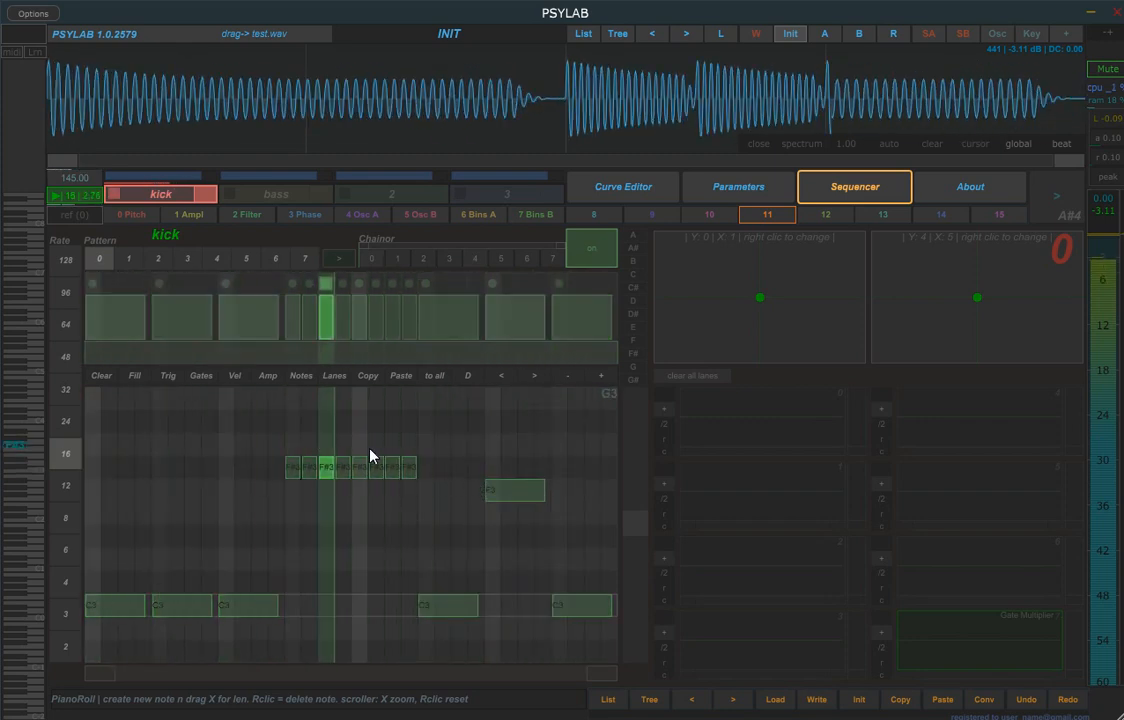
# - Delete the row of short F#3 notes and every remaining note from the kick's pattern 0
pyautogui.moveTo(412, 470); pyautogui.dragTo(296, 467)
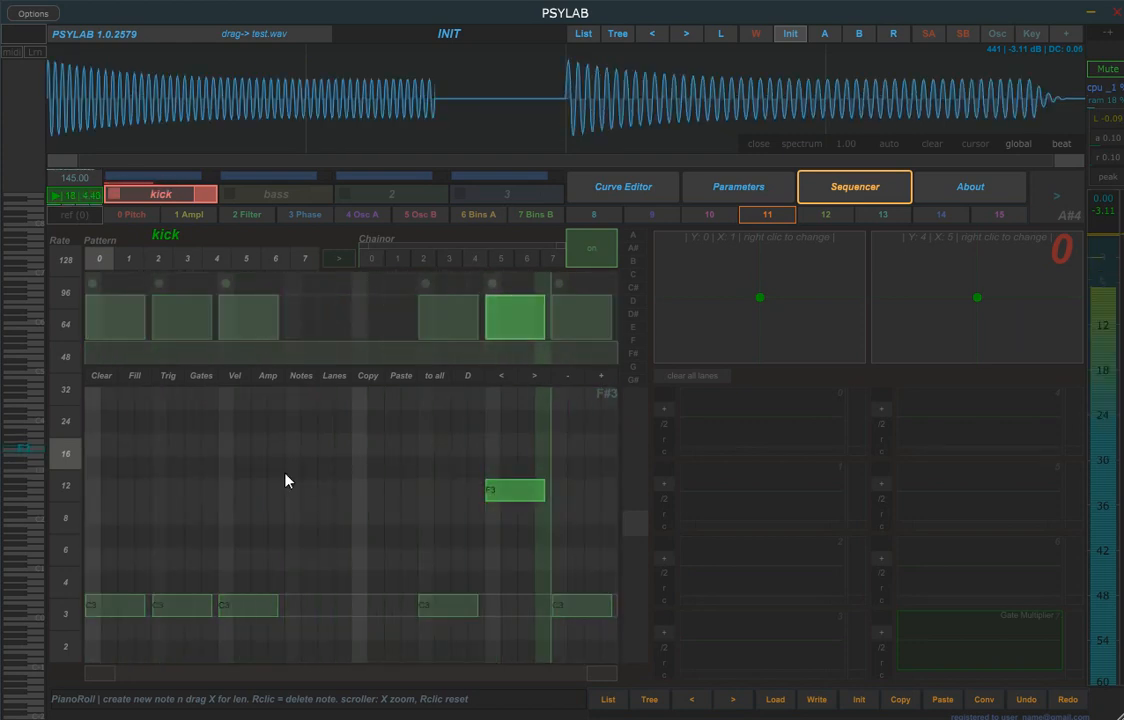
pyautogui.rightClick(449, 603)
pyautogui.rightClick(518, 492)
pyautogui.rightClick(575, 605)
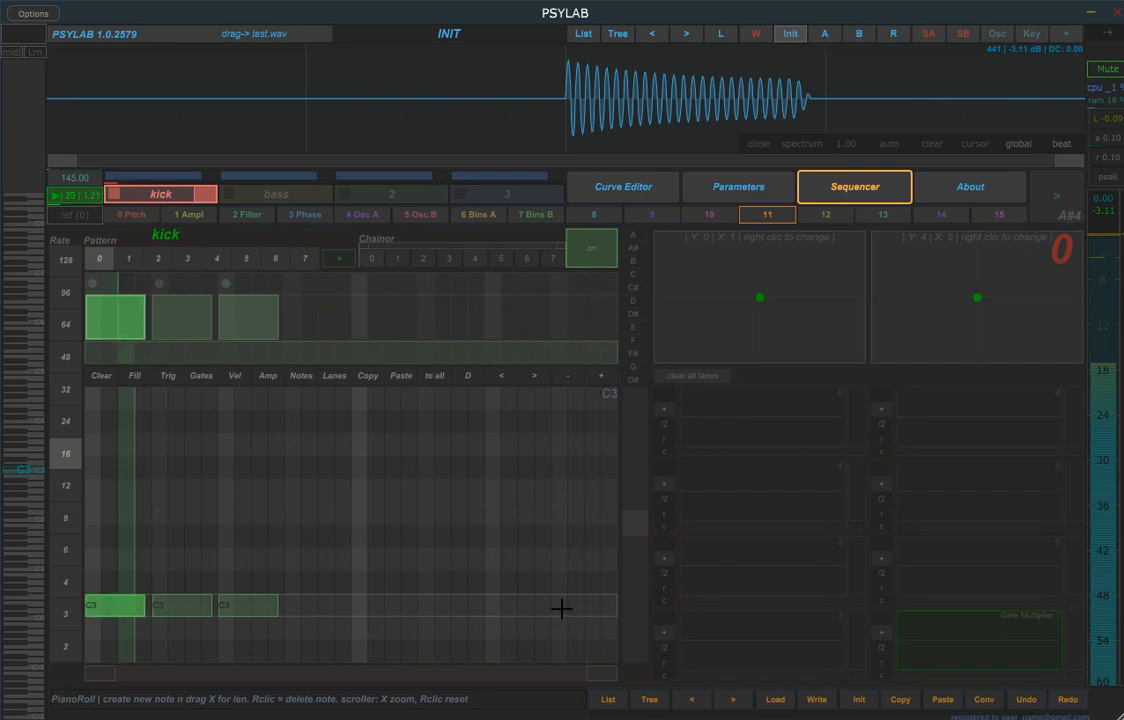
pyautogui.rightClick(247, 605)
pyautogui.rightClick(181, 605)
pyautogui.rightClick(115, 605)
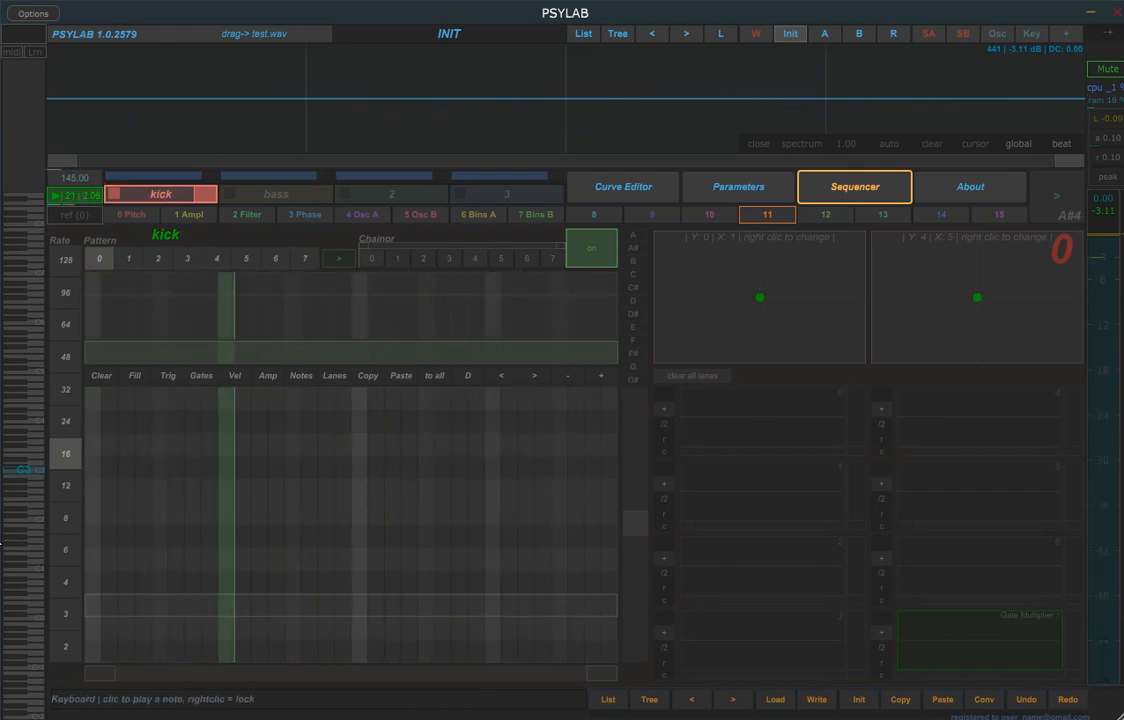